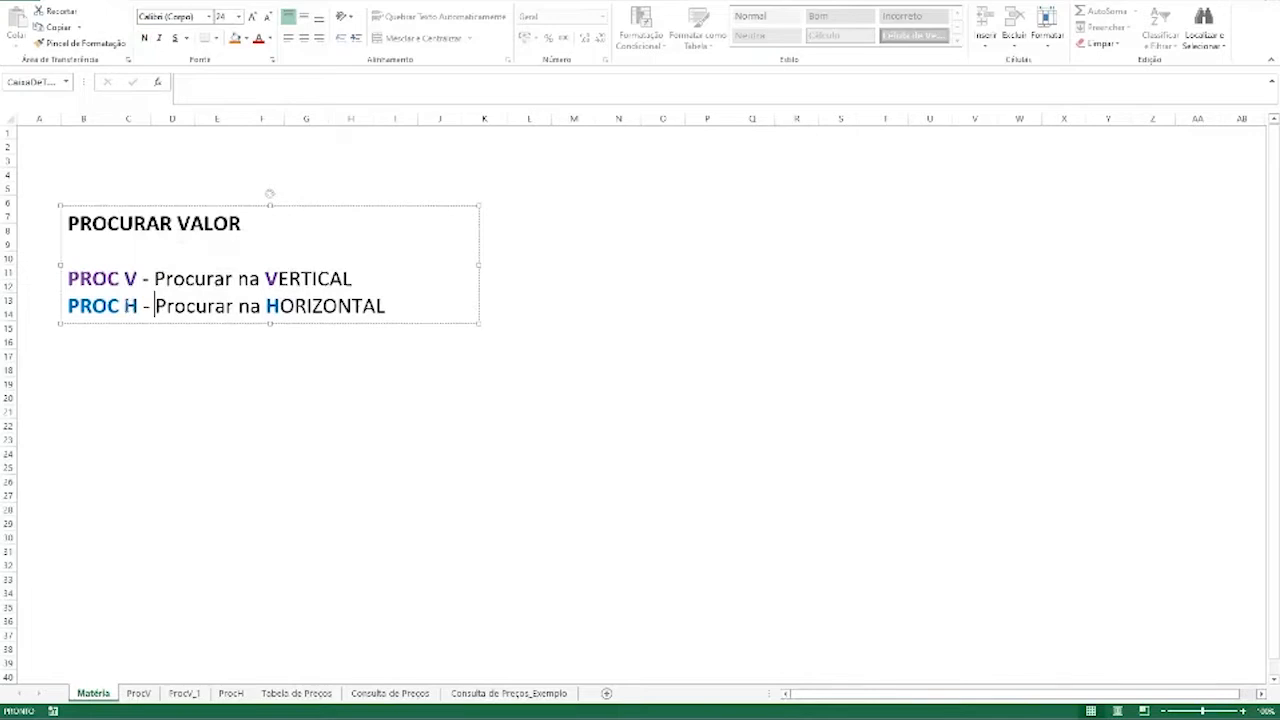
# Open the ProcV sheet and review each argument of the PROCV syntax, from valor procurado to verd ou falso
pyautogui.click(585, 458)
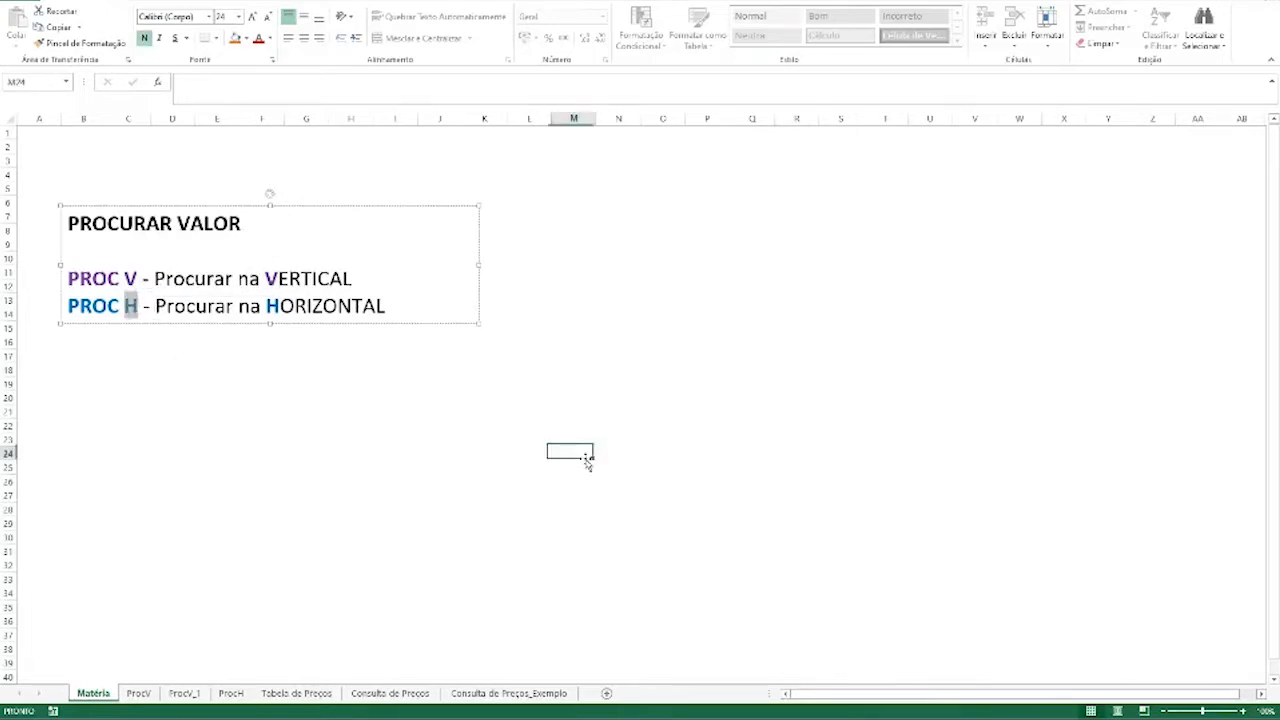
pyautogui.click(138, 692)
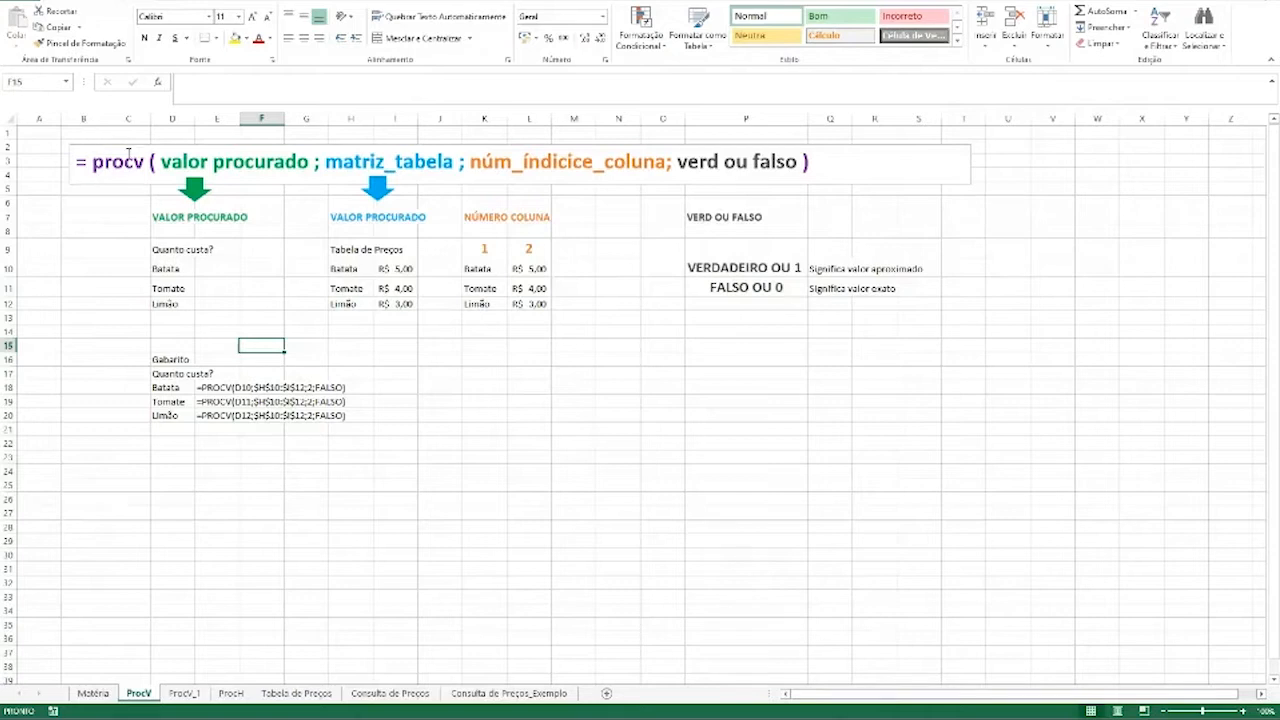
pyautogui.moveTo(162, 161); pyautogui.dragTo(314, 162)
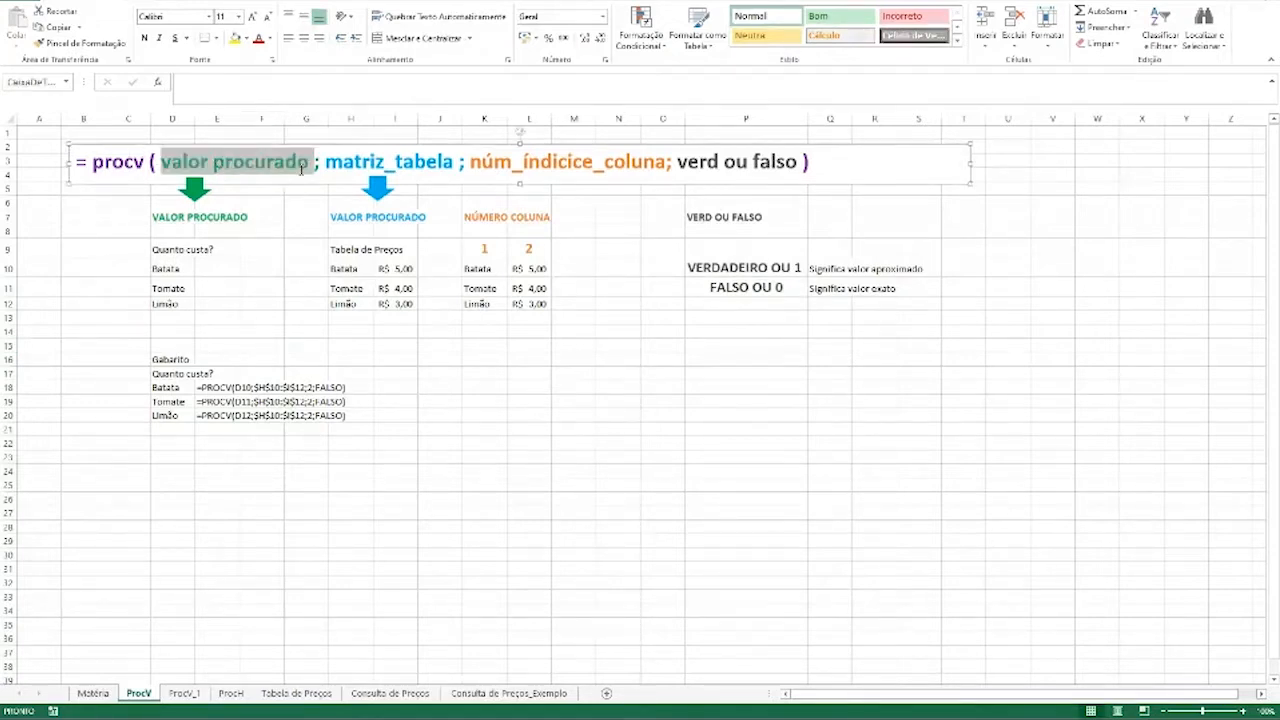
pyautogui.click(228, 162)
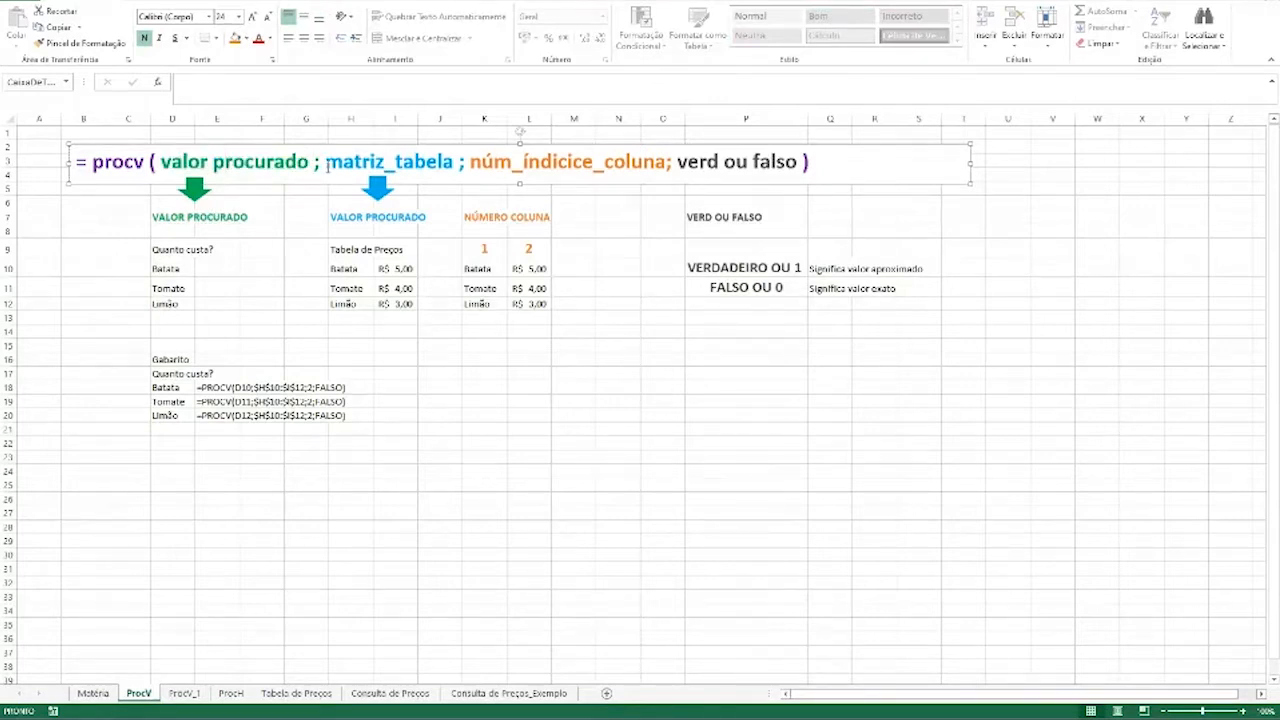
pyautogui.moveTo(327, 162); pyautogui.dragTo(453, 162)
pyautogui.click(453, 161)
pyautogui.moveTo(471, 162); pyautogui.dragTo(664, 163)
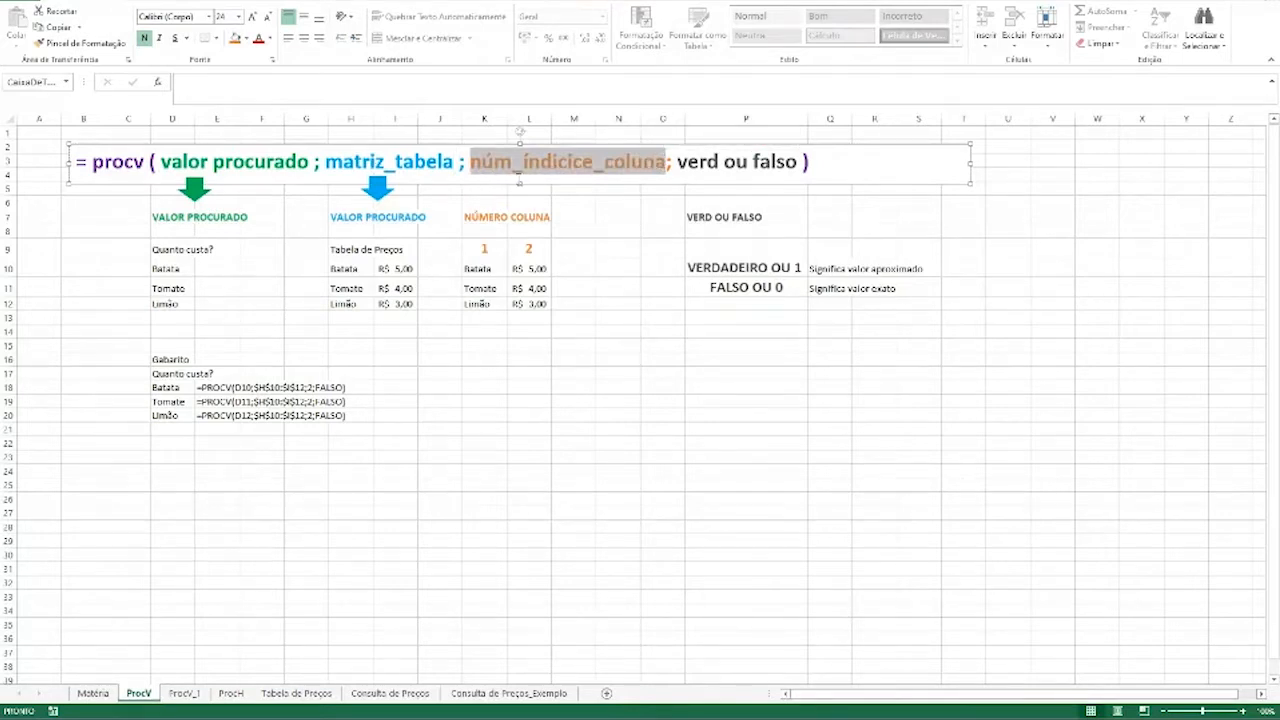
pyautogui.moveTo(679, 161); pyautogui.dragTo(786, 157)
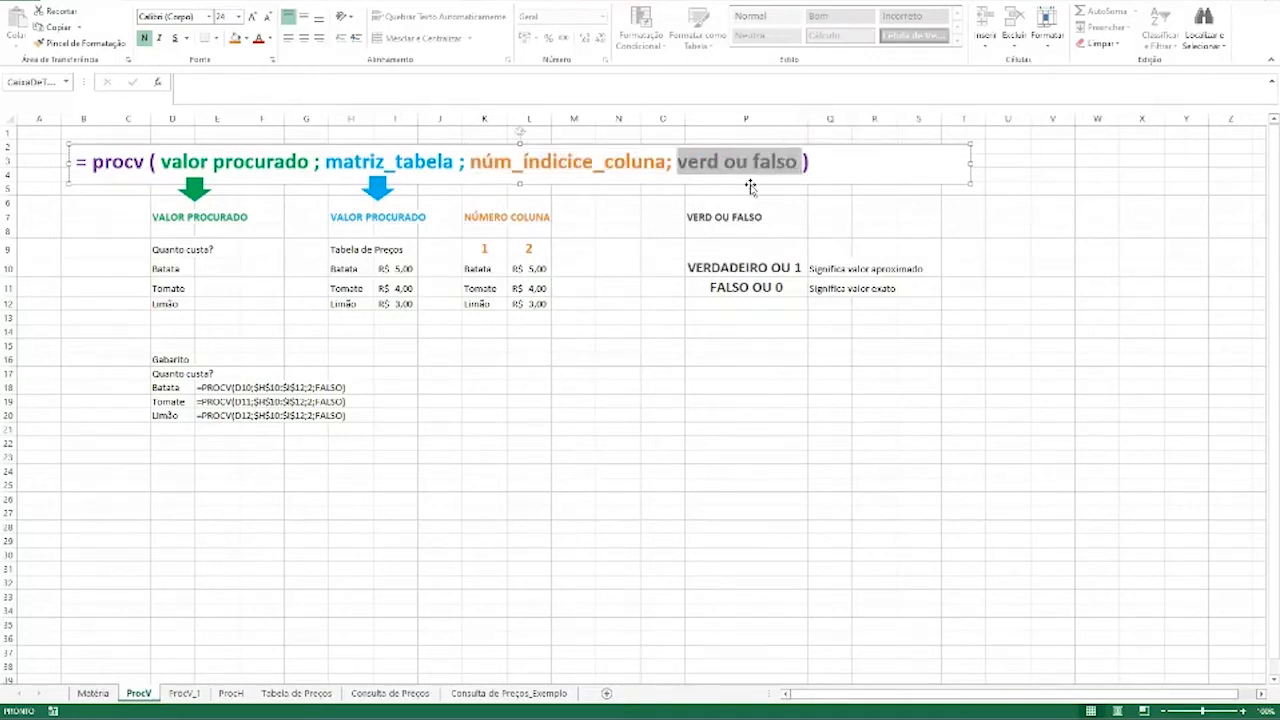
pyautogui.click(747, 165)
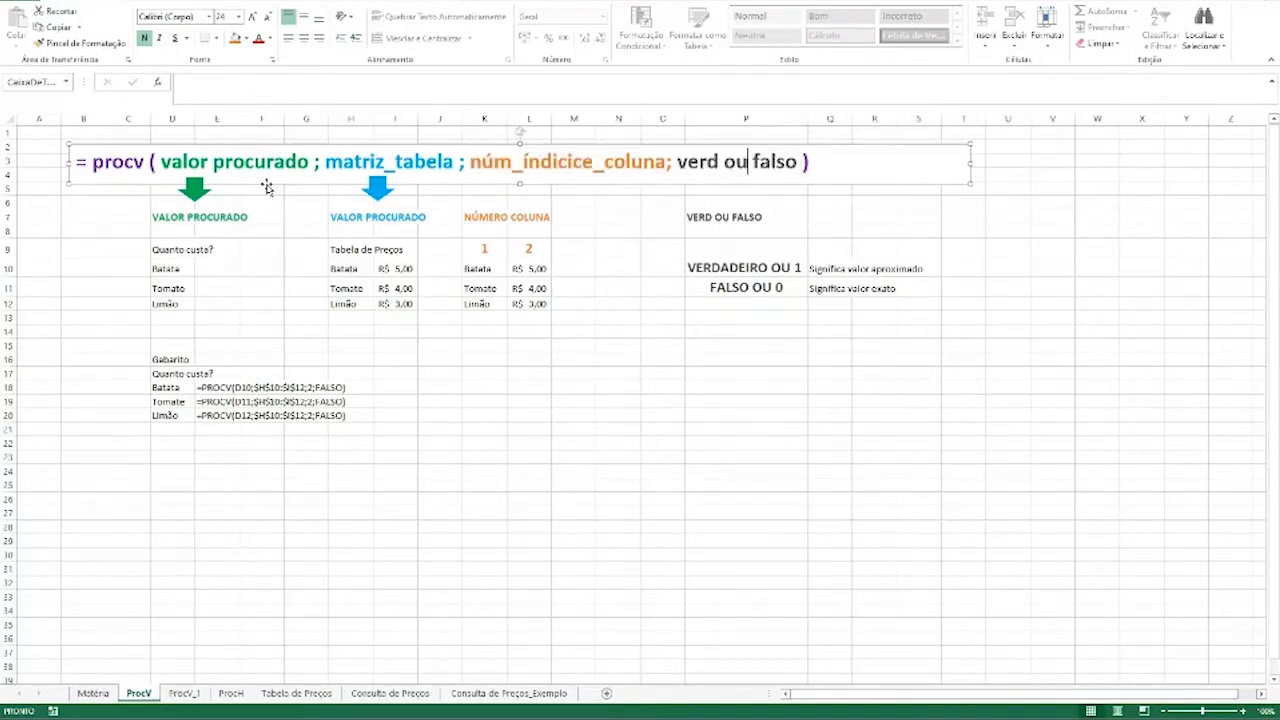
# Examine the products to look up under Quanto custa? and the Tabela de Preços range H10:I12
pyautogui.click(172, 252)
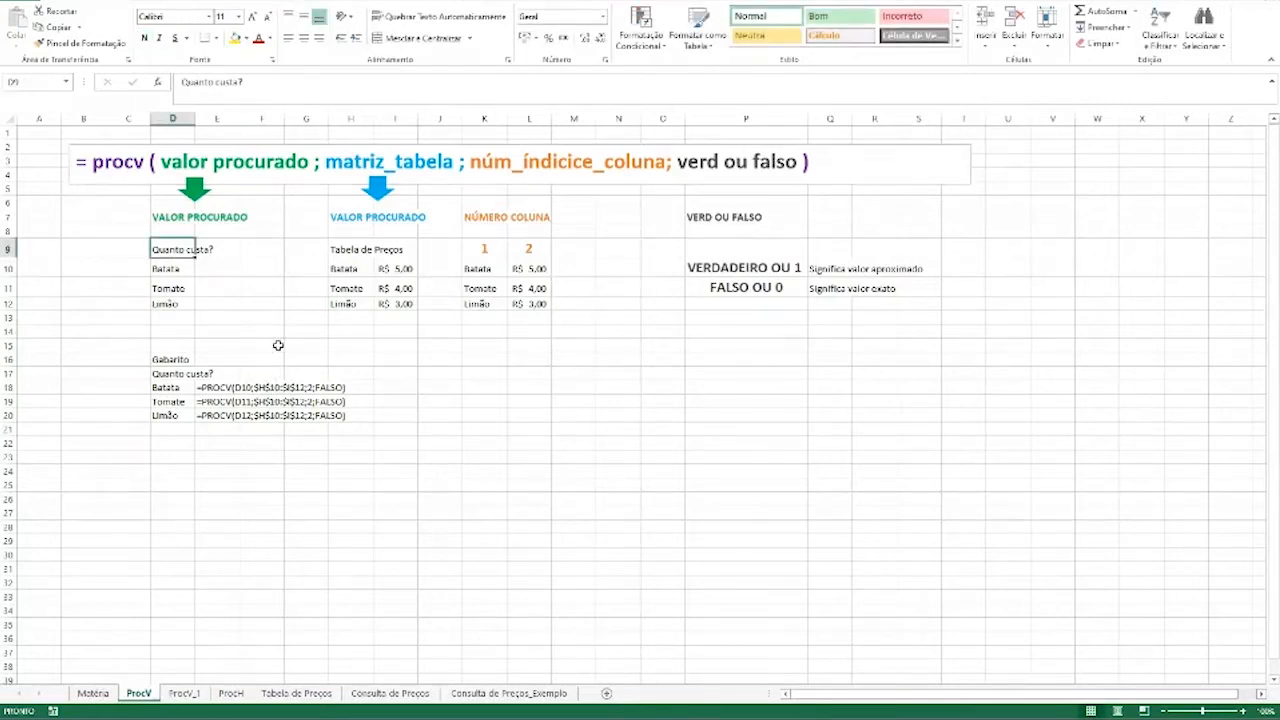
pyautogui.click(184, 273)
pyautogui.click(185, 288)
pyautogui.click(183, 304)
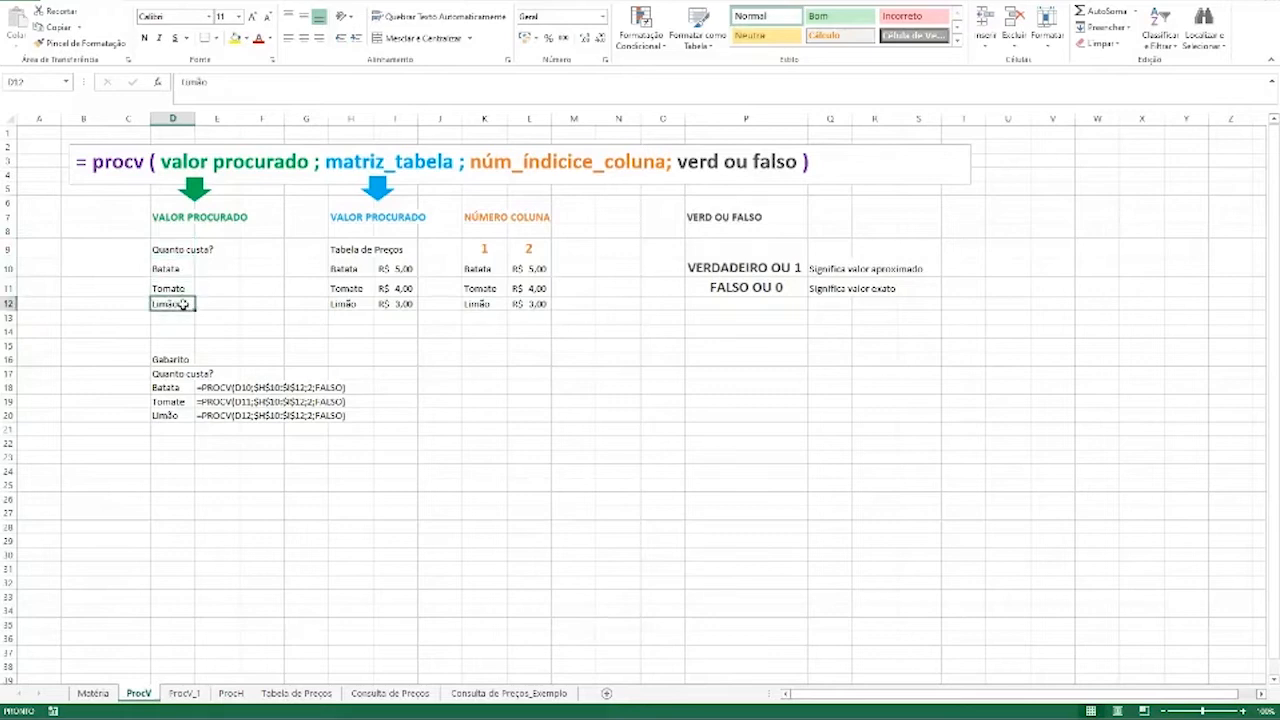
pyautogui.click(384, 252)
pyautogui.click(383, 264)
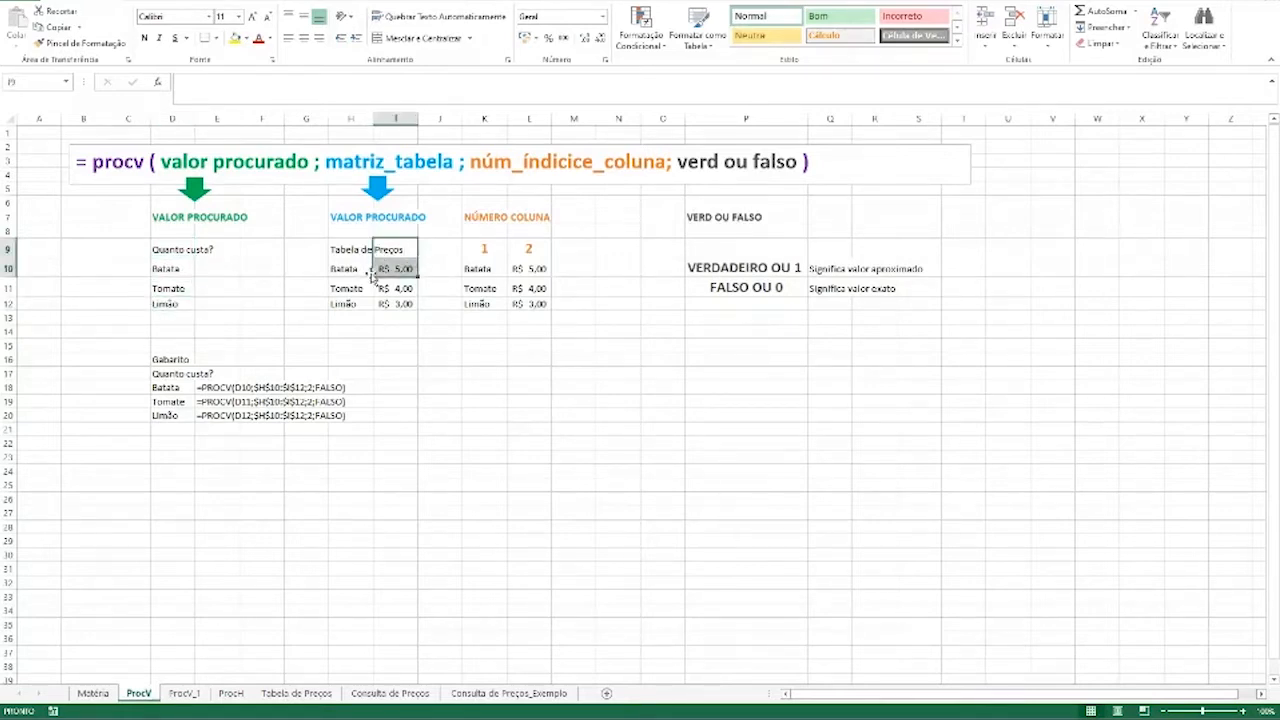
pyautogui.click(356, 290)
pyautogui.click(383, 291)
pyautogui.click(361, 304)
pyautogui.click(381, 306)
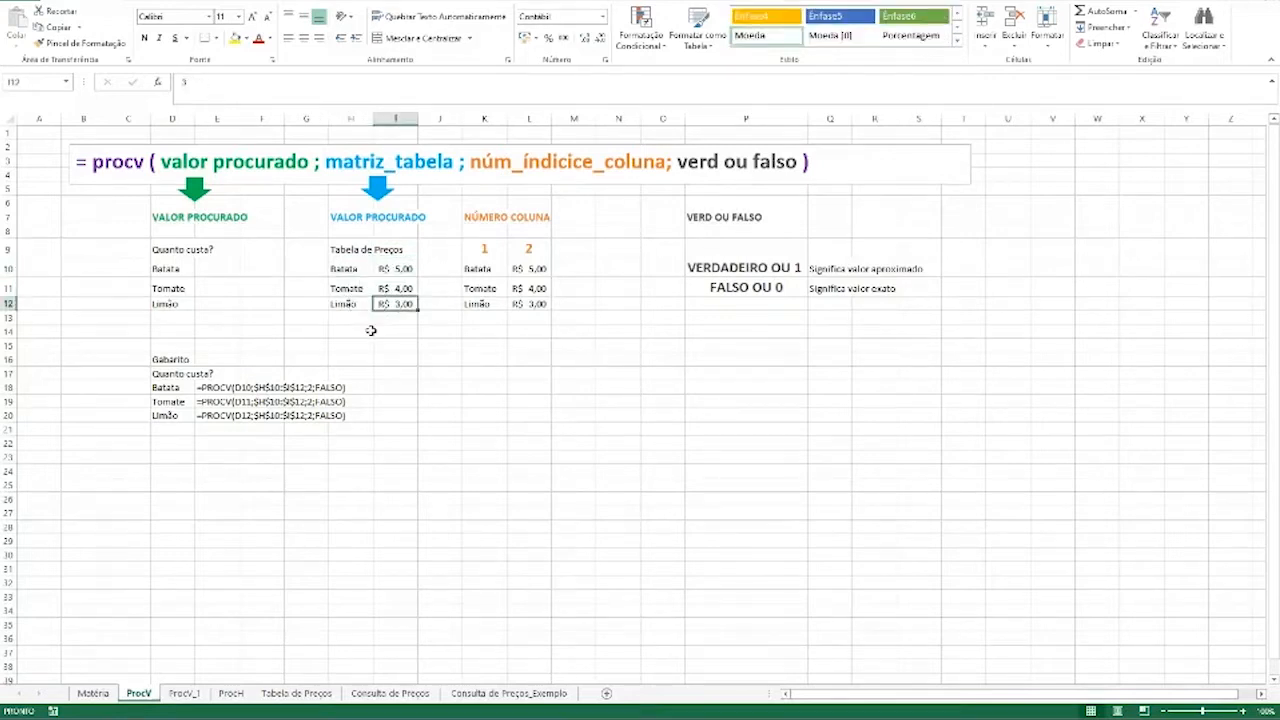
pyautogui.moveTo(360, 268); pyautogui.dragTo(398, 306)
# Examine the column numbering example in K10:L12 and the explanations of the VERDADEIRO and FALSO match options
pyautogui.moveTo(478, 267); pyautogui.dragTo(524, 302)
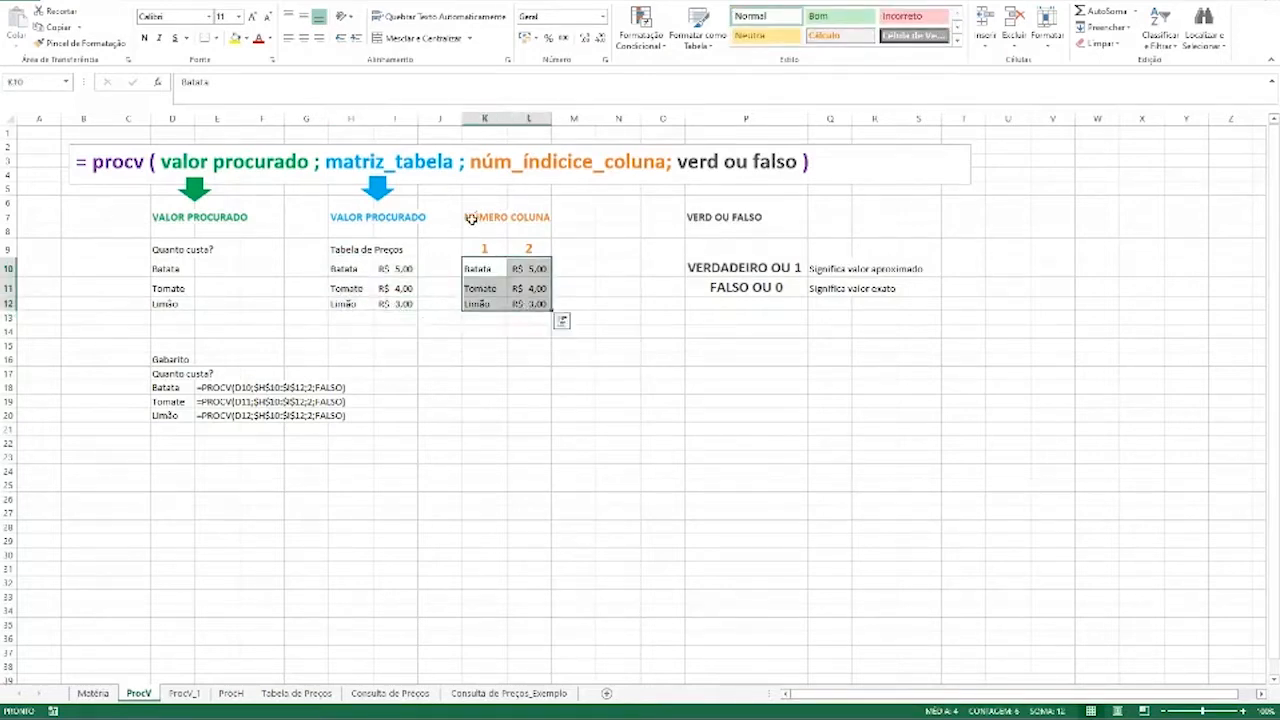
pyautogui.click(483, 268)
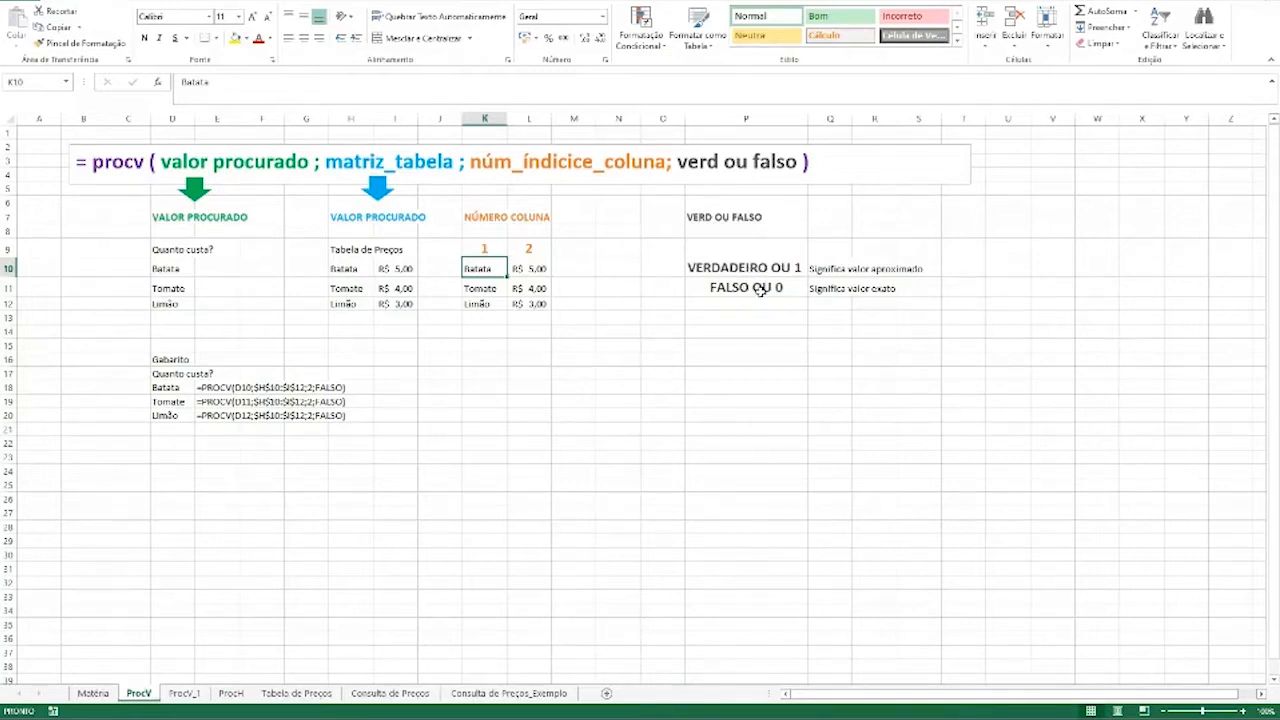
pyautogui.click(817, 265)
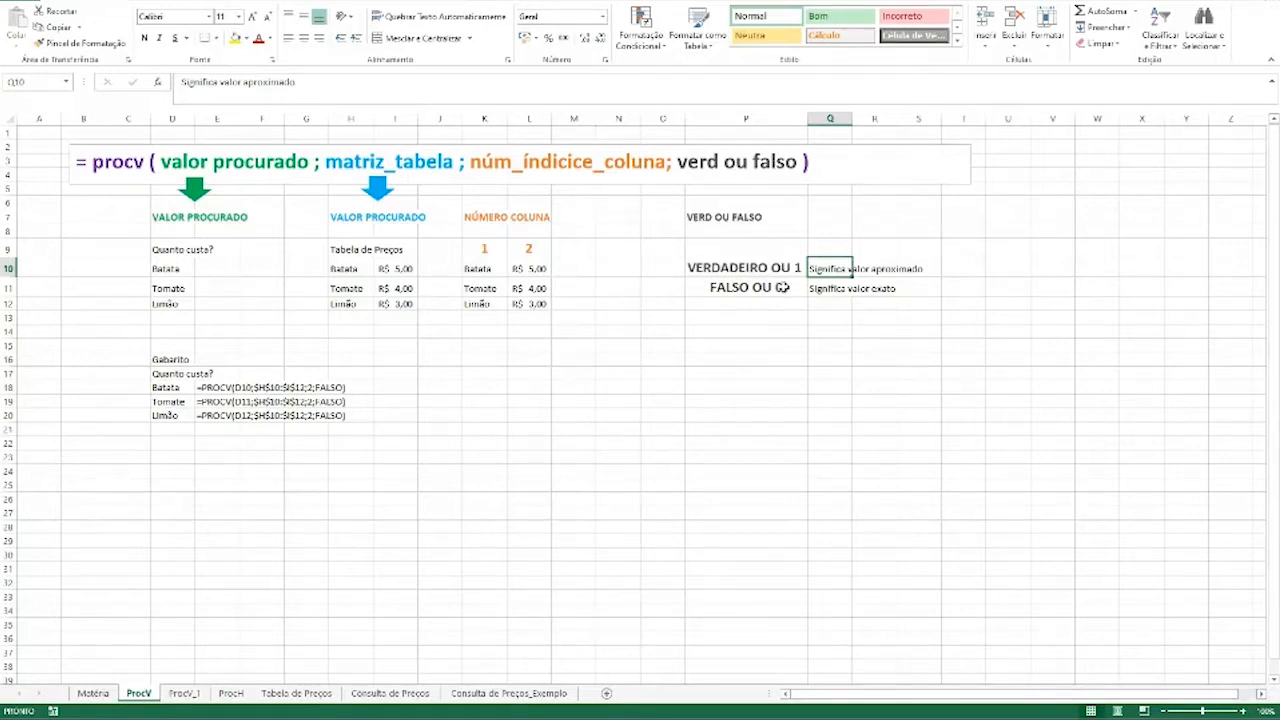
pyautogui.click(815, 289)
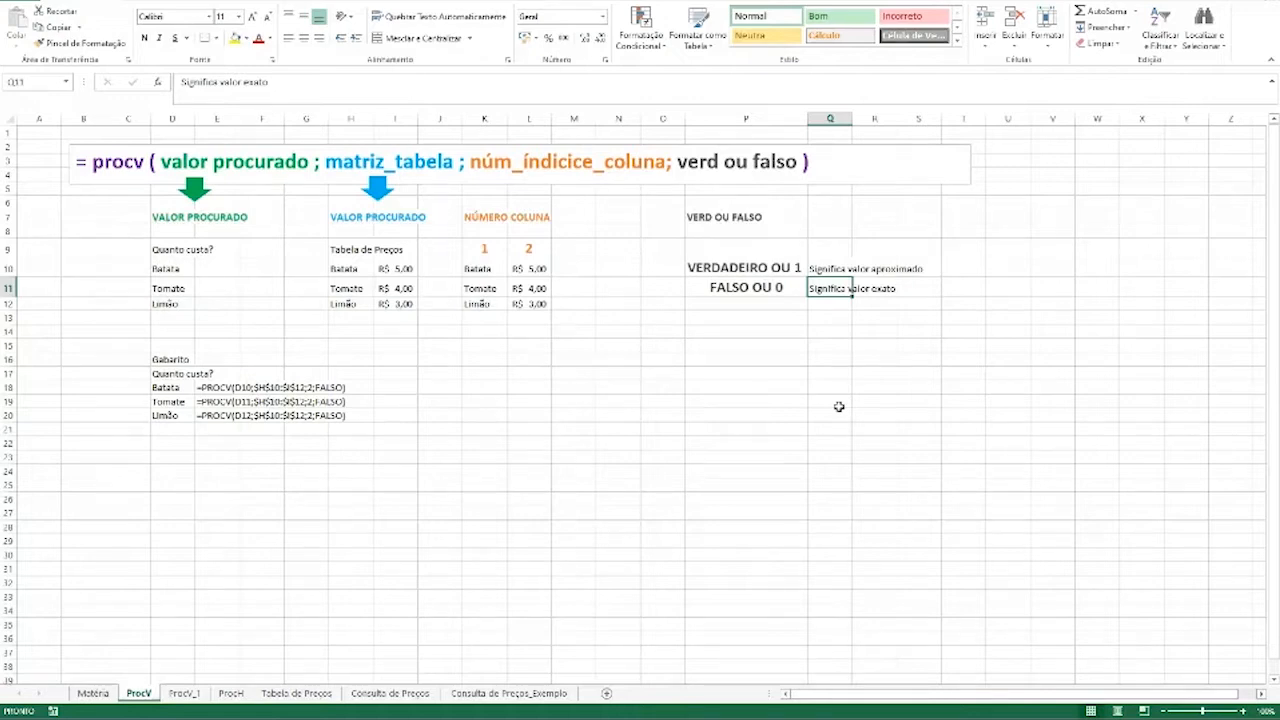
# Begin a PROCV formula in cell E10 with the Batata cell D10 as the lookup value
pyautogui.click(182, 267)
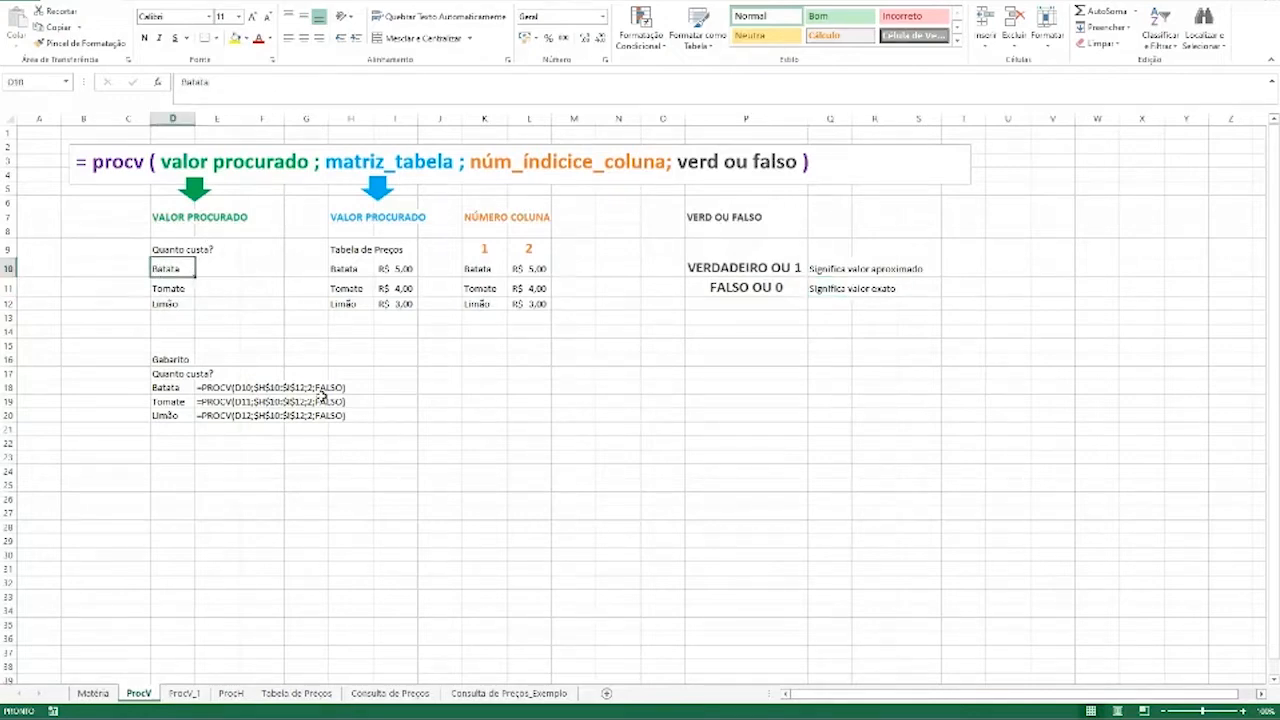
pyautogui.click(216, 268)
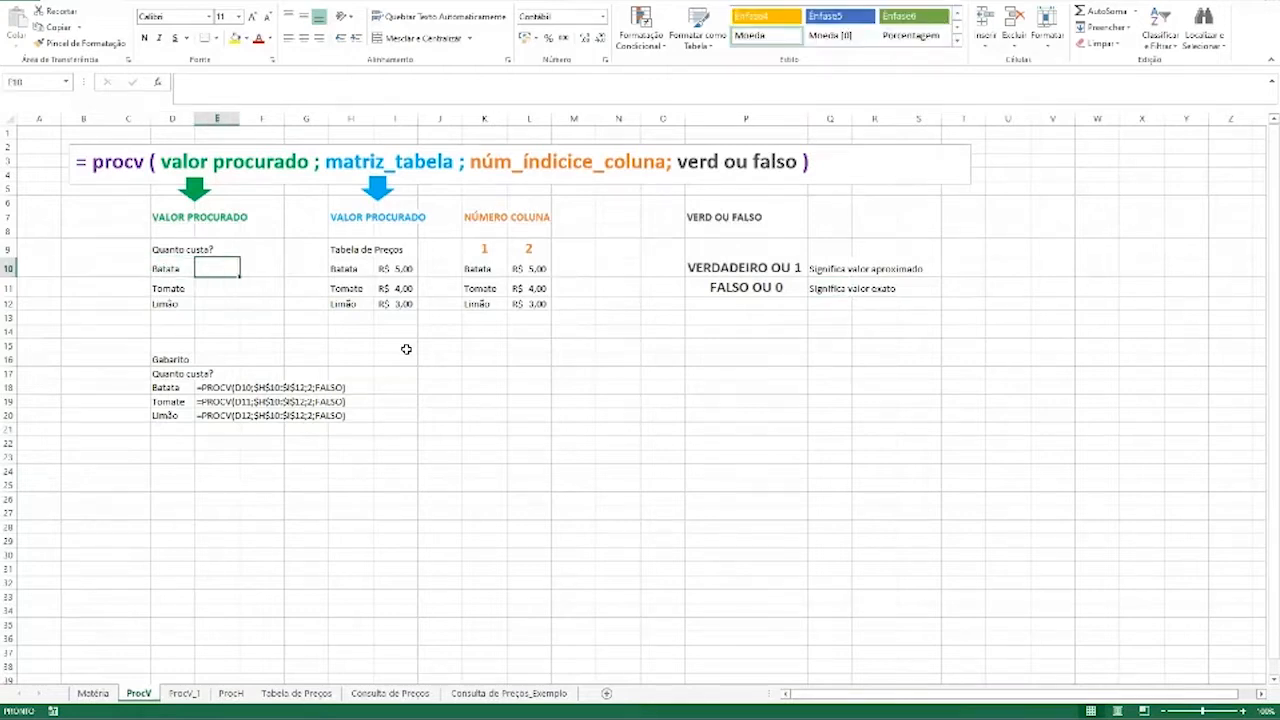
pyautogui.write('=')
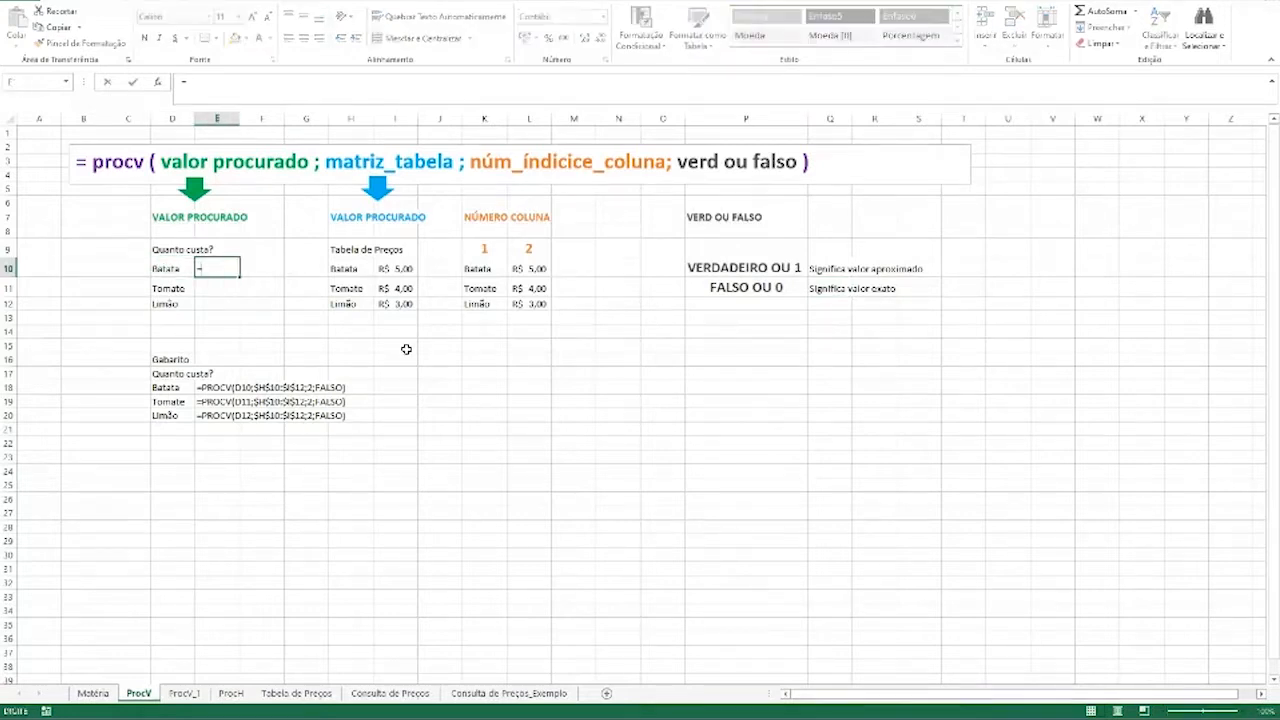
pyautogui.write('procv')
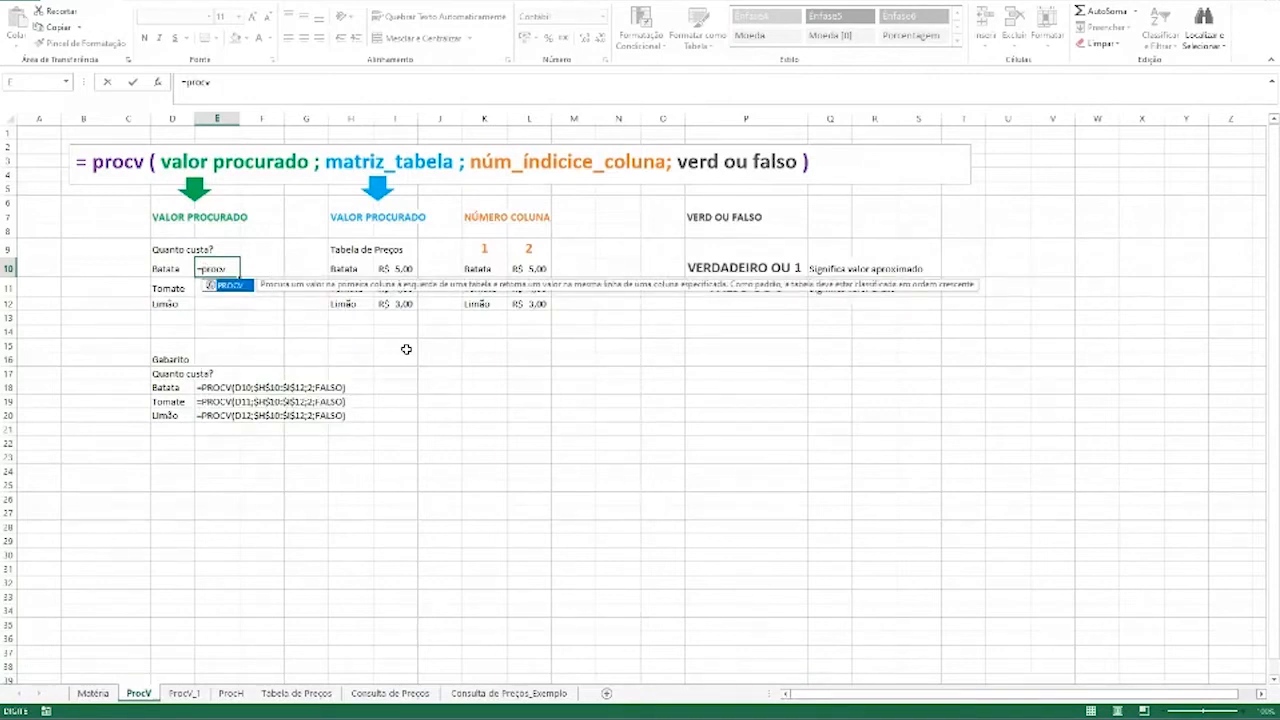
pyautogui.press('Tab')
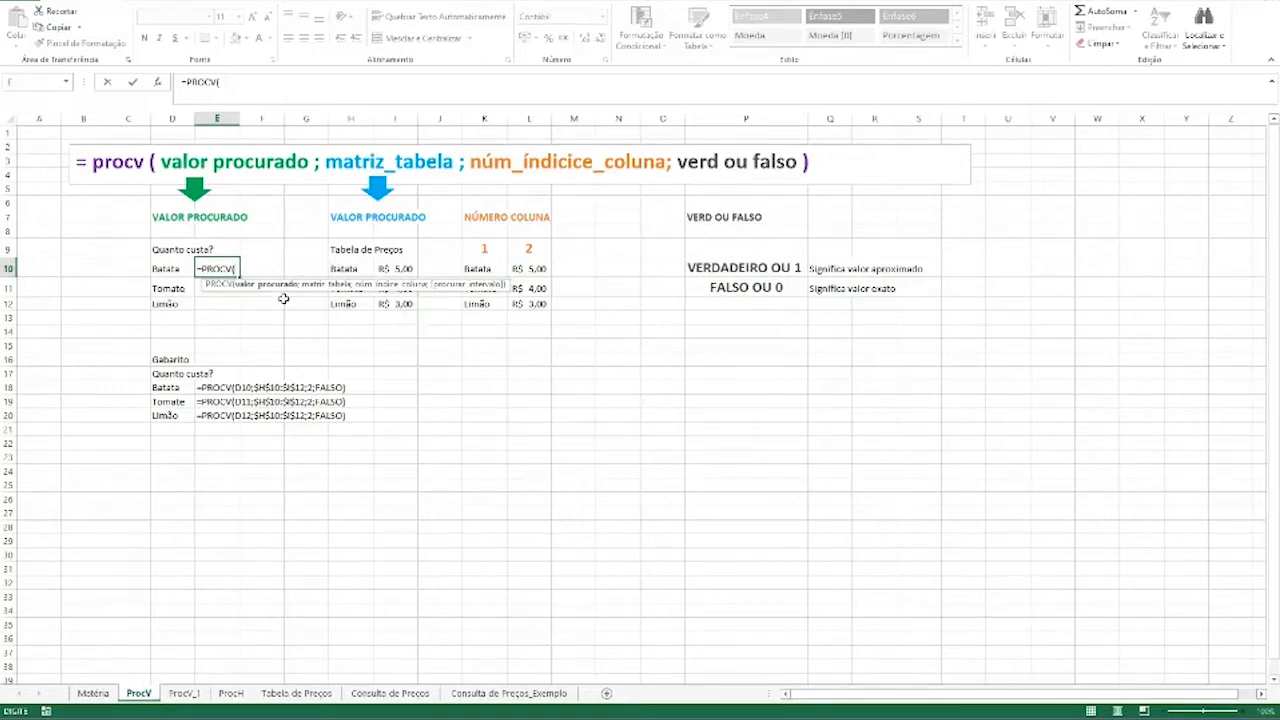
pyautogui.click(172, 267)
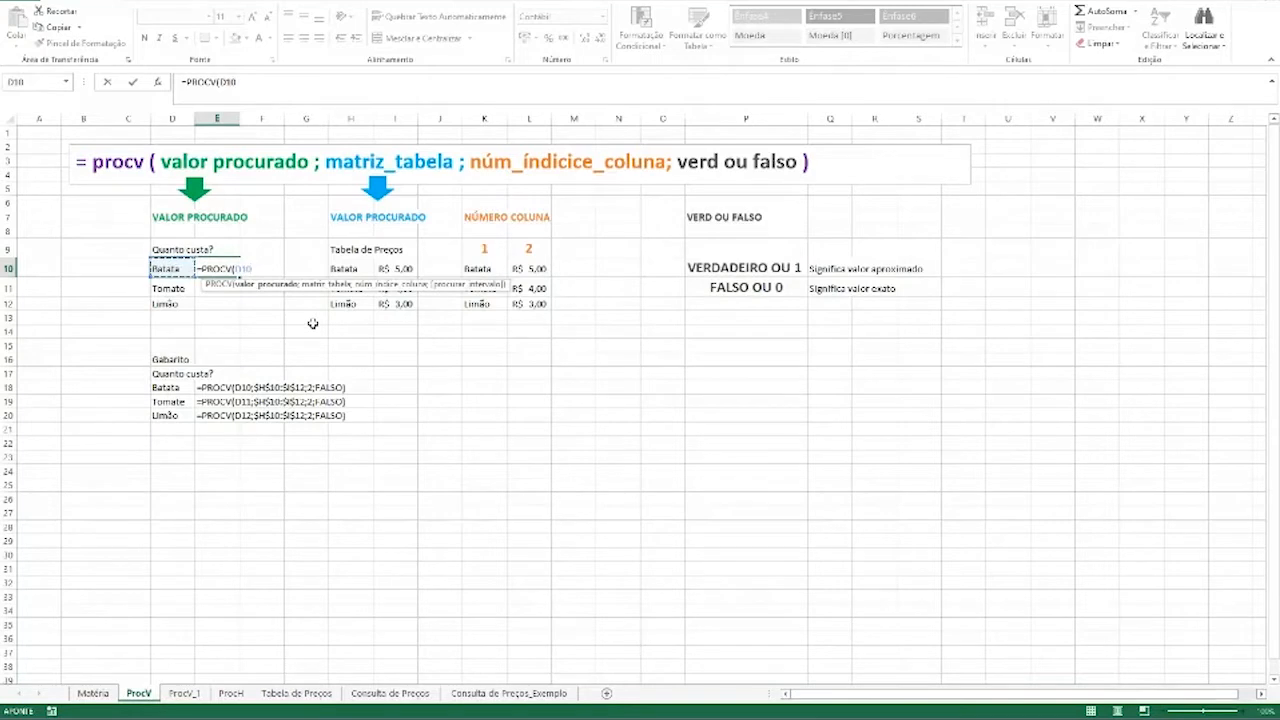
pyautogui.write(';')
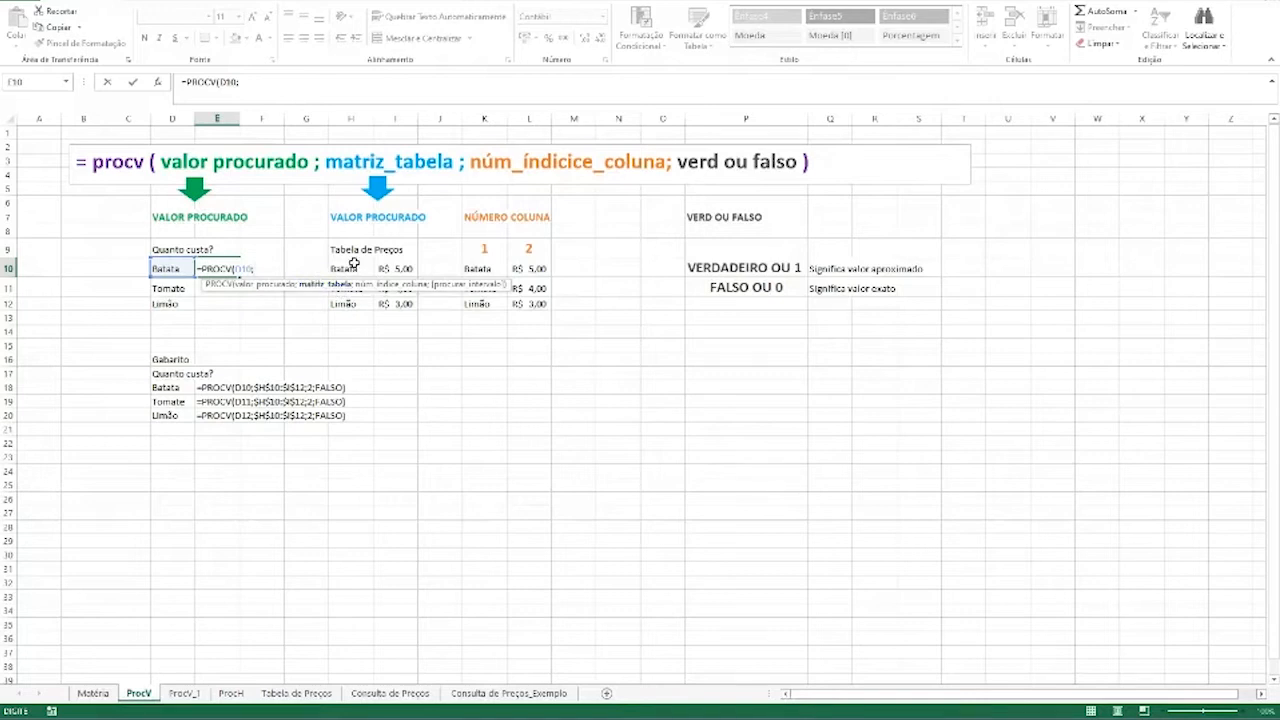
# Complete the E10 formula with the absolute table range $H$10:$I$12, column index 2 and the exact-match option FALSO
pyautogui.moveTo(352, 262); pyautogui.dragTo(404, 305)
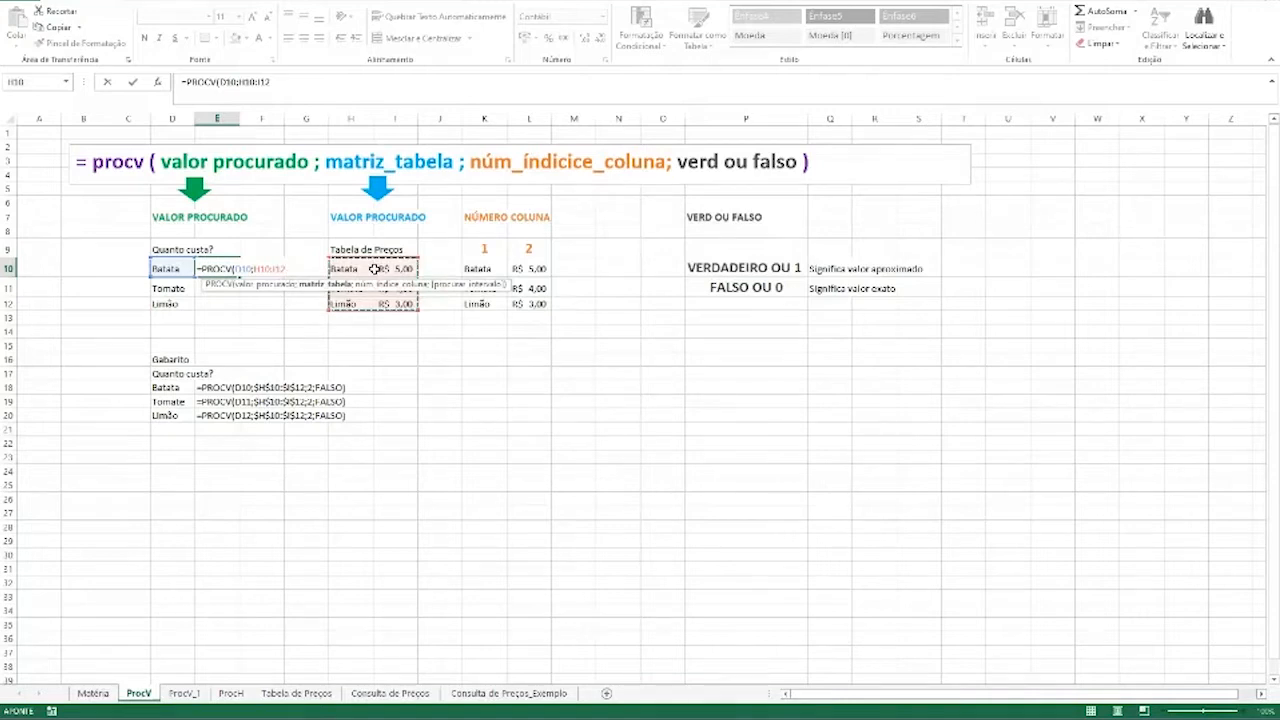
pyautogui.press('F4')
pyautogui.write(';2')
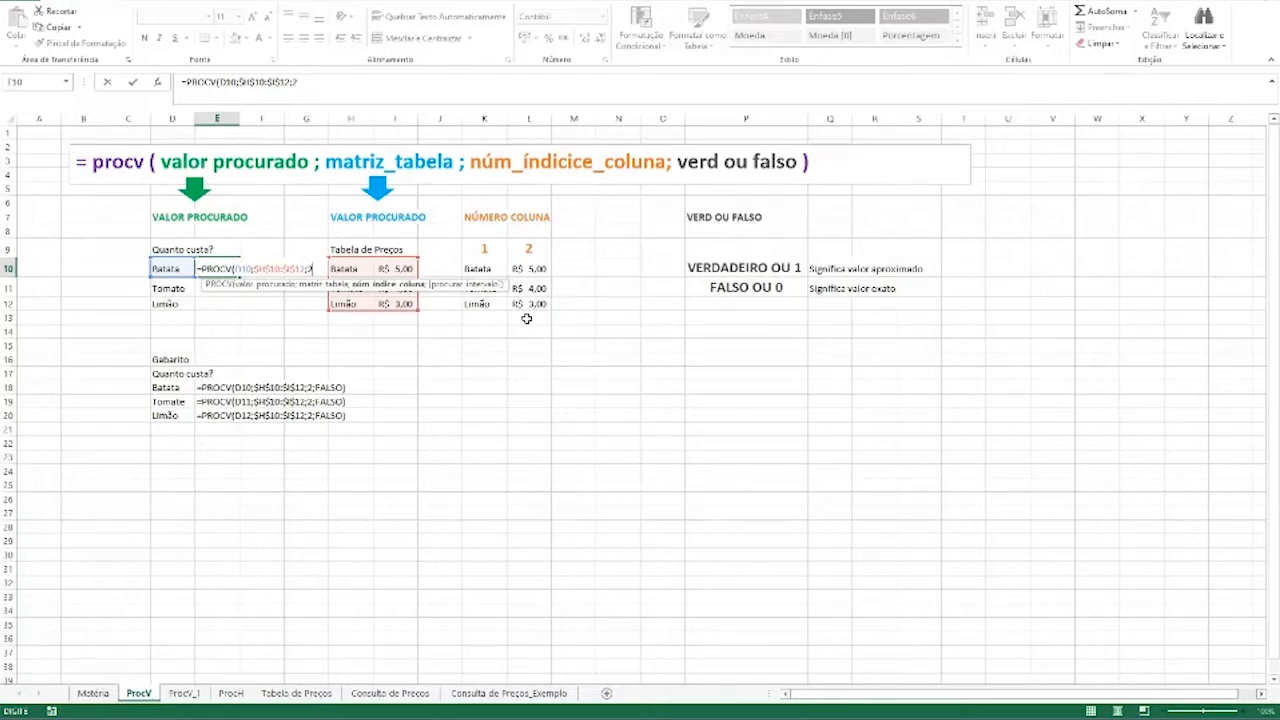
pyautogui.write(';')
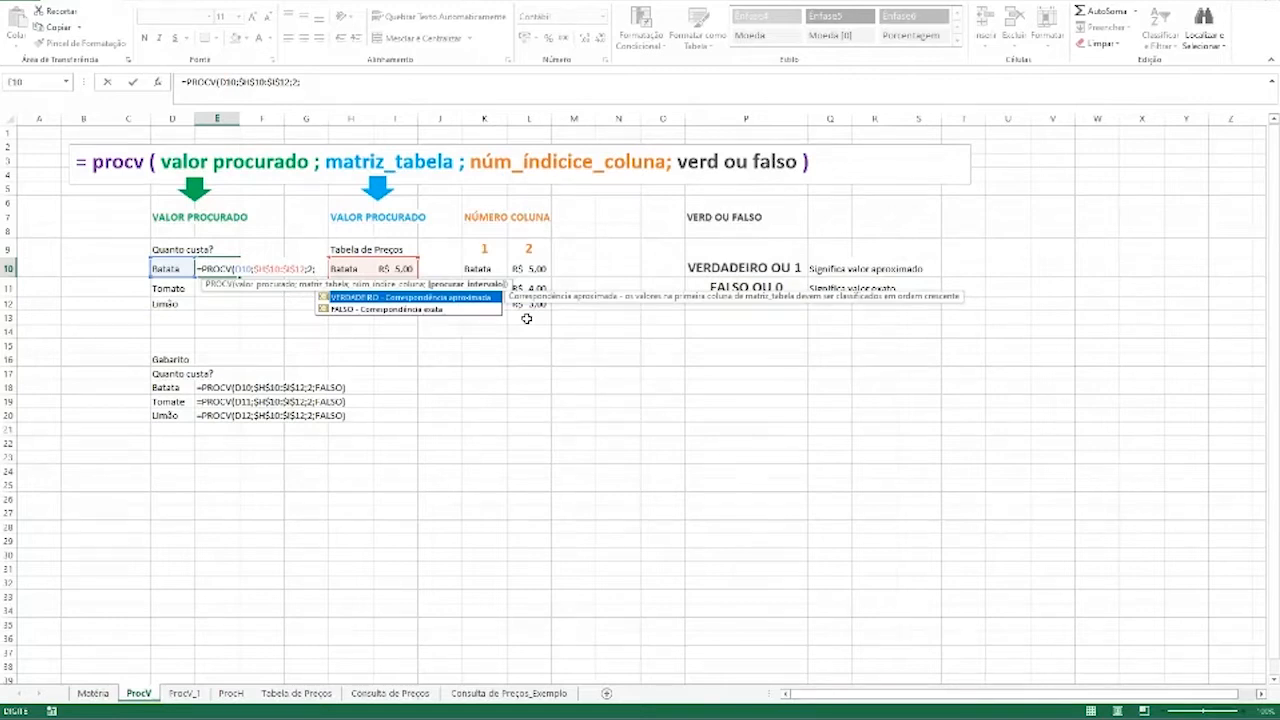
pyautogui.press('Down')
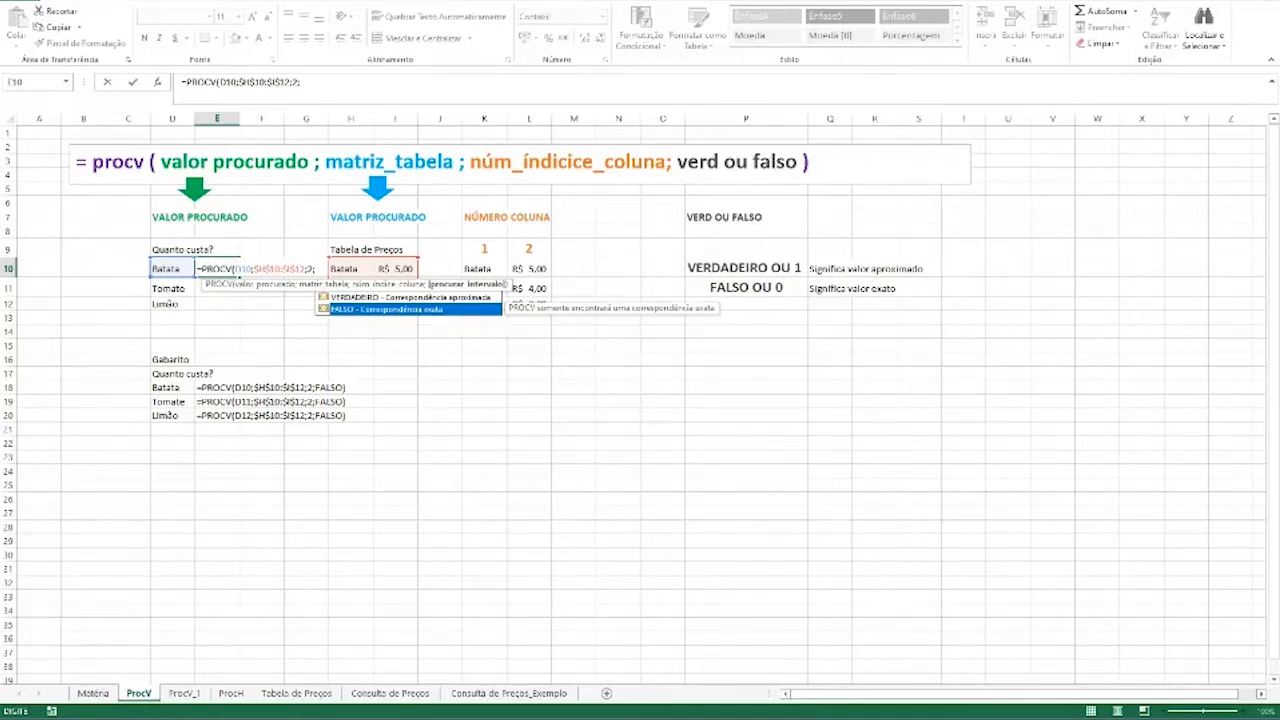
pyautogui.doubleClick(439, 309)
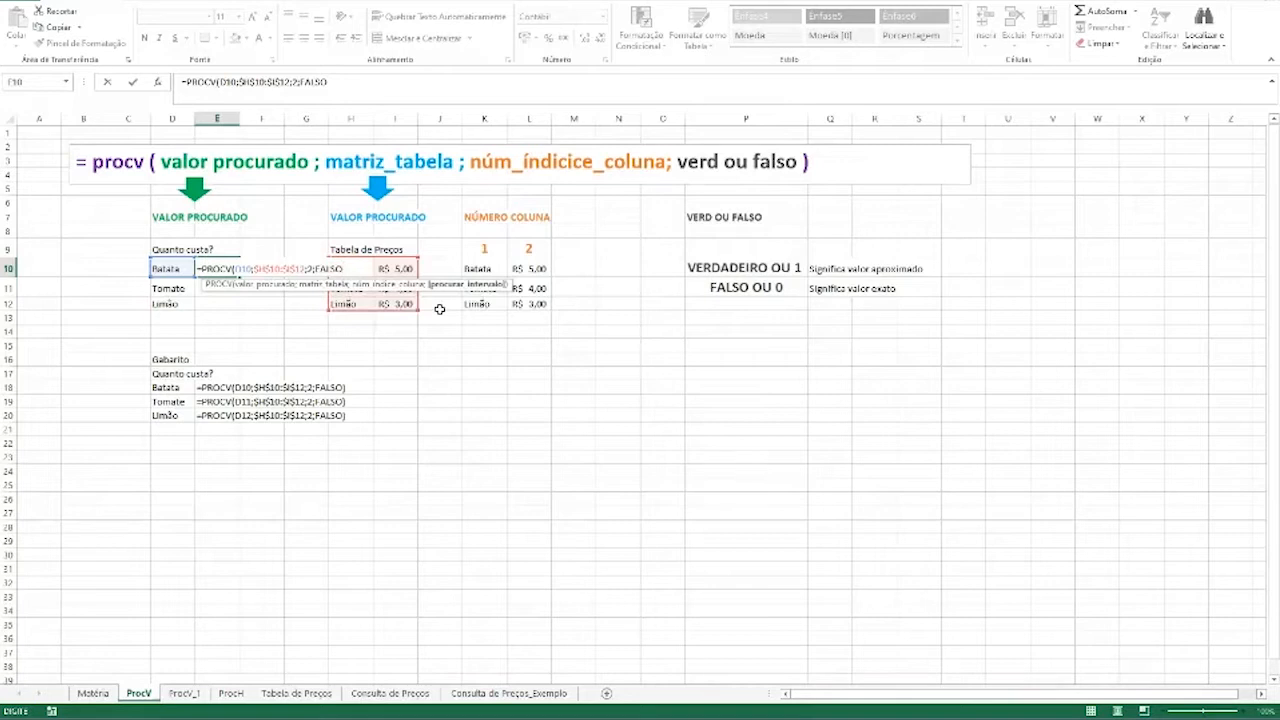
pyautogui.press('Return')
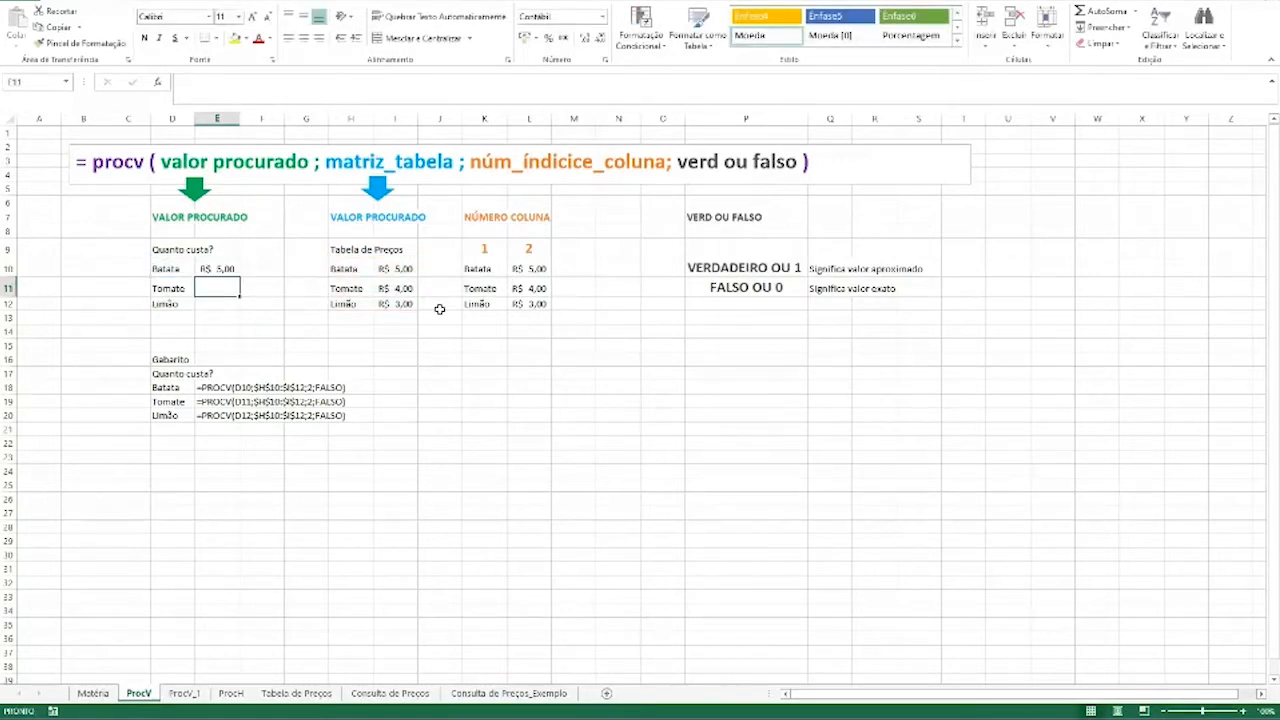
# Fill the PROCV formula from E10 down to E12 for the Tomate and Limão rows
pyautogui.click(207, 272)
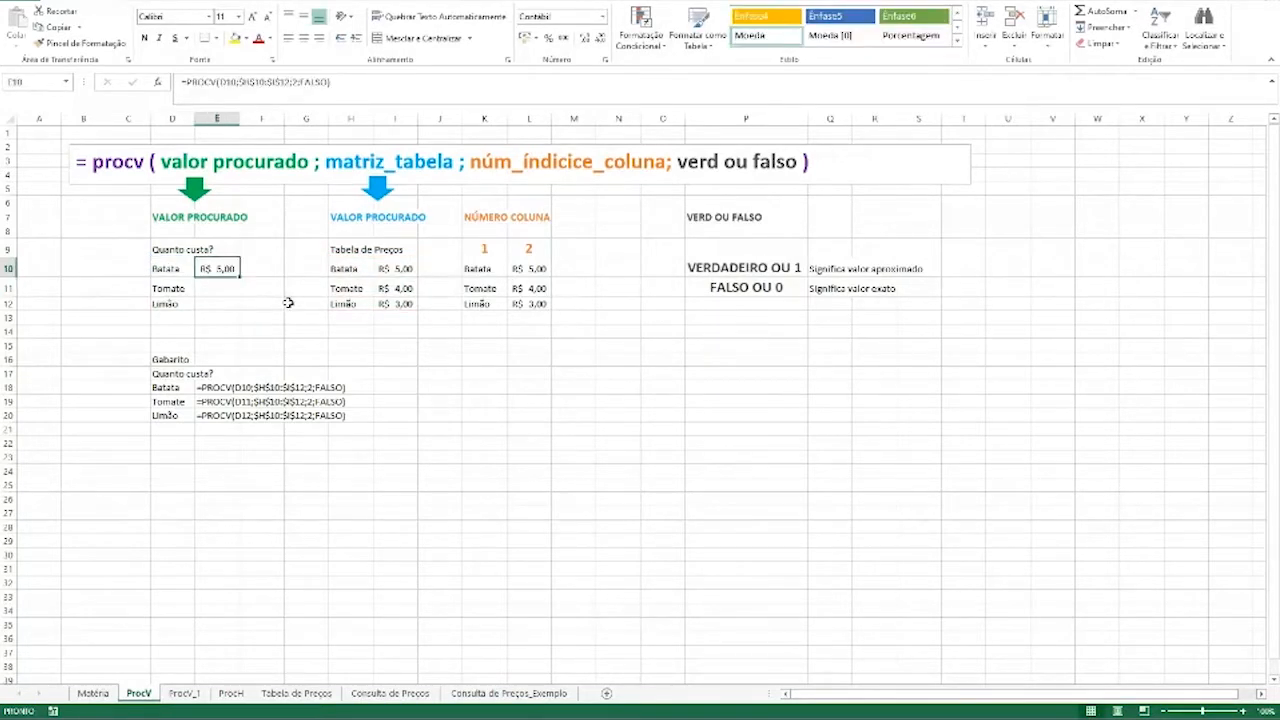
pyautogui.click(191, 265)
pyautogui.moveTo(340, 268); pyautogui.dragTo(395, 303)
pyautogui.click(395, 345)
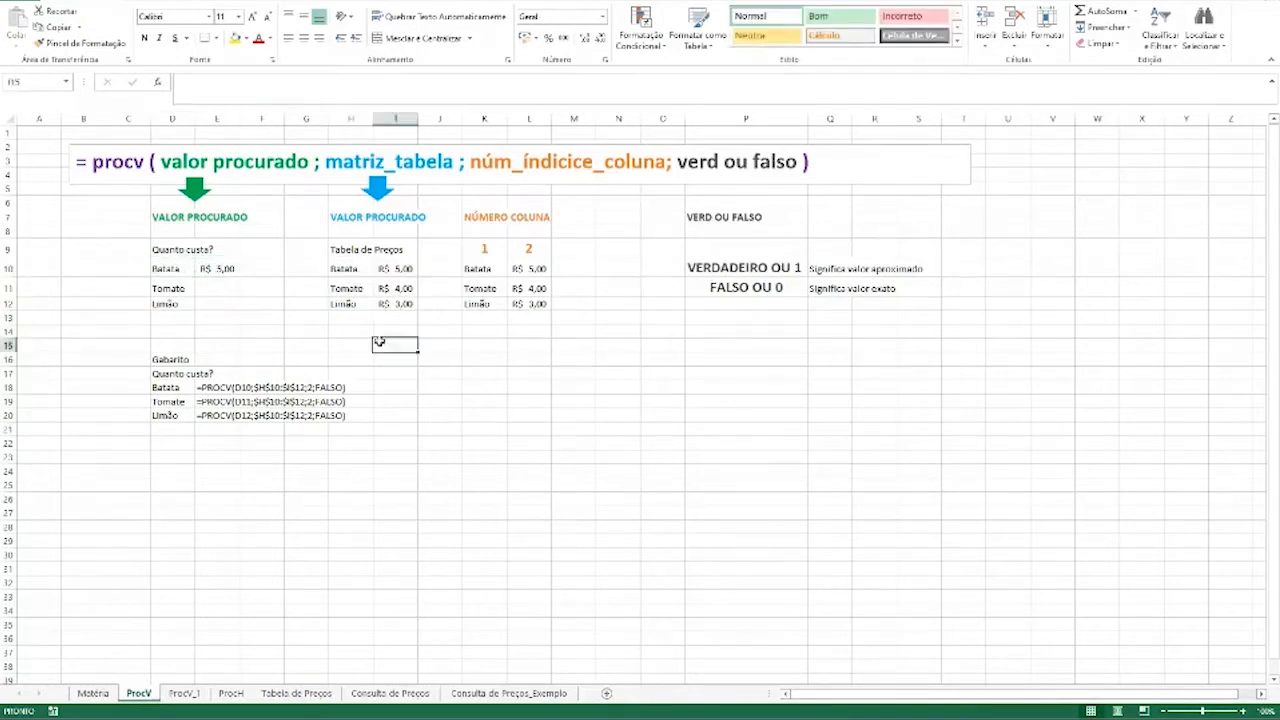
pyautogui.click(213, 268)
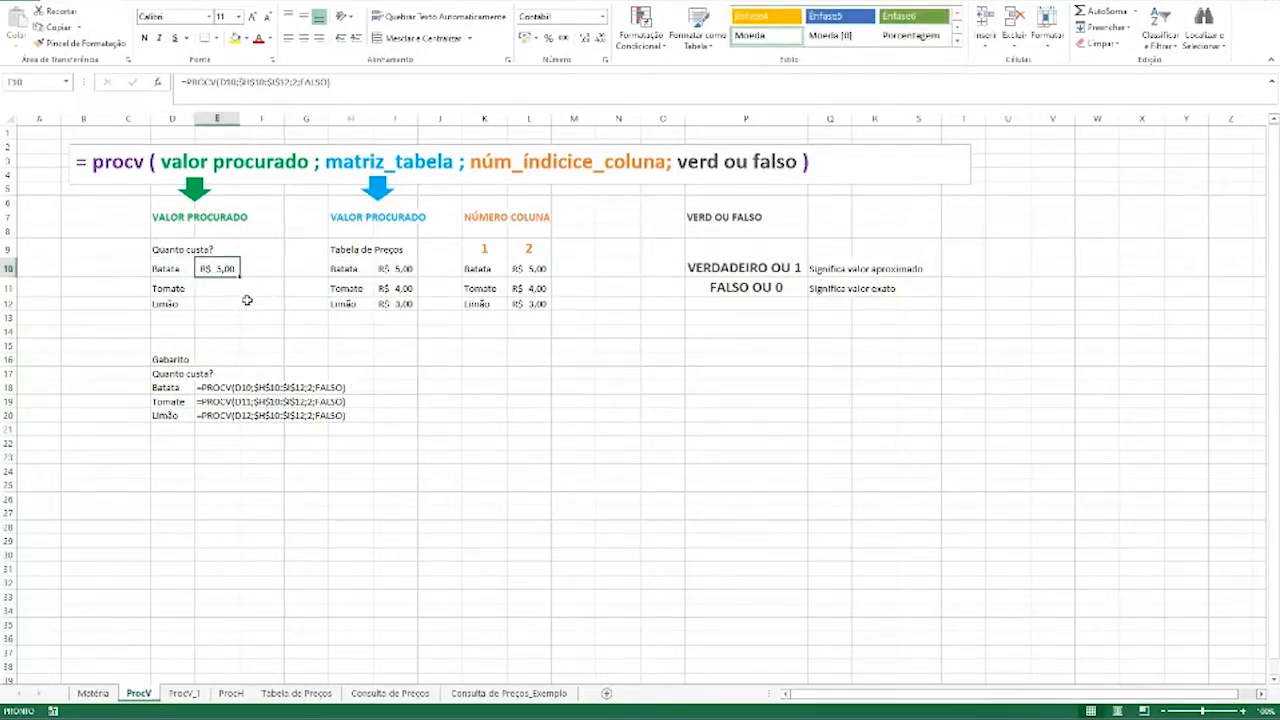
pyautogui.moveTo(239, 278); pyautogui.dragTo(241, 310)
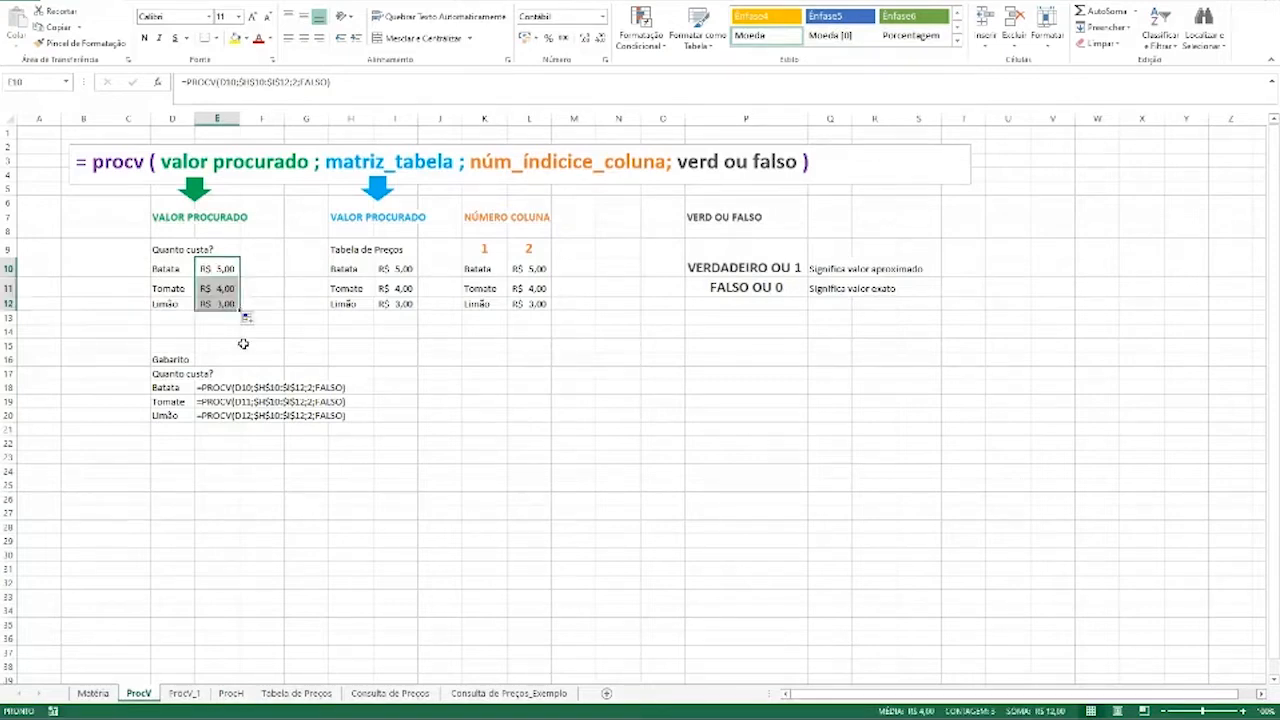
# Check the copied formula in the Limão row against the price table, and open the ProcV_1 sheet
pyautogui.click(228, 304)
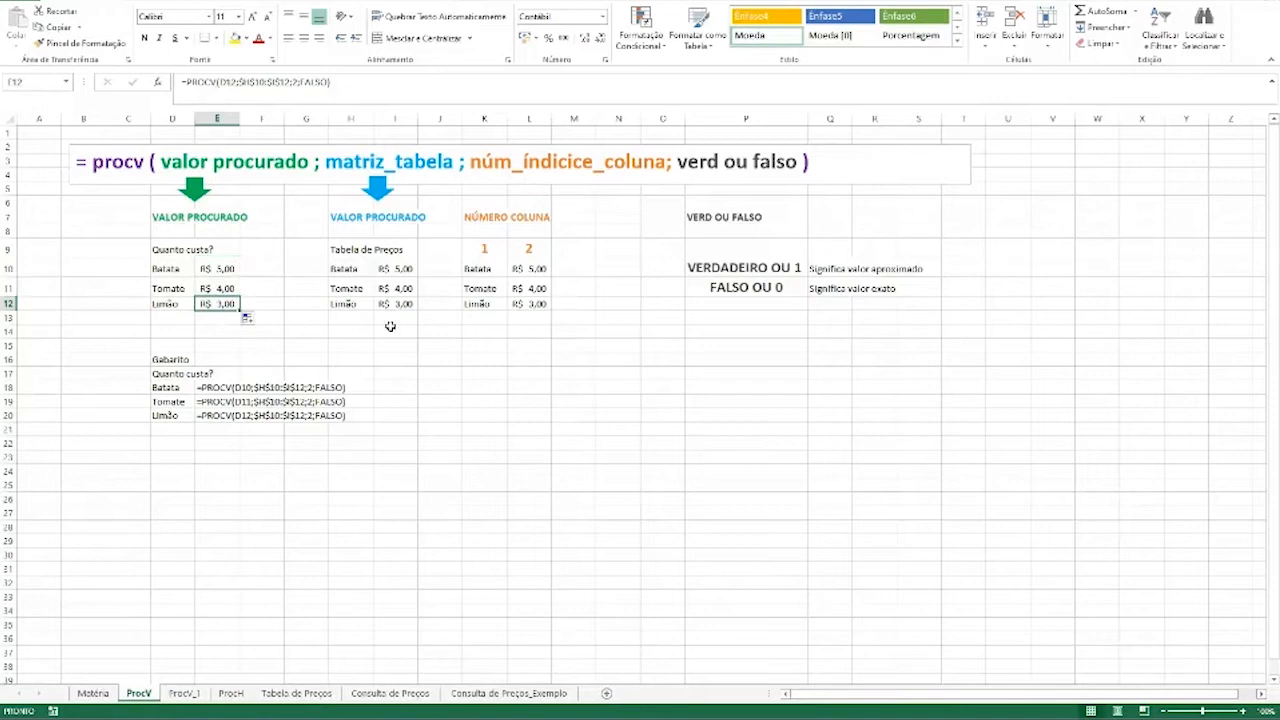
pyautogui.click(380, 318)
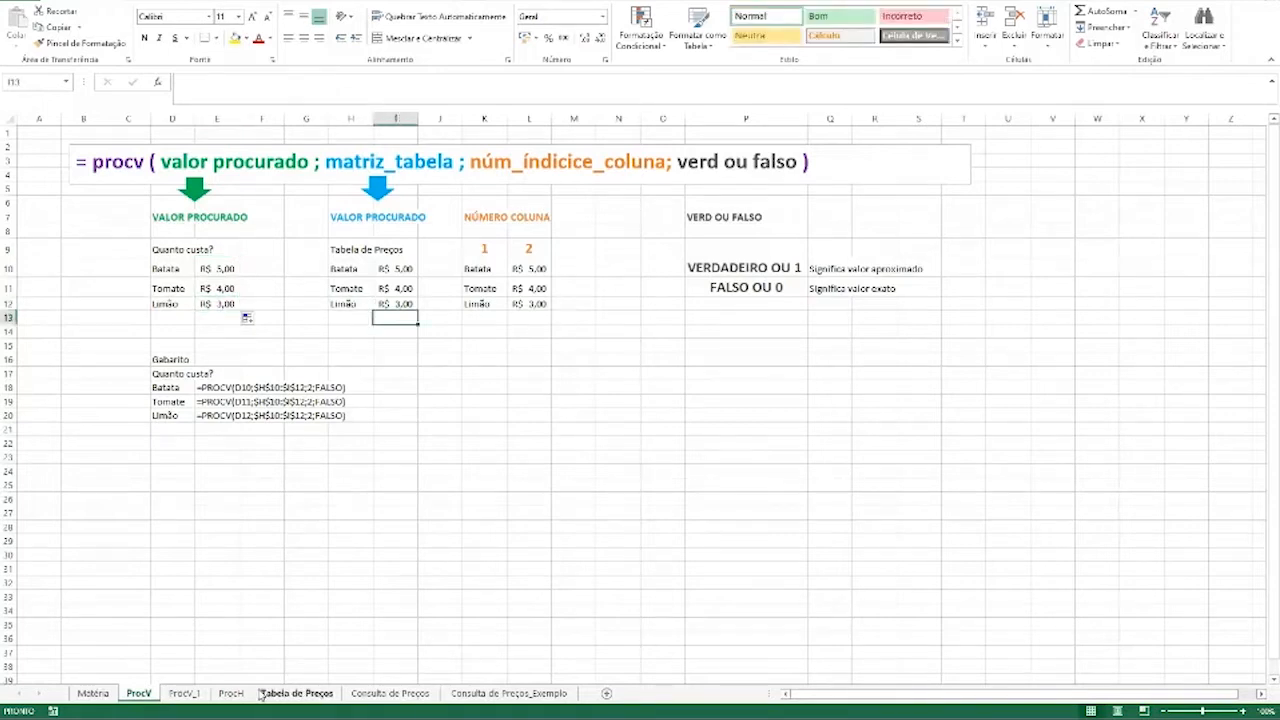
pyautogui.click(184, 693)
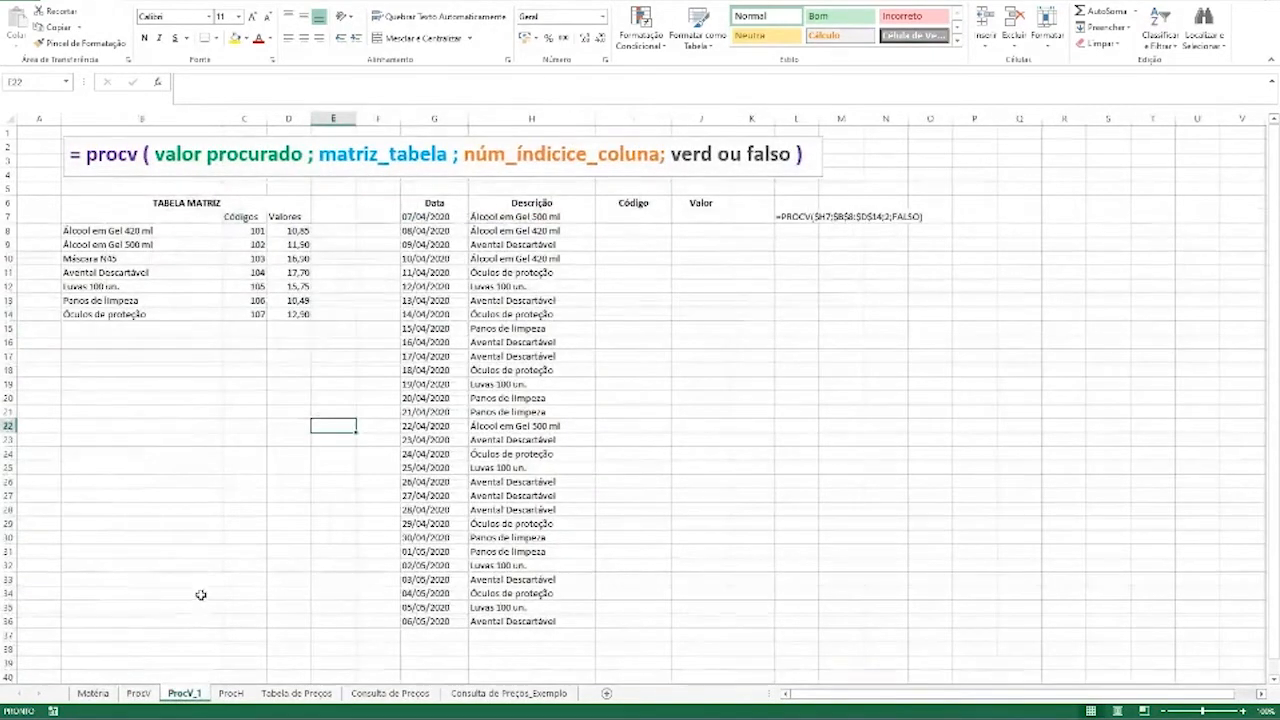
# Examine the TABELA MATRIZ range, including the descriptions, codes and values in its first and last product rows
pyautogui.moveTo(217, 202); pyautogui.dragTo(200, 316)
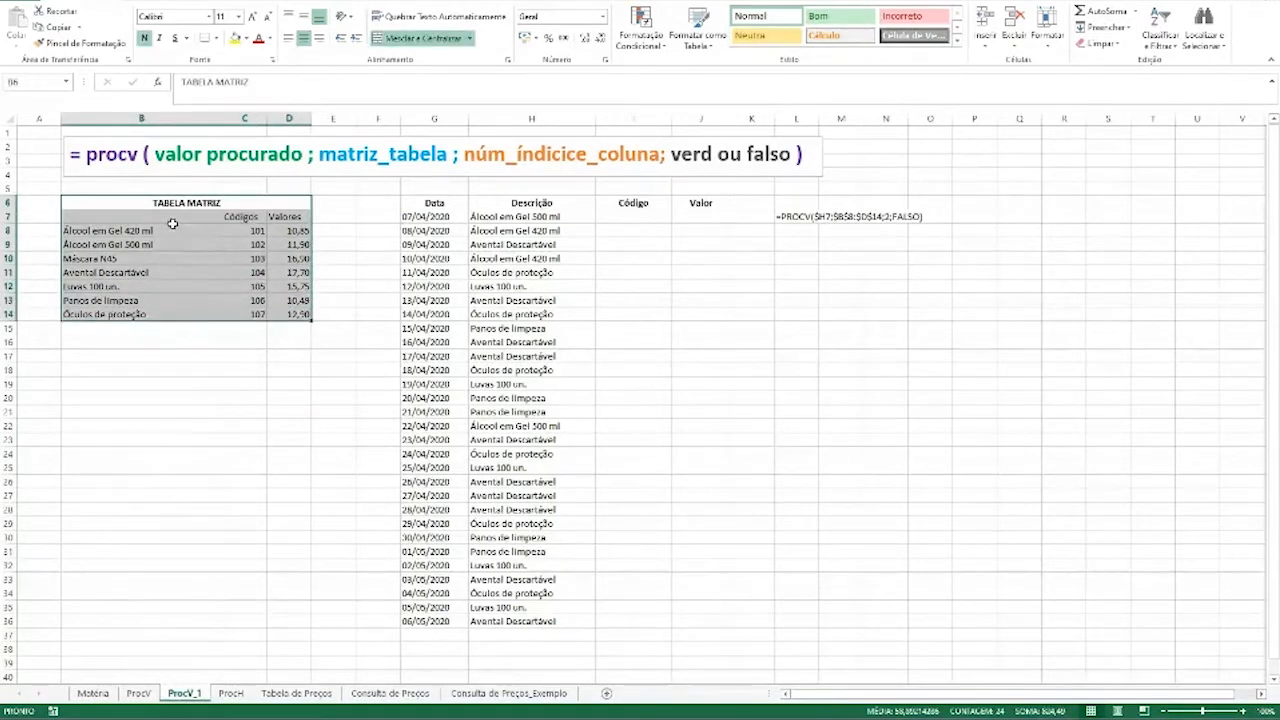
pyautogui.click(172, 223)
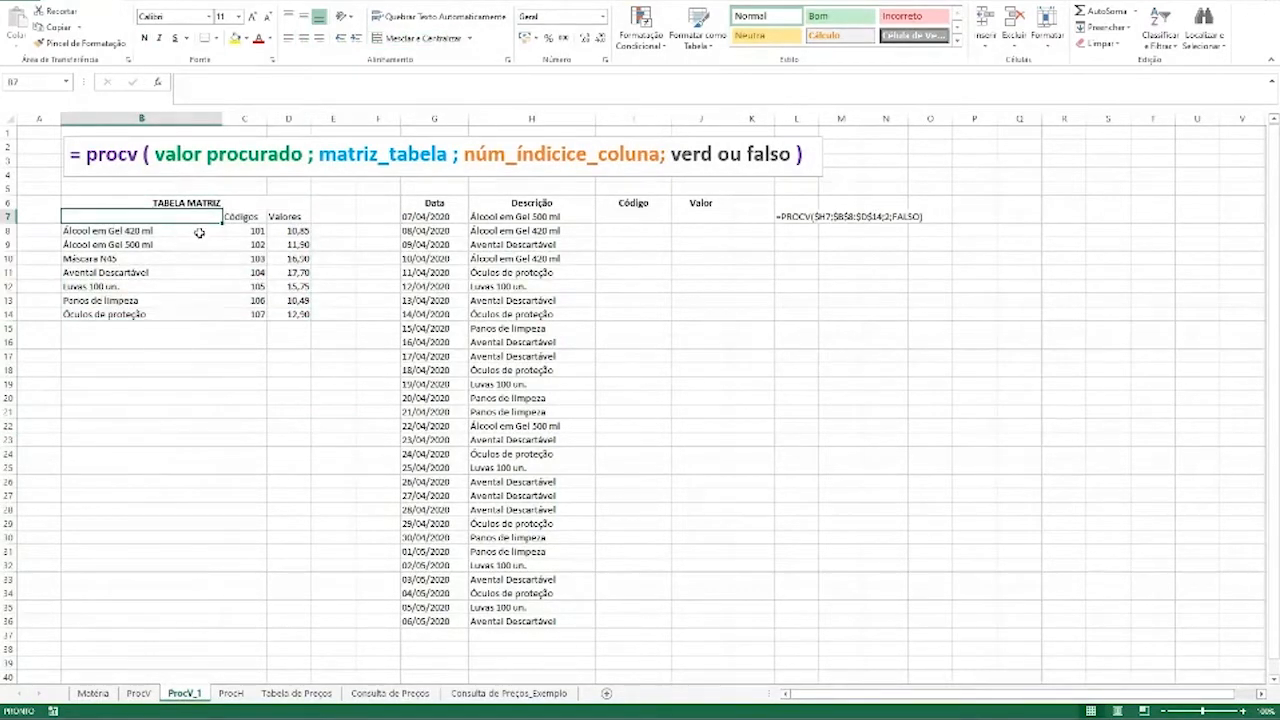
pyautogui.click(124, 234)
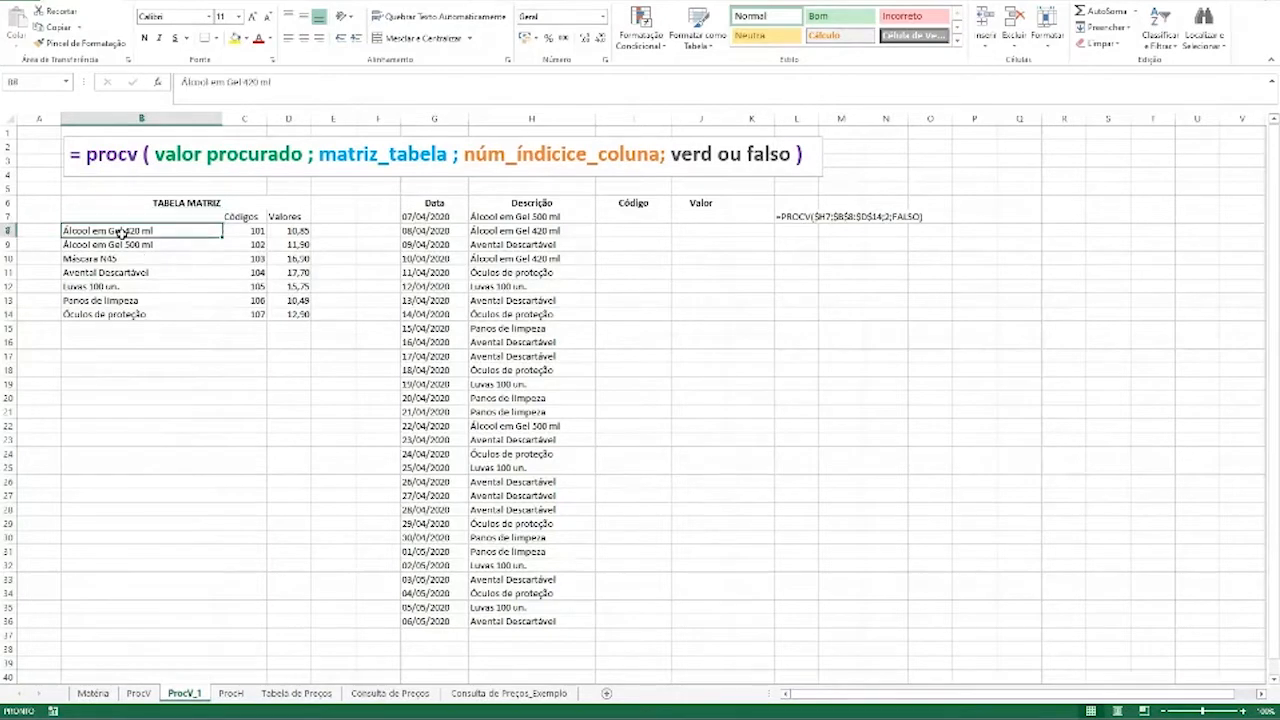
pyautogui.click(250, 234)
pyautogui.click(303, 232)
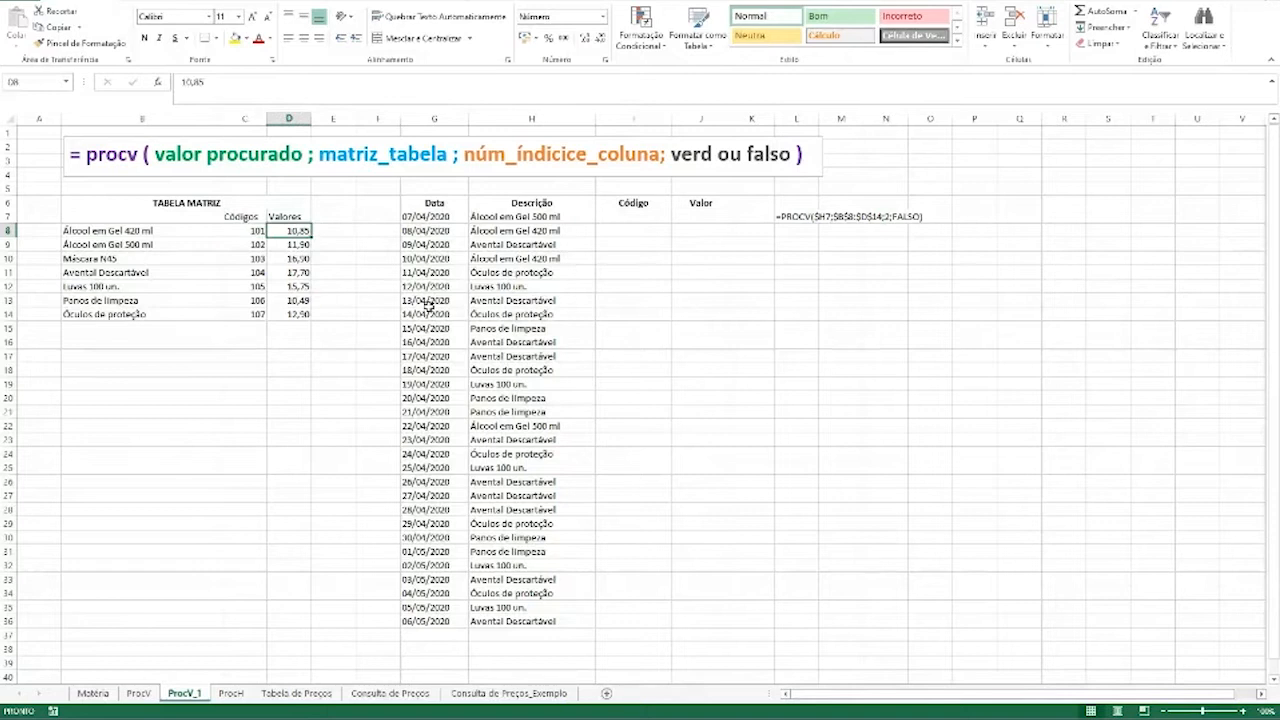
pyautogui.click(195, 319)
pyautogui.click(252, 318)
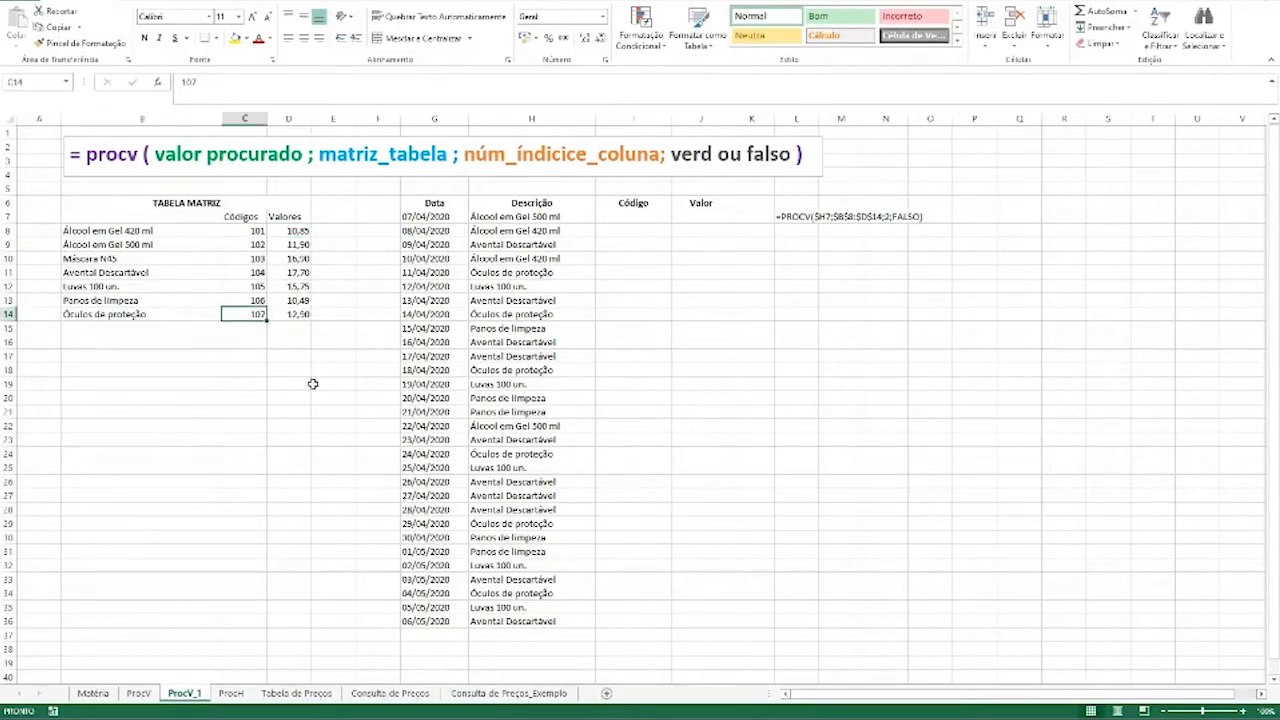
pyautogui.click(305, 318)
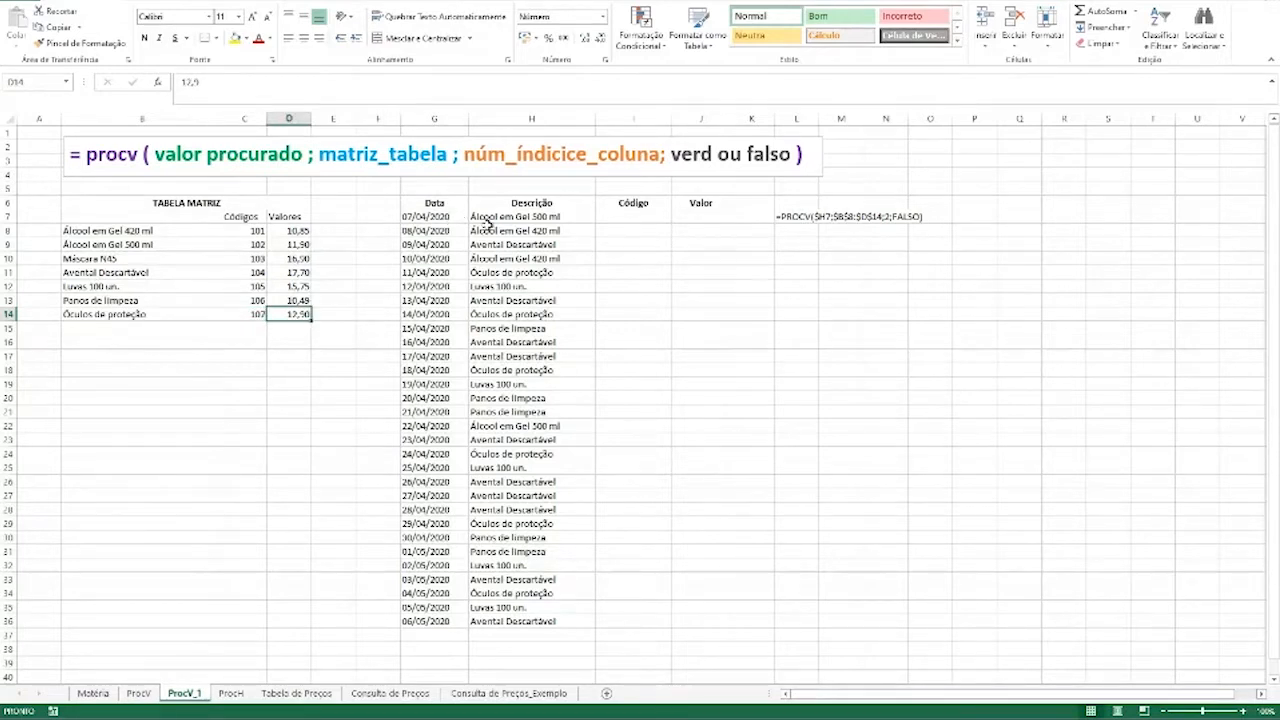
# Review the Descrição entries alongside the empty Código and Valor columns that need lookup results
pyautogui.click(519, 218)
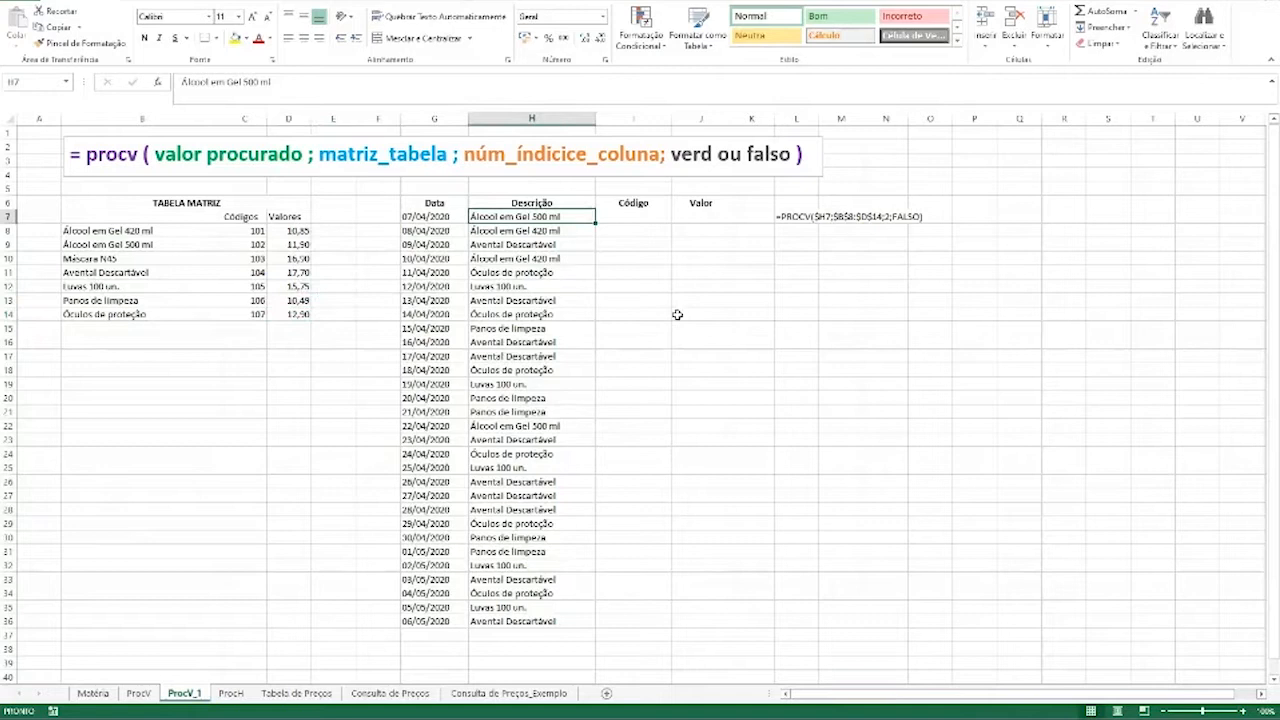
pyautogui.click(634, 216)
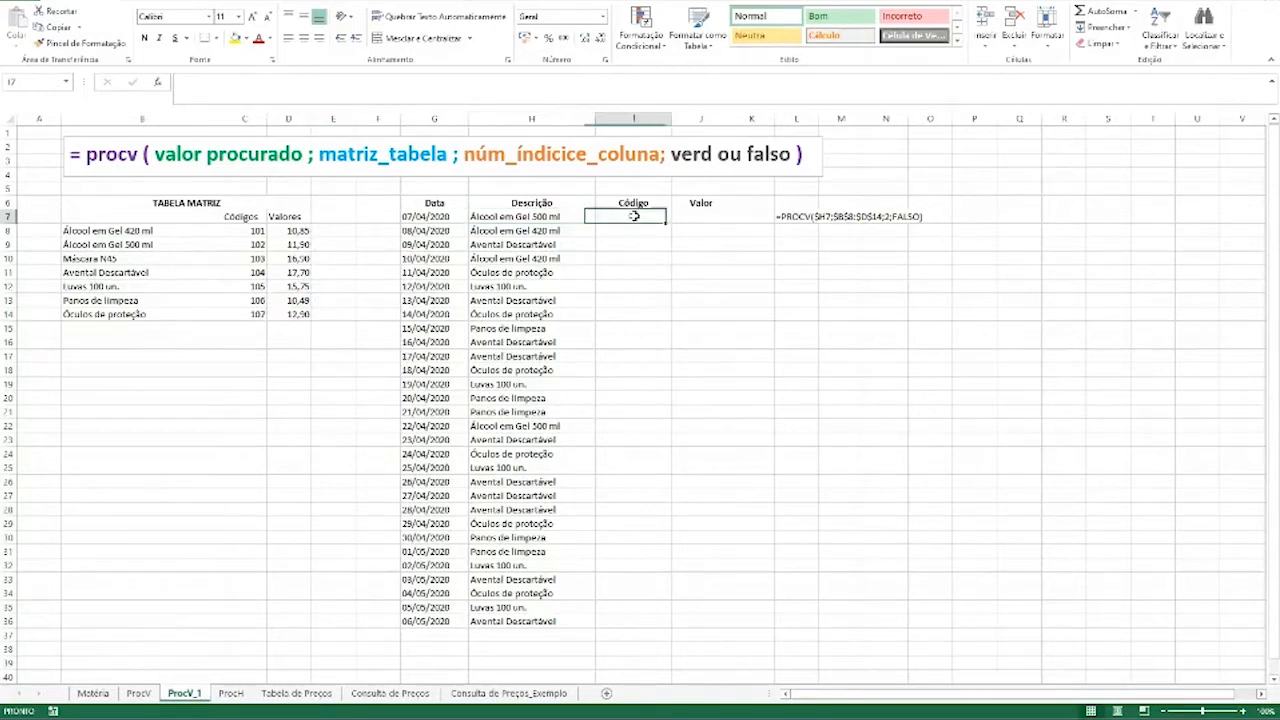
pyautogui.click(577, 216)
pyautogui.click(573, 283)
pyautogui.click(593, 313)
pyautogui.click(677, 235)
pyautogui.click(532, 243)
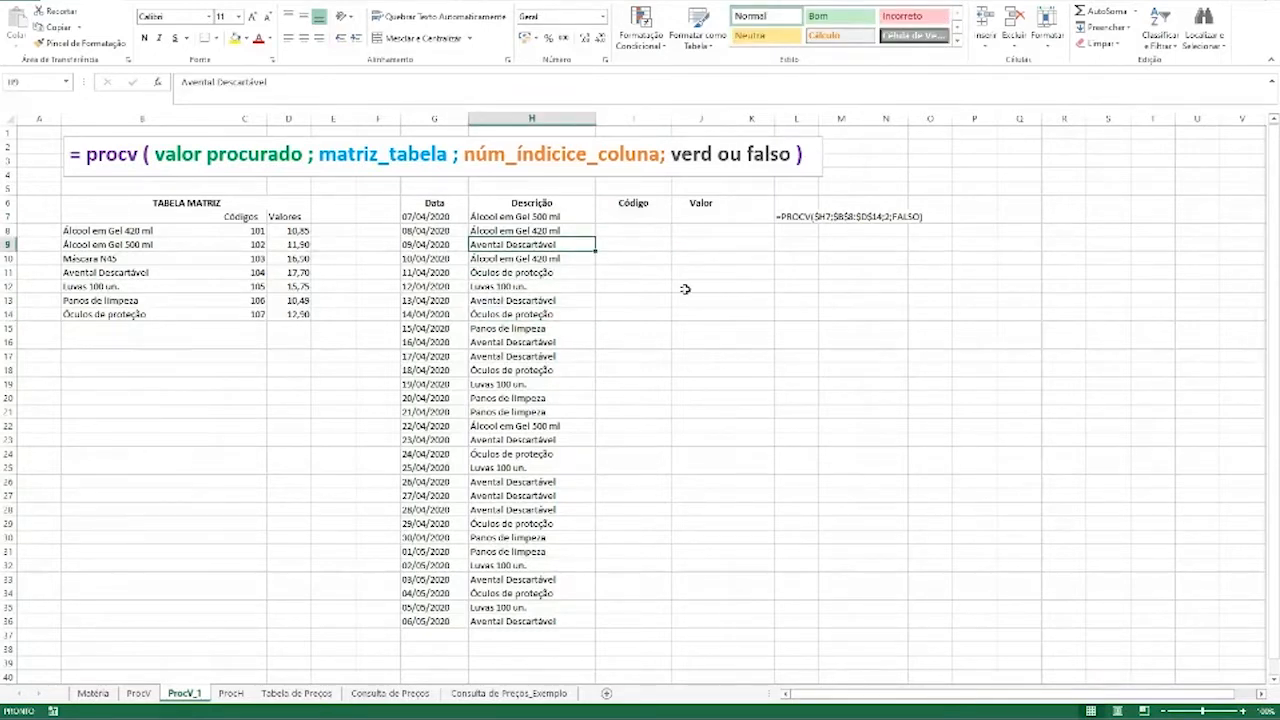
pyautogui.click(572, 217)
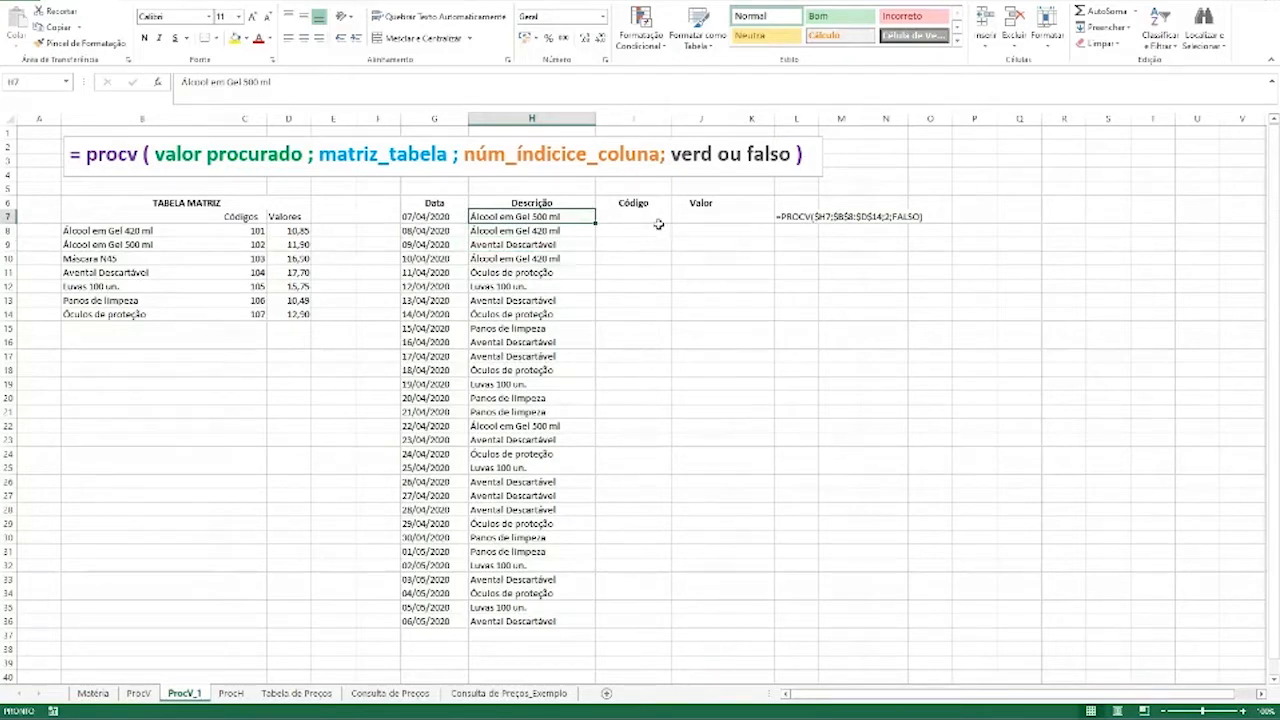
# Begin a PROCV formula in Código cell I7 with the column-locked description reference $H7 as the lookup value
pyautogui.click(632, 218)
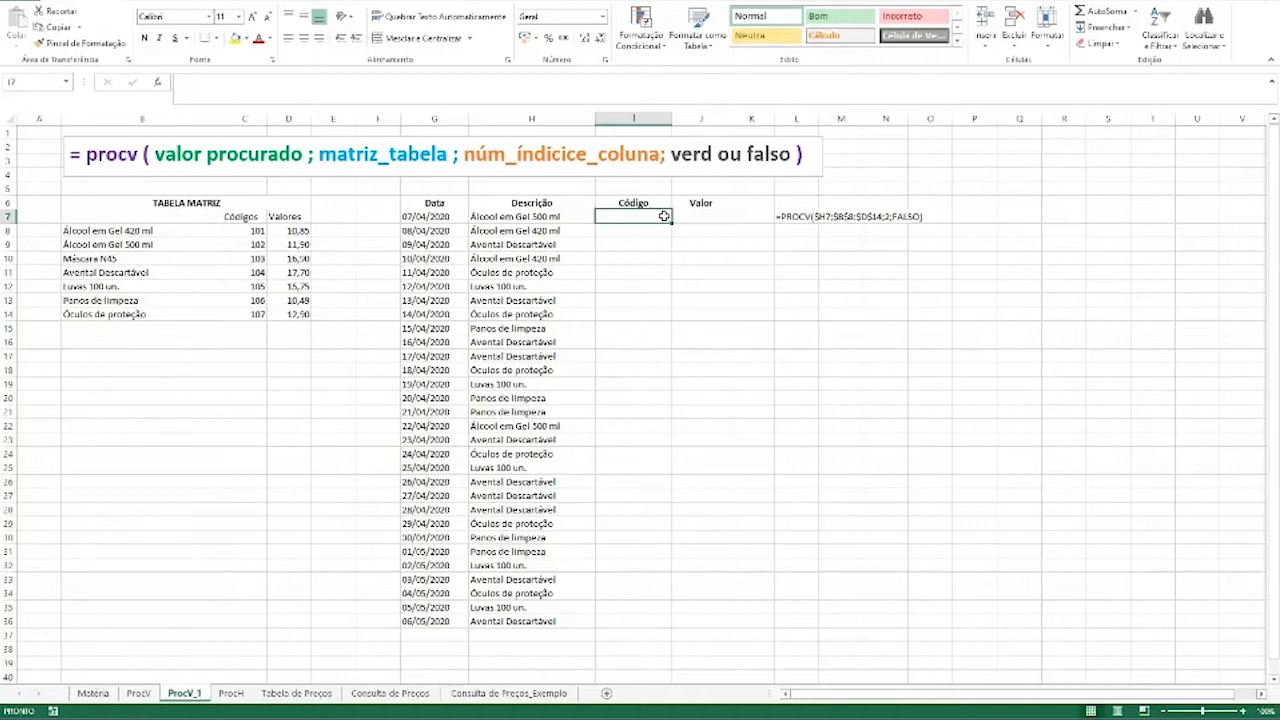
pyautogui.write('=procv')
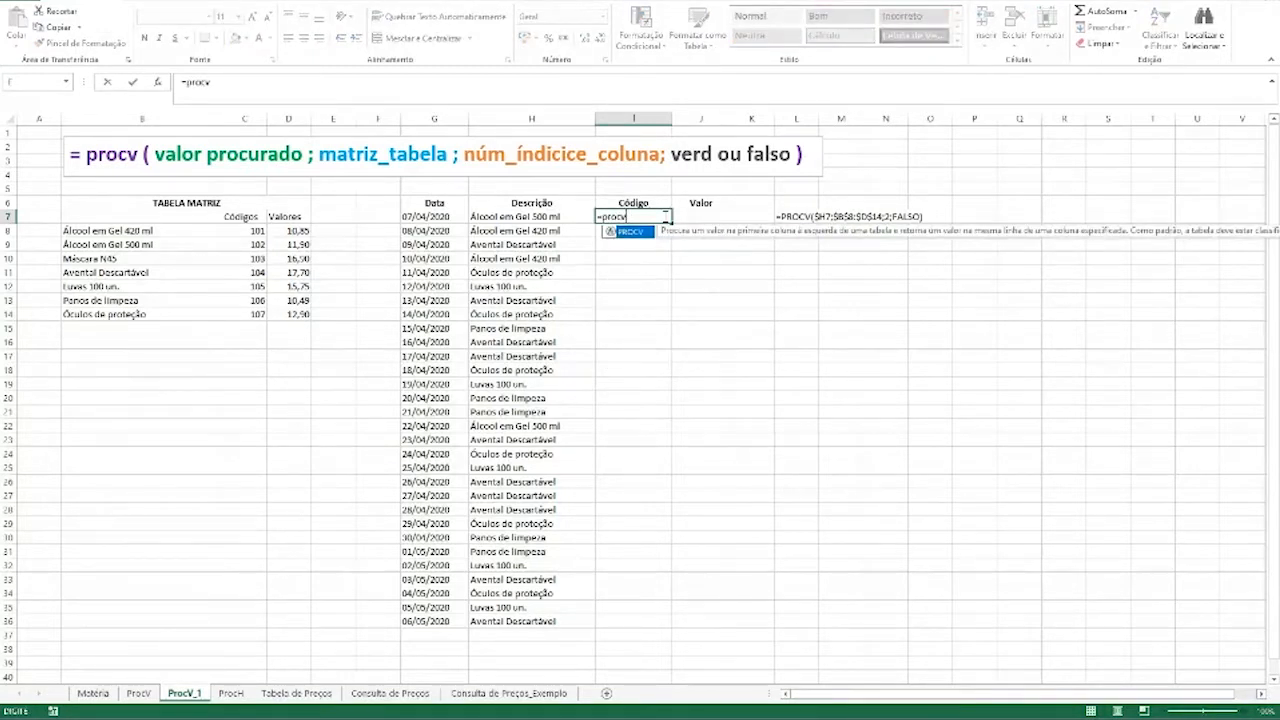
pyautogui.press('Tab')
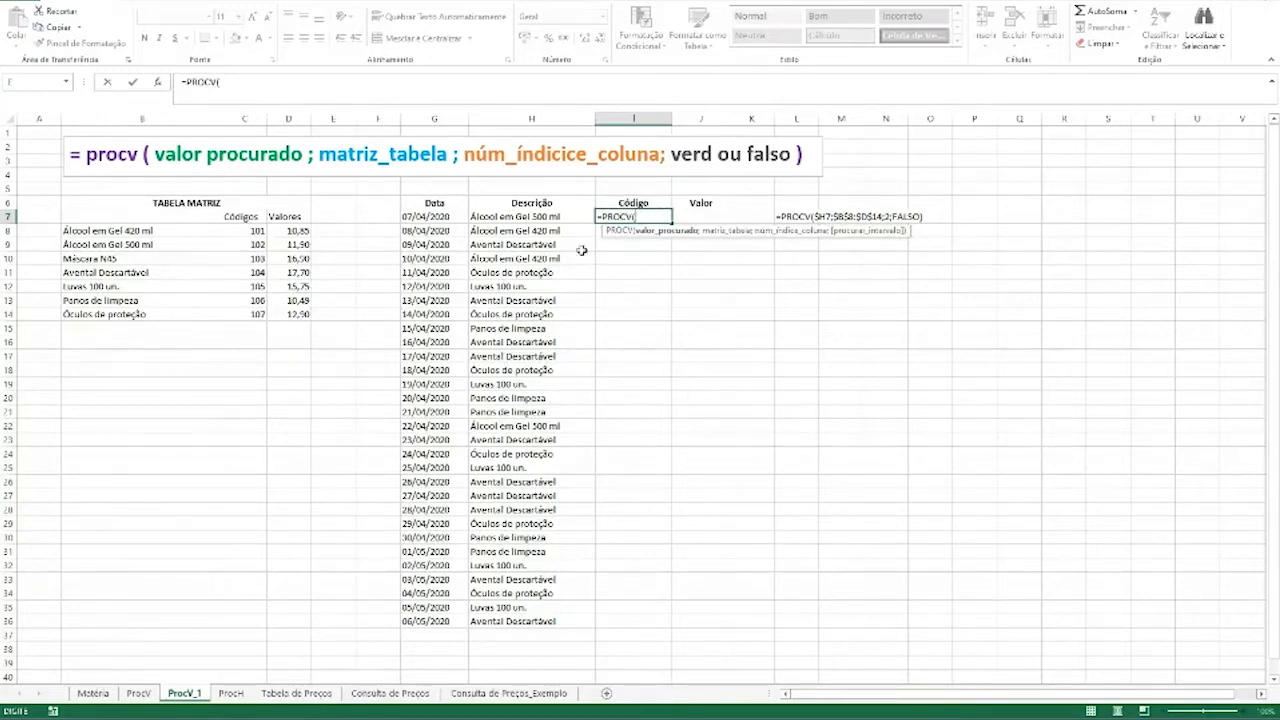
pyautogui.click(550, 216)
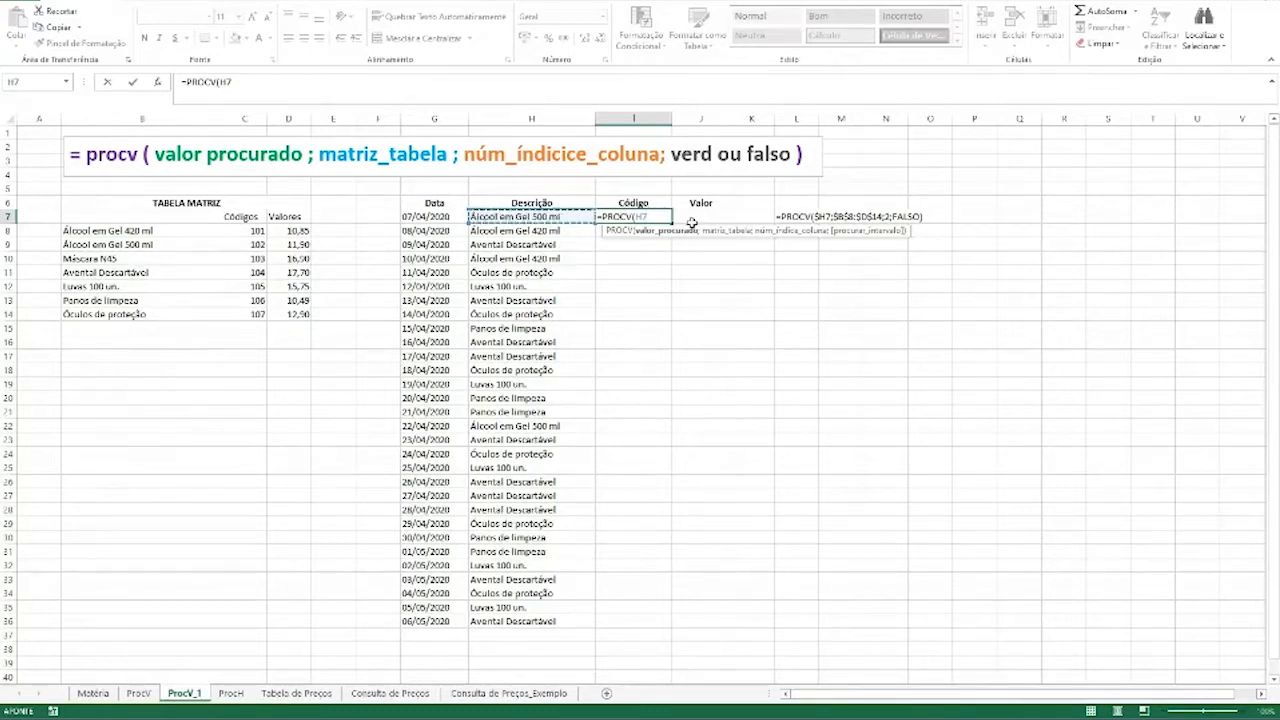
pyautogui.press('F4')
pyautogui.press('F4')
pyautogui.press('F4')
pyautogui.write(';')
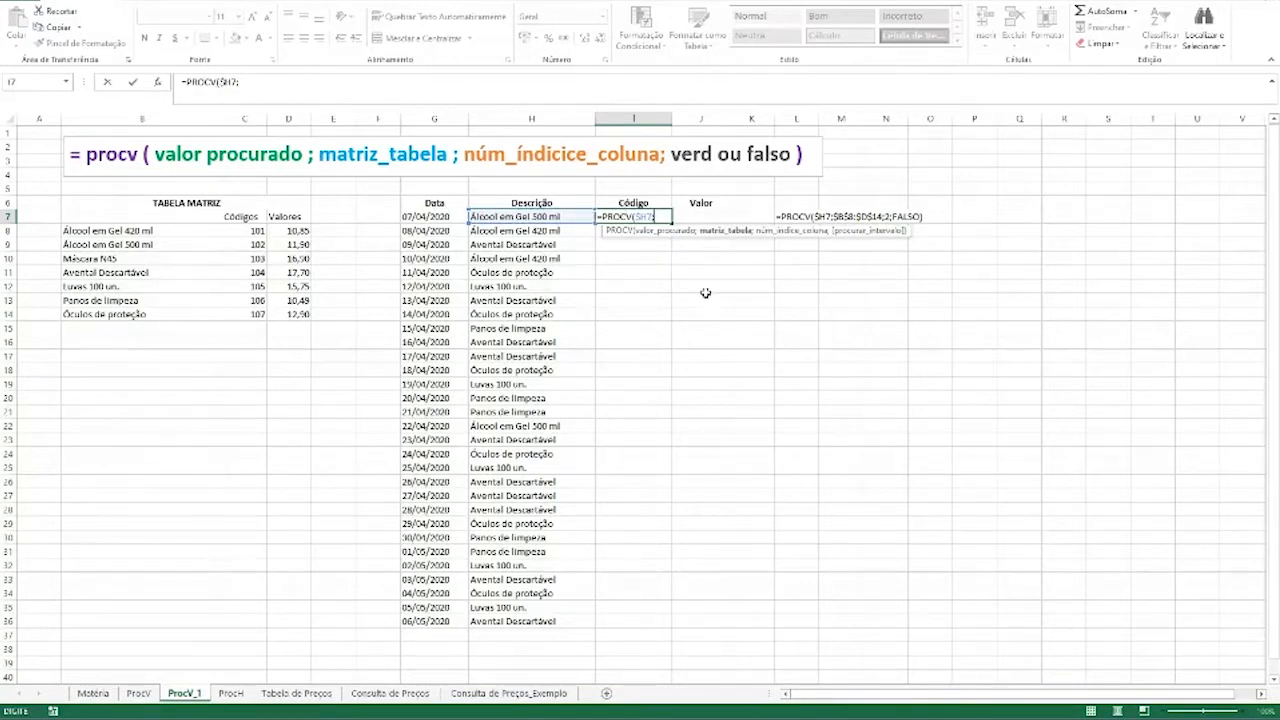
# Complete the I7 formula with the absolute table range $B$7:$D$14, column index 2 and 0 for an exact match
pyautogui.moveTo(165, 216); pyautogui.dragTo(298, 315)
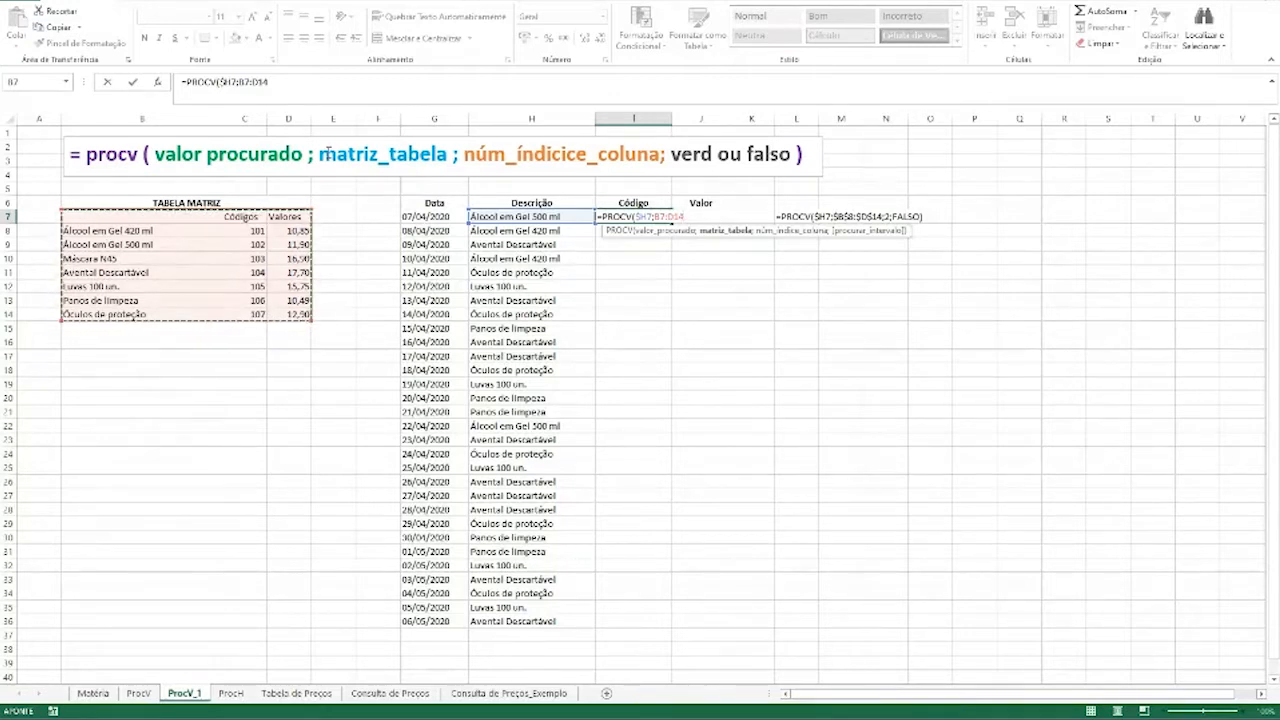
pyautogui.press('F4')
pyautogui.write(';')
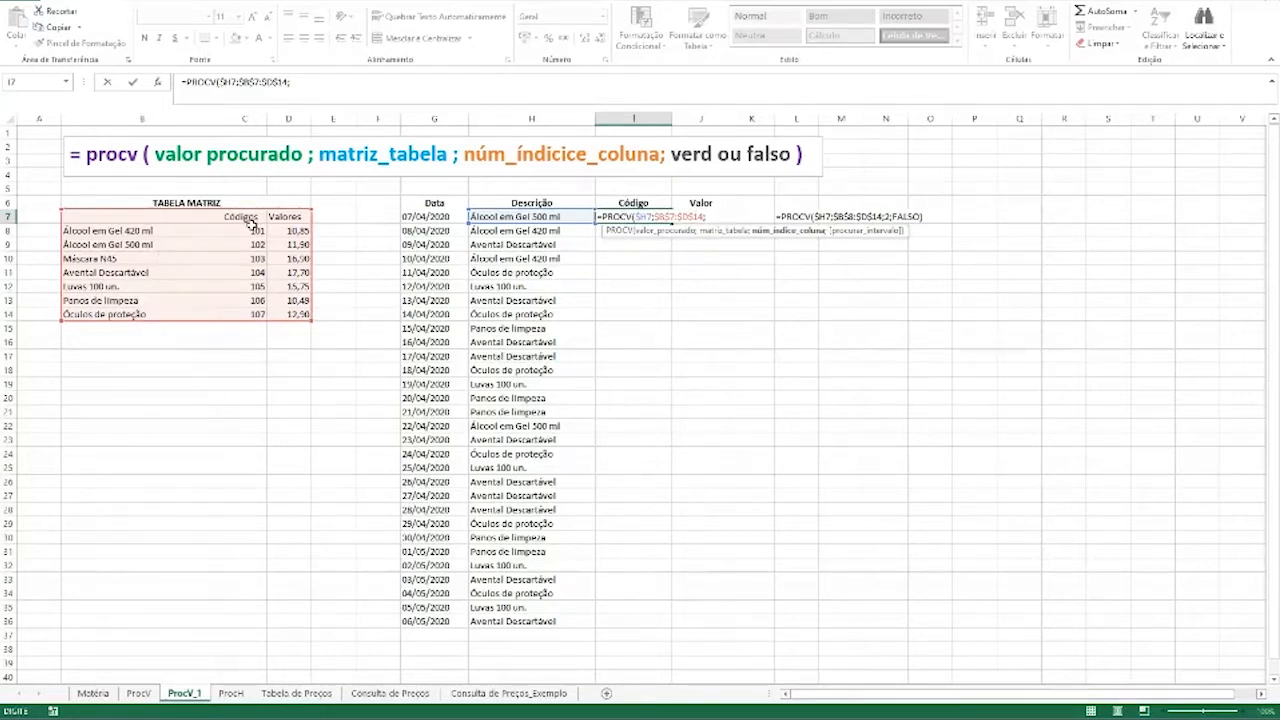
pyautogui.write('2;')
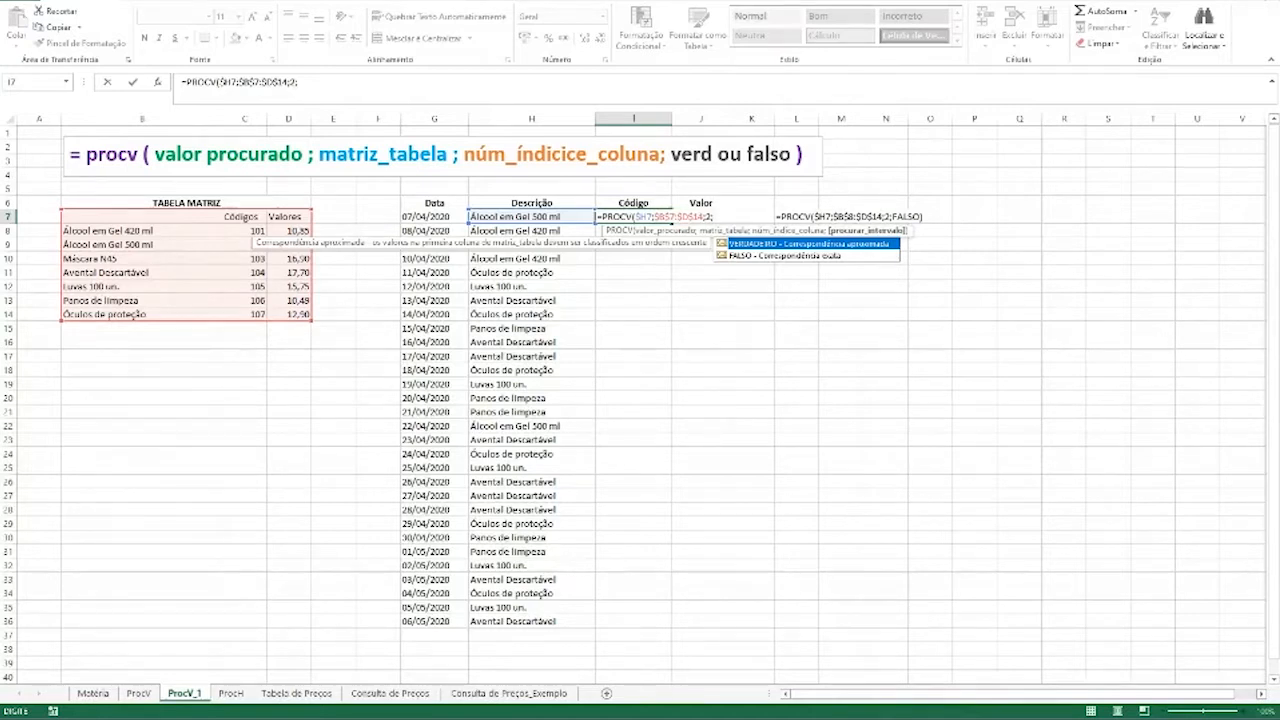
pyautogui.write('0')
pyautogui.press('Return')
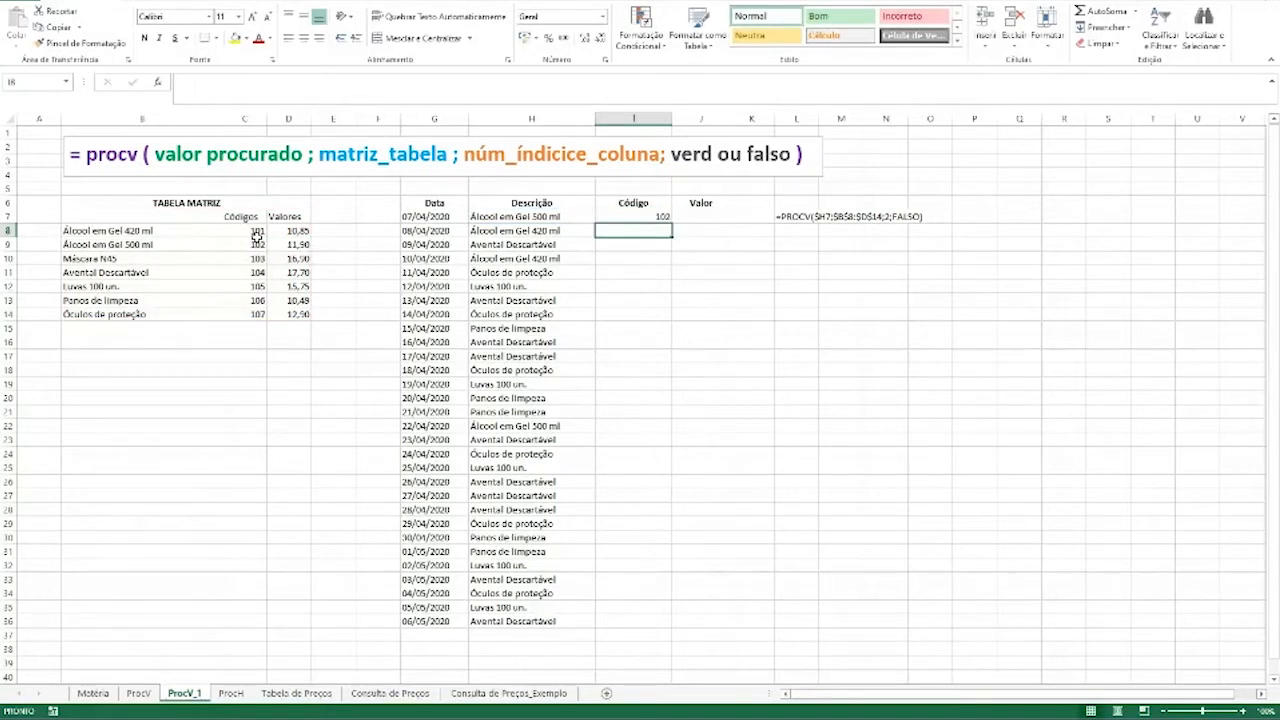
# Check the code returned in I7 against the Álcool em Gel 500 ml row of TABELA MATRIZ
pyautogui.click(583, 218)
pyautogui.click(640, 228)
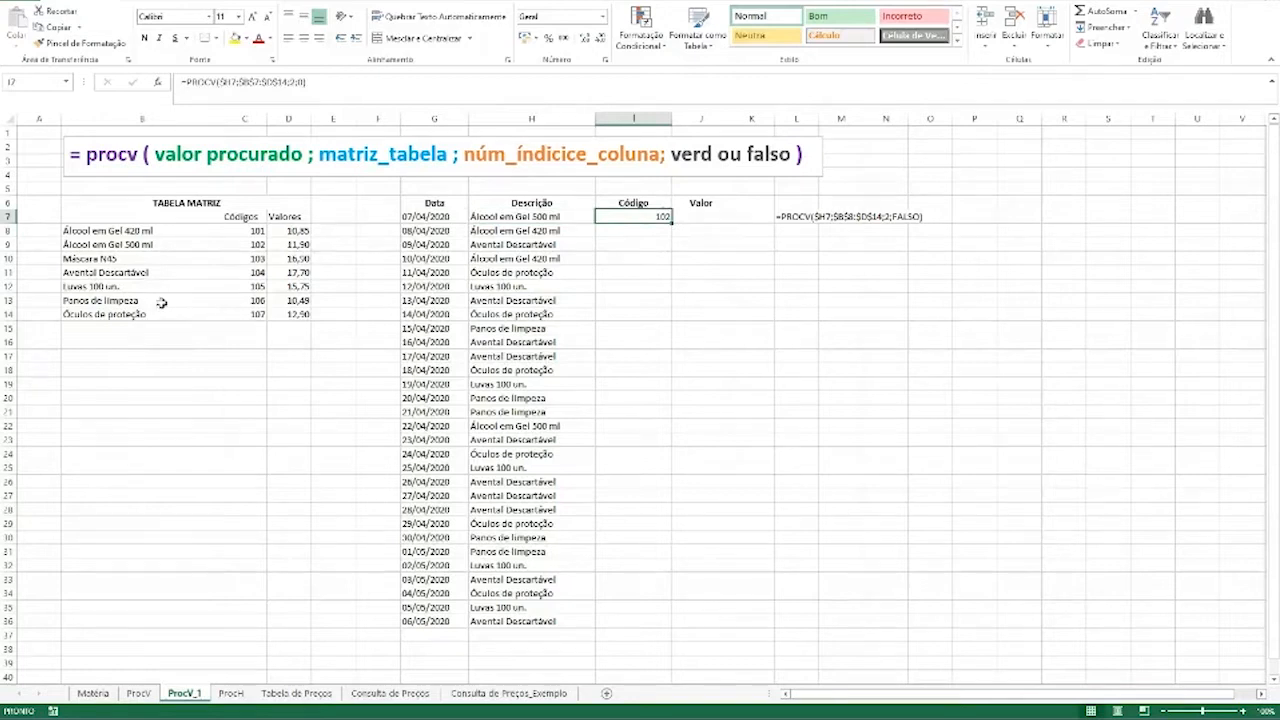
pyautogui.click(159, 246)
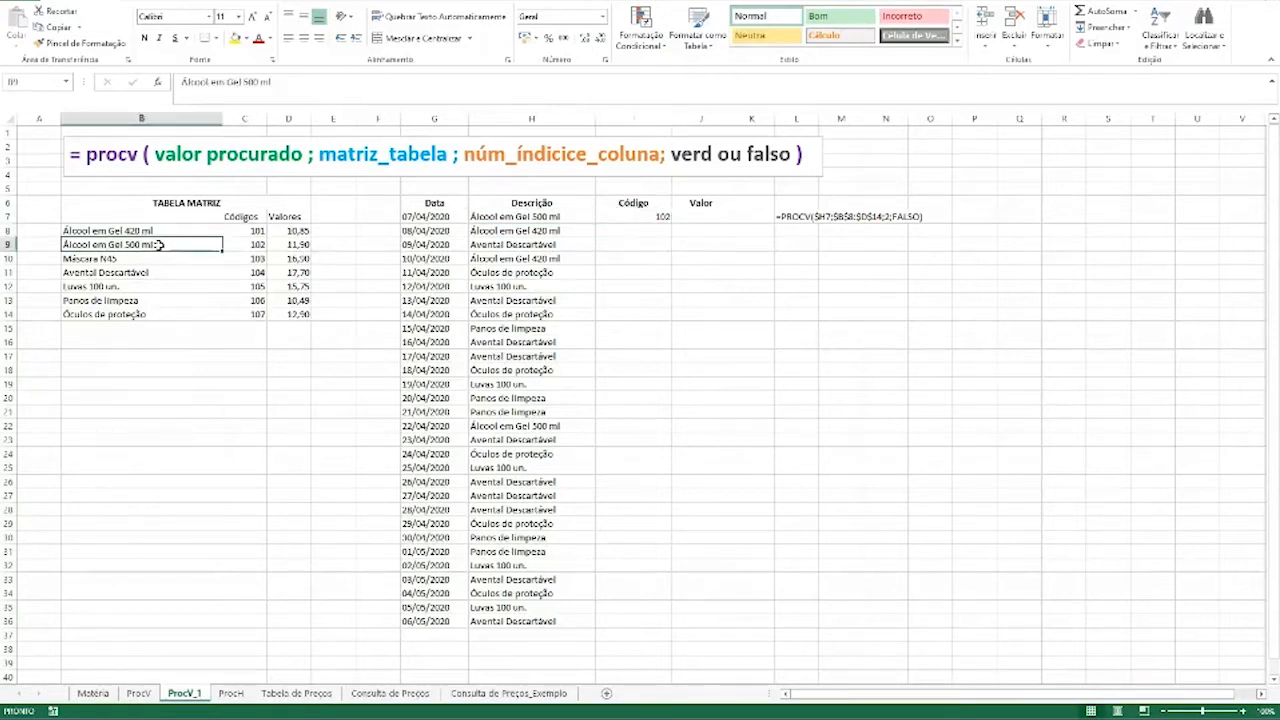
pyautogui.click(262, 242)
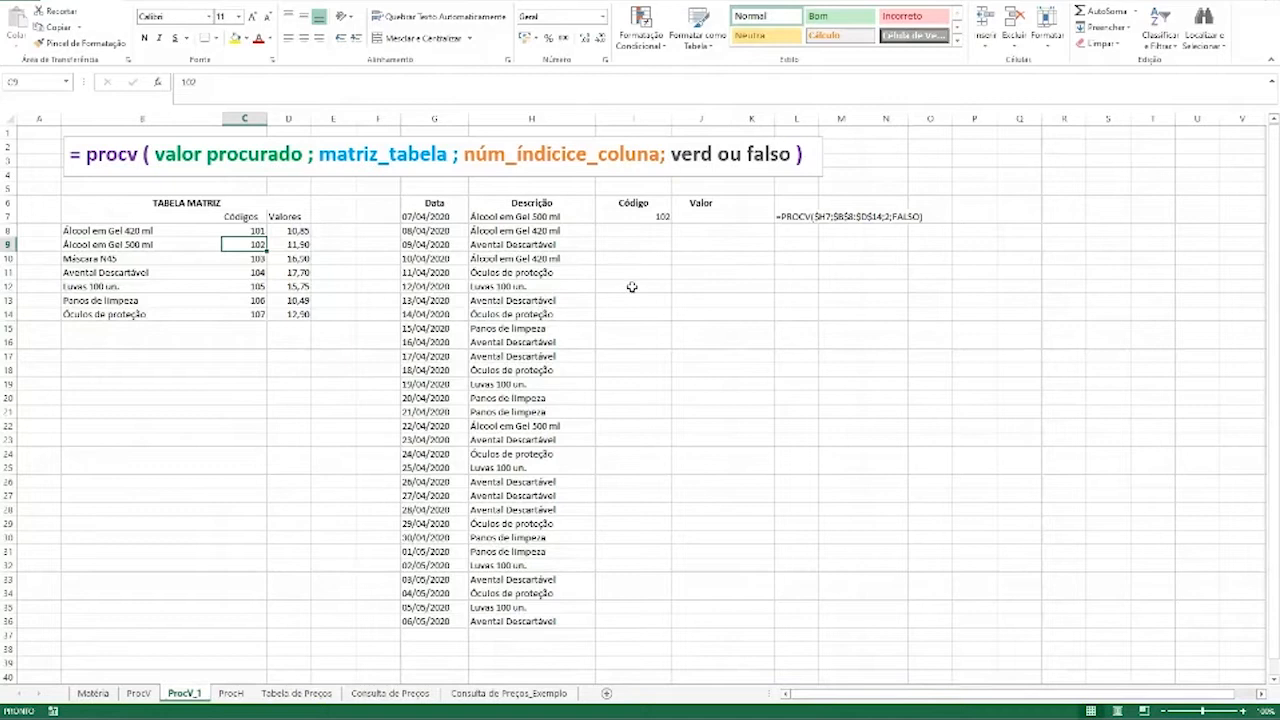
# Fill the PROCV formula from I7 down to I36 and check the last row's code against the Avental Descartável entry in TABELA MATRIZ
pyautogui.click(662, 217)
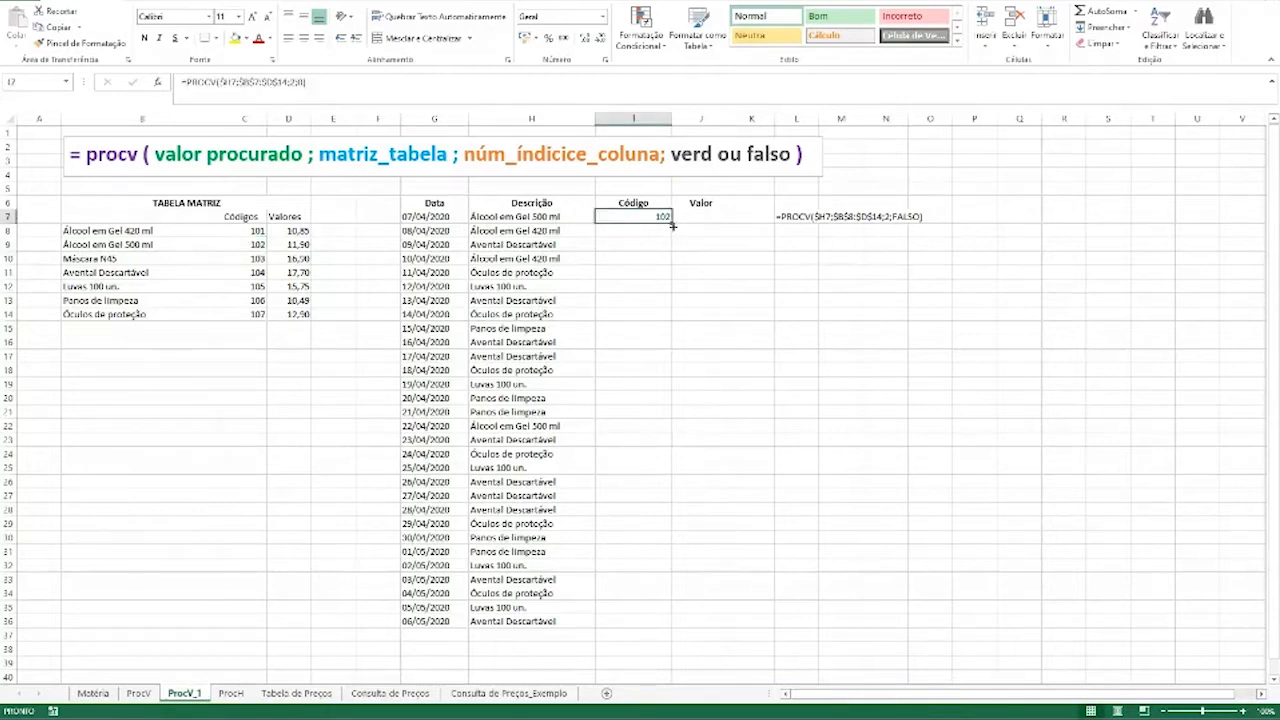
pyautogui.moveTo(673, 226); pyautogui.dragTo(678, 628)
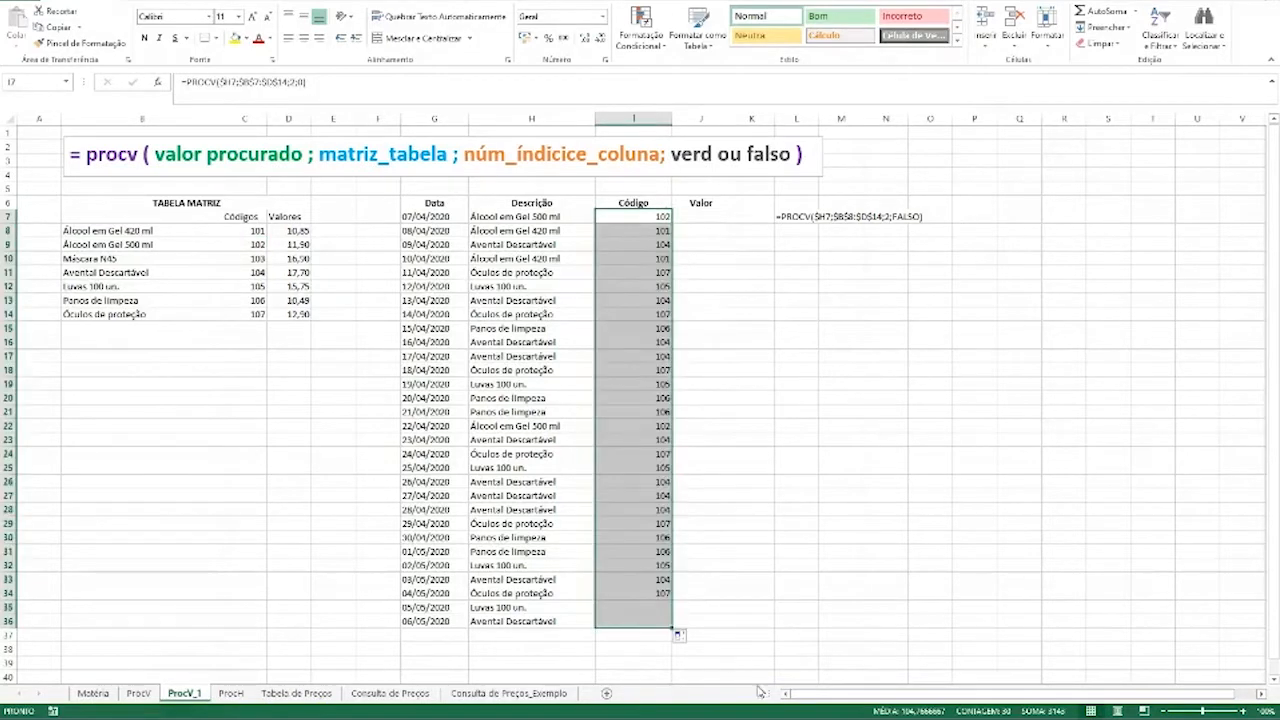
pyautogui.click(635, 622)
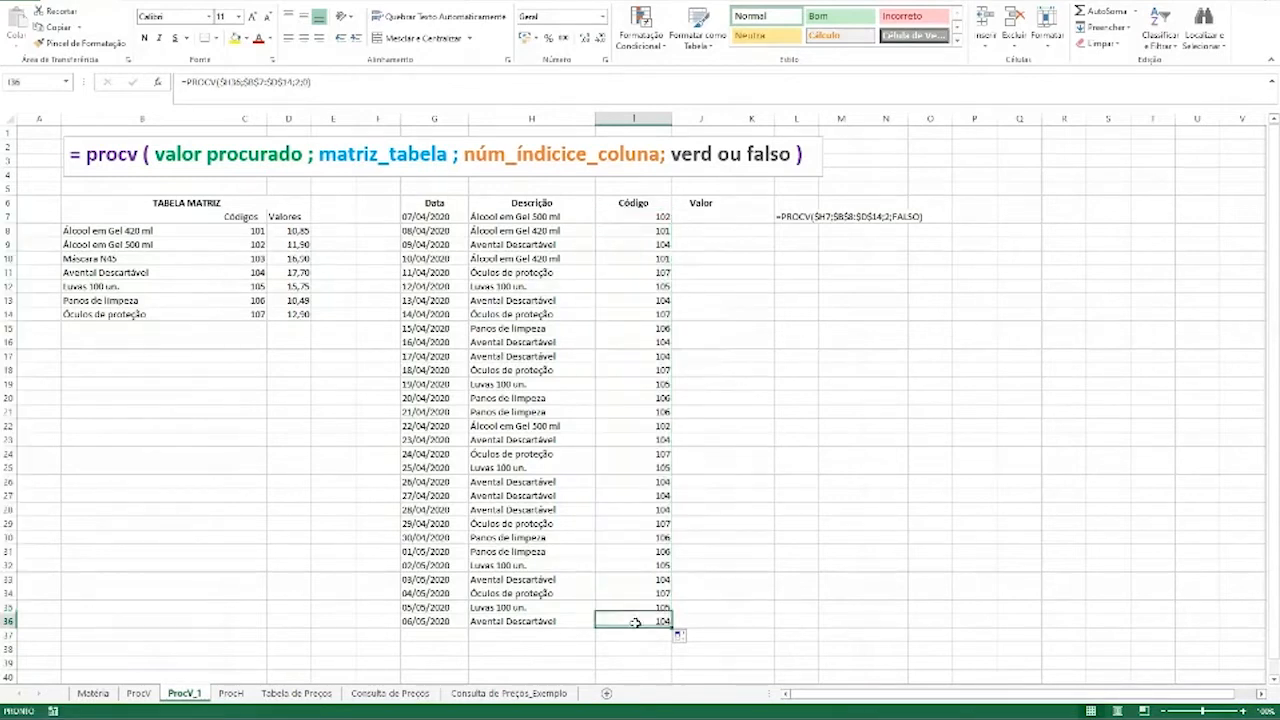
pyautogui.click(565, 622)
pyautogui.click(631, 625)
pyautogui.click(127, 271)
pyautogui.click(258, 270)
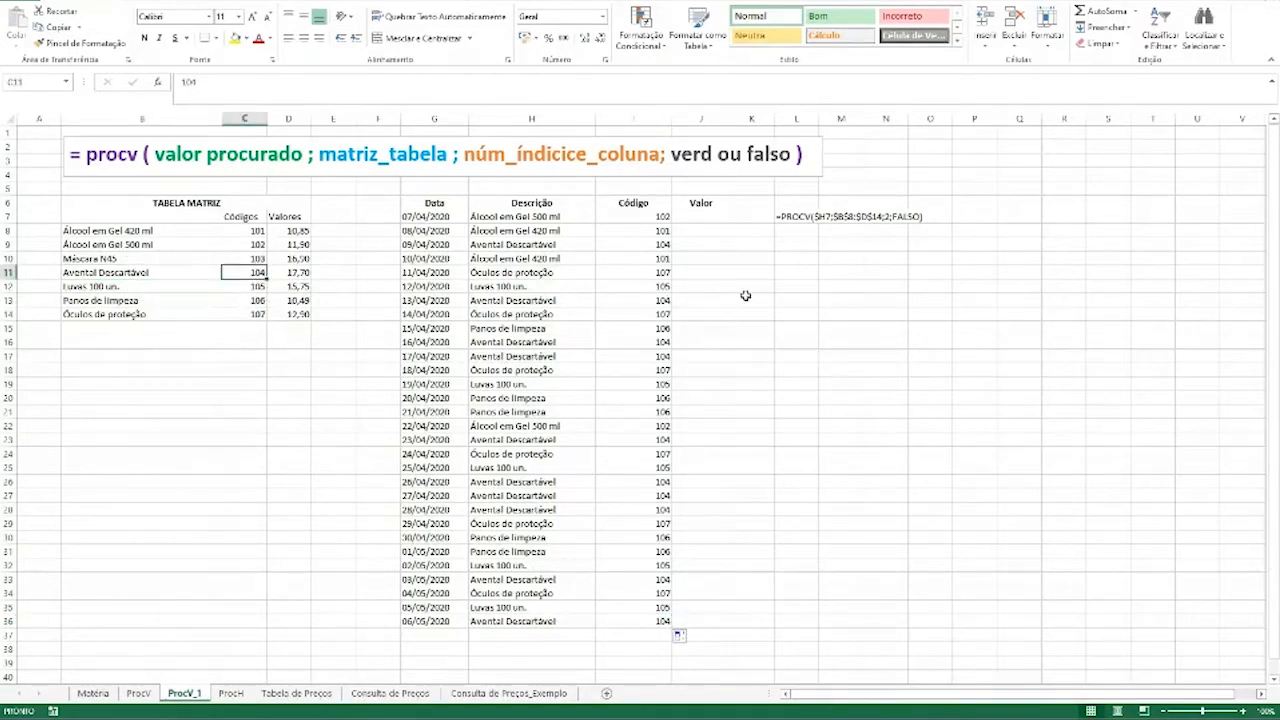
# Copy the PROCV formula from I7 across to Valor cell J7
pyautogui.click(663, 214)
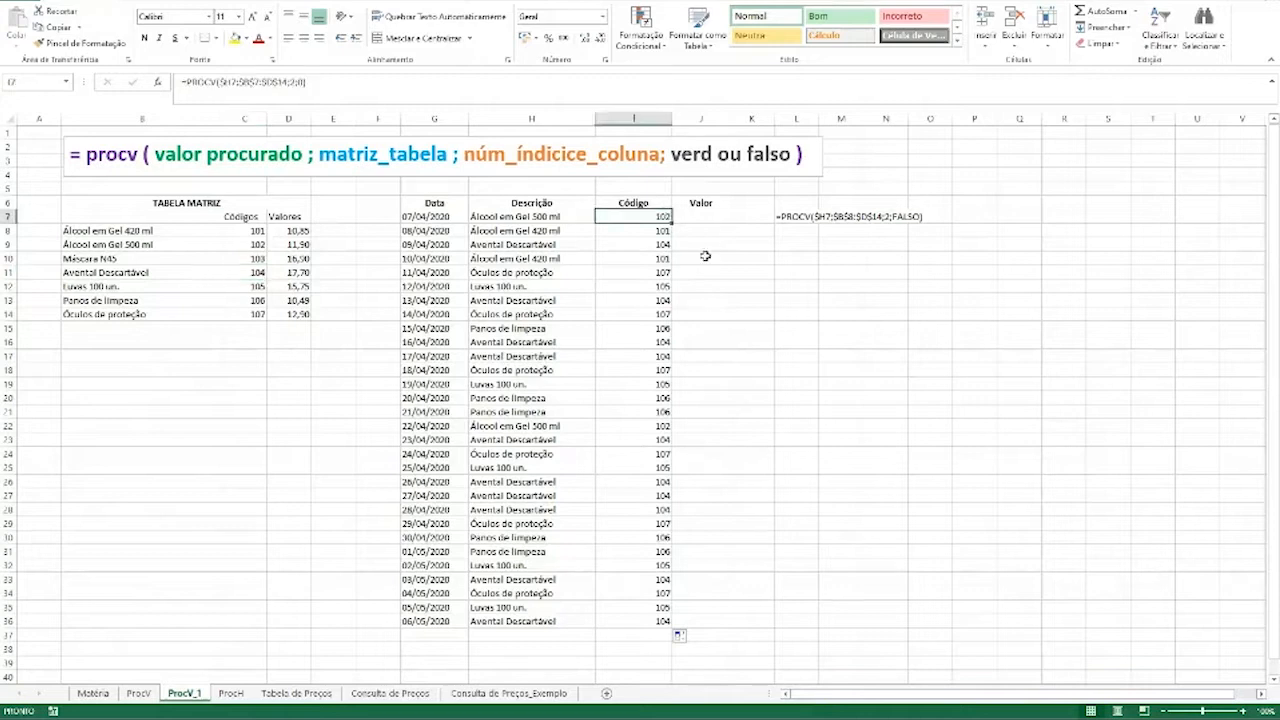
pyautogui.moveTo(672, 223); pyautogui.dragTo(718, 220)
pyautogui.click(720, 217)
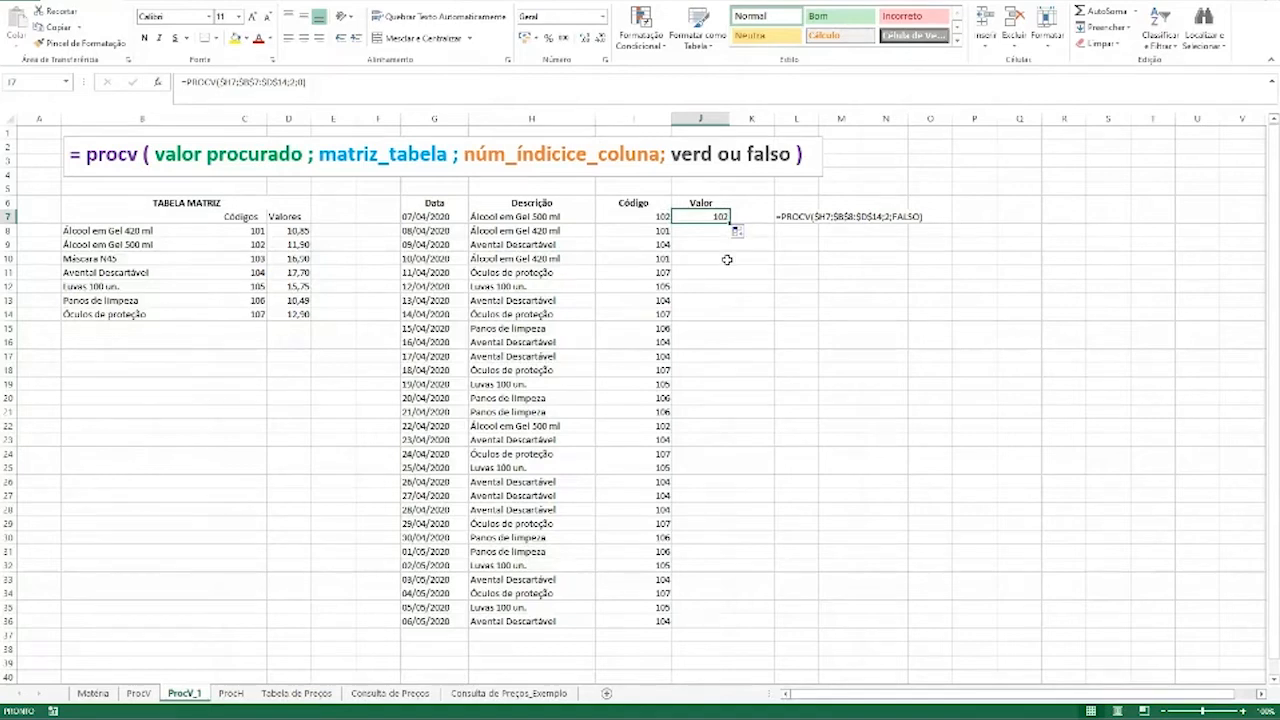
# Change the column index in the J7 PROCV formula to 3 so it looks up the Valores column
pyautogui.doubleClick(712, 215)
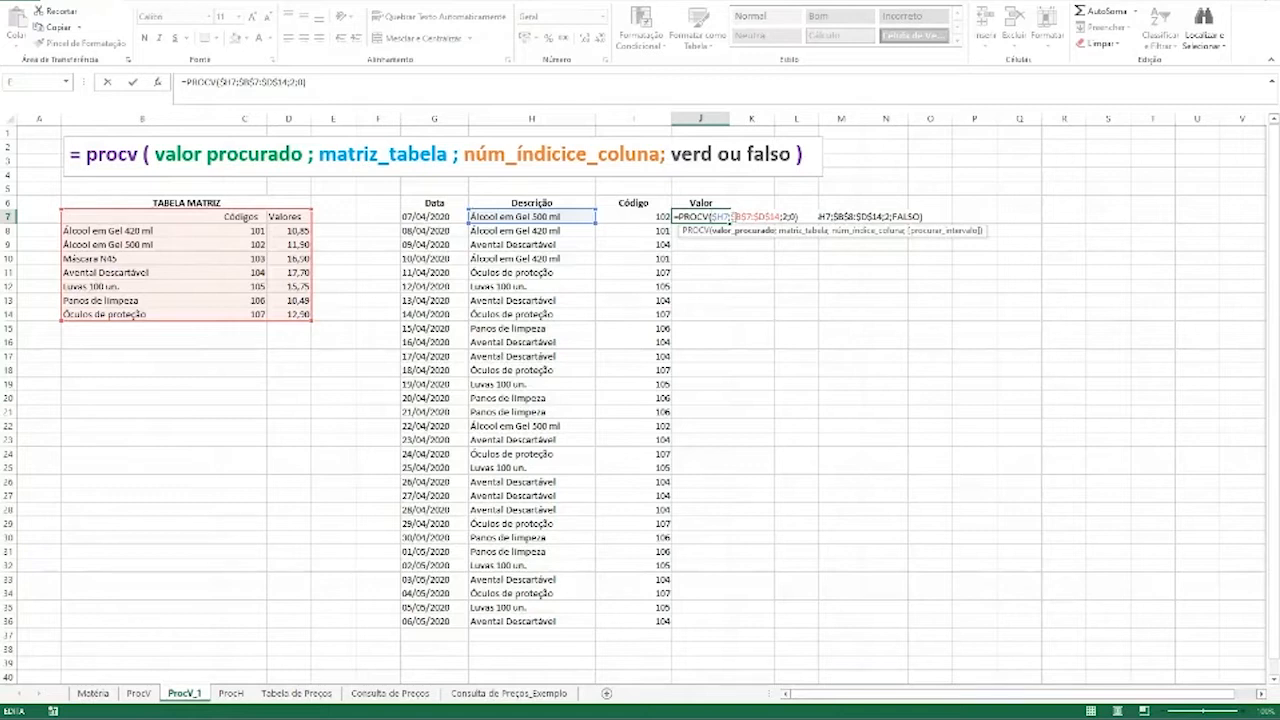
pyautogui.press('Left')
pyautogui.press('Left')
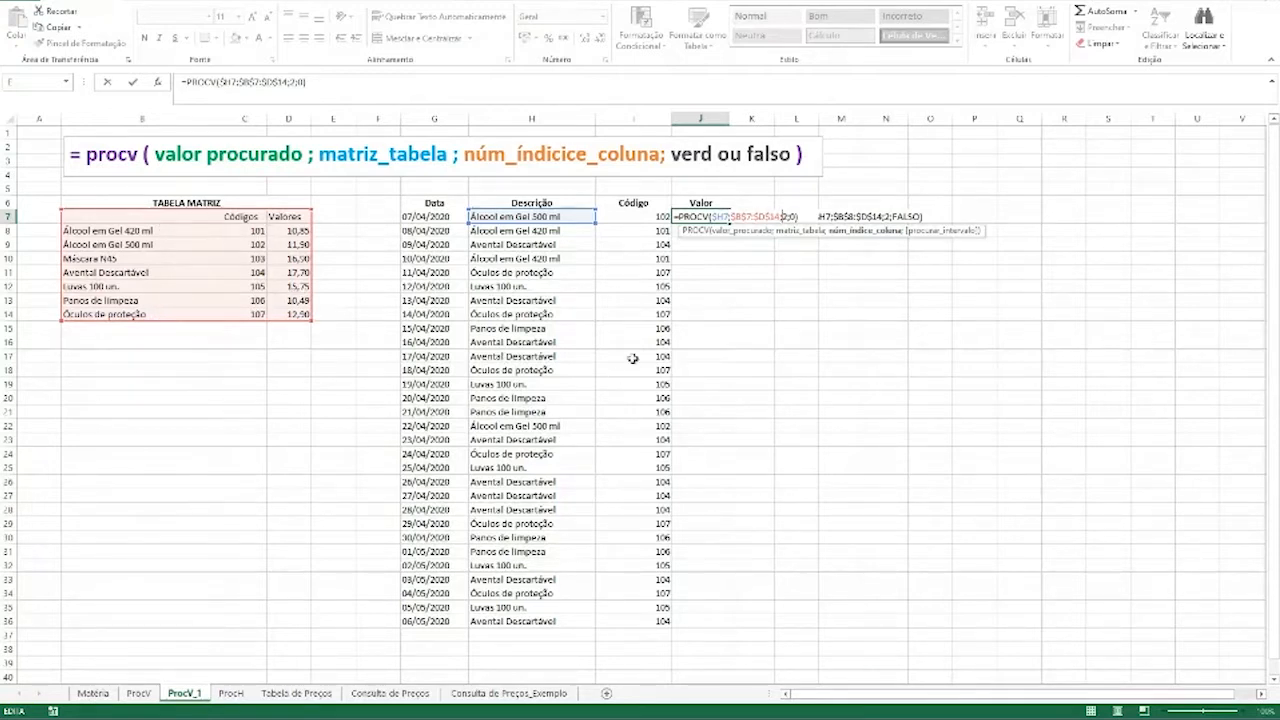
pyautogui.press('Delete')
pyautogui.write('3')
pyautogui.press('Right')
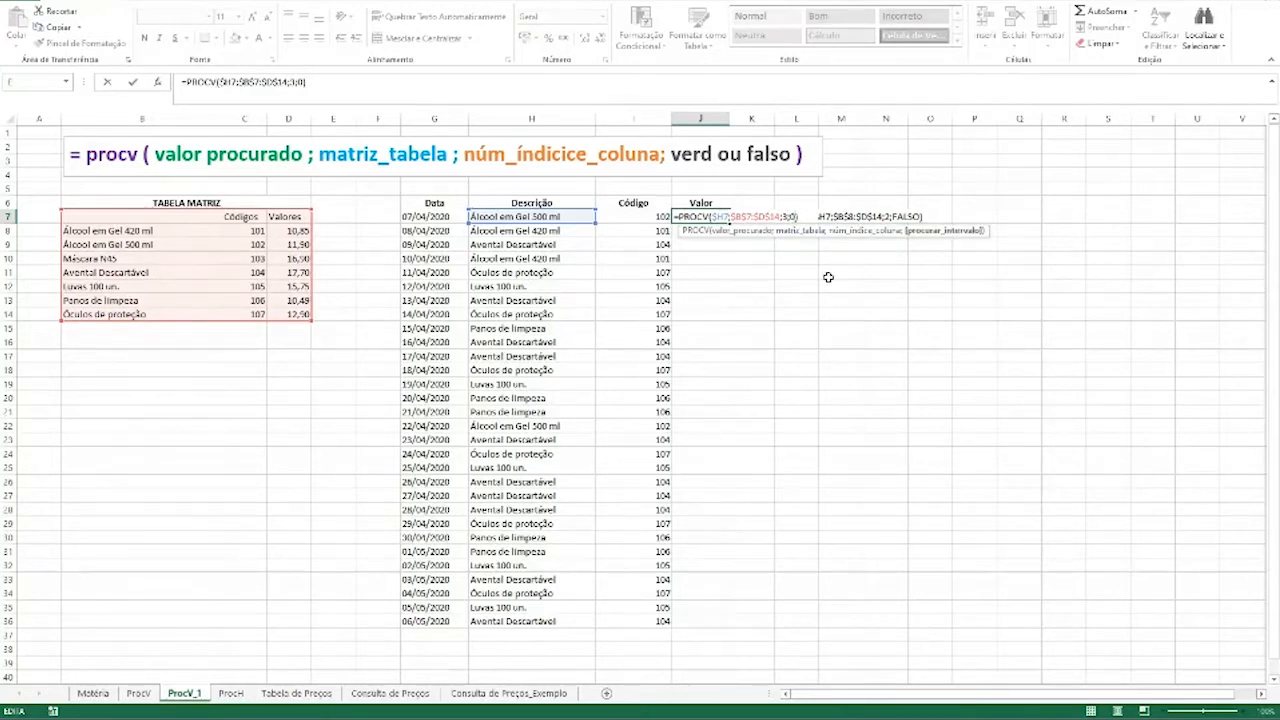
pyautogui.press('Return')
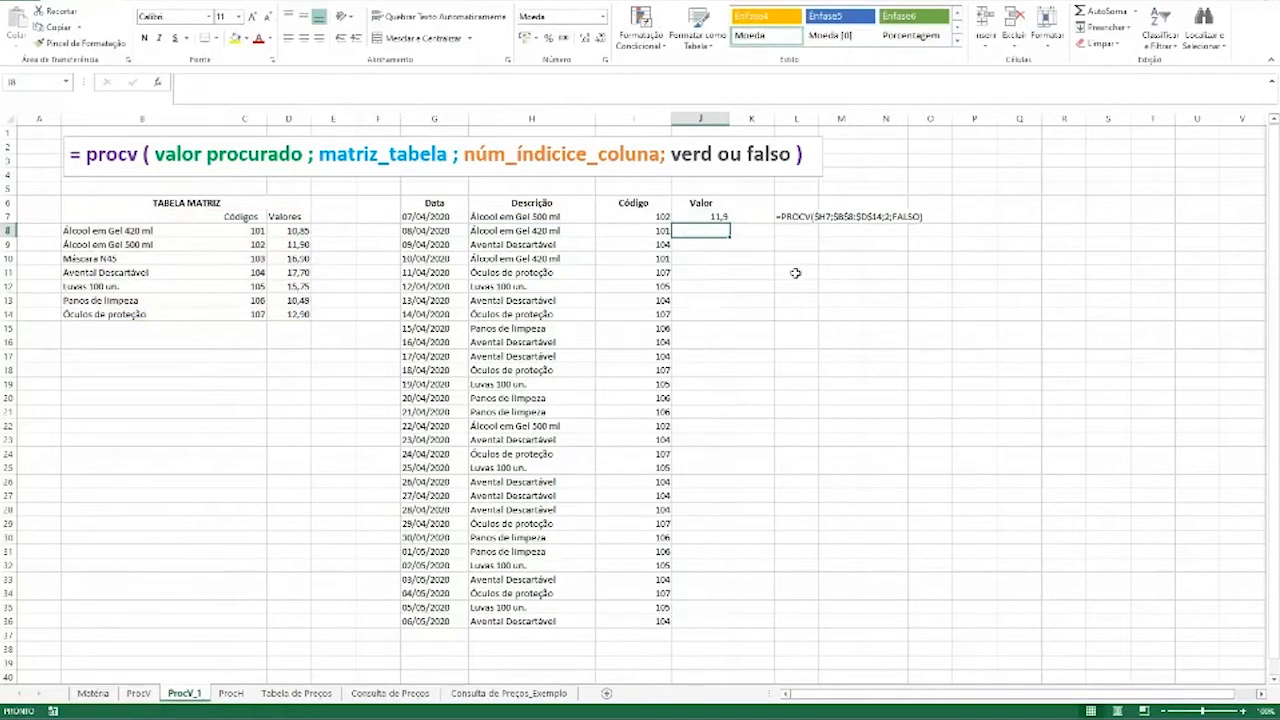
# Apply the Contábil number format to the price in J7
pyautogui.click(705, 216)
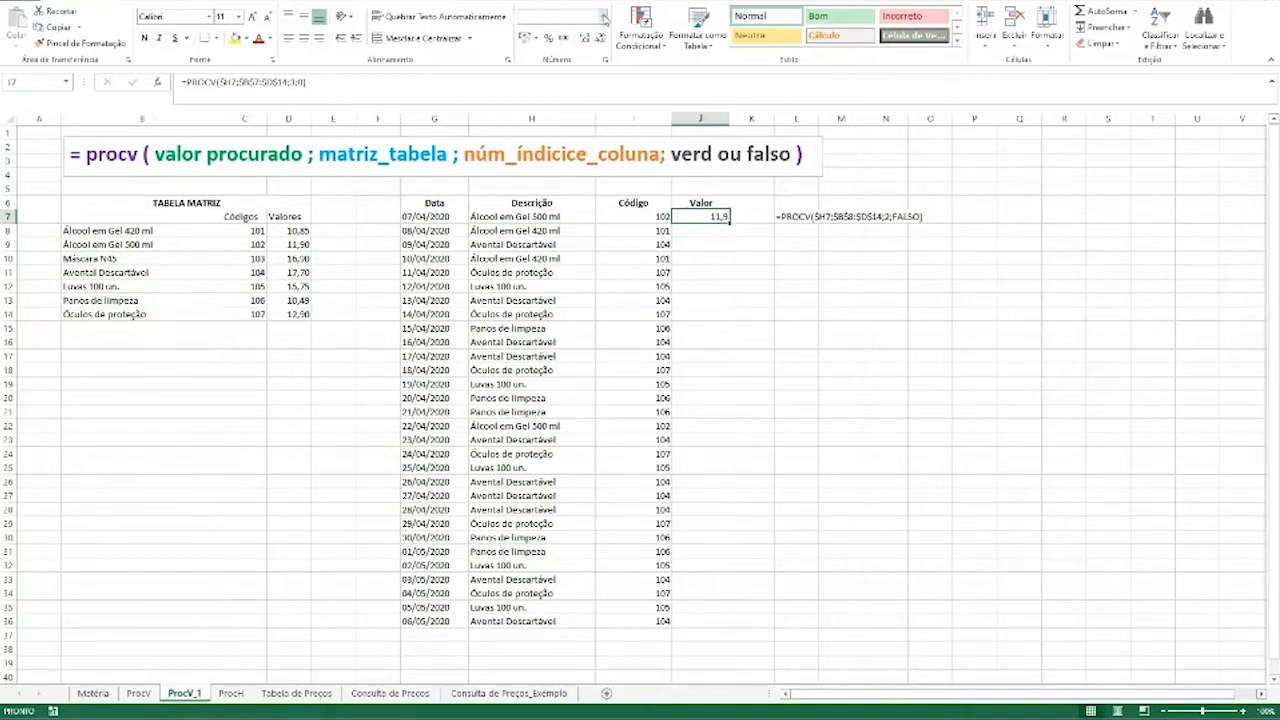
pyautogui.click(603, 17)
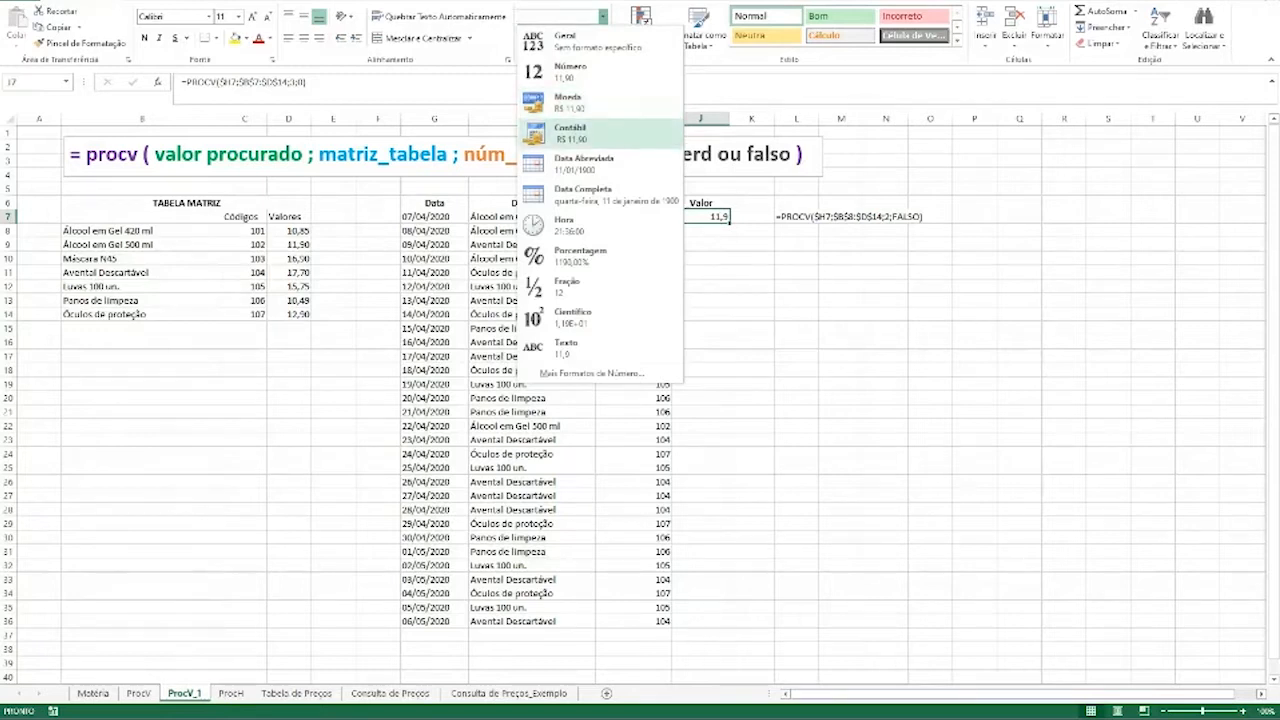
pyautogui.click(570, 133)
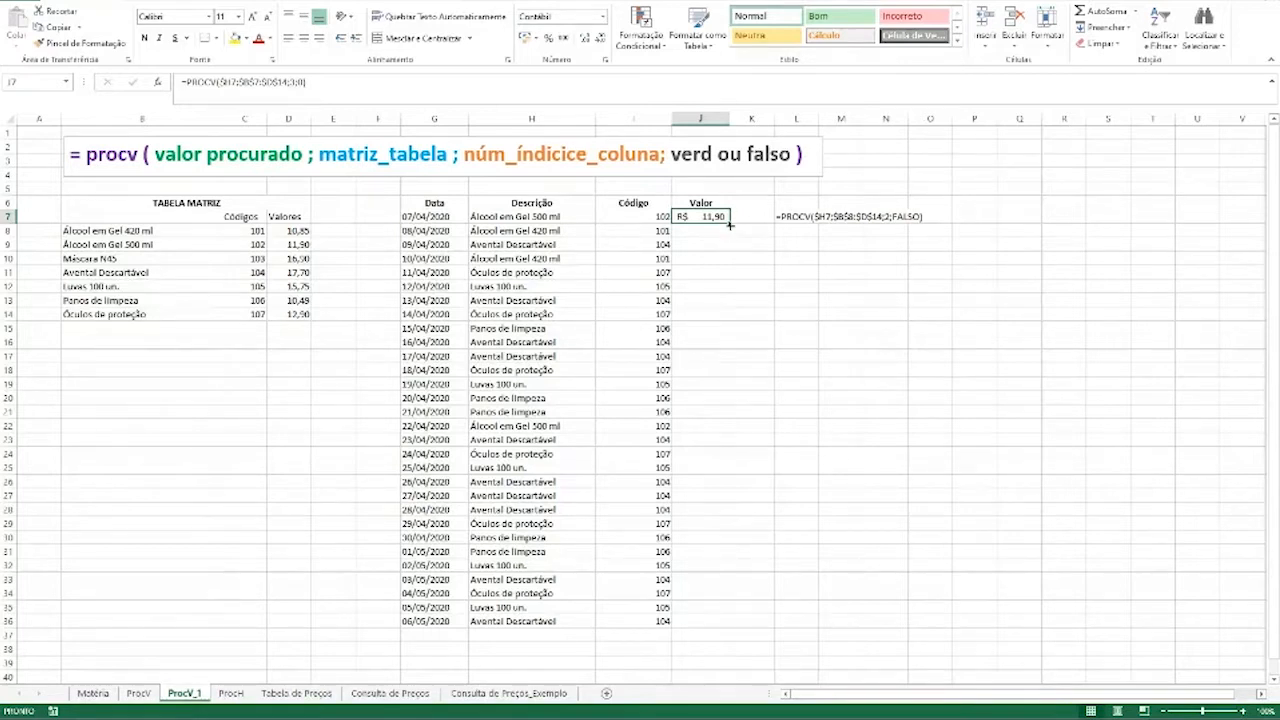
# Fill the J7 price formula down to J36 and check the Luvas 100 un. row against TABELA MATRIZ
pyautogui.doubleClick(730, 225)
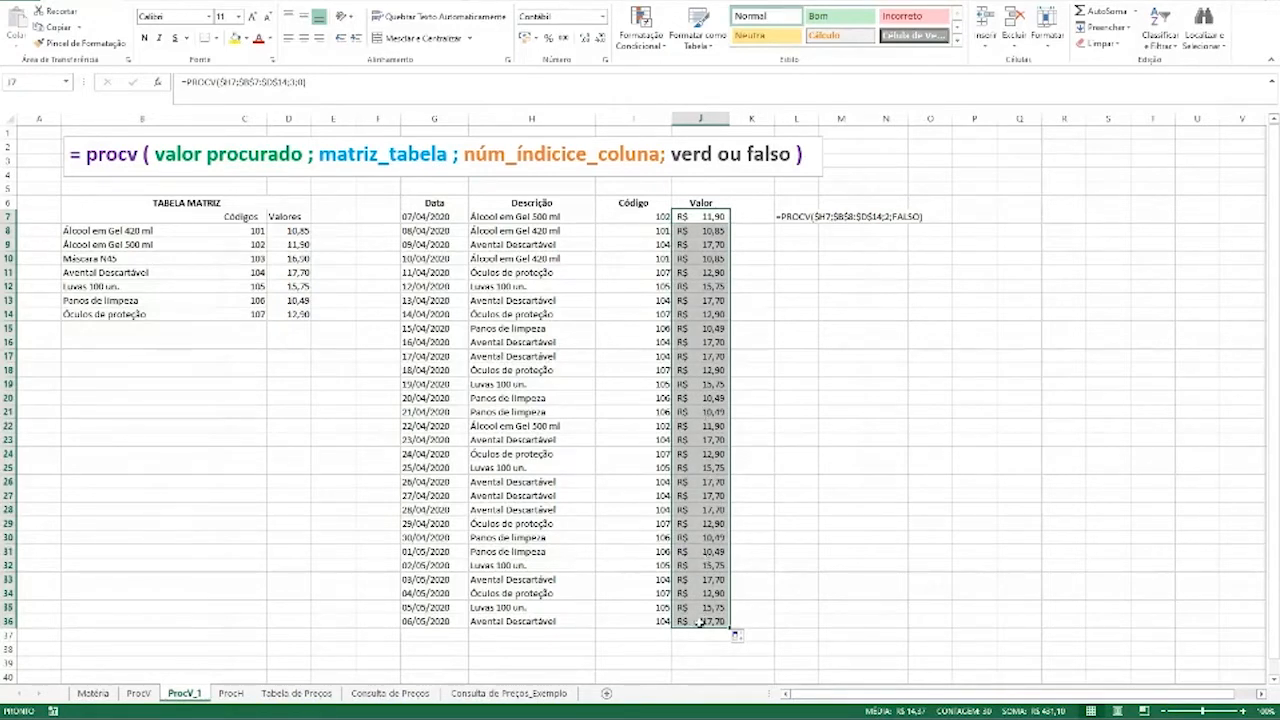
pyautogui.click(550, 469)
pyautogui.moveTo(550, 469); pyautogui.dragTo(708, 469)
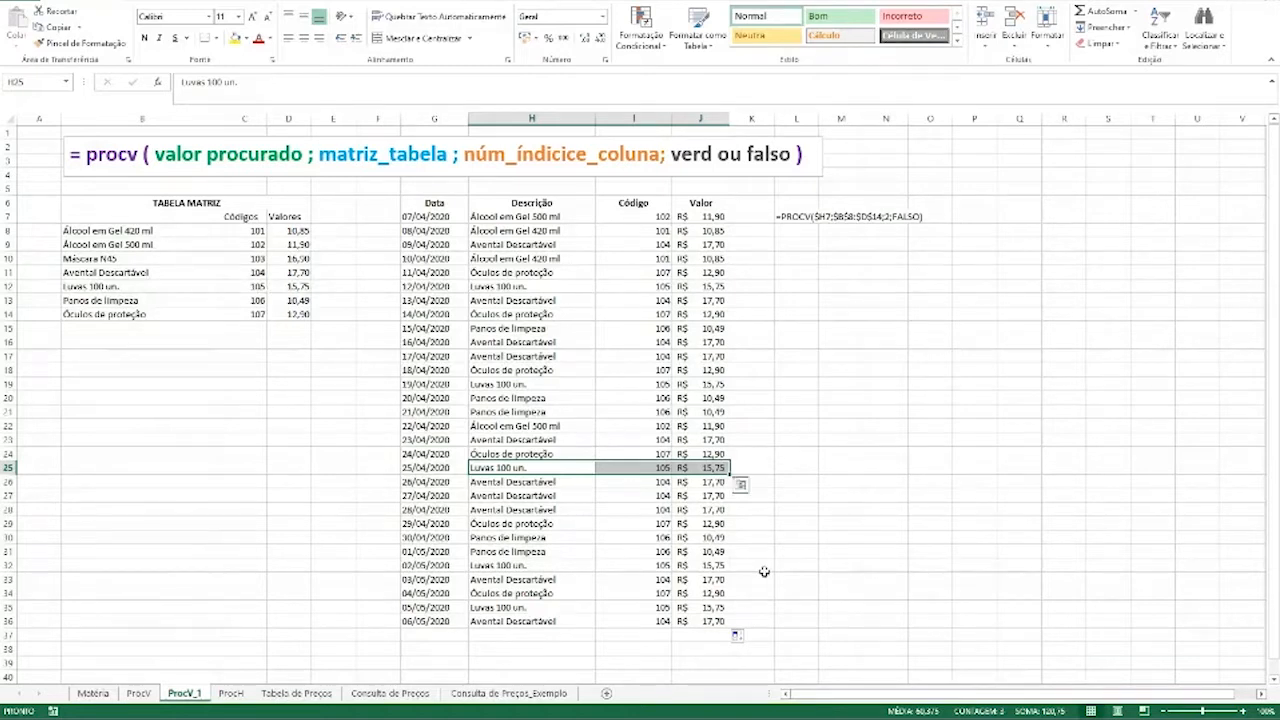
pyautogui.click(808, 568)
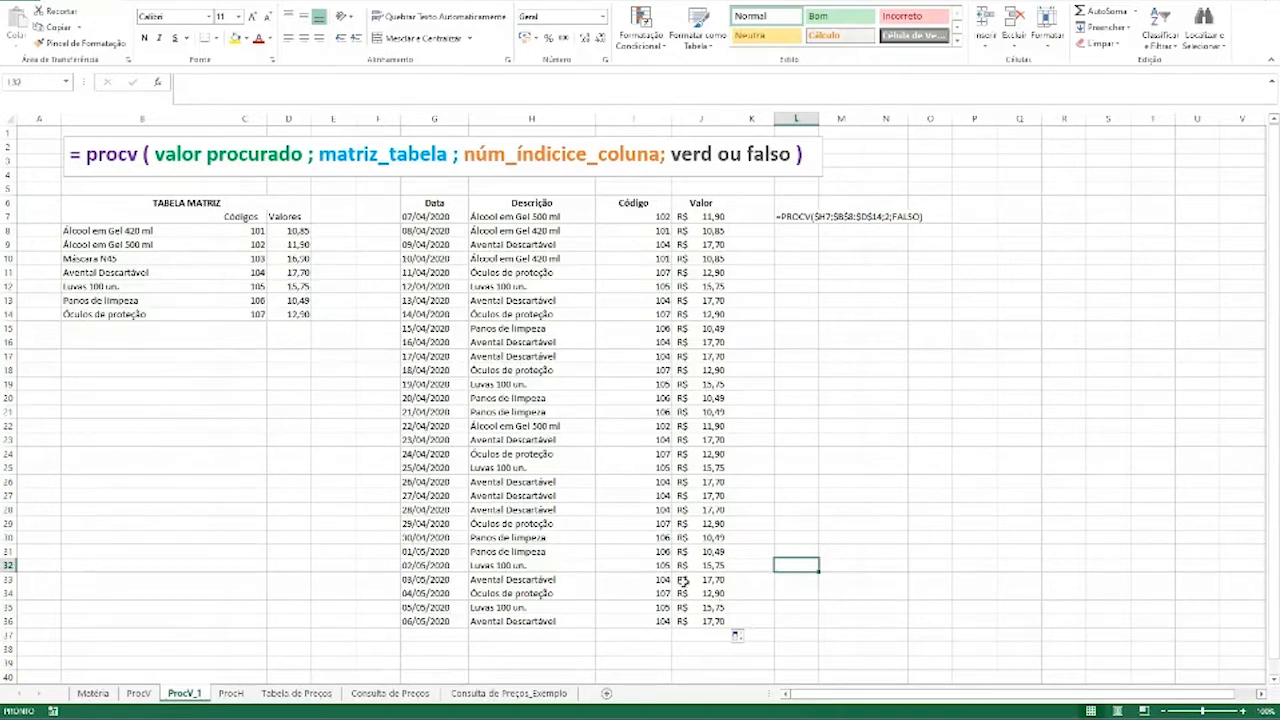
pyautogui.moveTo(162, 216); pyautogui.dragTo(272, 320)
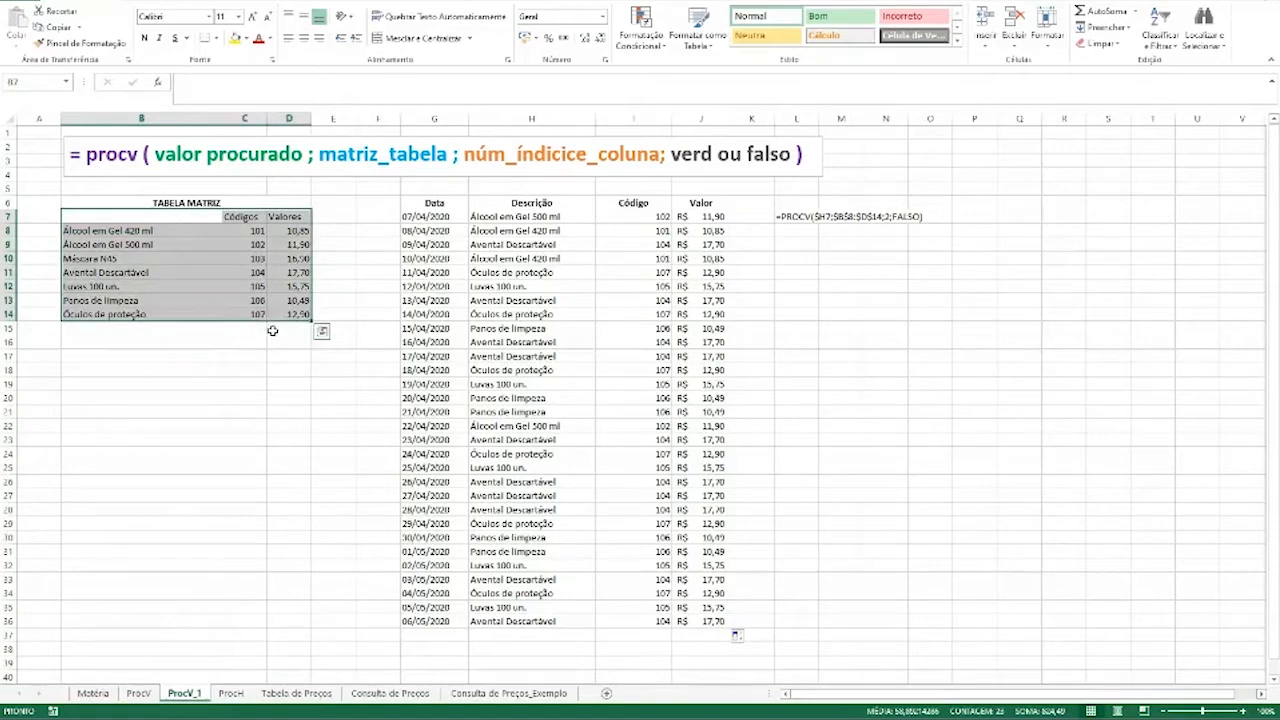
# Open the ProcH sheet and examine the núm_índice_linha argument in the PROCH syntax text
pyautogui.click(231, 694)
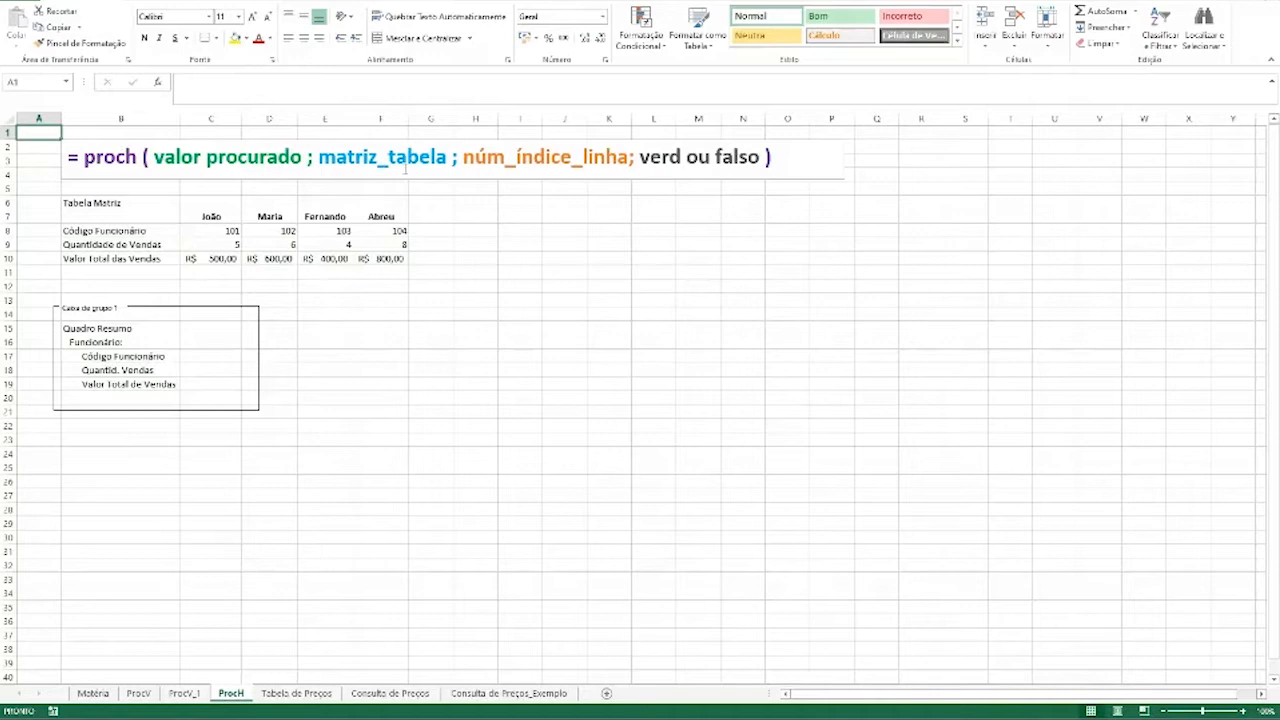
pyautogui.moveTo(464, 158); pyautogui.dragTo(628, 159)
pyautogui.click(597, 159)
pyautogui.click(595, 159)
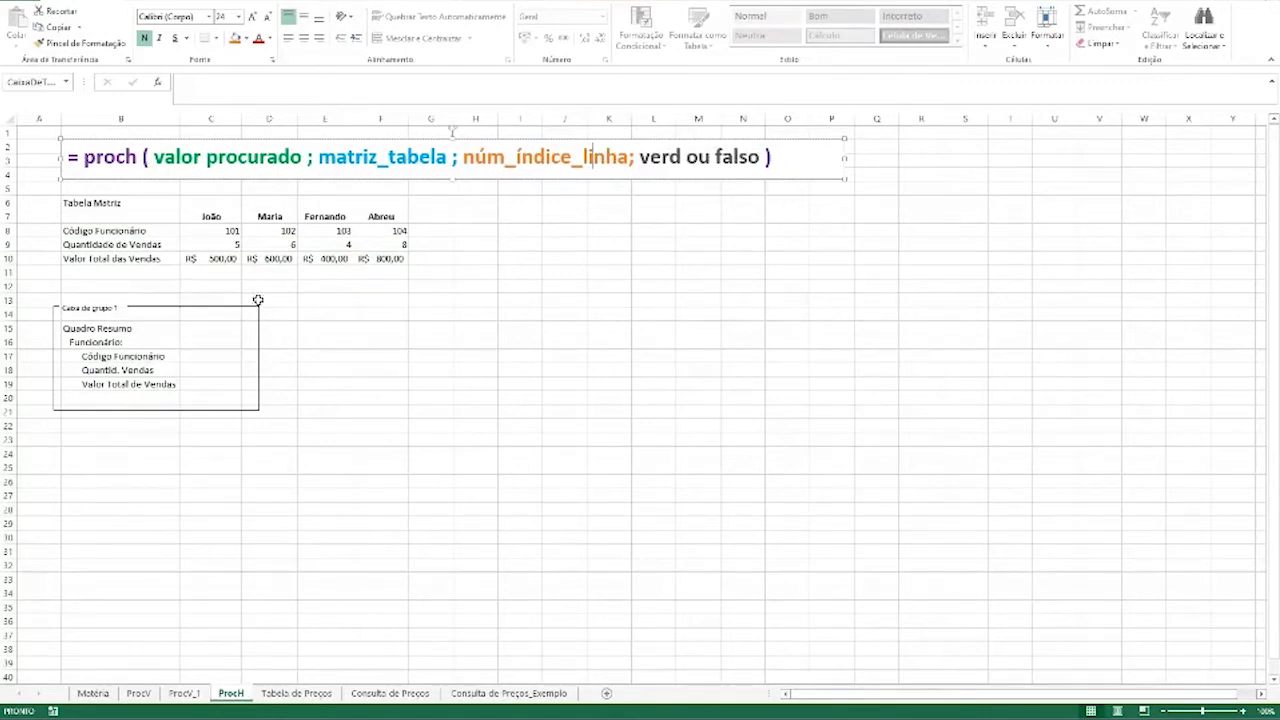
# Enter the first employee's name from Tabela Matriz in Funcionário cell C16 of Quadro Resumo
pyautogui.click(157, 327)
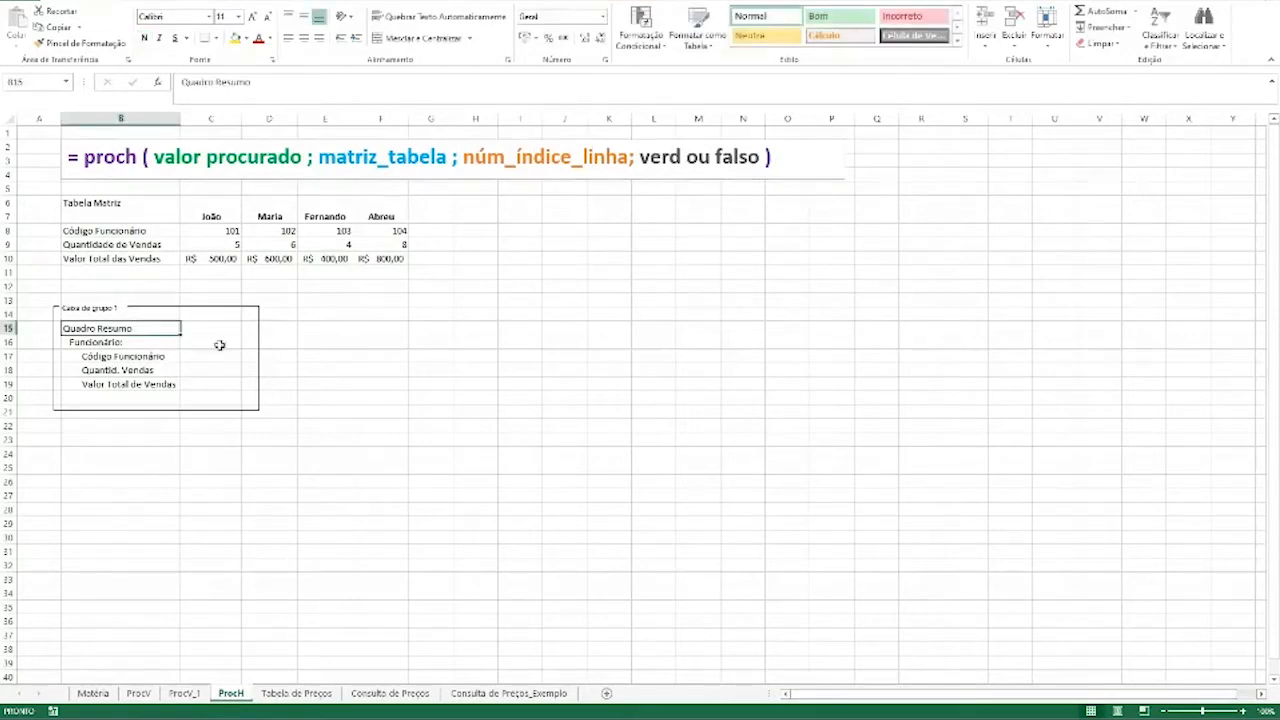
pyautogui.click(205, 342)
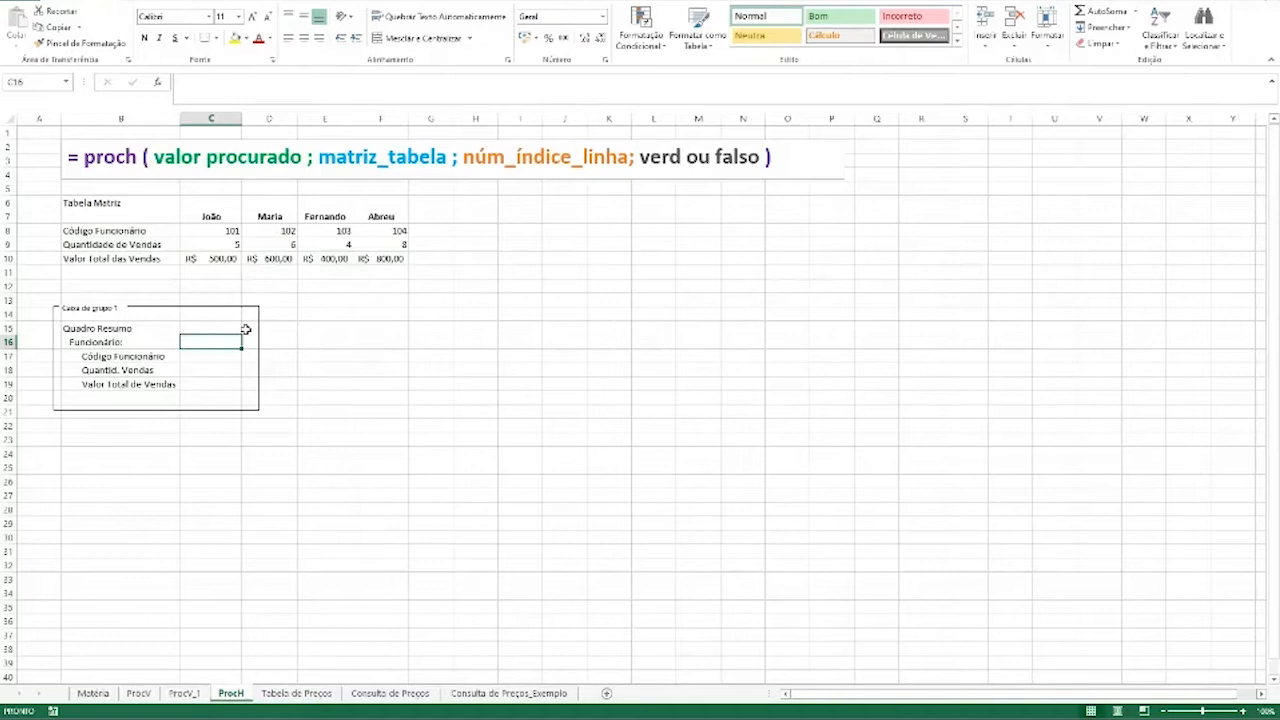
pyautogui.write('João')
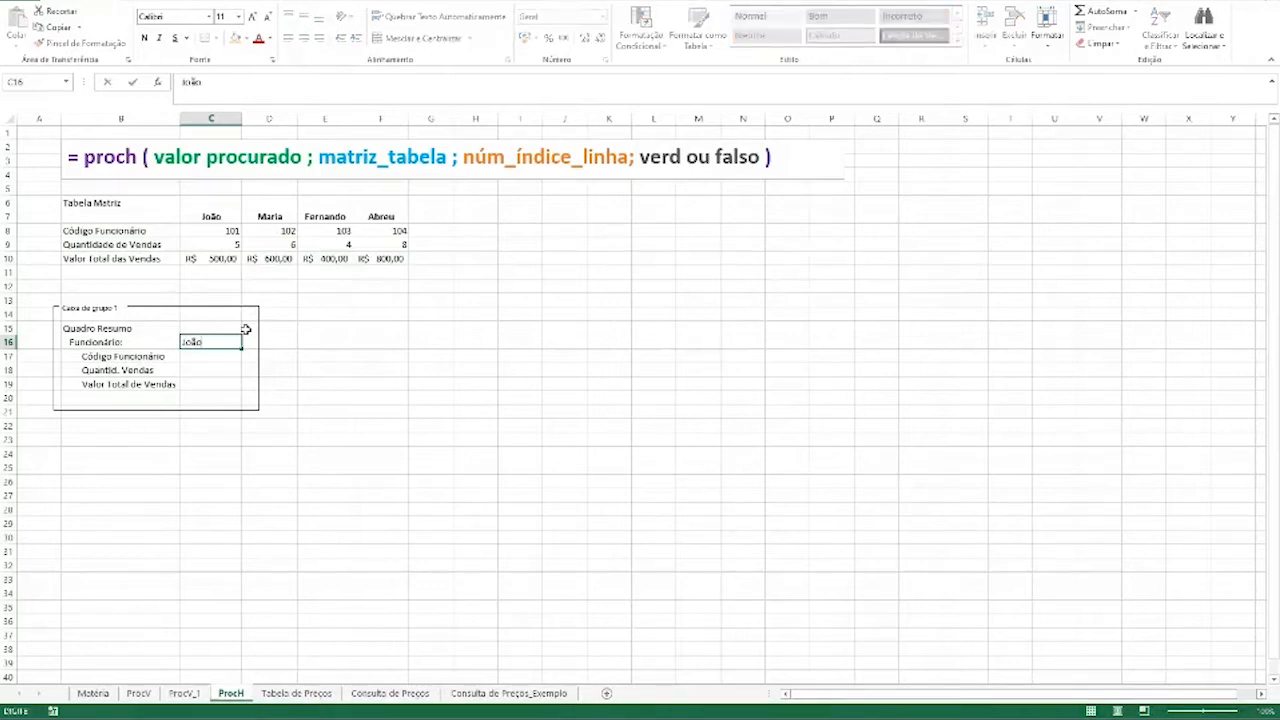
pyautogui.press('Return')
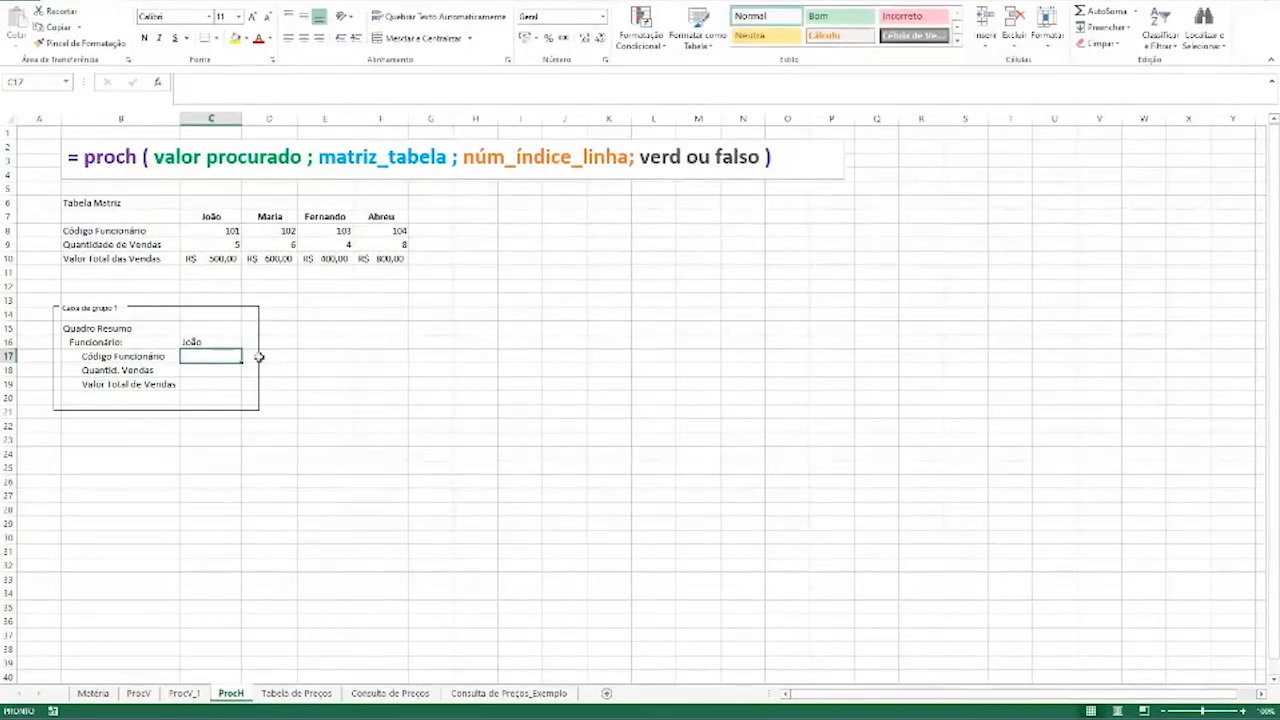
pyautogui.click(209, 371)
pyautogui.click(208, 385)
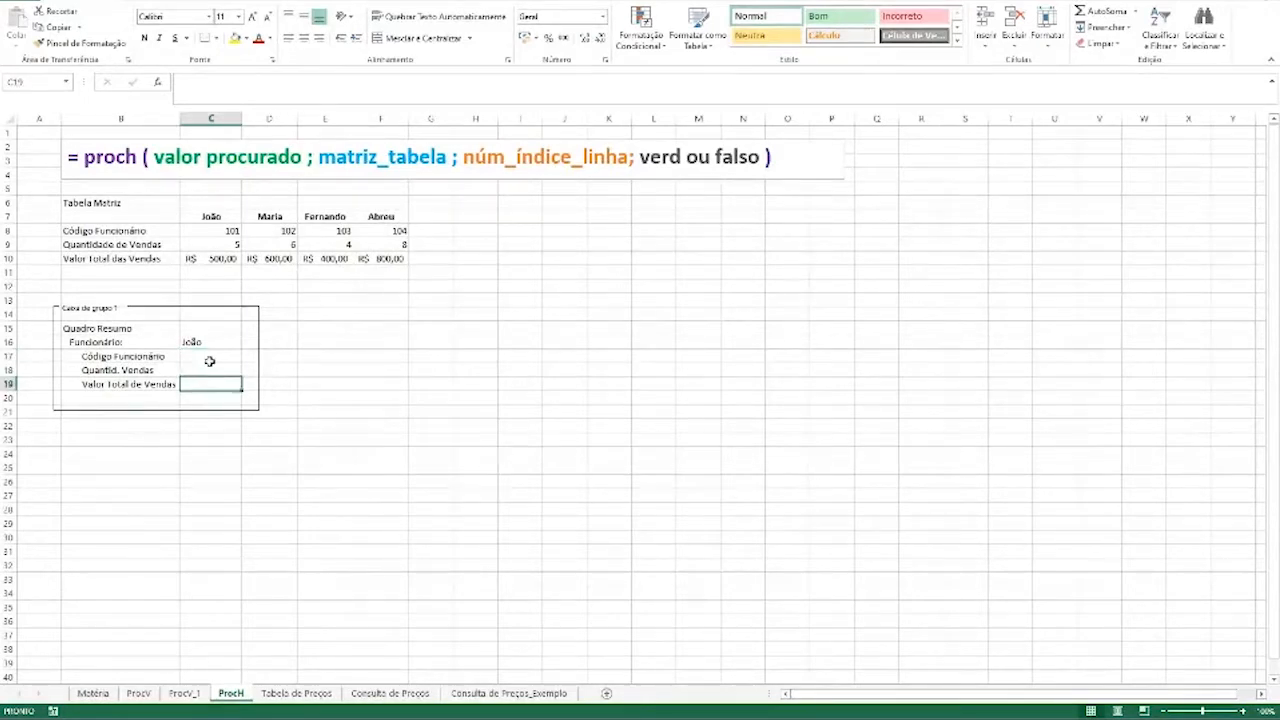
pyautogui.click(209, 361)
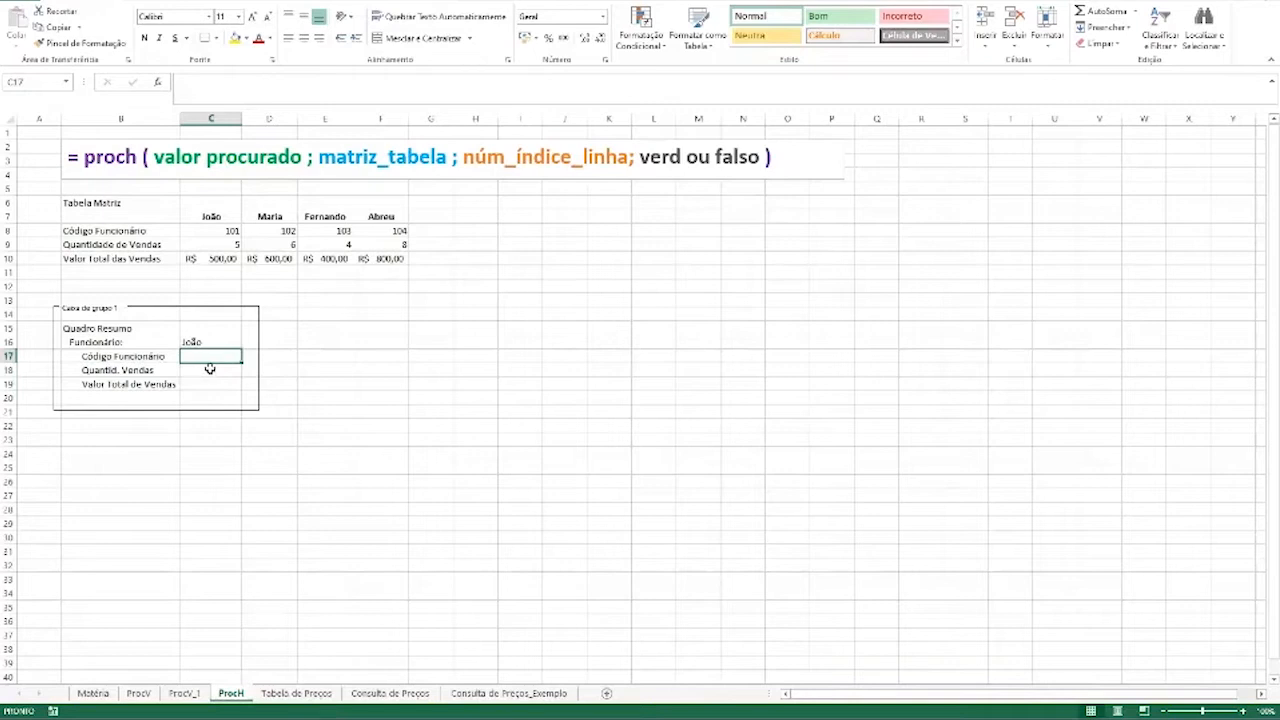
pyautogui.click(210, 371)
pyautogui.click(207, 384)
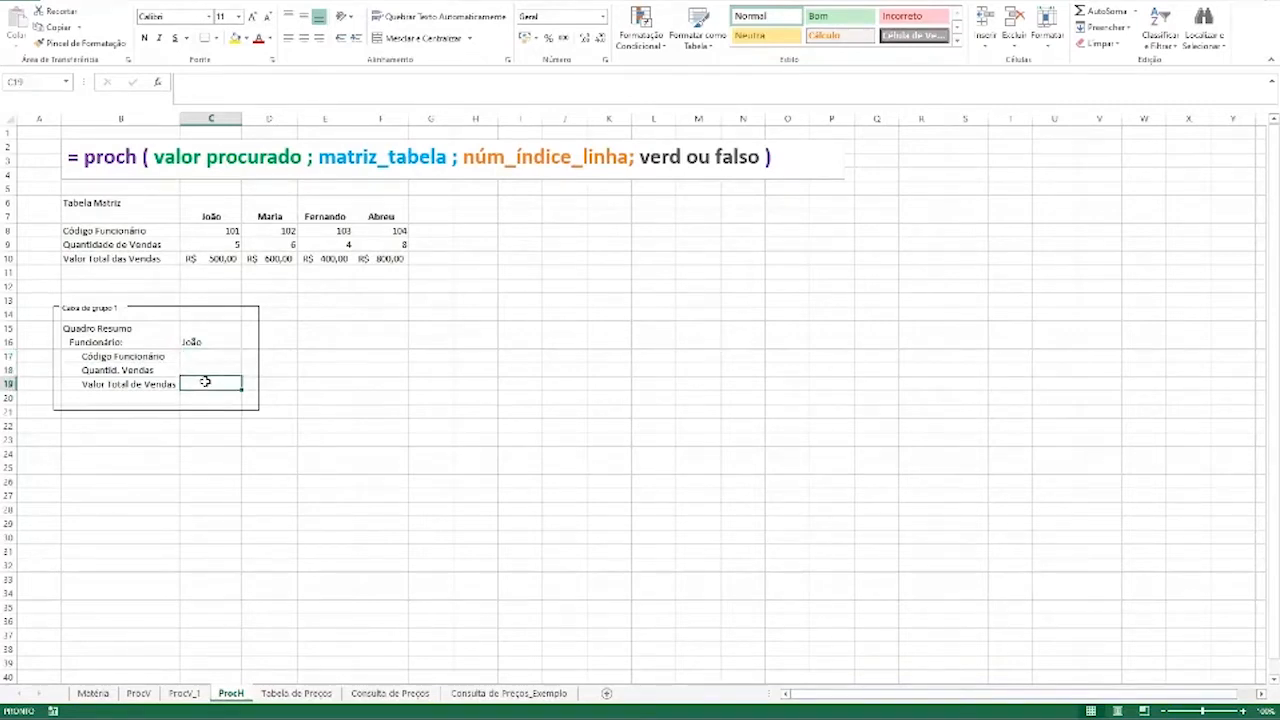
pyautogui.click(212, 342)
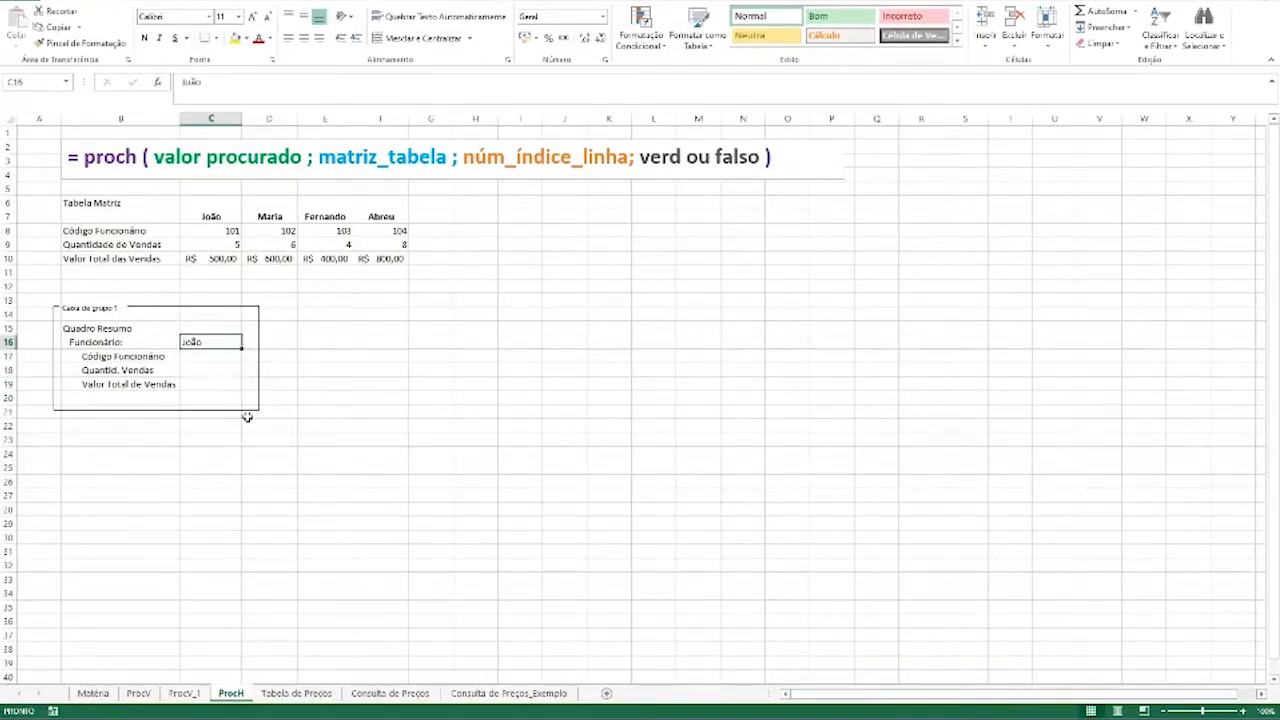
# Start a PROCH formula in Código Funcionário cell C17 with the absolute reference $C$16 as the lookup value
pyautogui.click(227, 358)
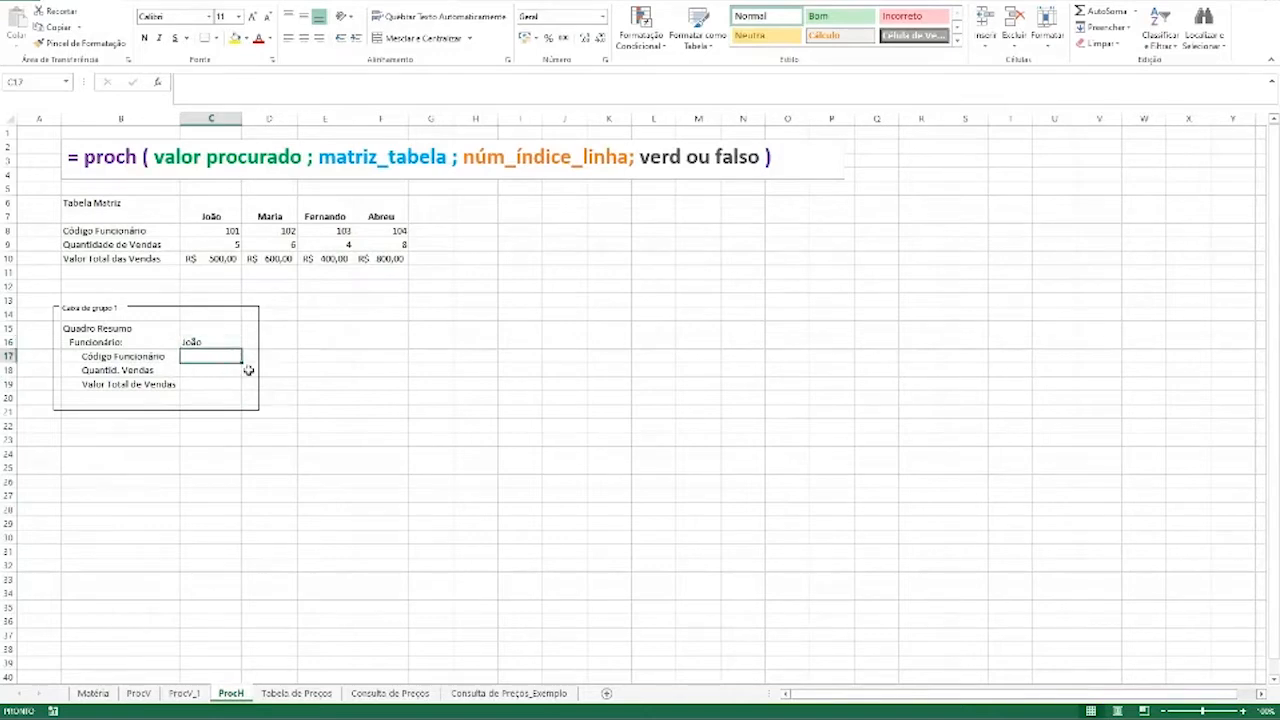
pyautogui.write('=proch')
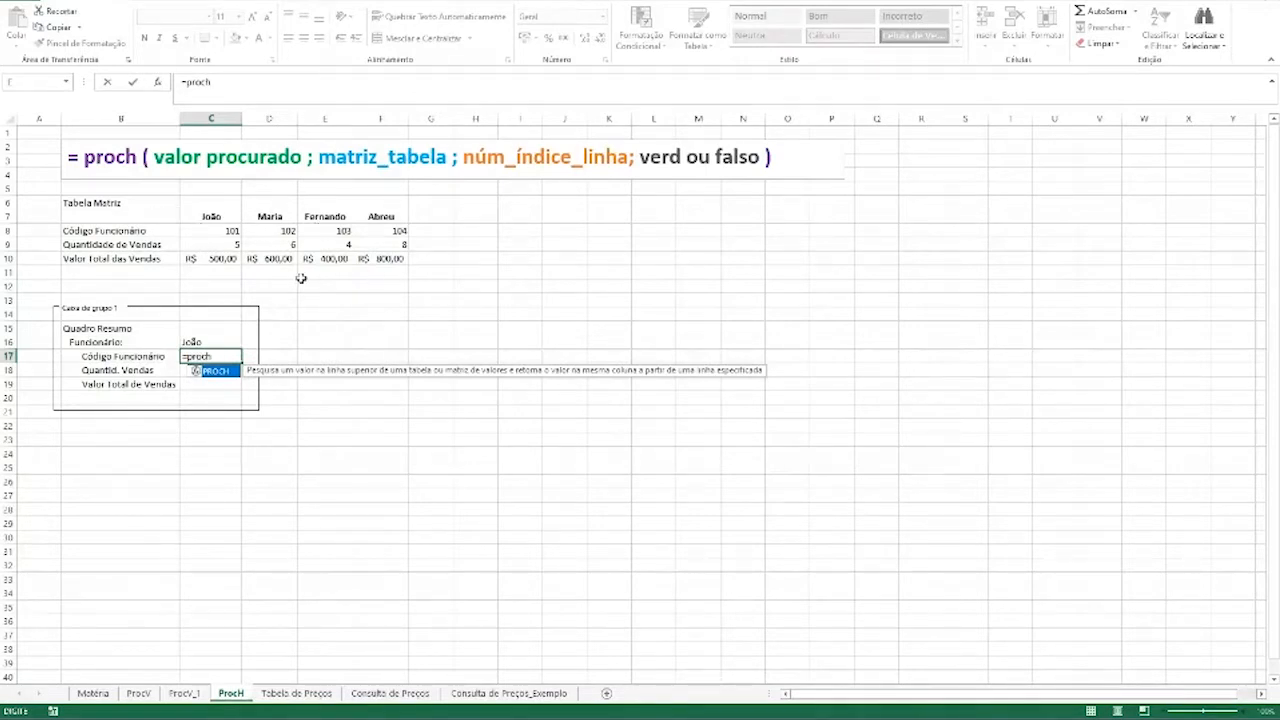
pyautogui.press('Tab')
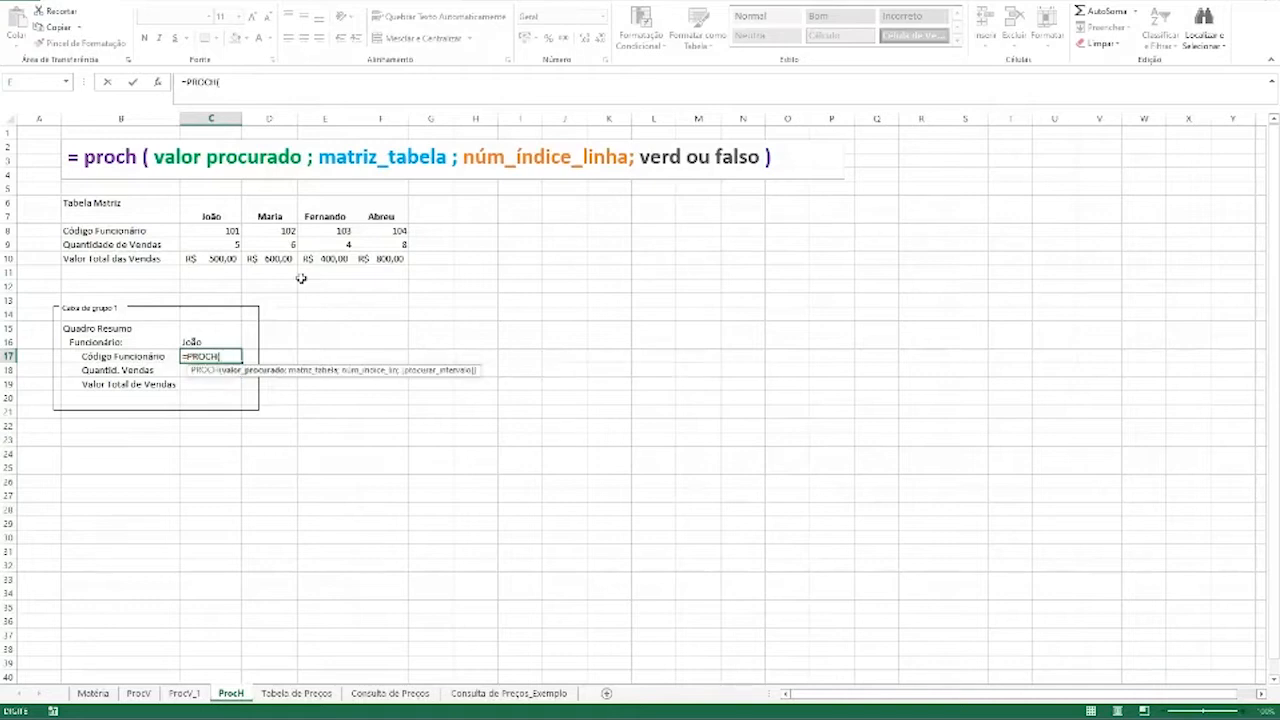
pyautogui.click(221, 341)
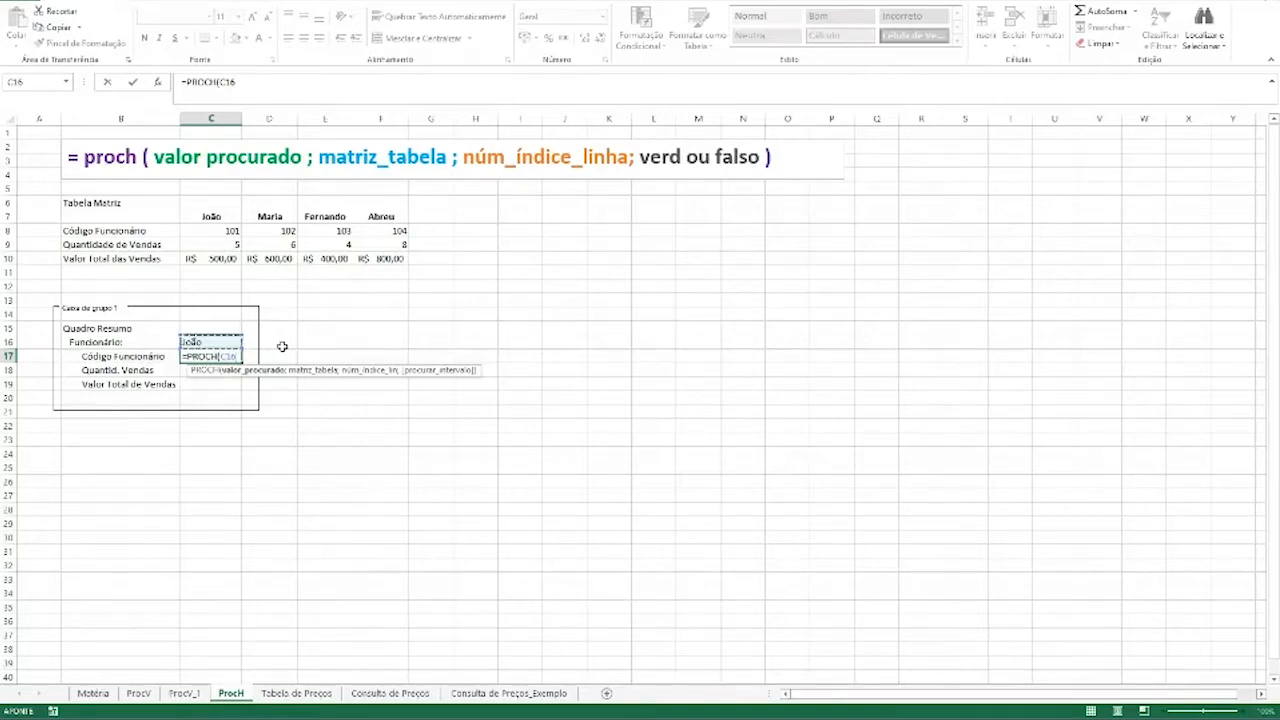
pyautogui.press('F4')
pyautogui.write(';')
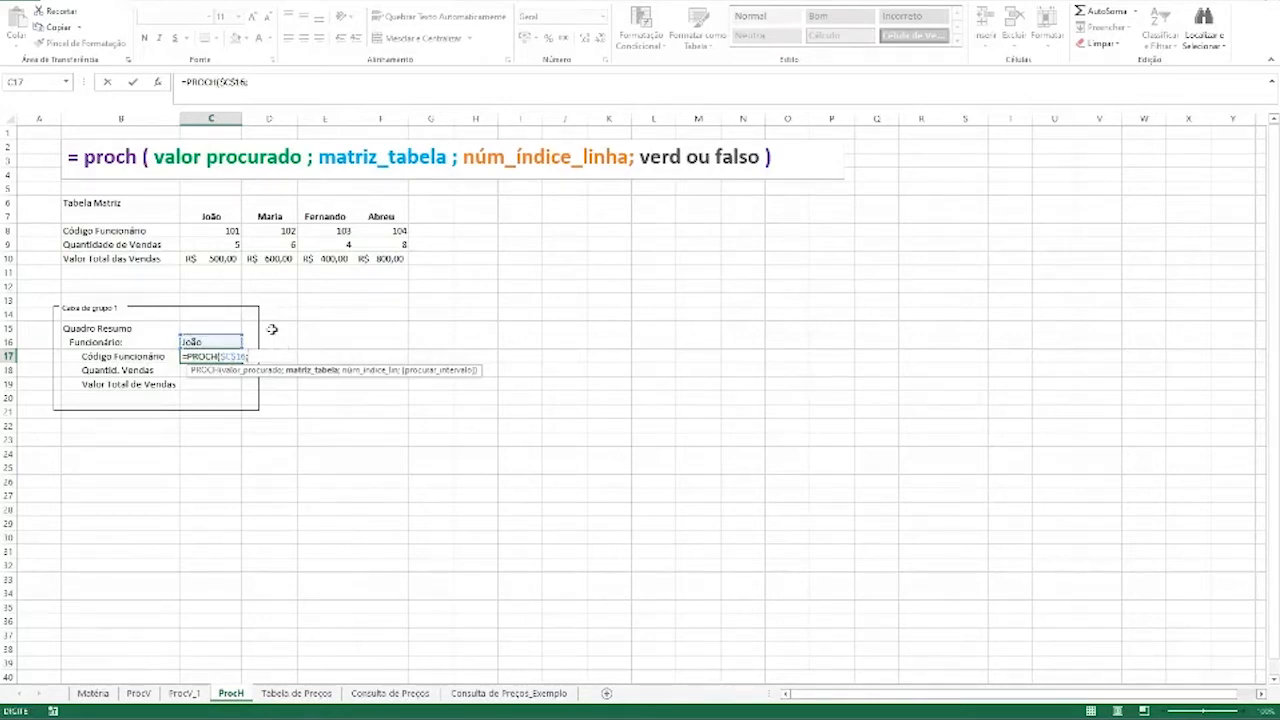
# Complete the C17 PROCH formula with table range $B$7:$F$10, row index 2 and exact match 0
pyautogui.moveTo(160, 217); pyautogui.dragTo(405, 260)
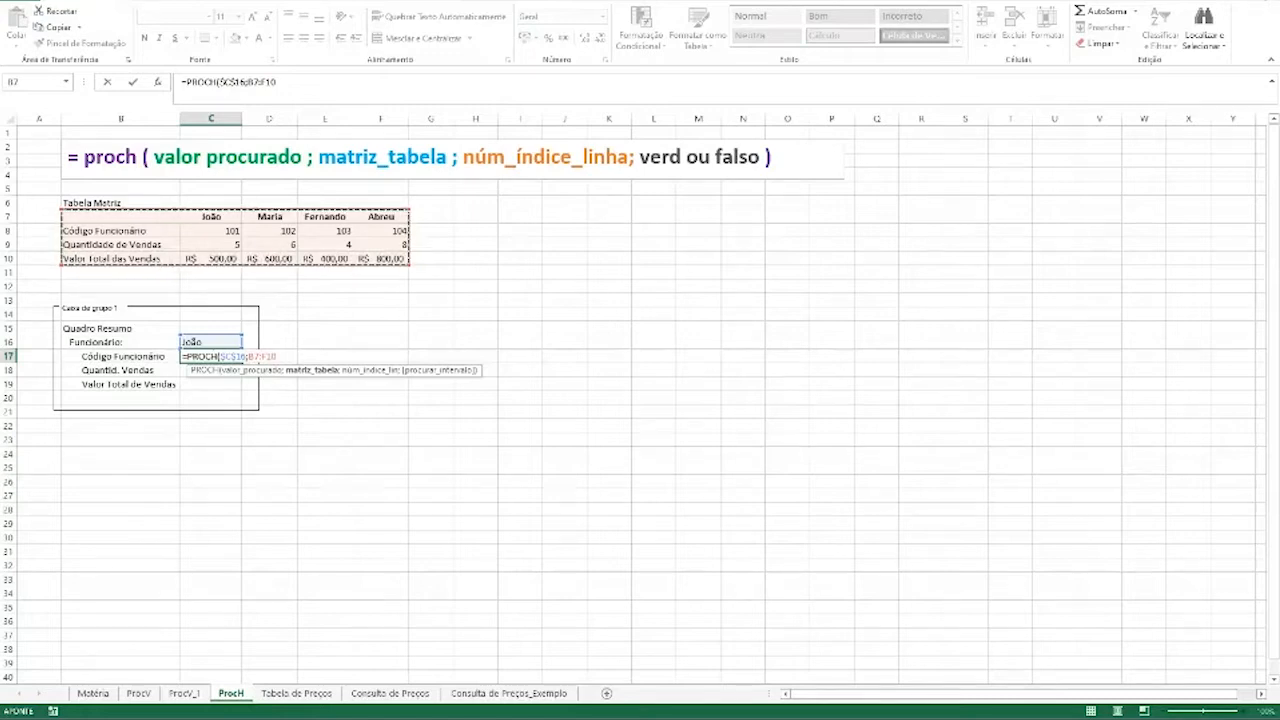
pyautogui.press('F4')
pyautogui.write(';2')
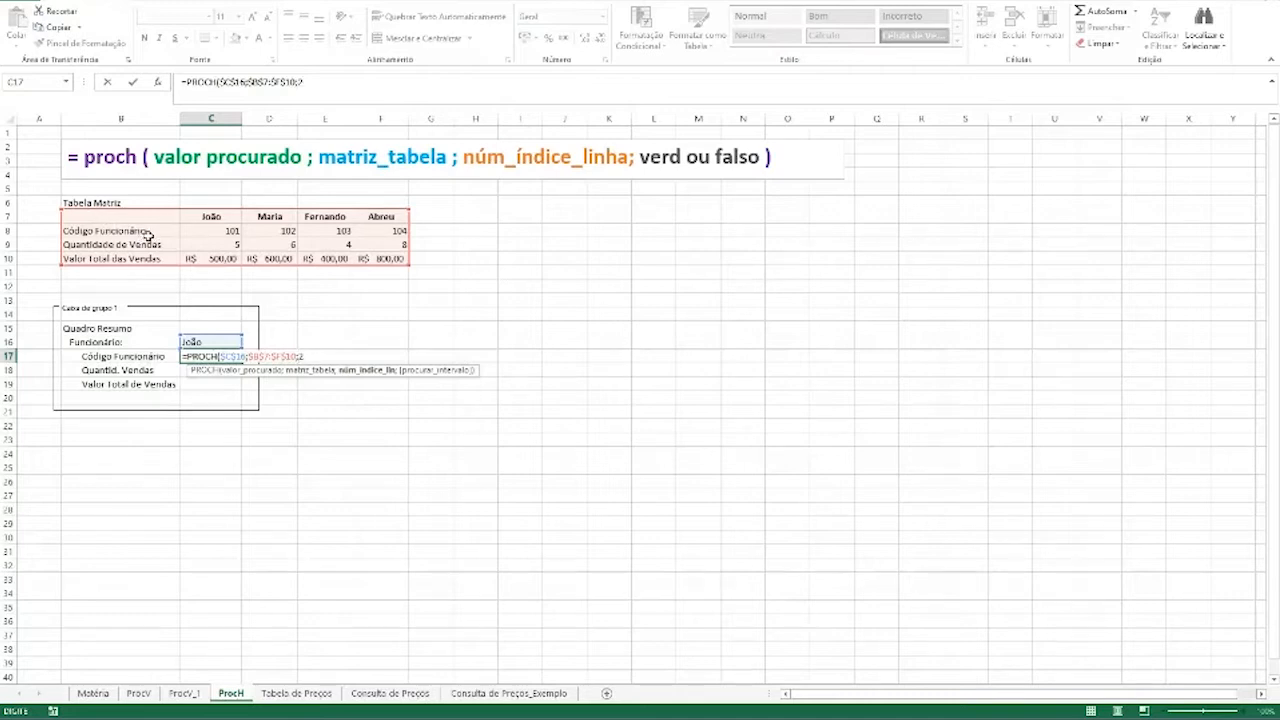
pyautogui.write(';')
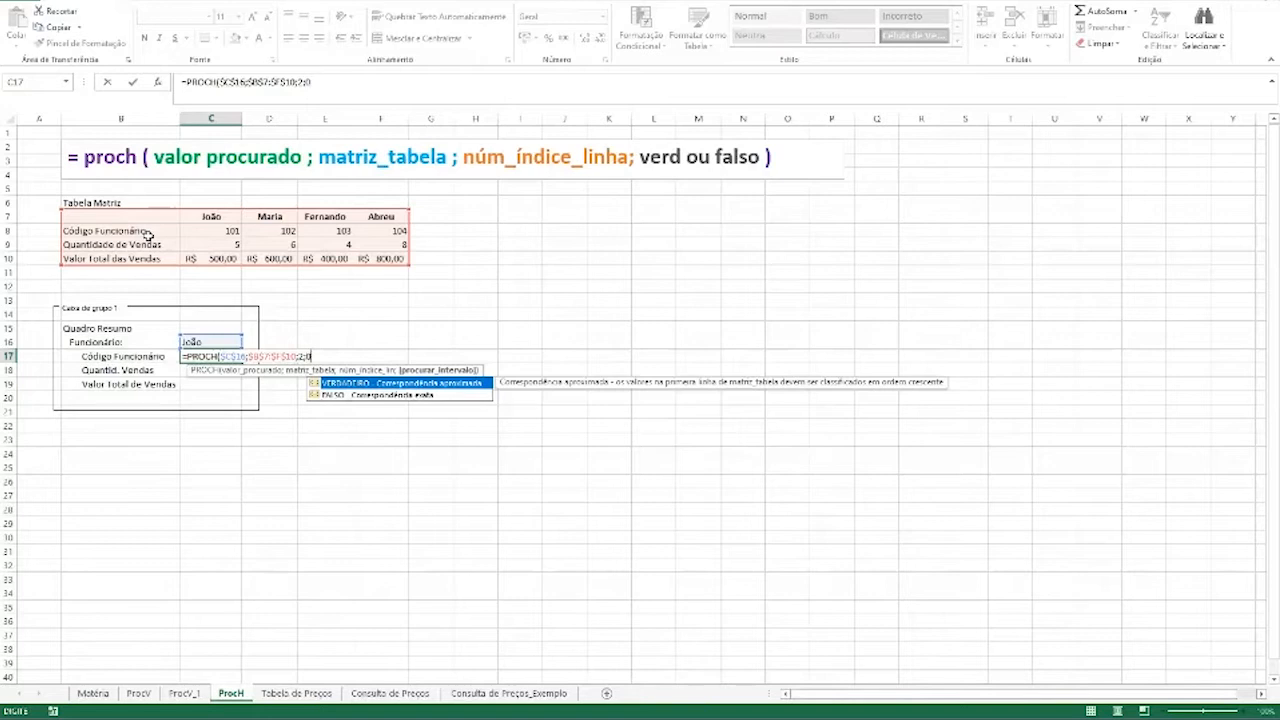
pyautogui.write('0')
pyautogui.press('Return')
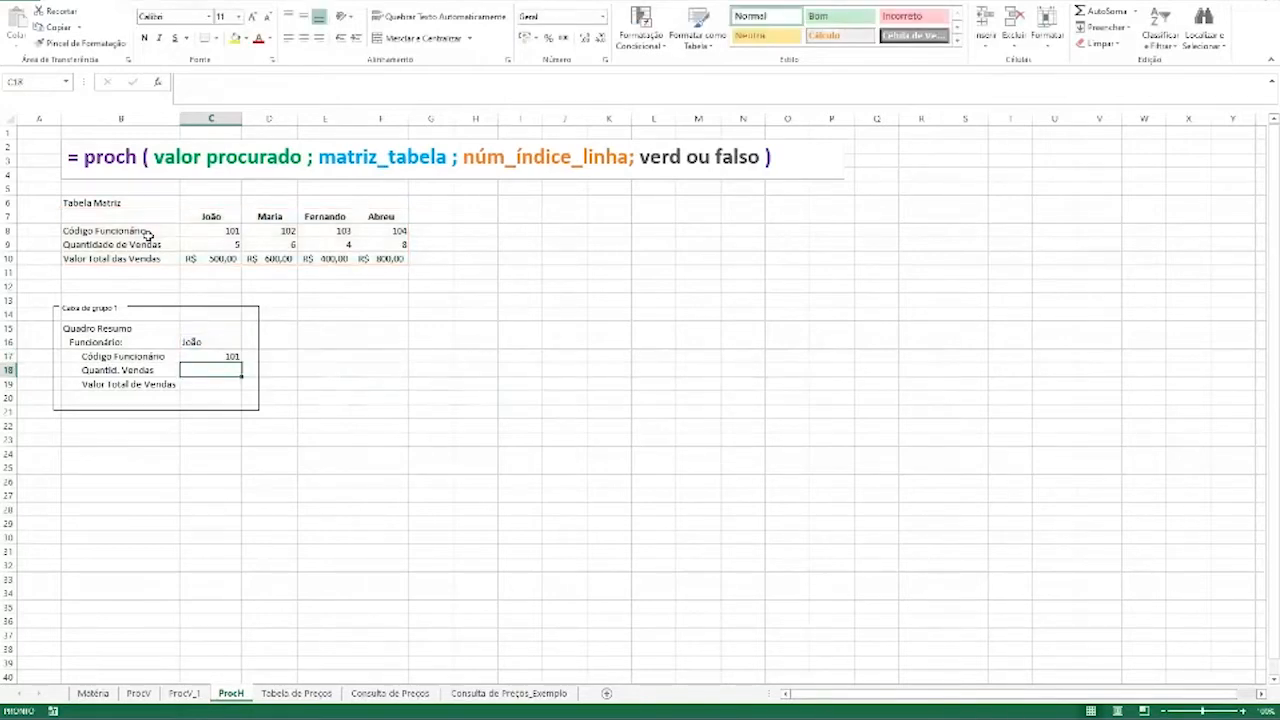
# Copy the PROCH formula from C17 down to C18 and C19
pyautogui.click(214, 343)
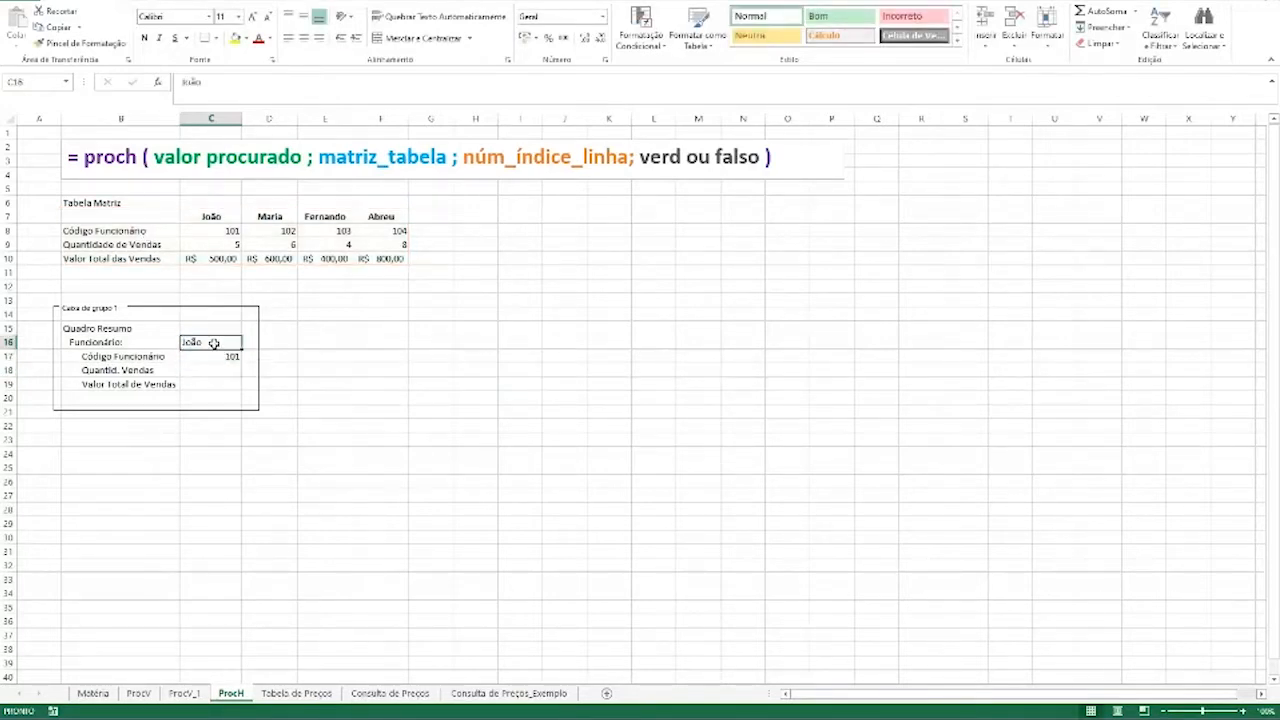
pyautogui.click(218, 354)
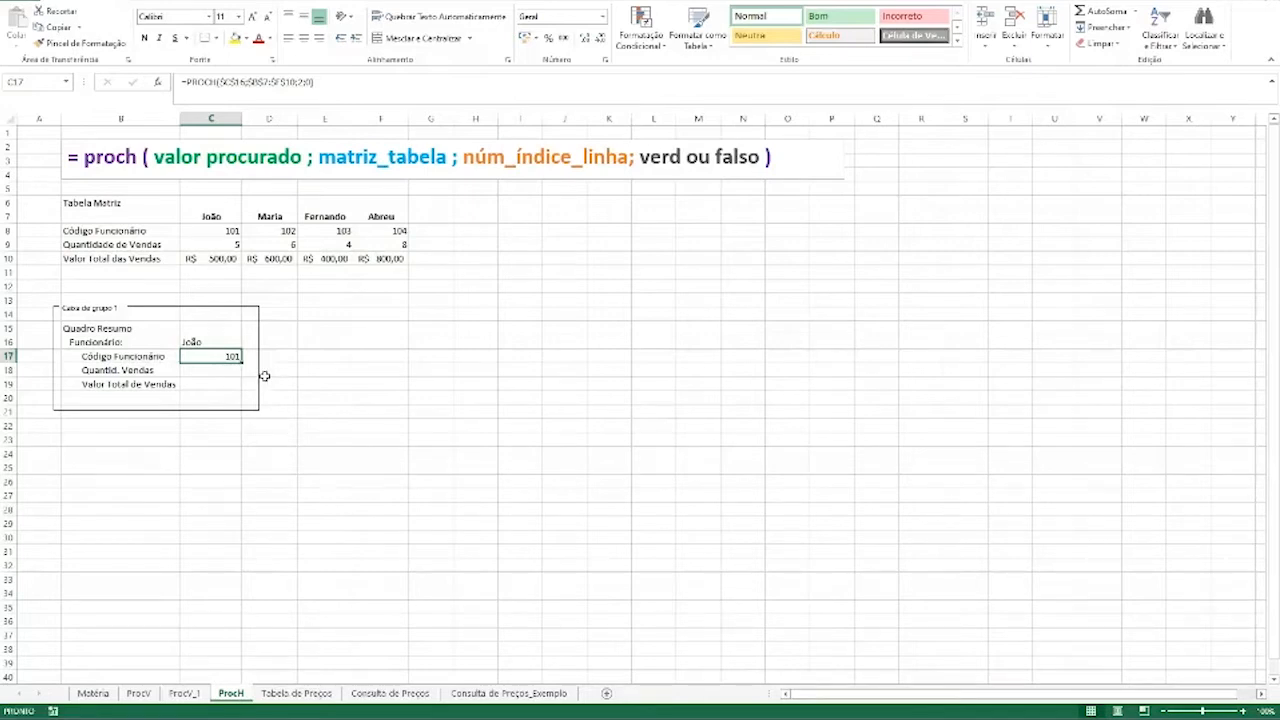
pyautogui.moveTo(242, 363); pyautogui.dragTo(240, 389)
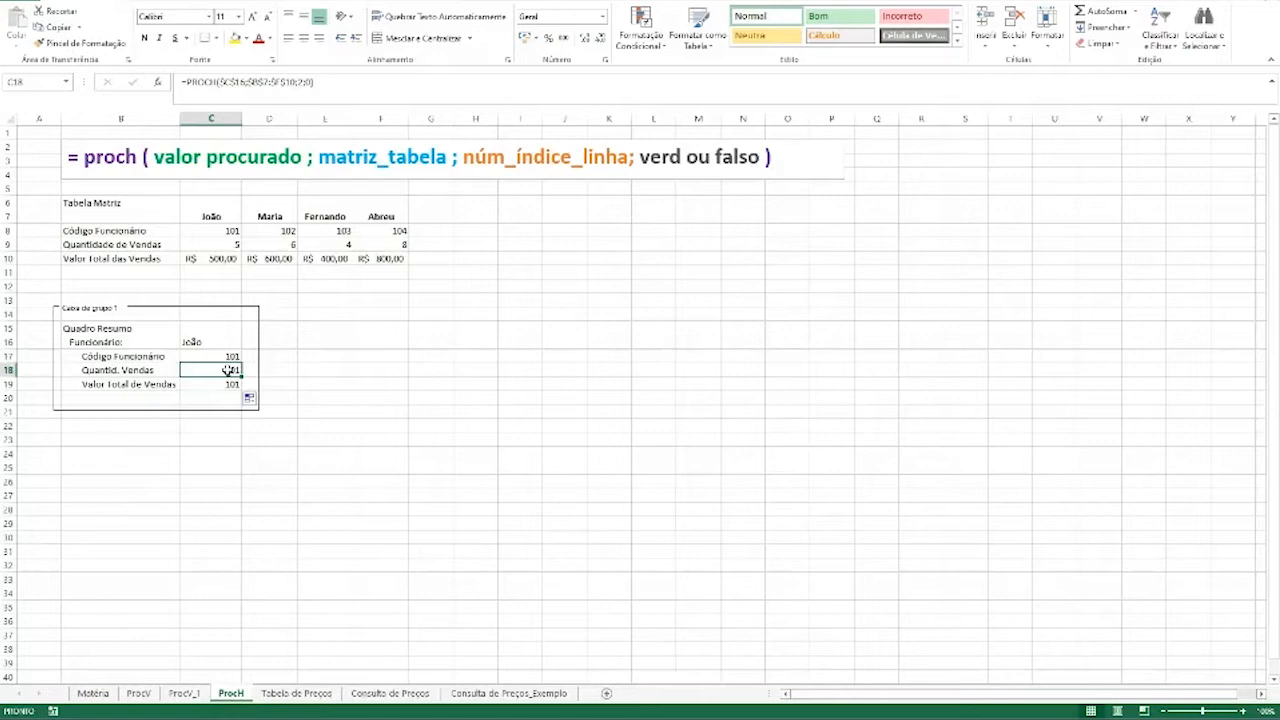
# Change the row index in the C18 PROCH formula to 3 so it looks up Quantidade de Vendas
pyautogui.doubleClick(229, 370)
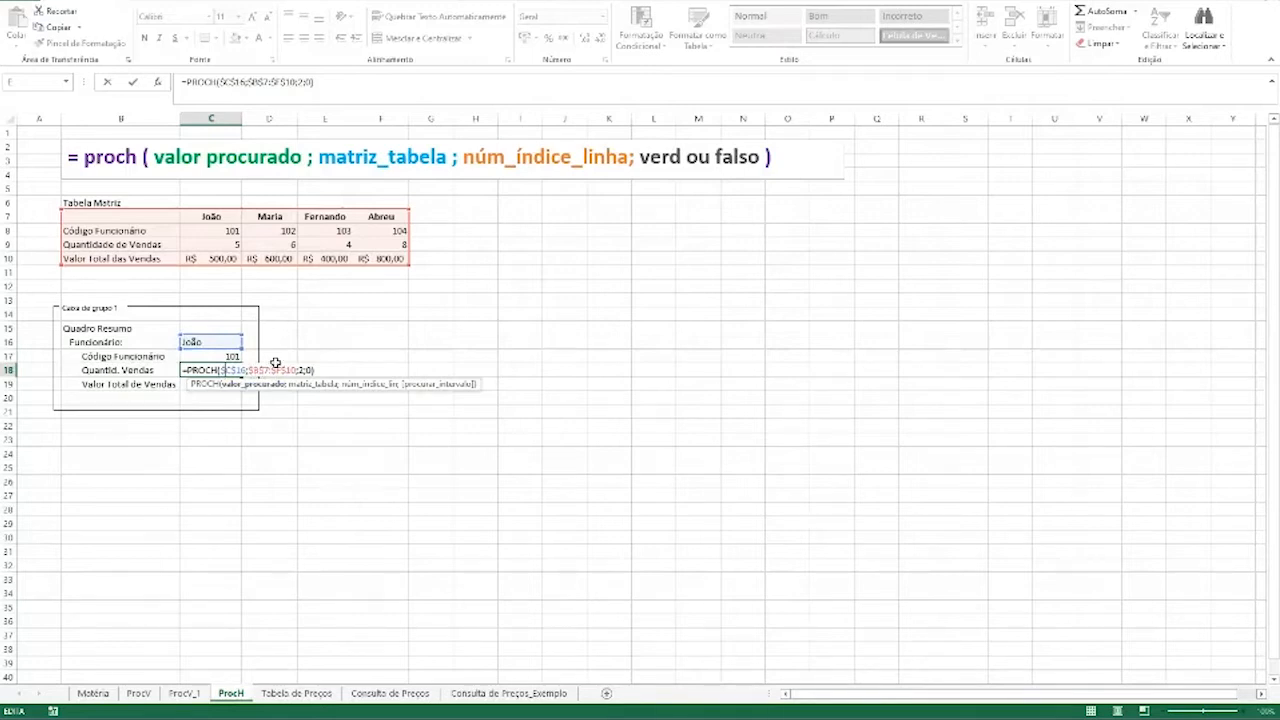
pyautogui.click(300, 370)
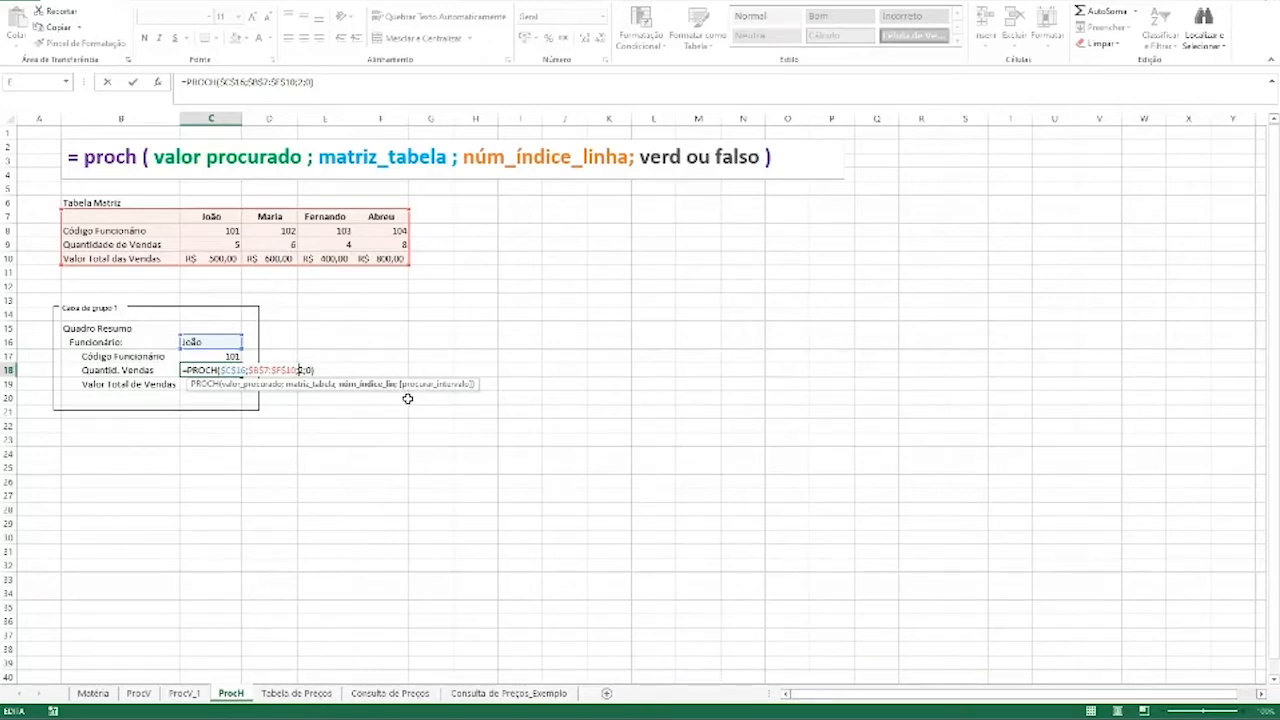
pyautogui.press('Delete')
pyautogui.write('3')
pyautogui.press('Return')
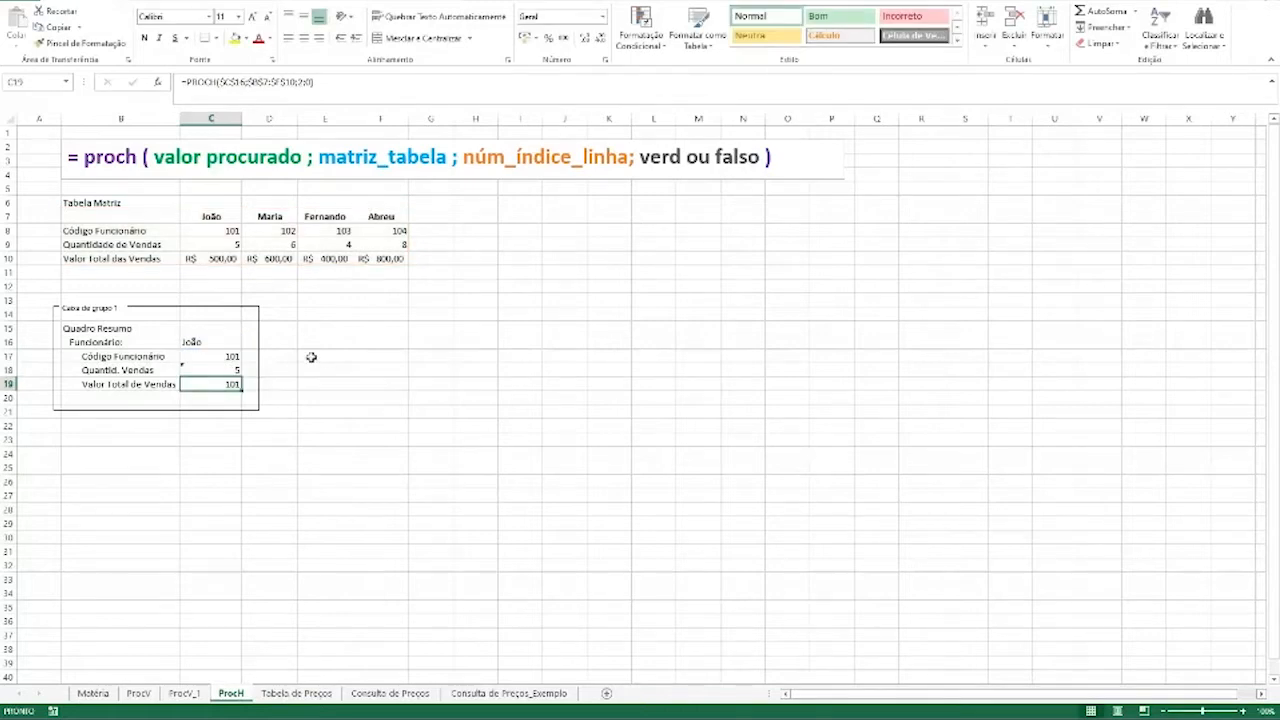
# Change the row index in the C19 PROCH formula to 4 and apply the Contábil number format to that cell
pyautogui.doubleClick(227, 386)
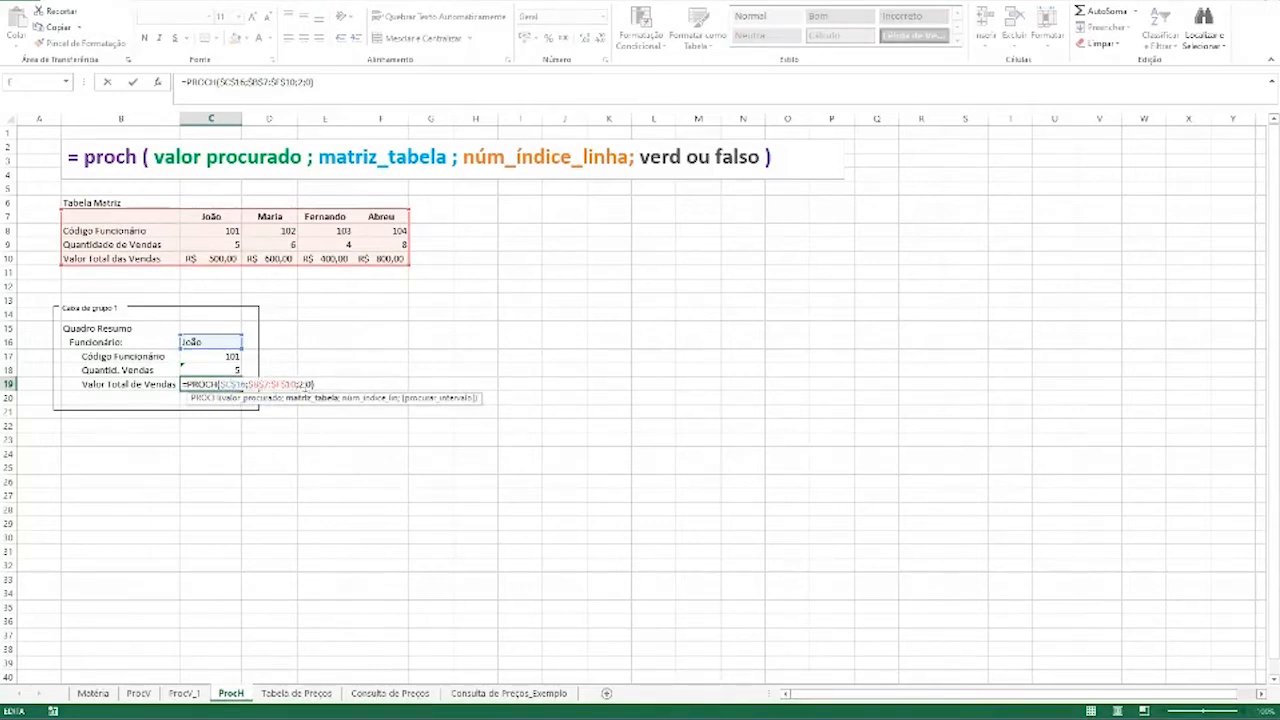
pyautogui.press('BackSpace')
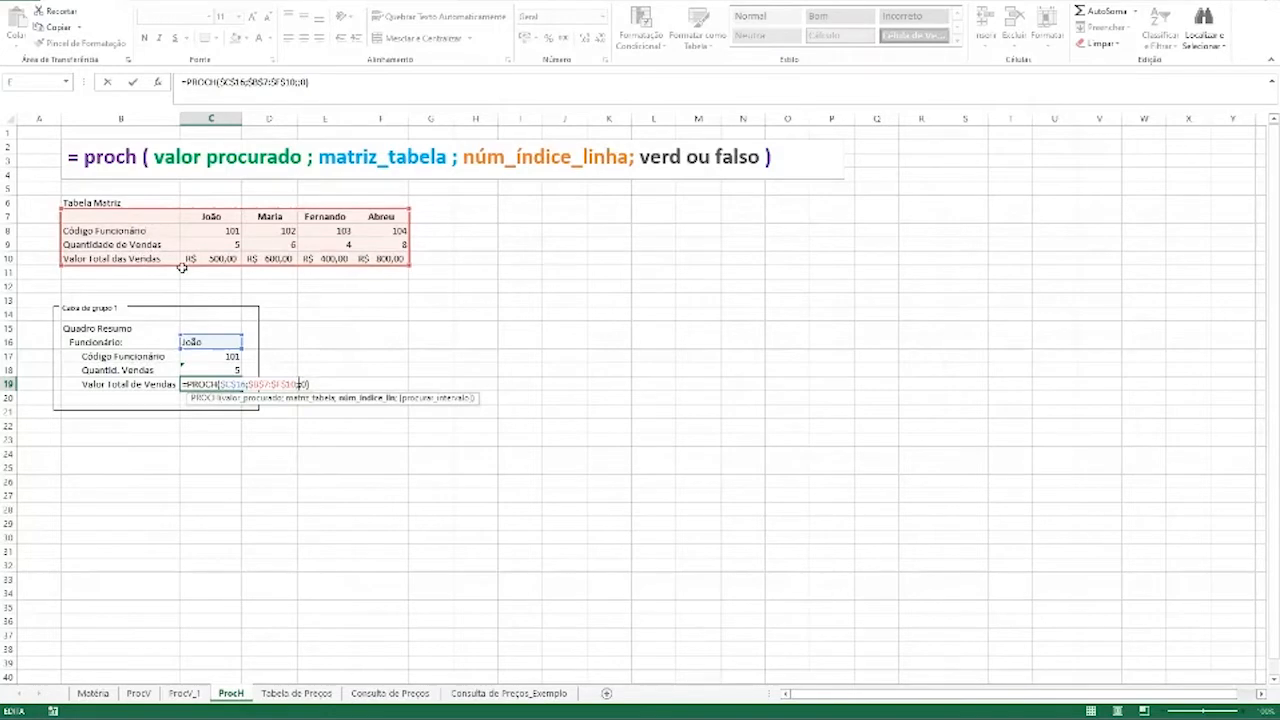
pyautogui.write('4')
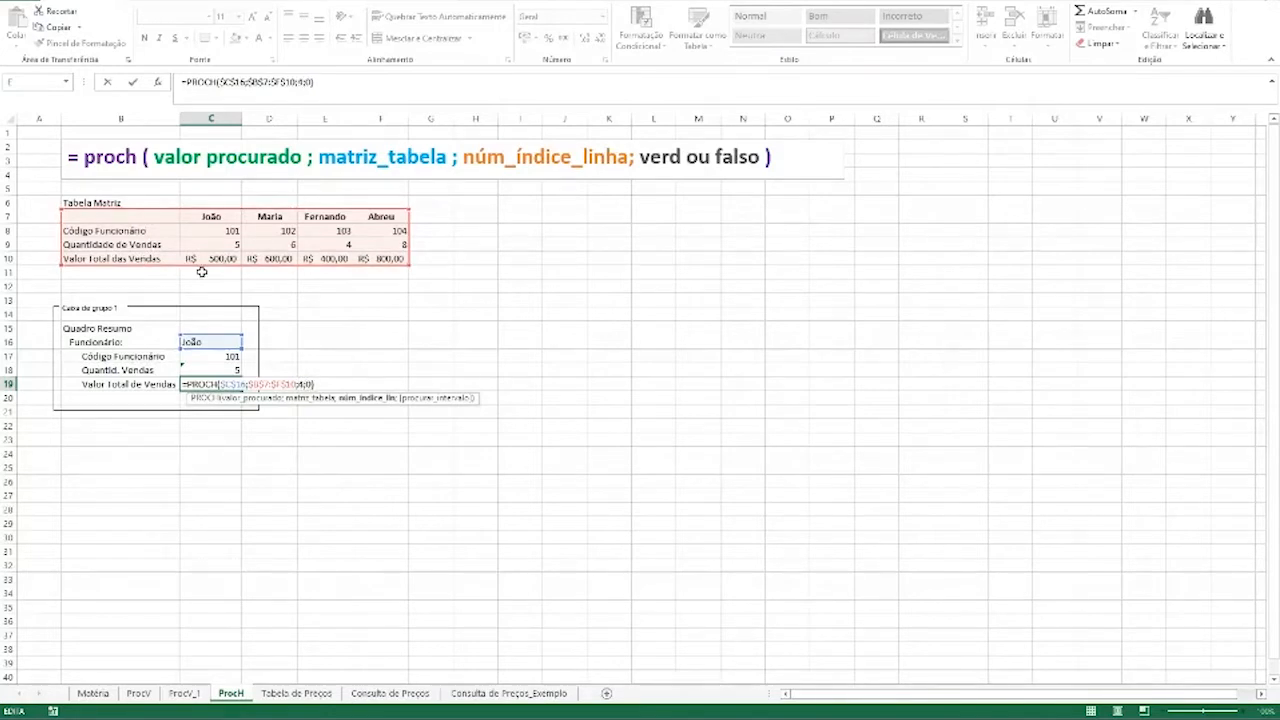
pyautogui.press('Return')
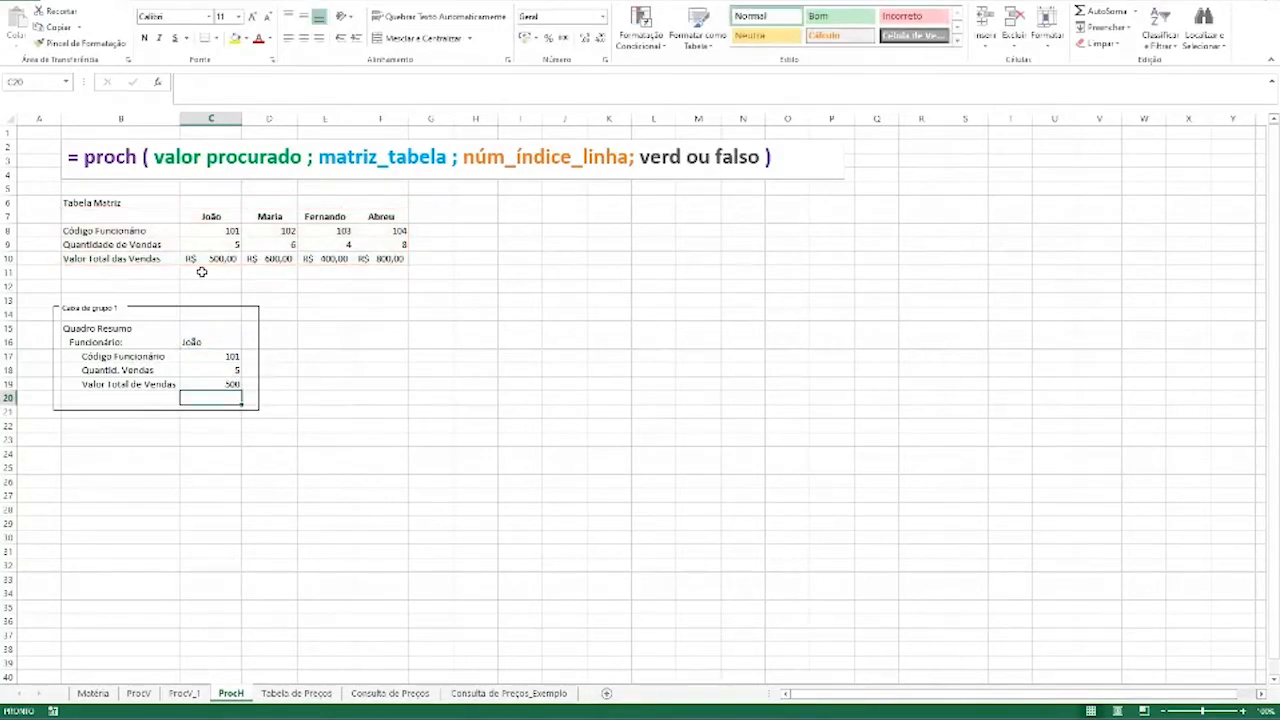
pyautogui.click(234, 388)
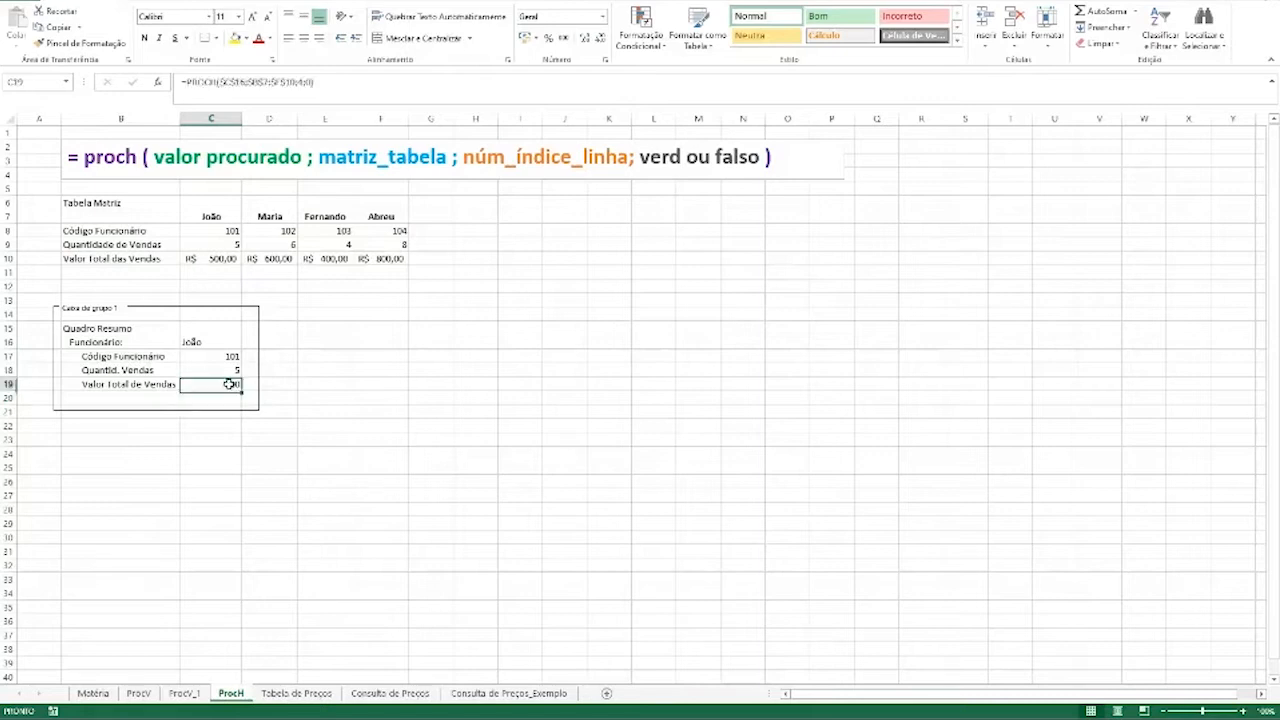
pyautogui.click(524, 37)
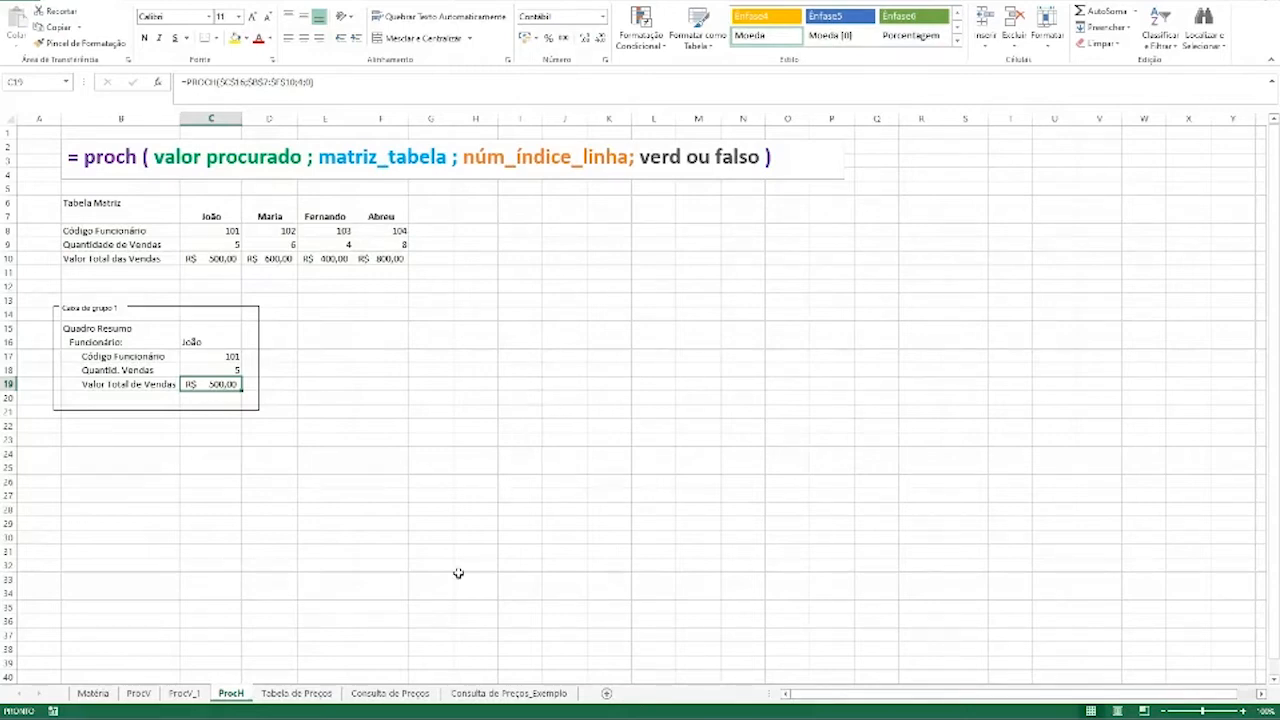
# Examine the Tabela de Preços sheet's columns: product, code, validity, stock, price, reference and promotion
pyautogui.click(329, 694)
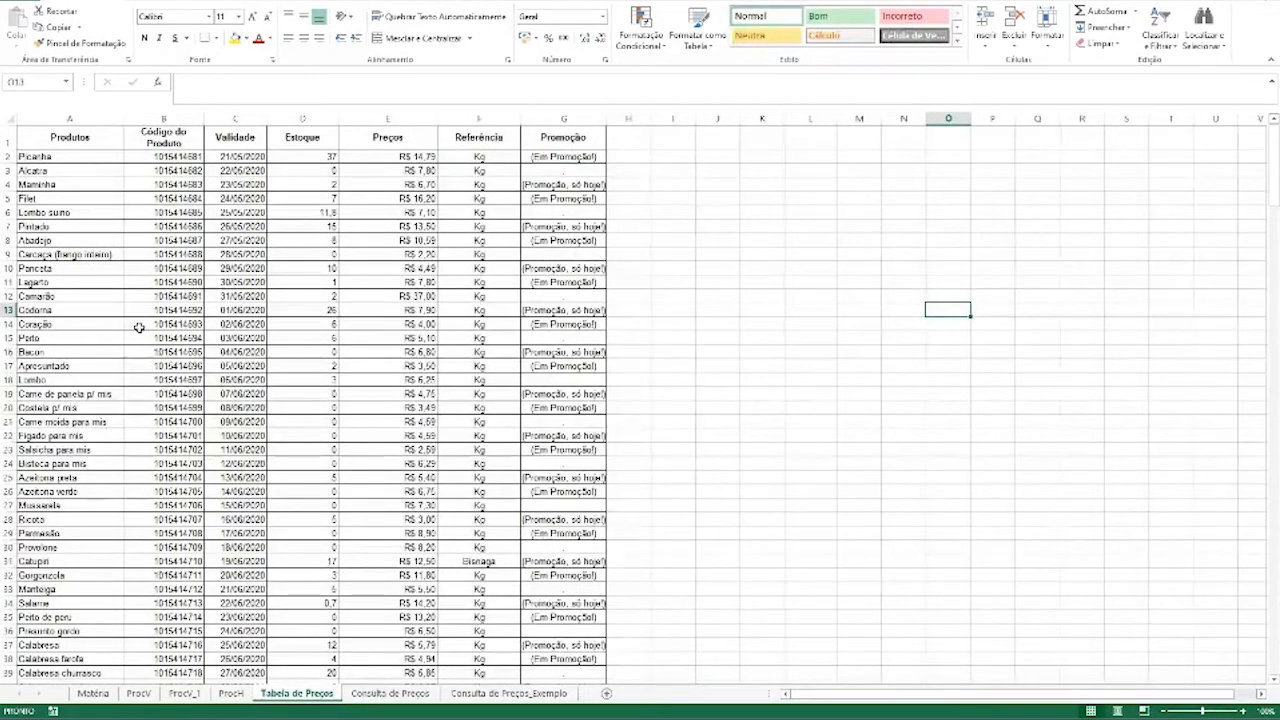
pyautogui.click(72, 138)
pyautogui.click(69, 158)
pyautogui.click(69, 171)
pyautogui.click(69, 185)
pyautogui.click(78, 200)
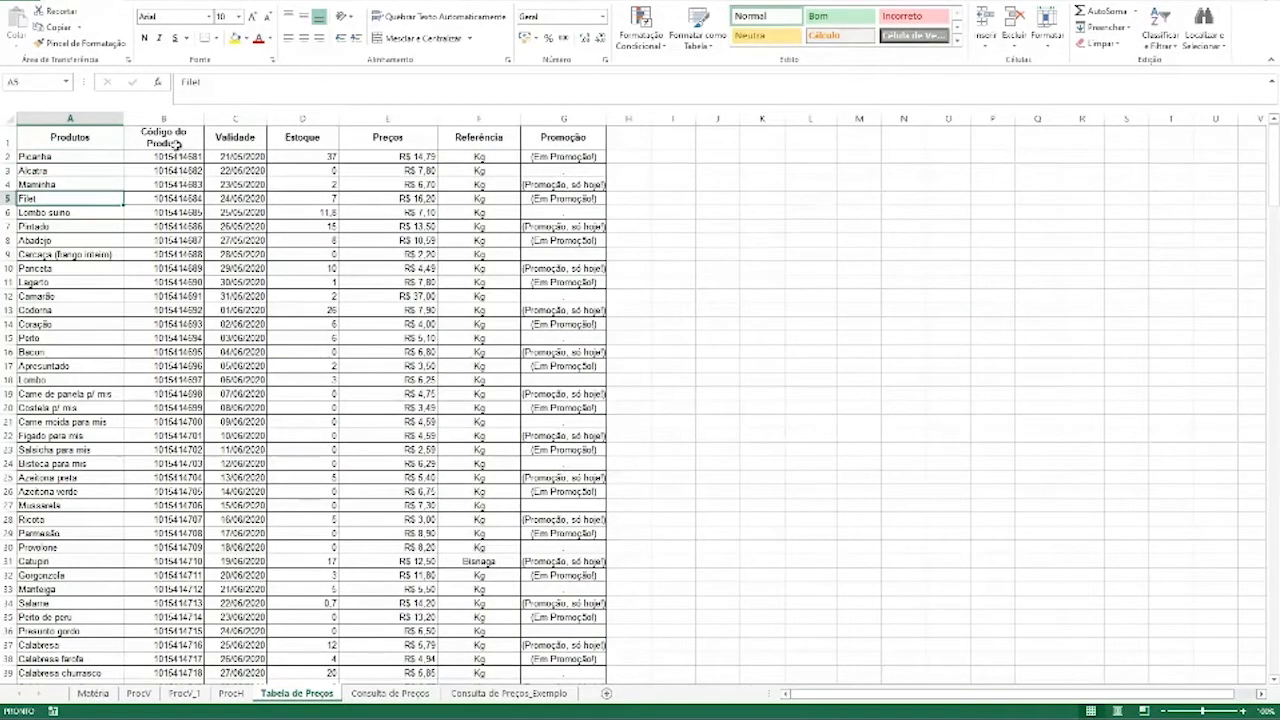
pyautogui.click(176, 145)
pyautogui.click(182, 158)
pyautogui.click(186, 185)
pyautogui.click(188, 202)
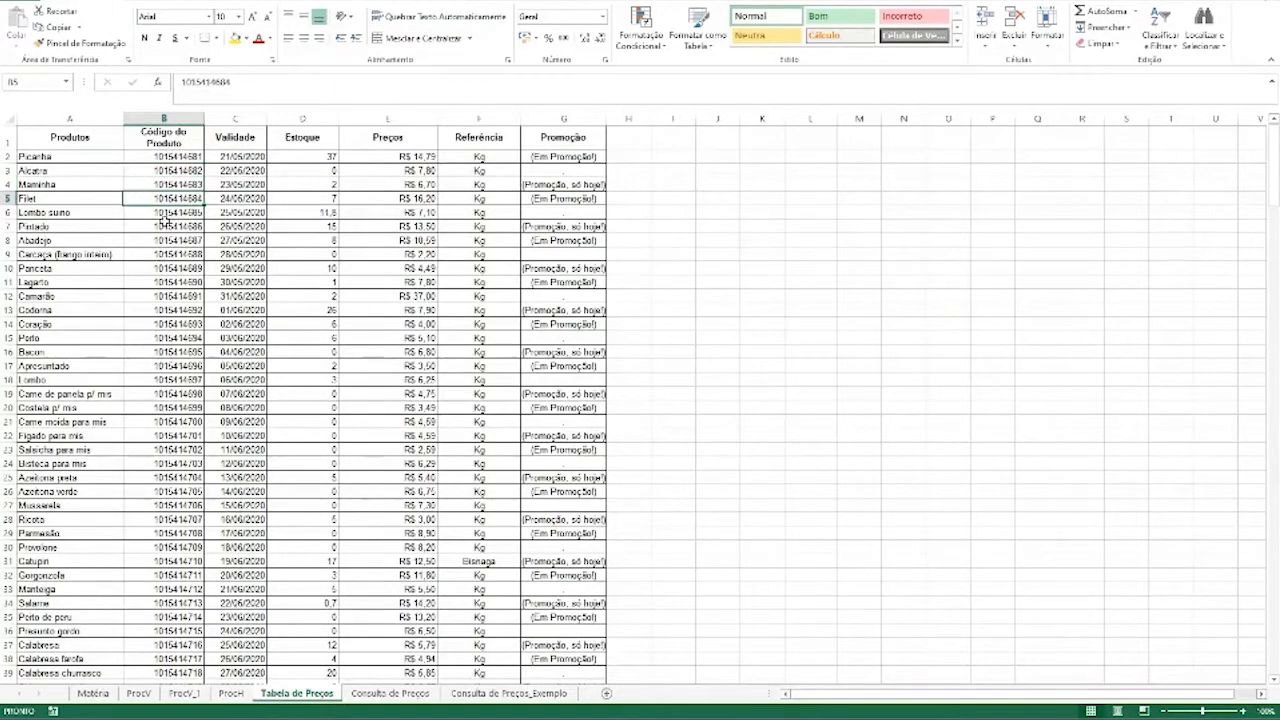
pyautogui.click(232, 143)
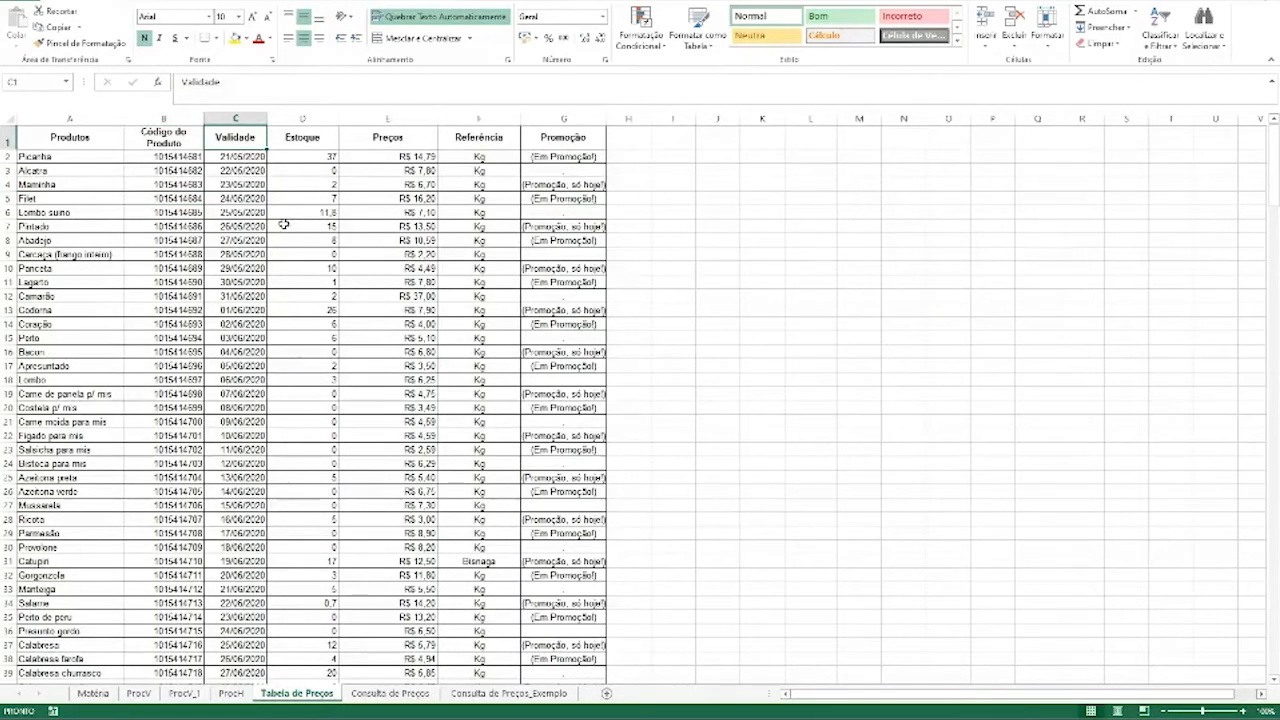
pyautogui.click(309, 144)
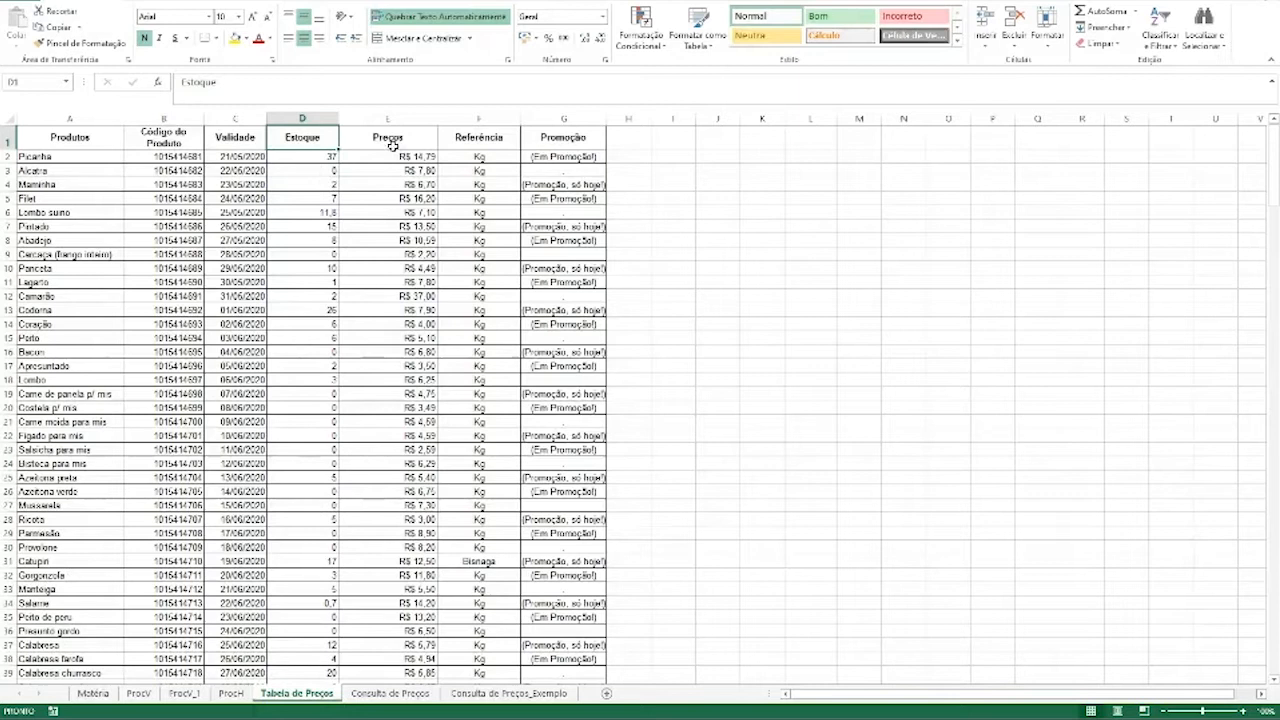
pyautogui.click(391, 143)
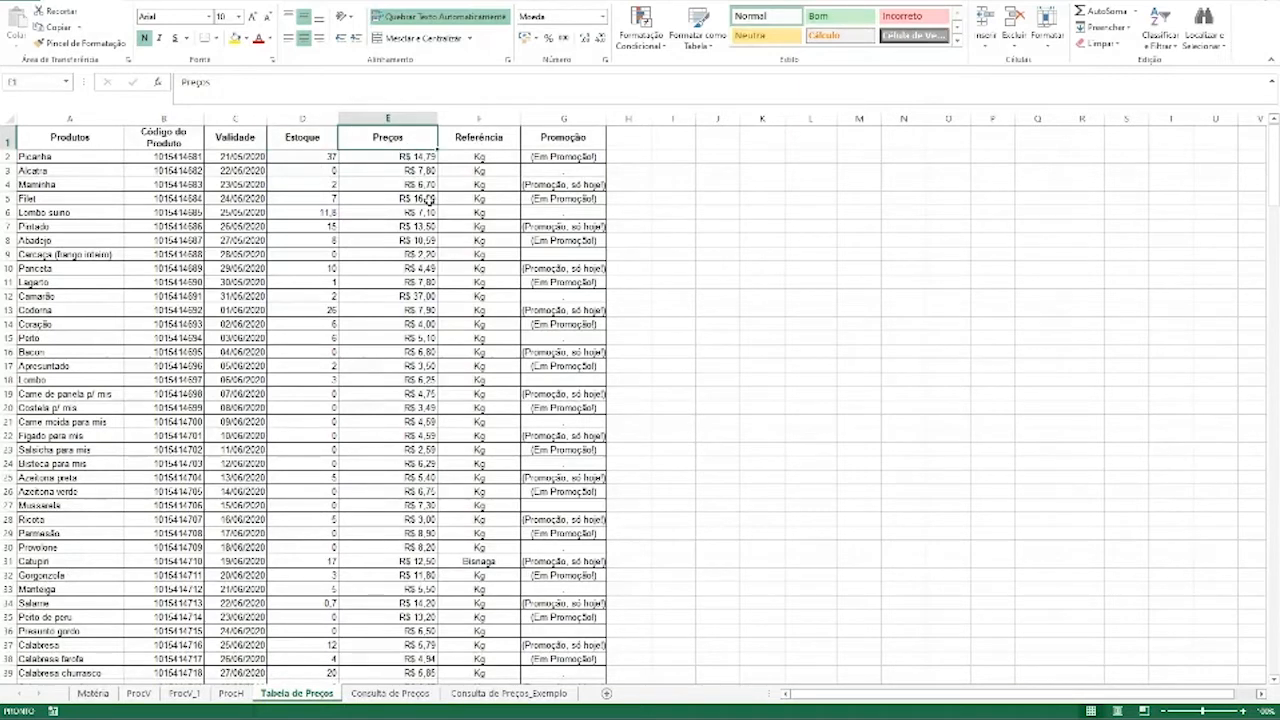
pyautogui.click(466, 142)
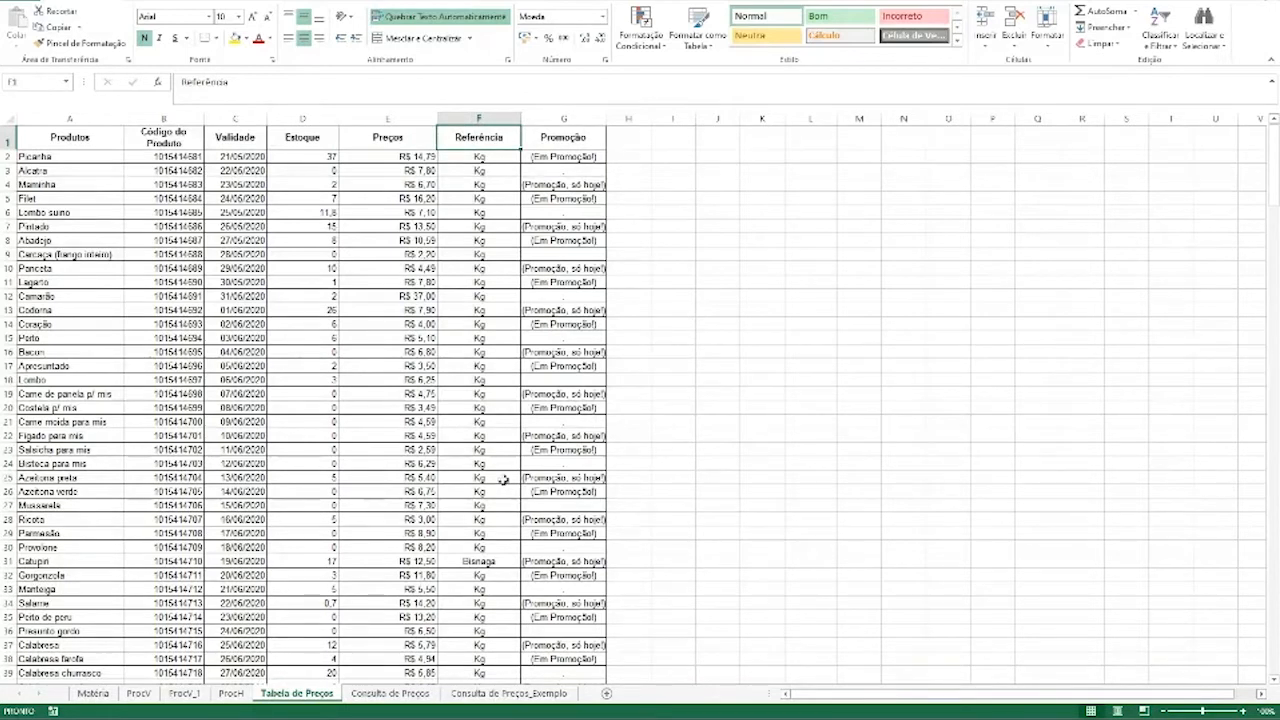
pyautogui.click(554, 139)
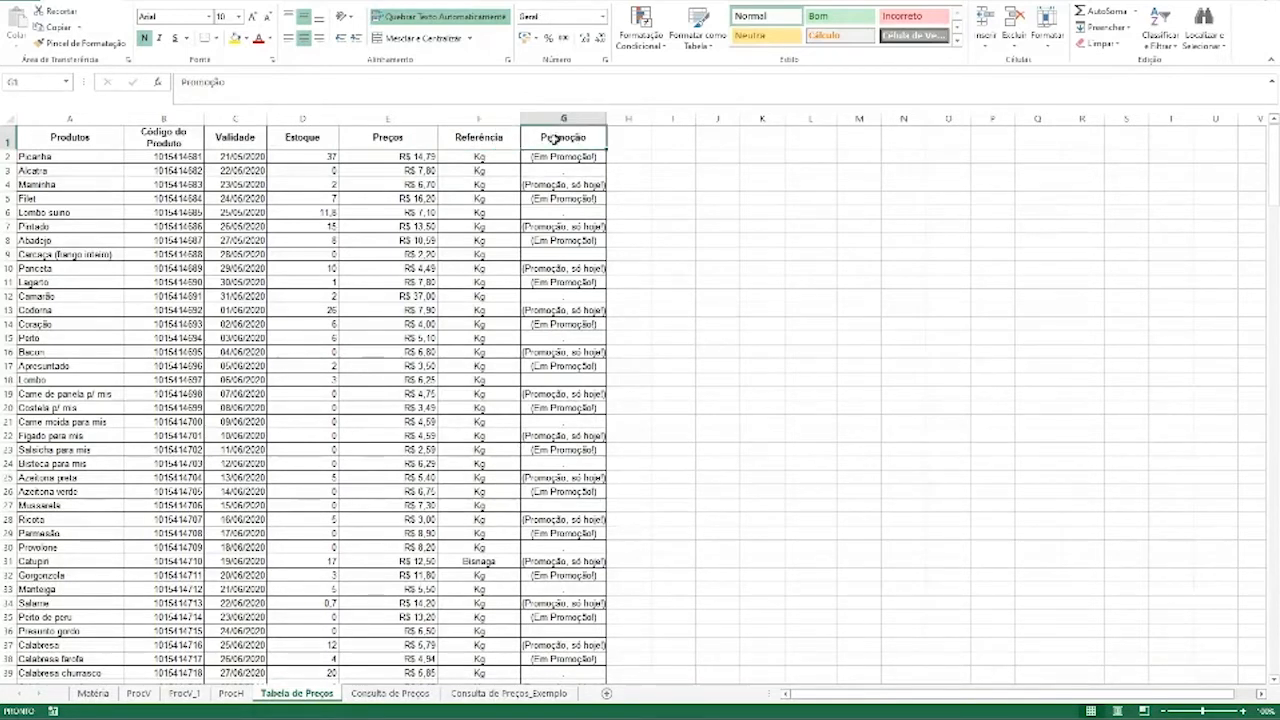
pyautogui.click(588, 184)
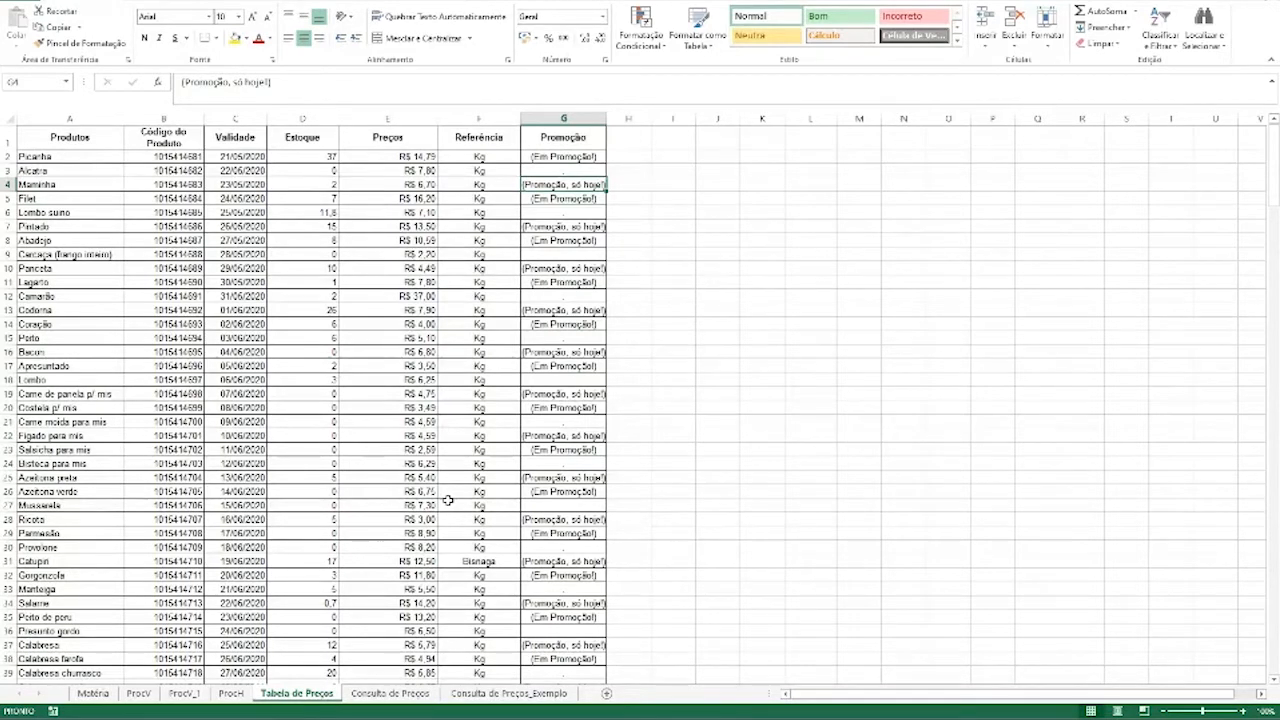
# On the Consulta de Preços sheet, enter the label "Ítem:" in cell H7
pyautogui.click(362, 693)
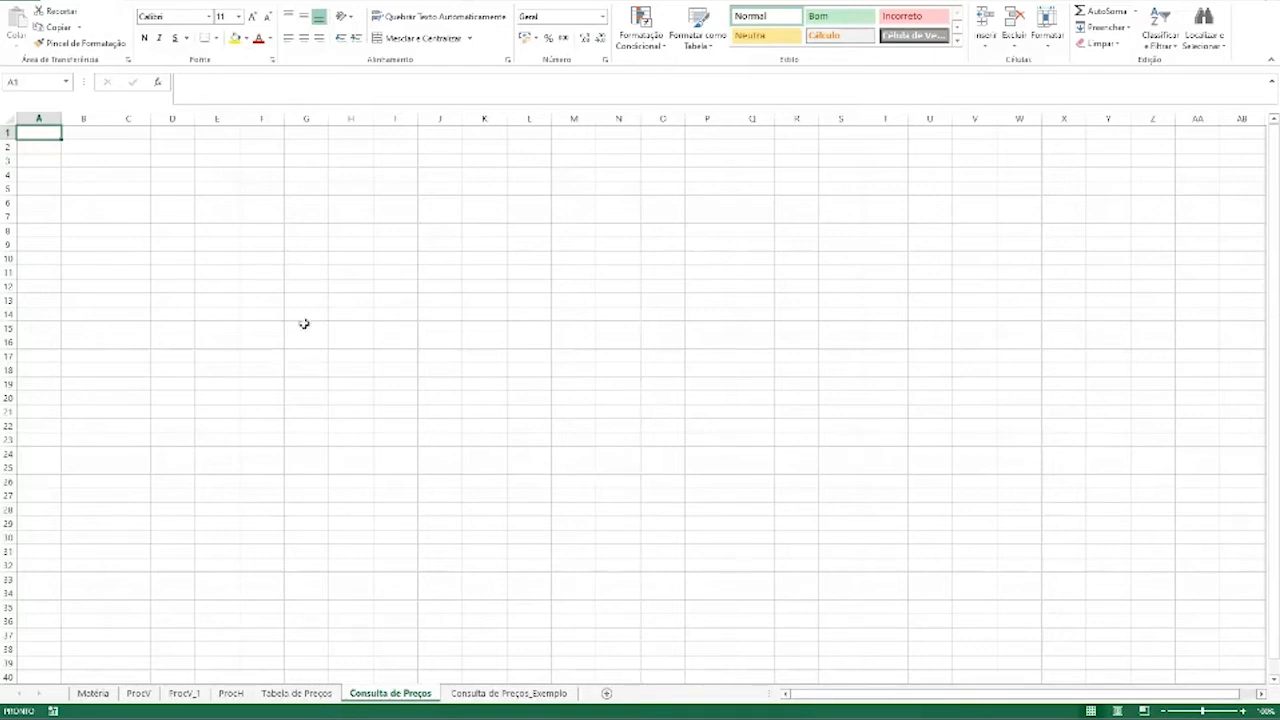
pyautogui.click(274, 189)
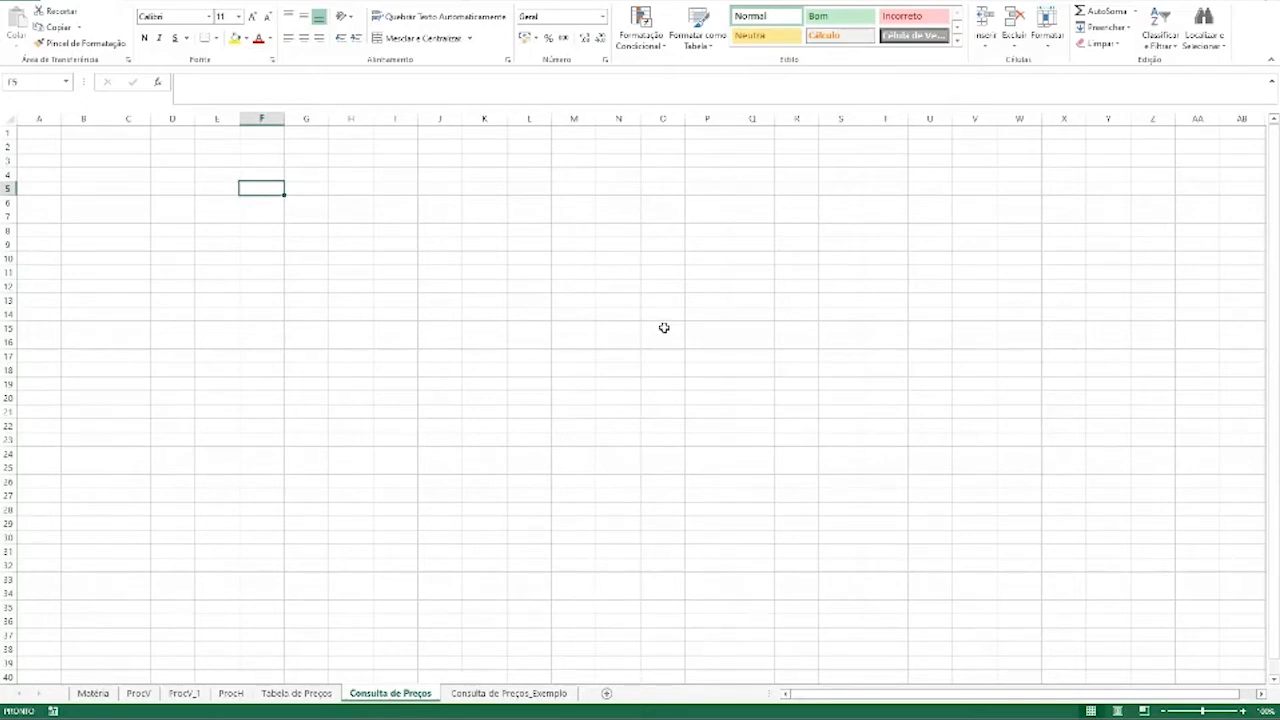
pyautogui.click(360, 215)
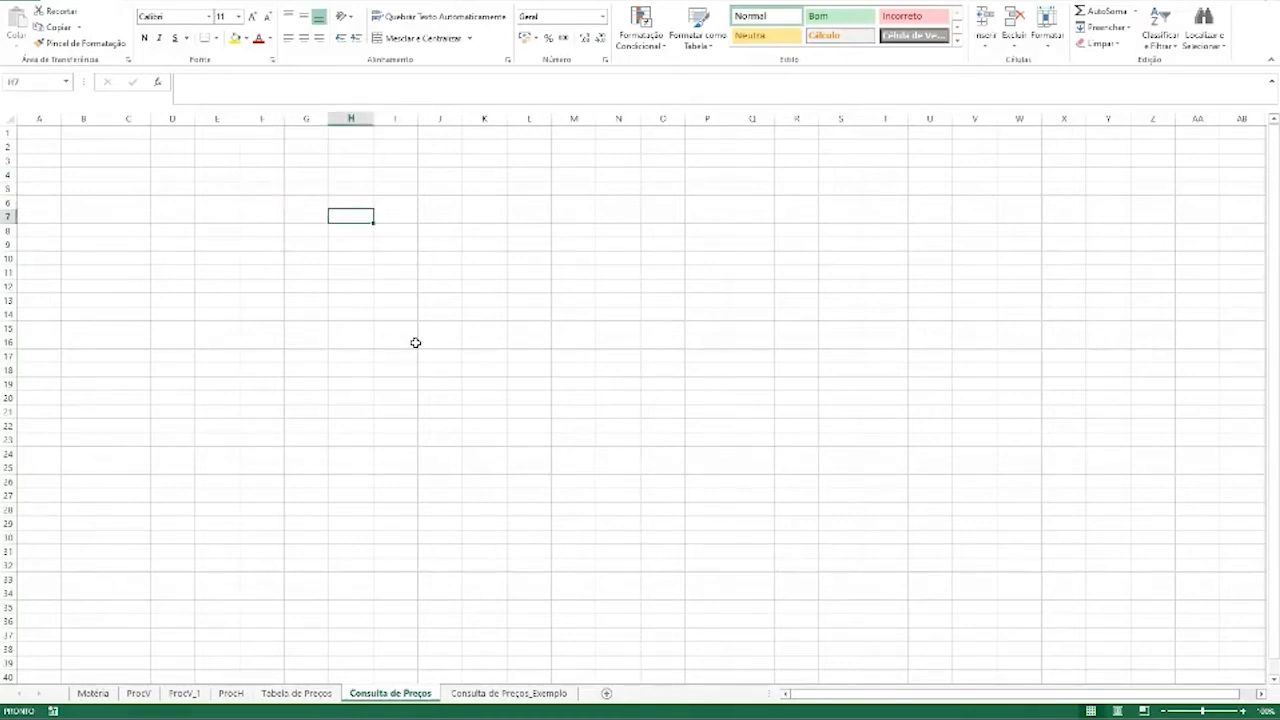
pyautogui.write('Item:')
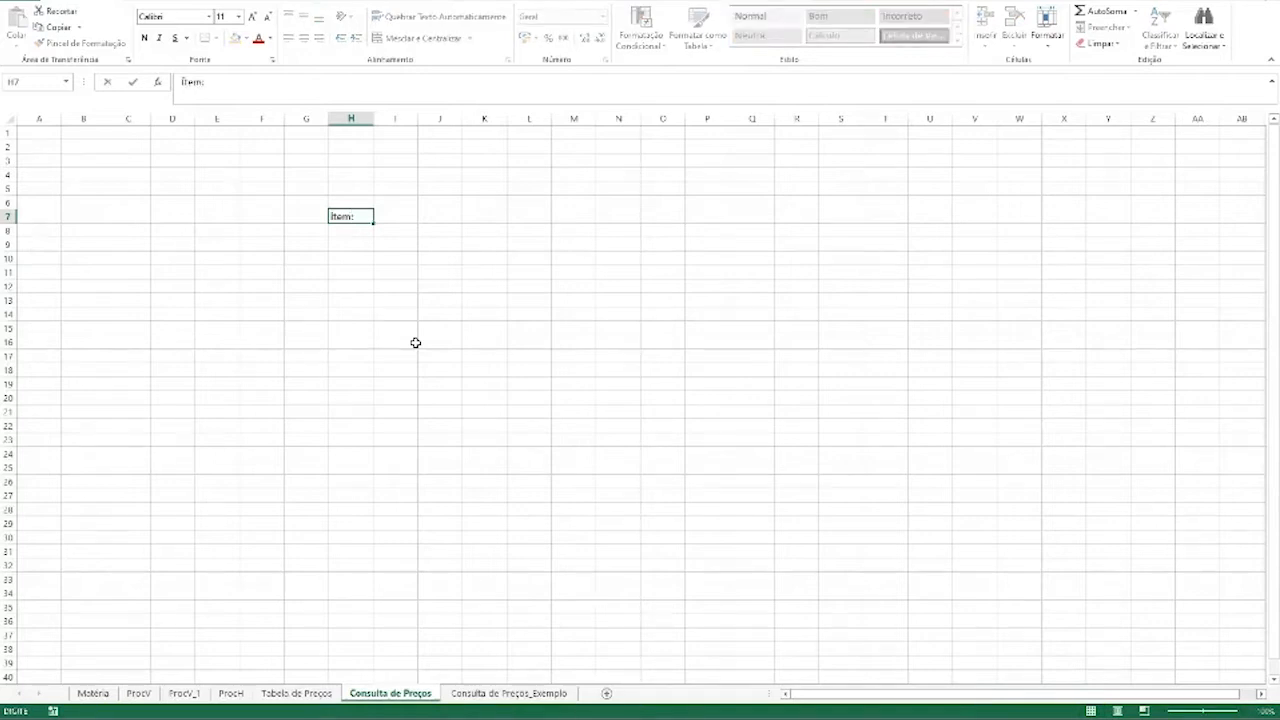
pyautogui.press('Tab')
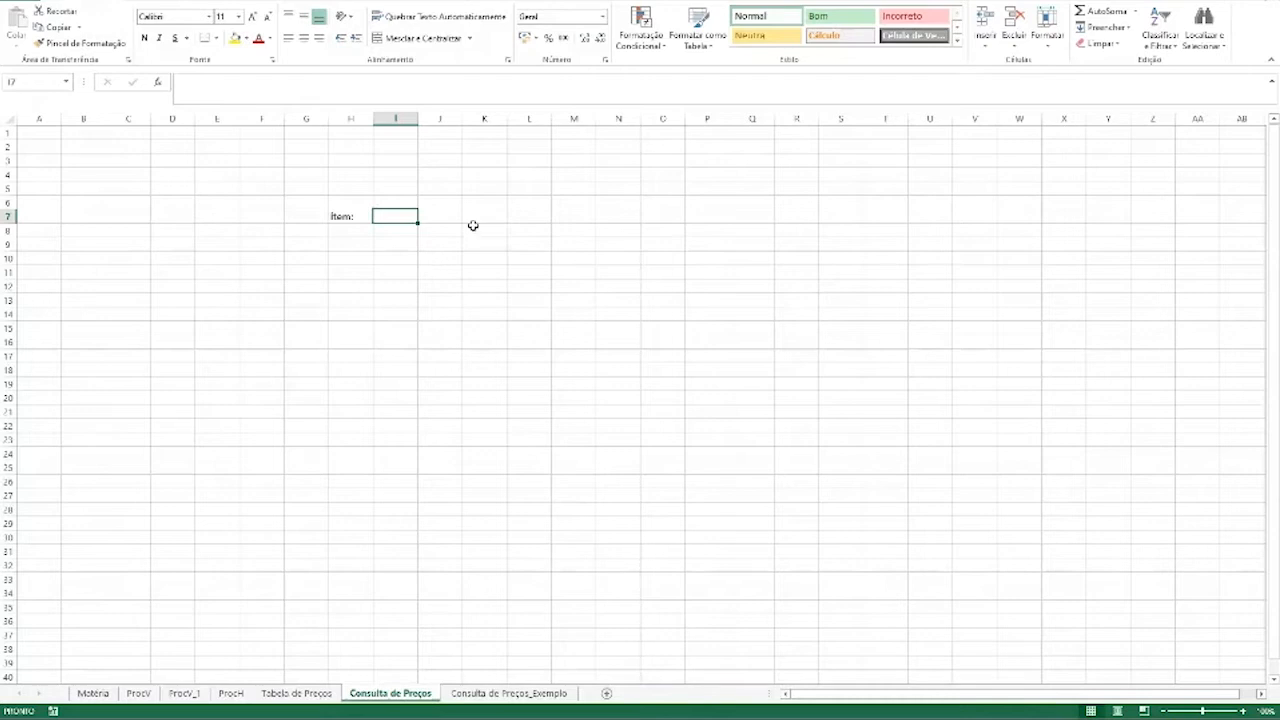
# Enter the label "Preço:" in cell L7
pyautogui.click(510, 221)
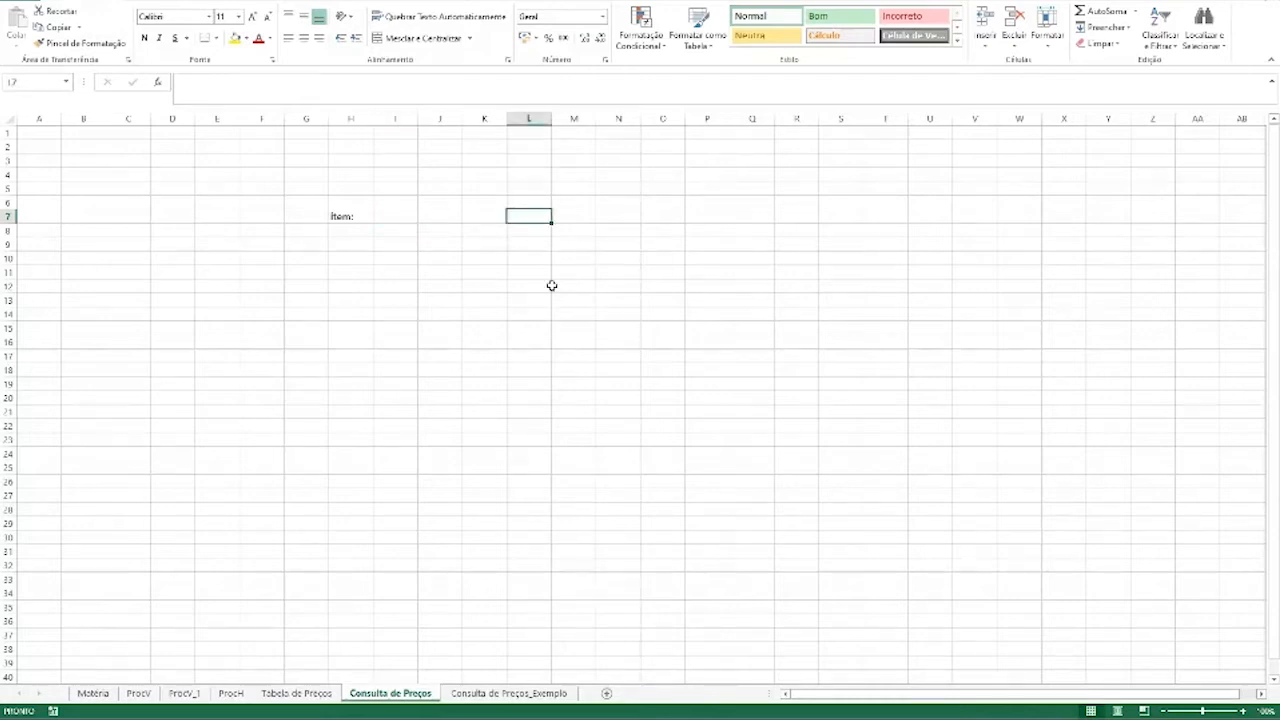
pyautogui.write('Valor')
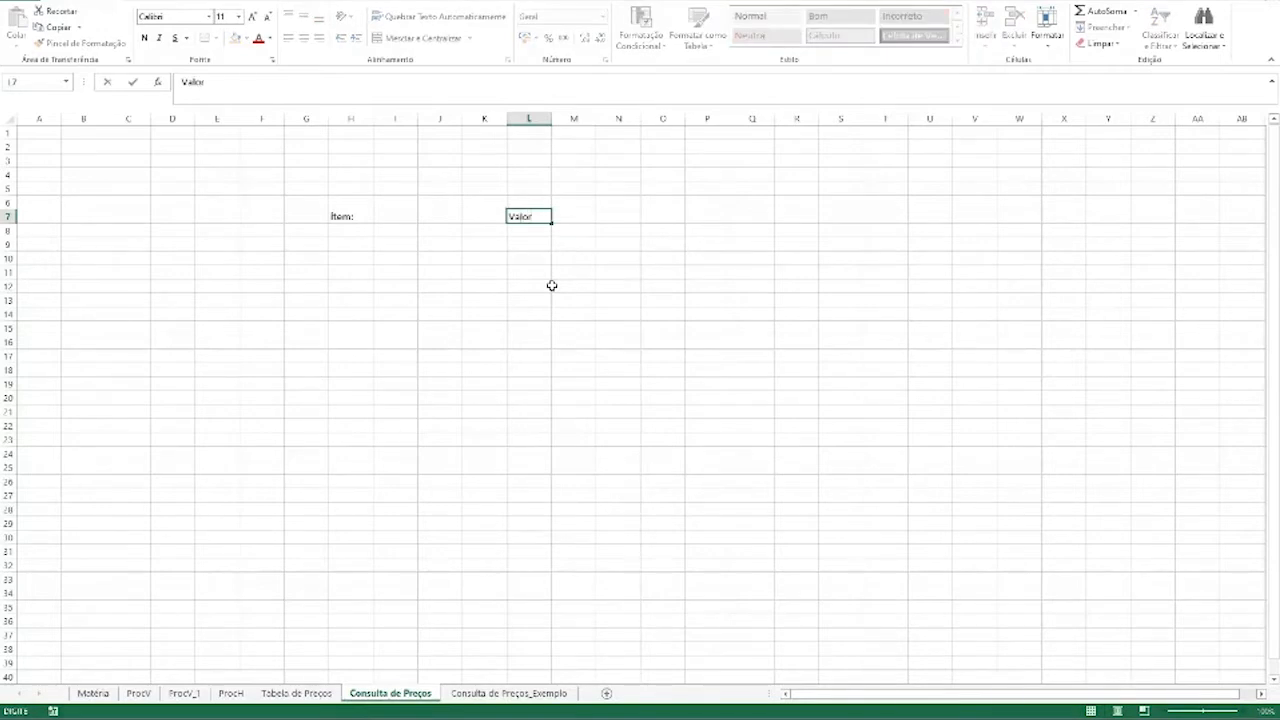
pyautogui.press('BackSpace')
pyautogui.press('BackSpace')
pyautogui.press('BackSpace')
pyautogui.press('BackSpace')
pyautogui.press('BackSpace')
pyautogui.write('Preço:')
pyautogui.press('Return')
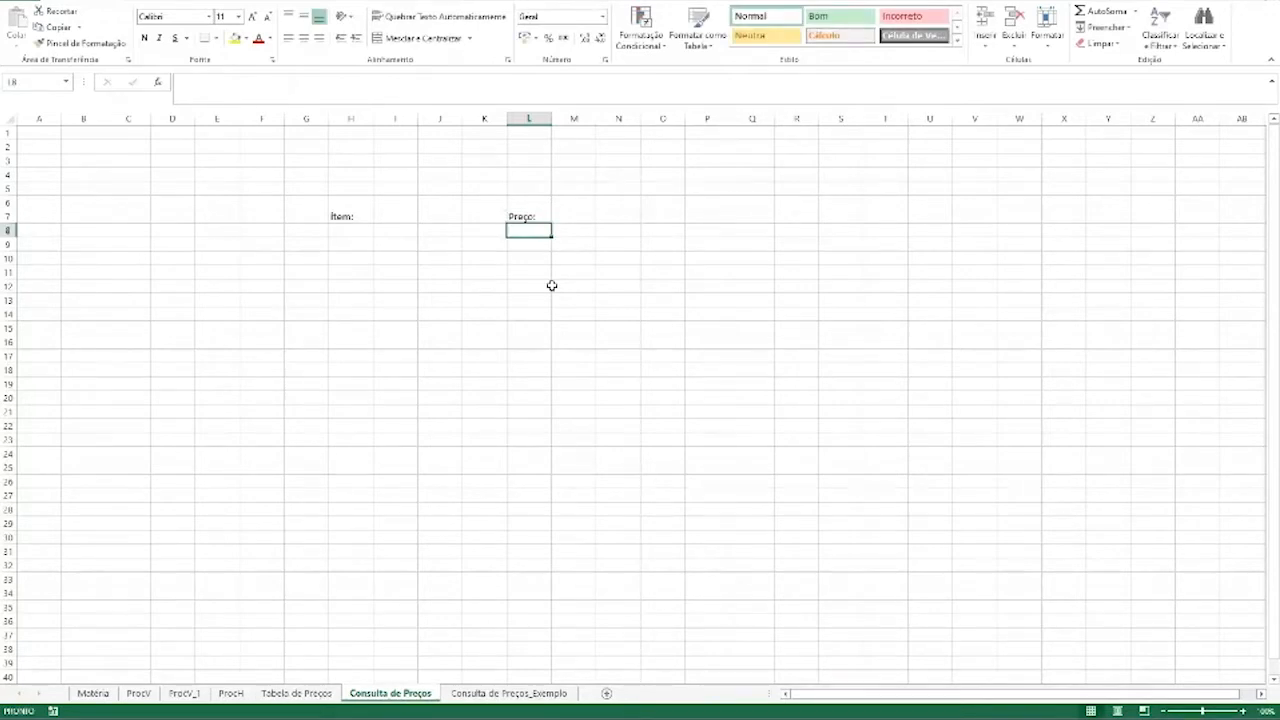
# Enter the labels "Validade:" in H9 and "Estoque:" in H10
pyautogui.click(356, 248)
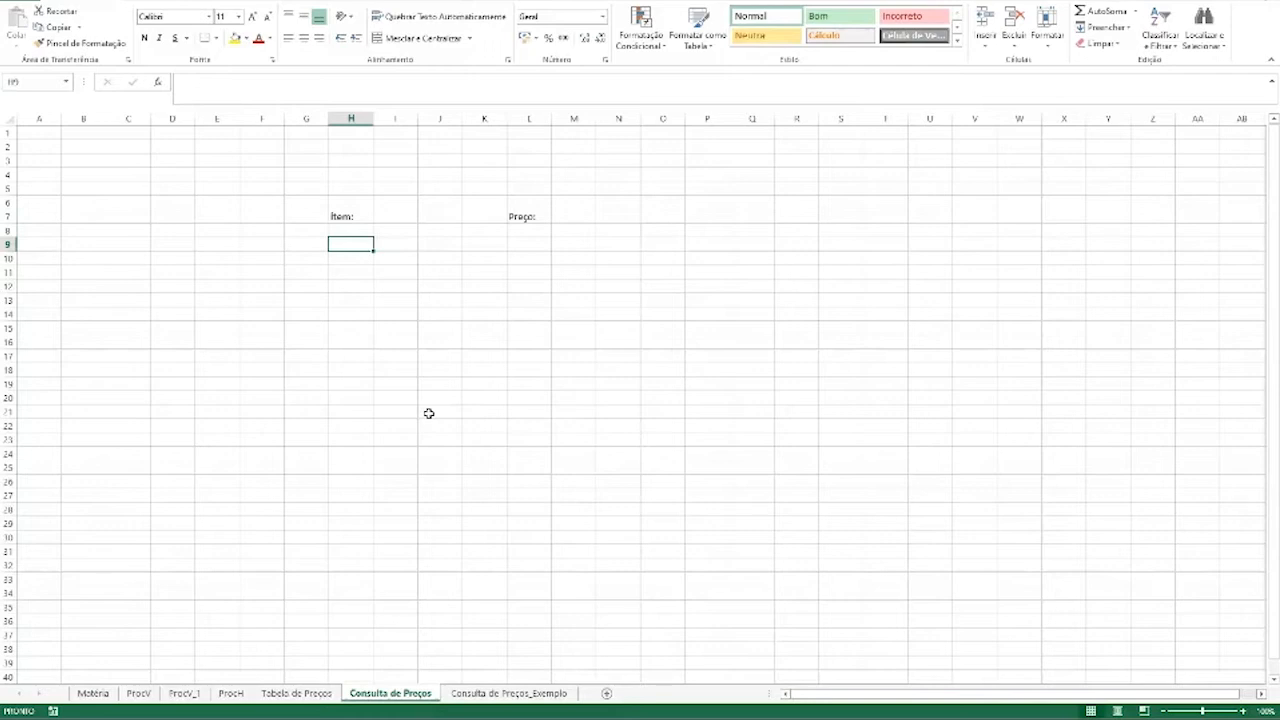
pyautogui.write('Validade:')
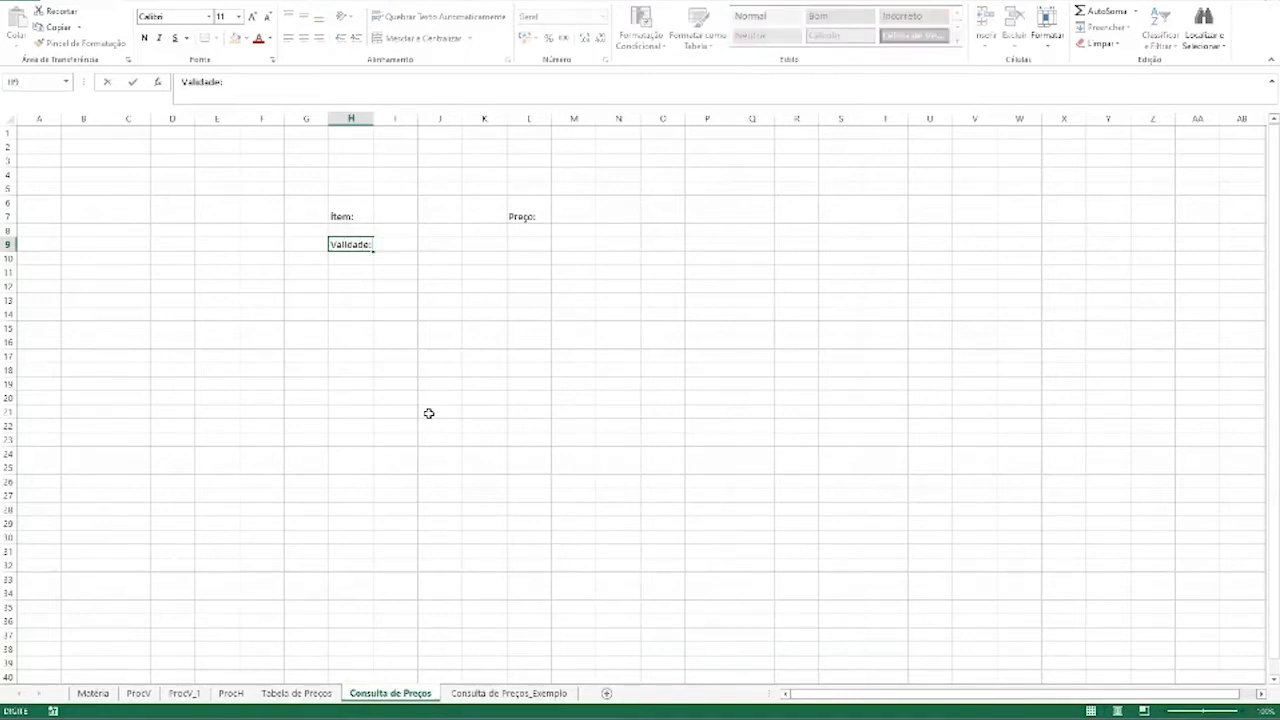
pyautogui.press('Return')
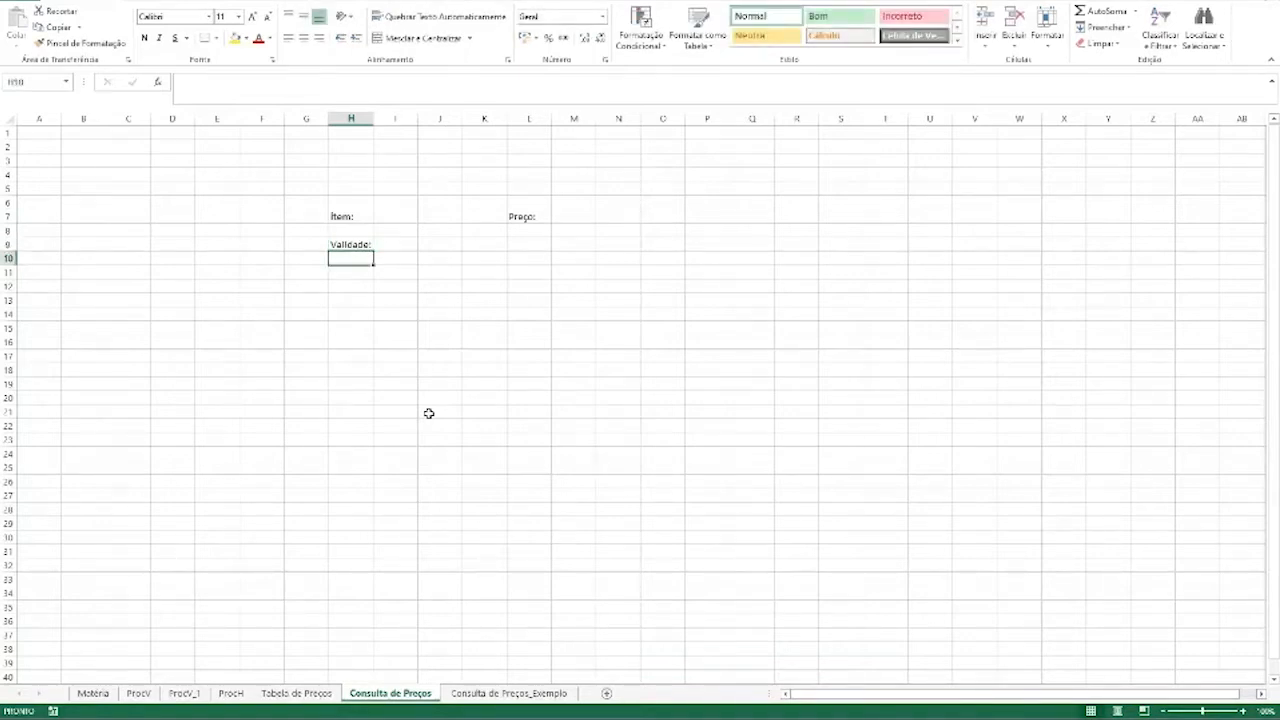
pyautogui.write('Est')
pyautogui.press('BackSpace')
pyautogui.press('BackSpace')
pyautogui.write('oque')
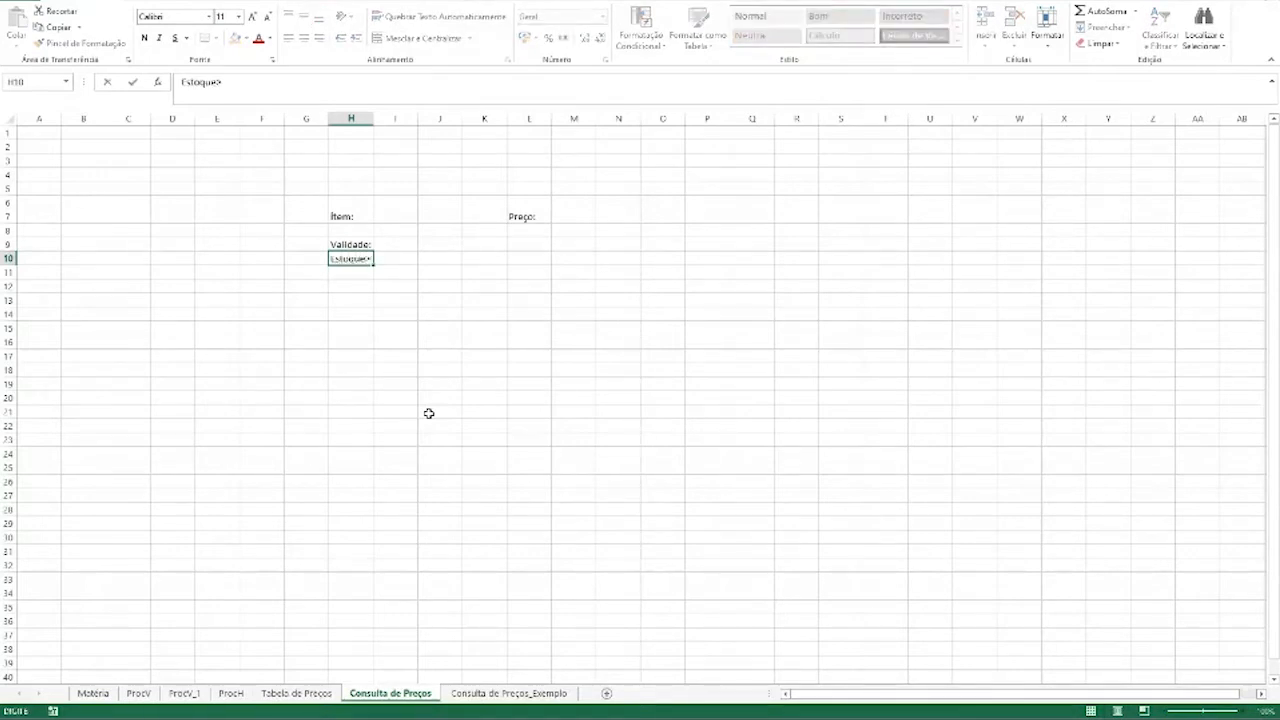
pyautogui.write(':')
pyautogui.press('Return')
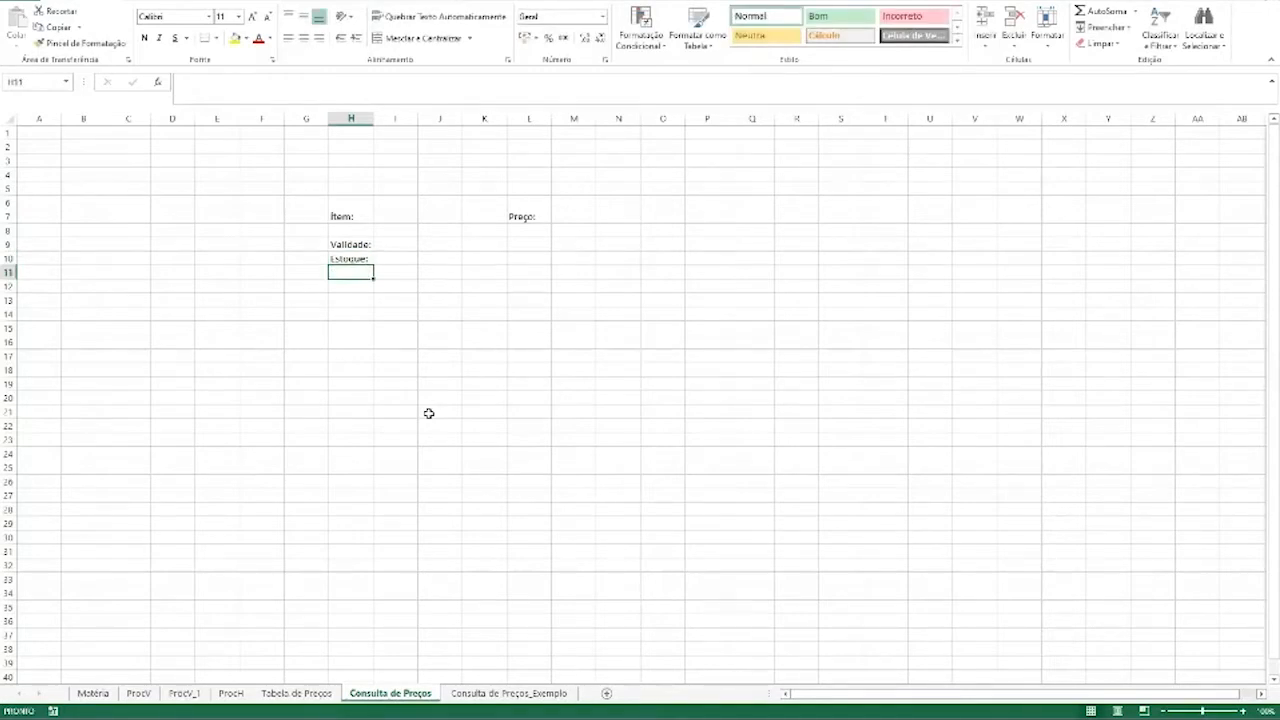
# Enter the labels "Código:" in H11 and "Data e Hora da Consulta:" in H13
pyautogui.write('Cód')
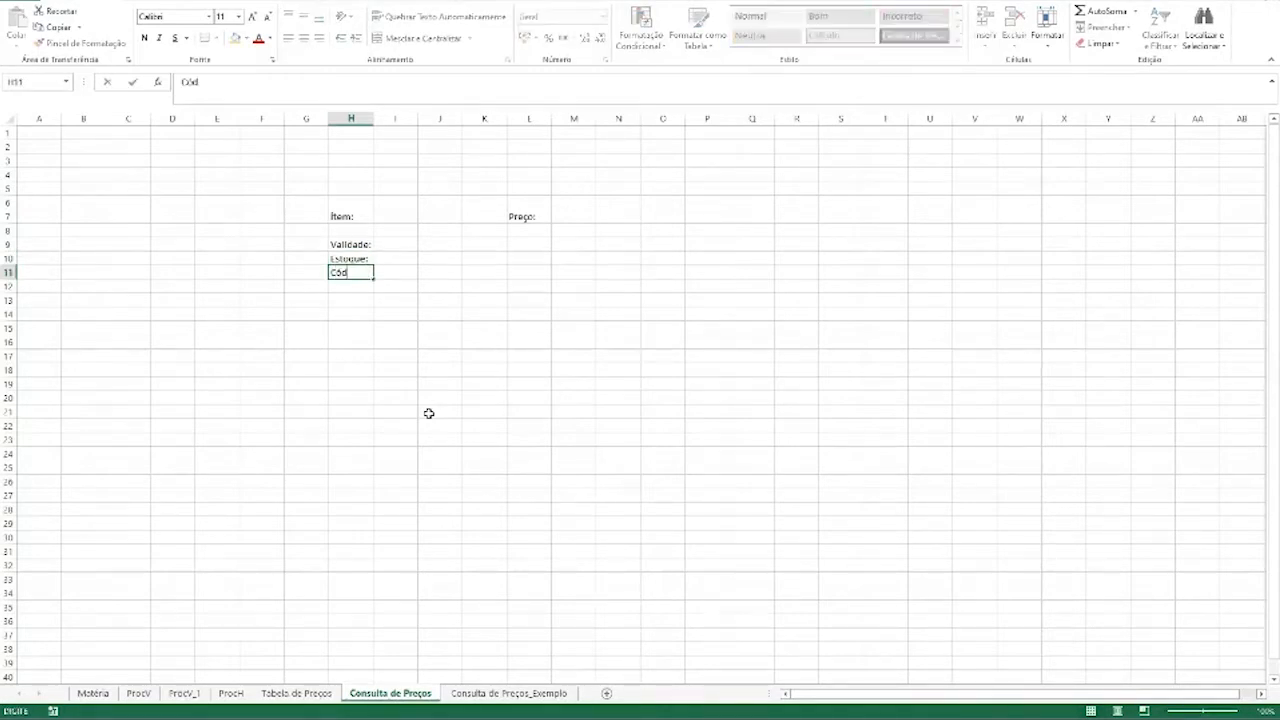
pyautogui.write('igo:')
pyautogui.press('Return')
pyautogui.press('Return')
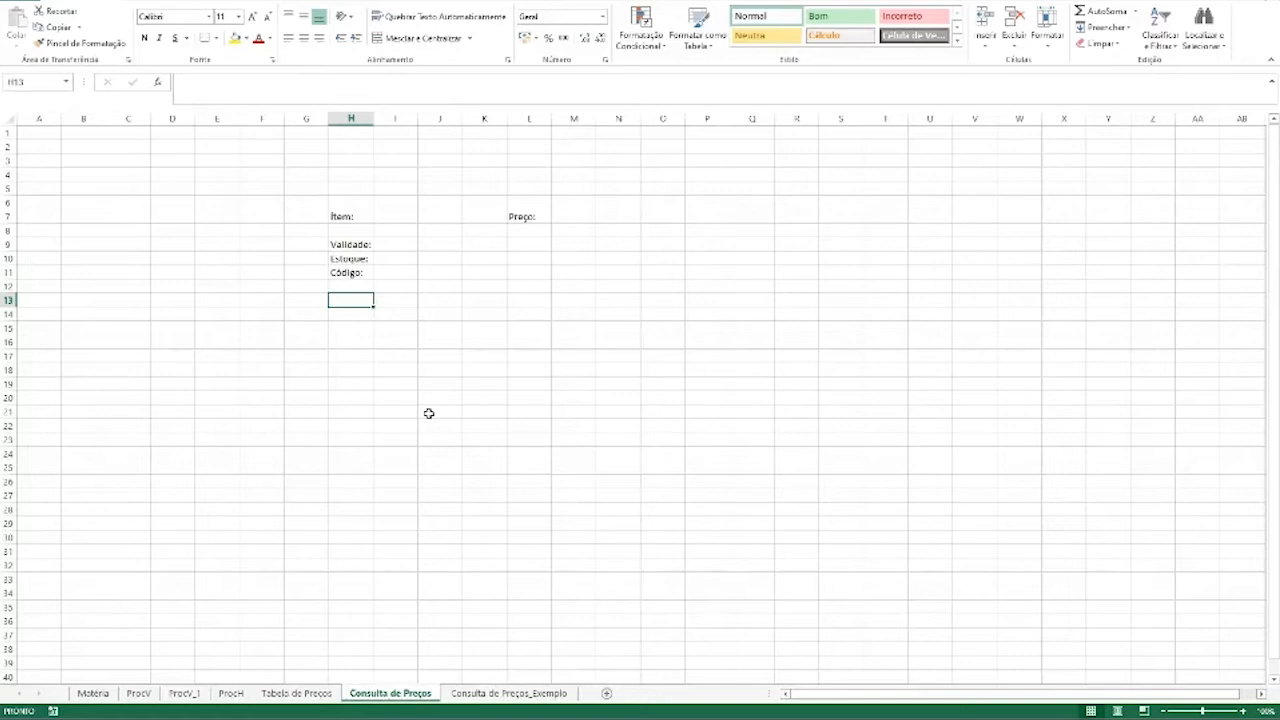
pyautogui.write('Data e Hora')
pyautogui.write(' do')
pyautogui.write(' Consulta:')
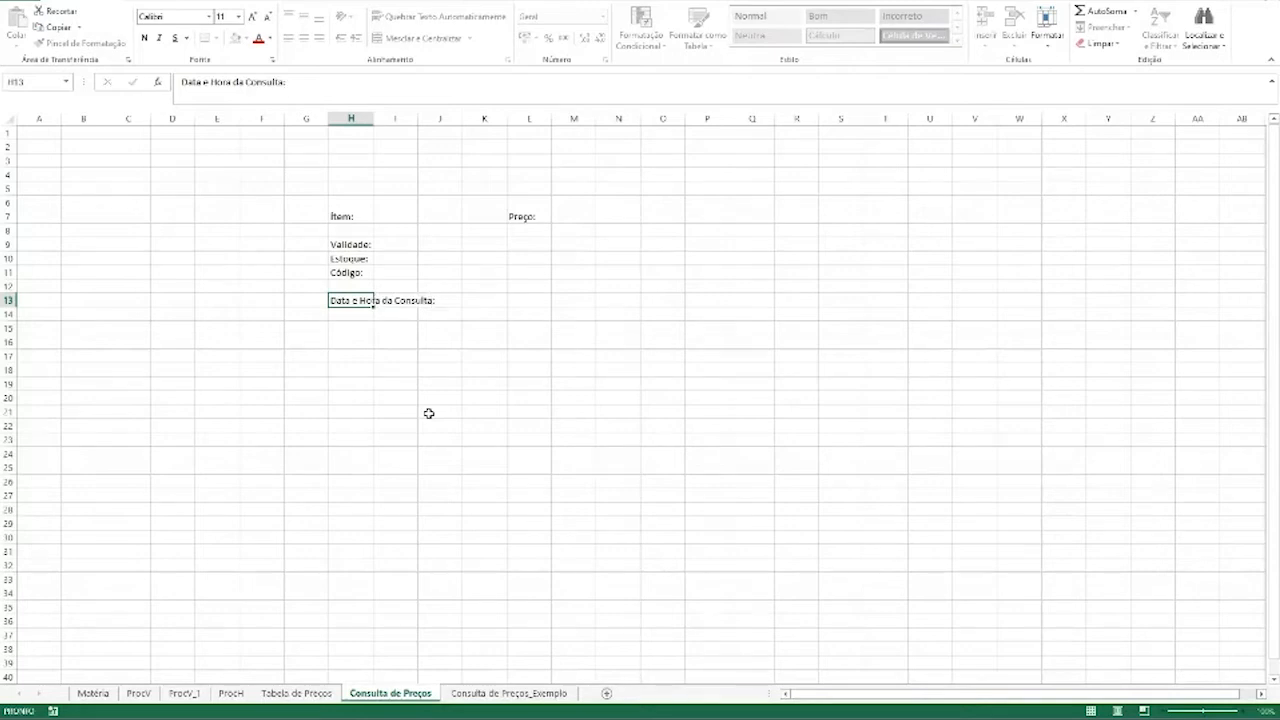
pyautogui.press('Return')
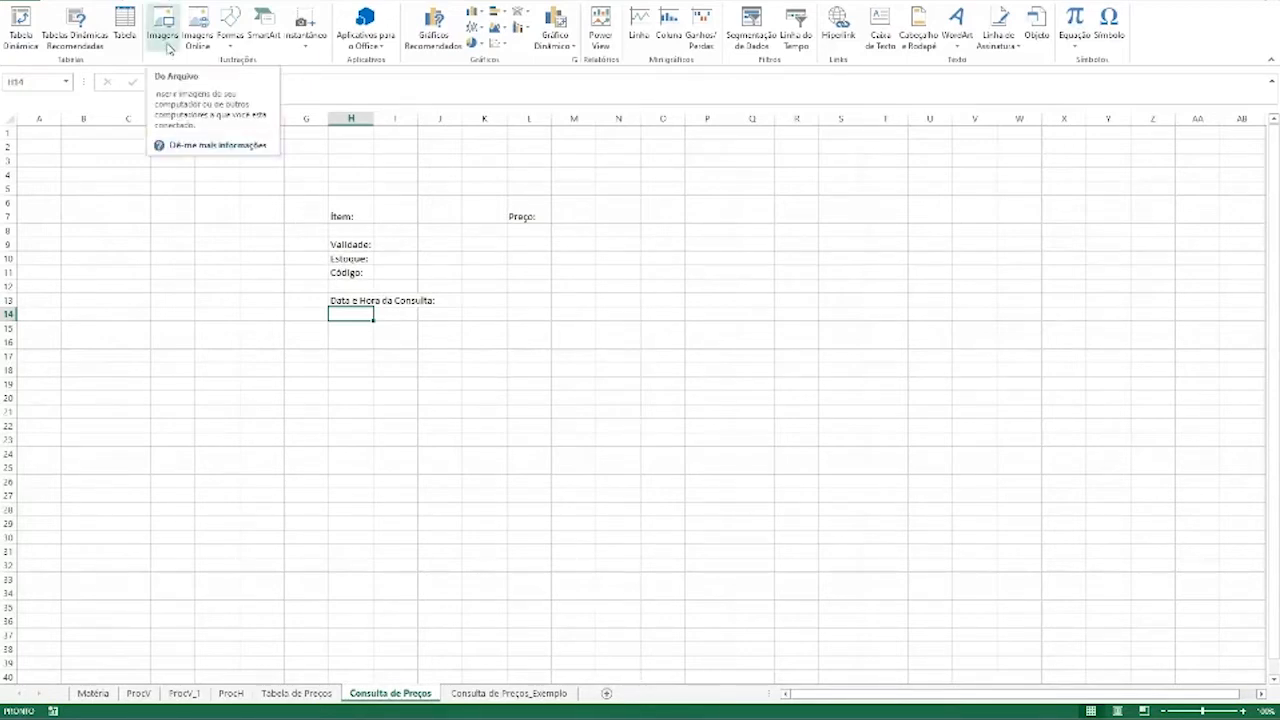
# Insert the supermarket cart picture from file and place it beside the labels, over about C5:G13
pyautogui.click(165, 24)
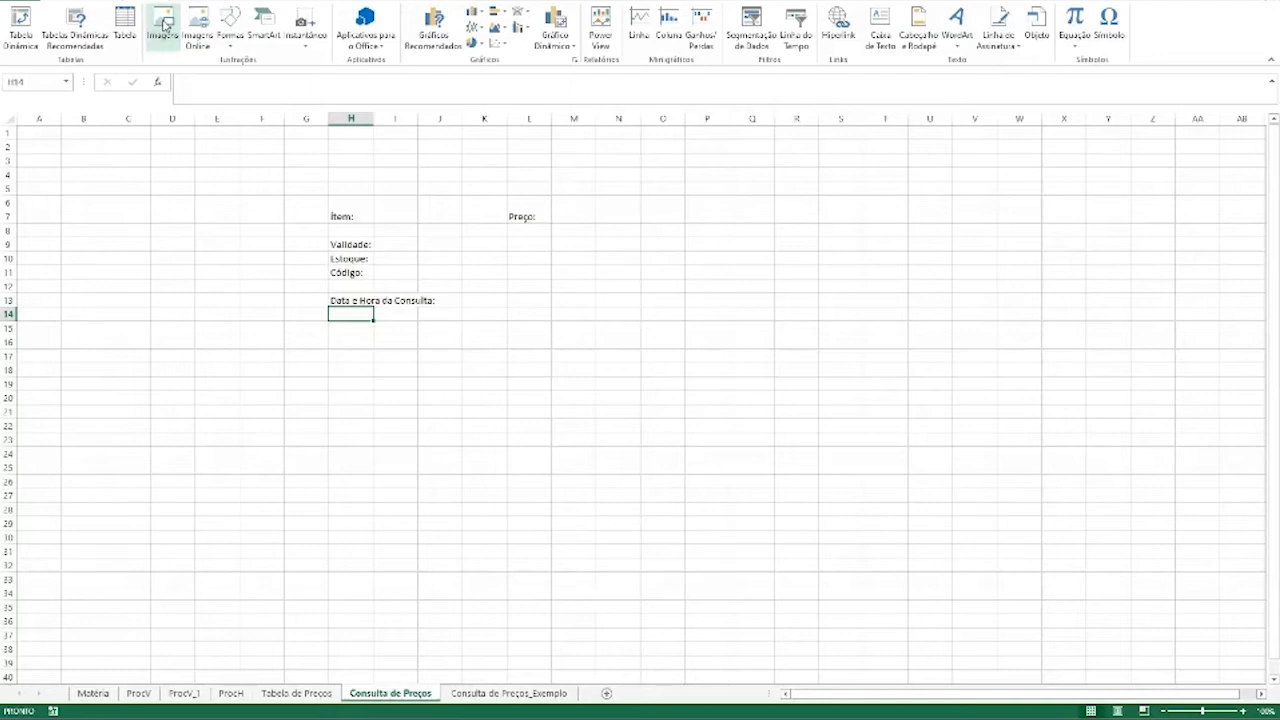
pyautogui.click(165, 24)
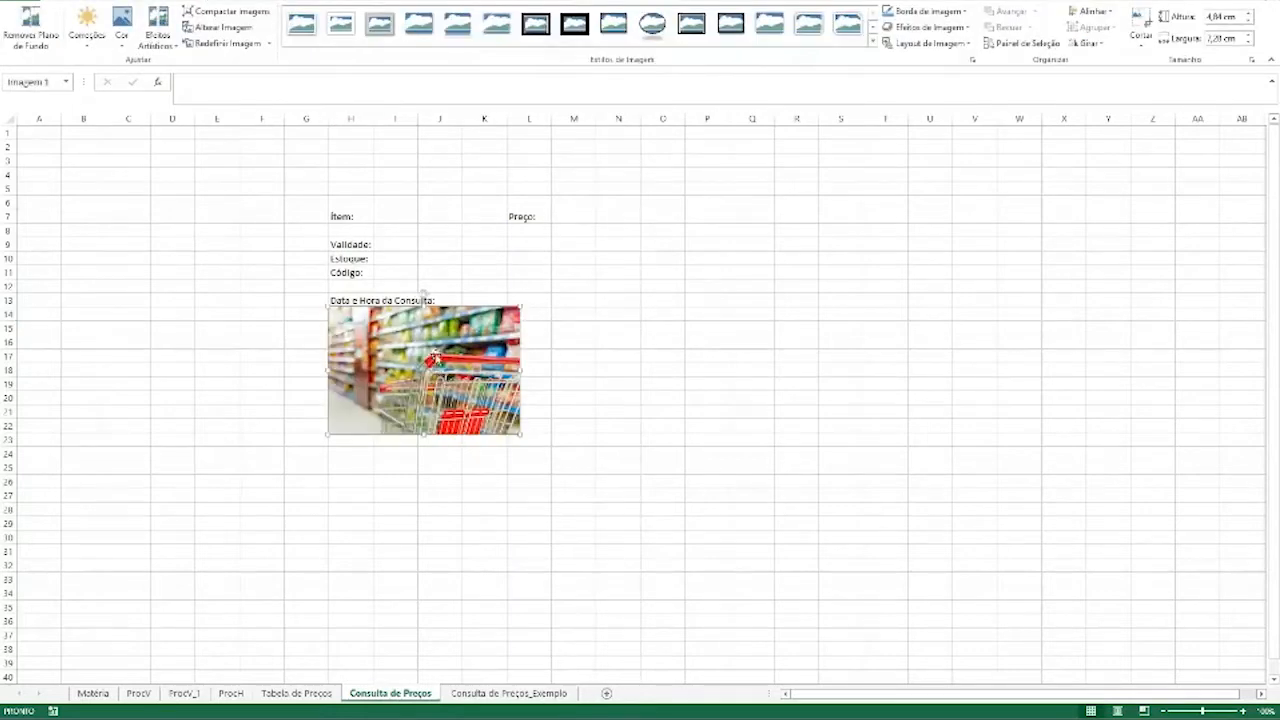
pyautogui.moveTo(451, 368); pyautogui.dragTo(233, 246)
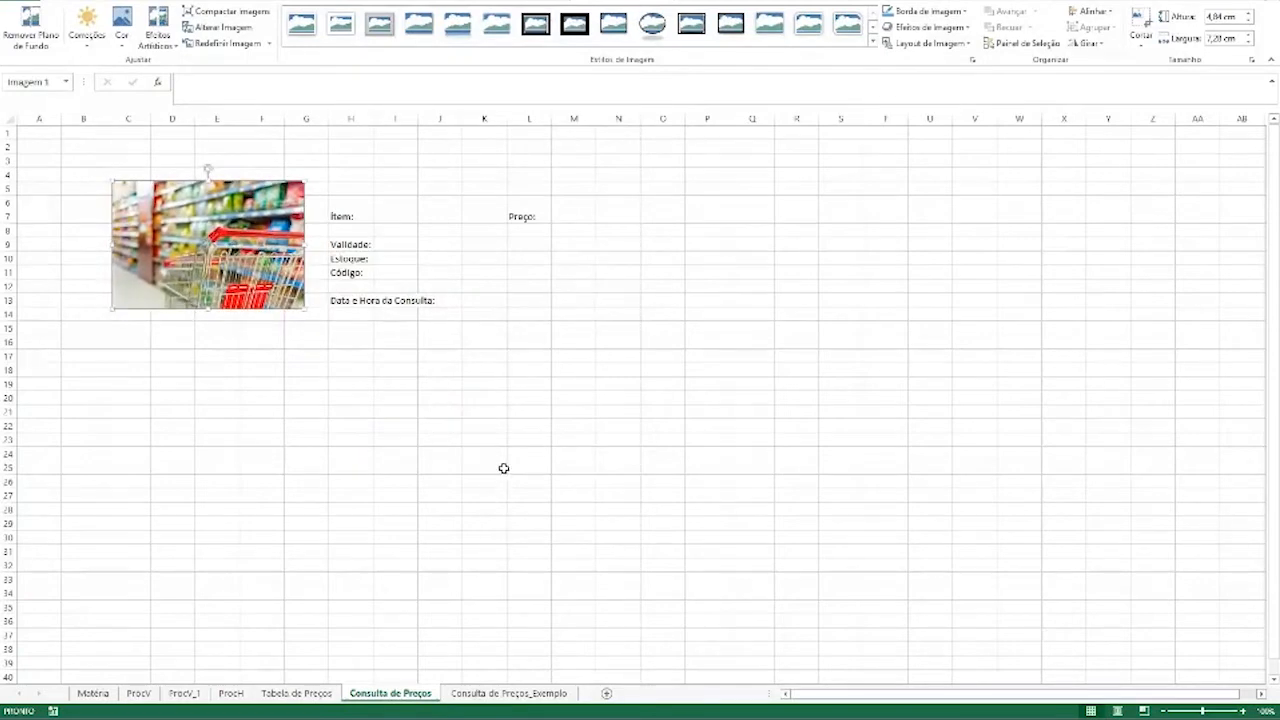
# Open data validation for cell I7 beside the Ítem label and set the allowed values to Lista
pyautogui.click(405, 219)
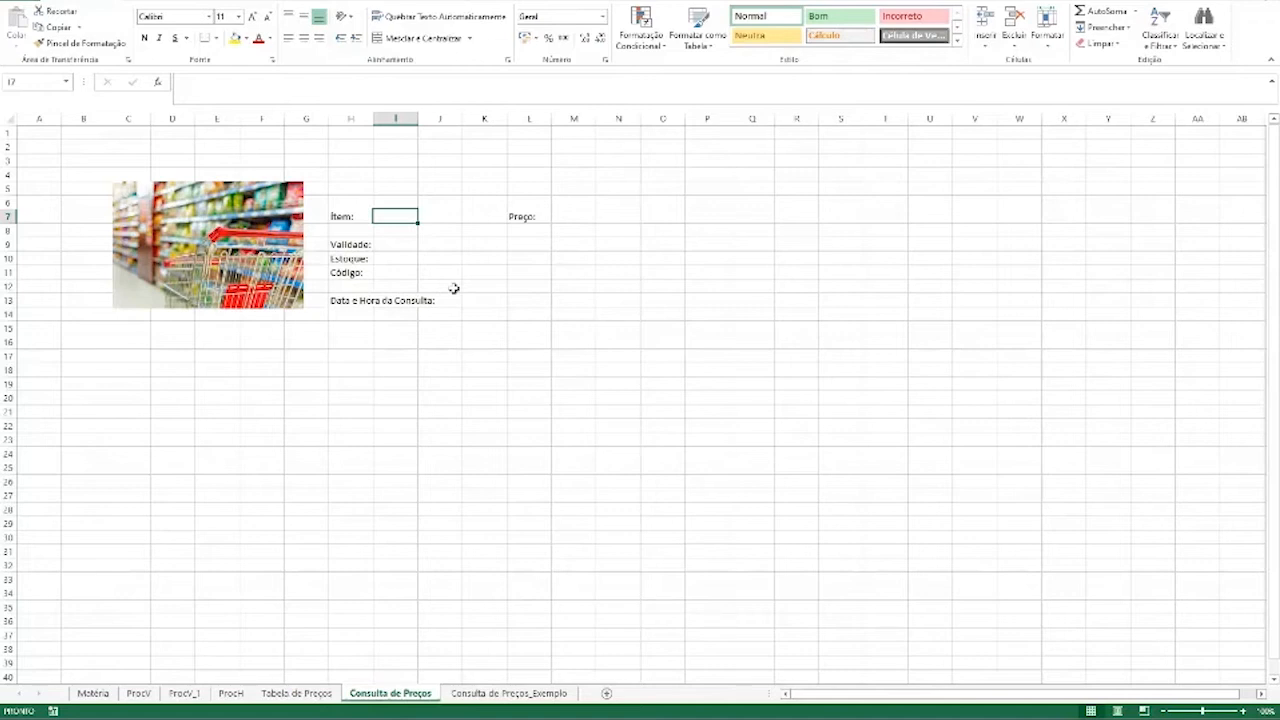
pyautogui.click(357, 3)
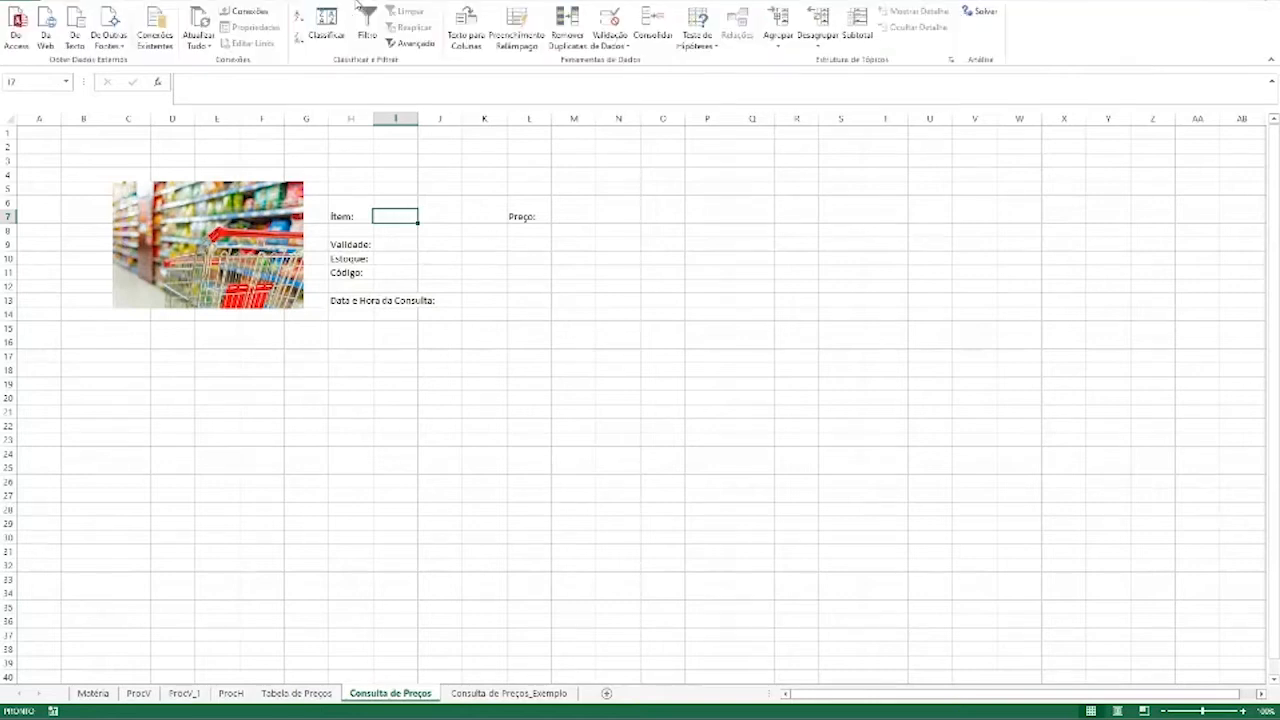
pyautogui.click(614, 44)
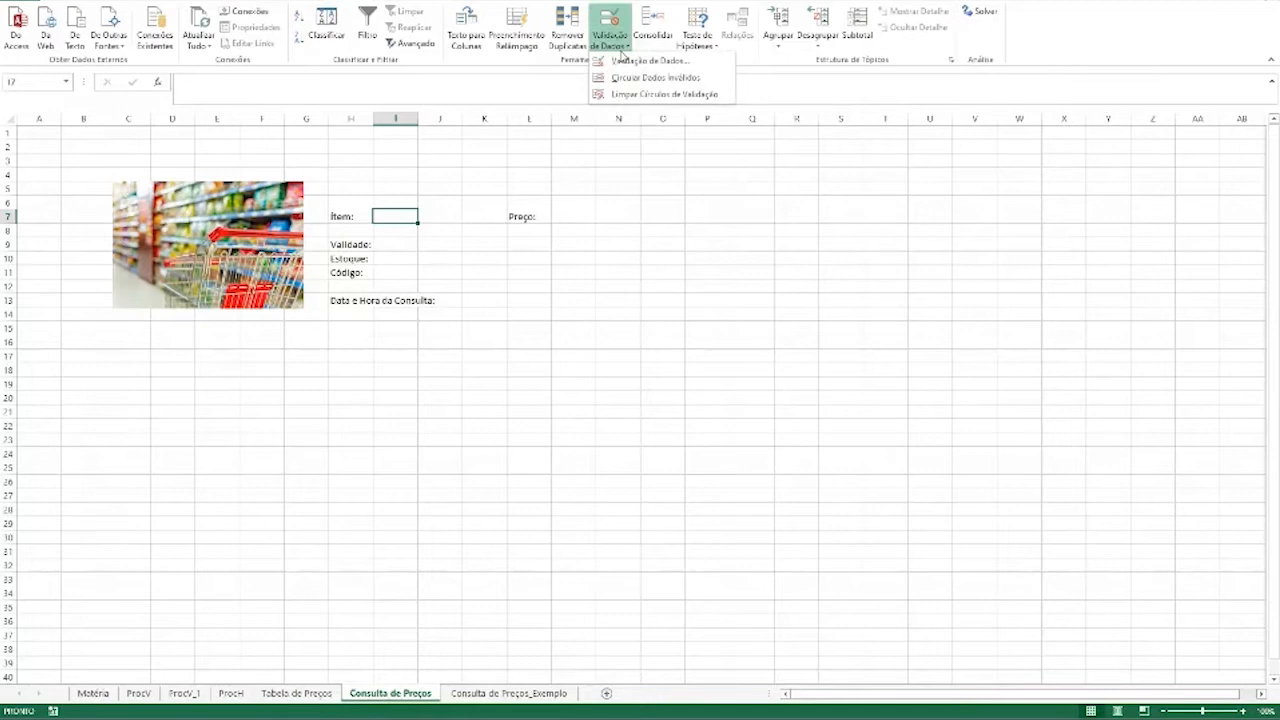
pyautogui.click(648, 61)
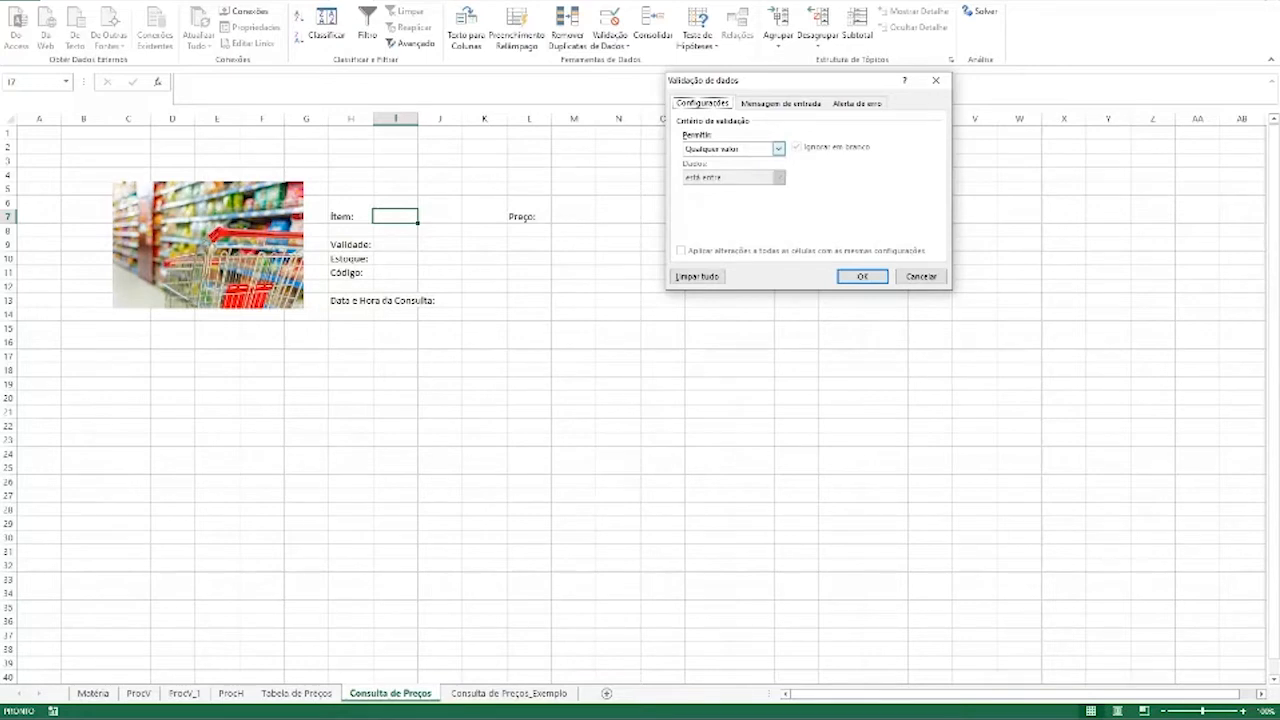
pyautogui.click(778, 148)
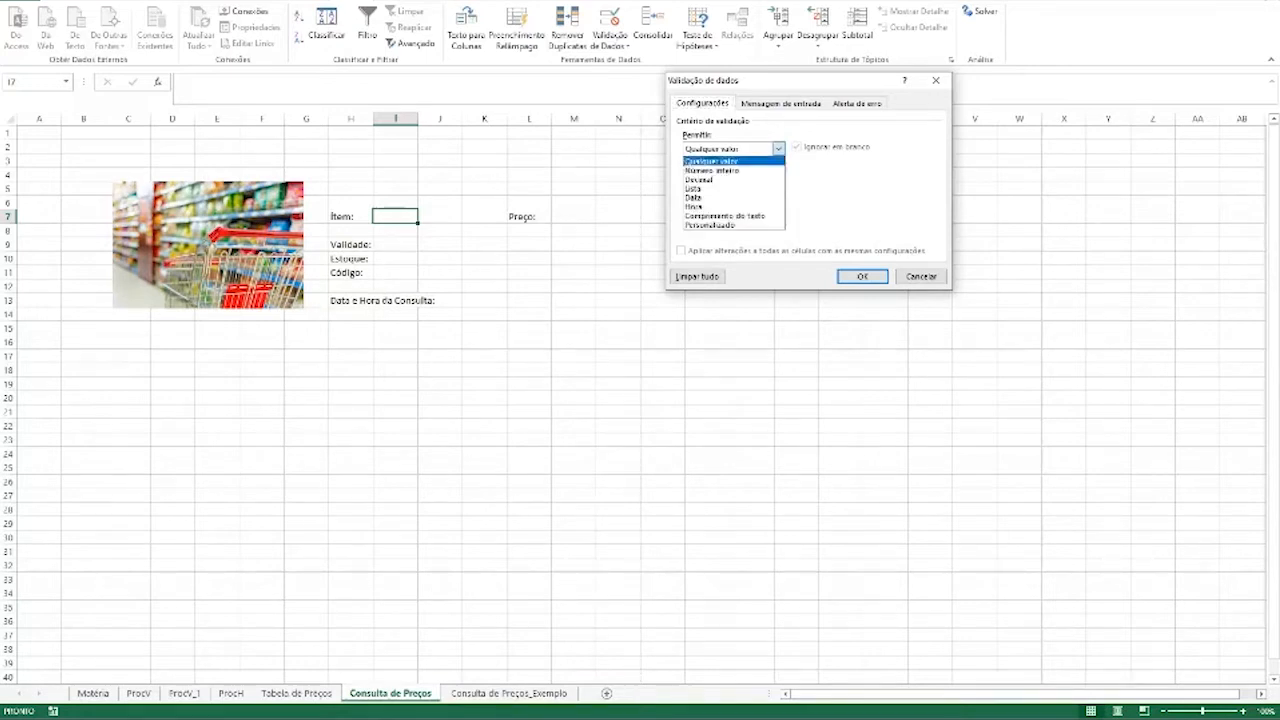
pyautogui.click(733, 188)
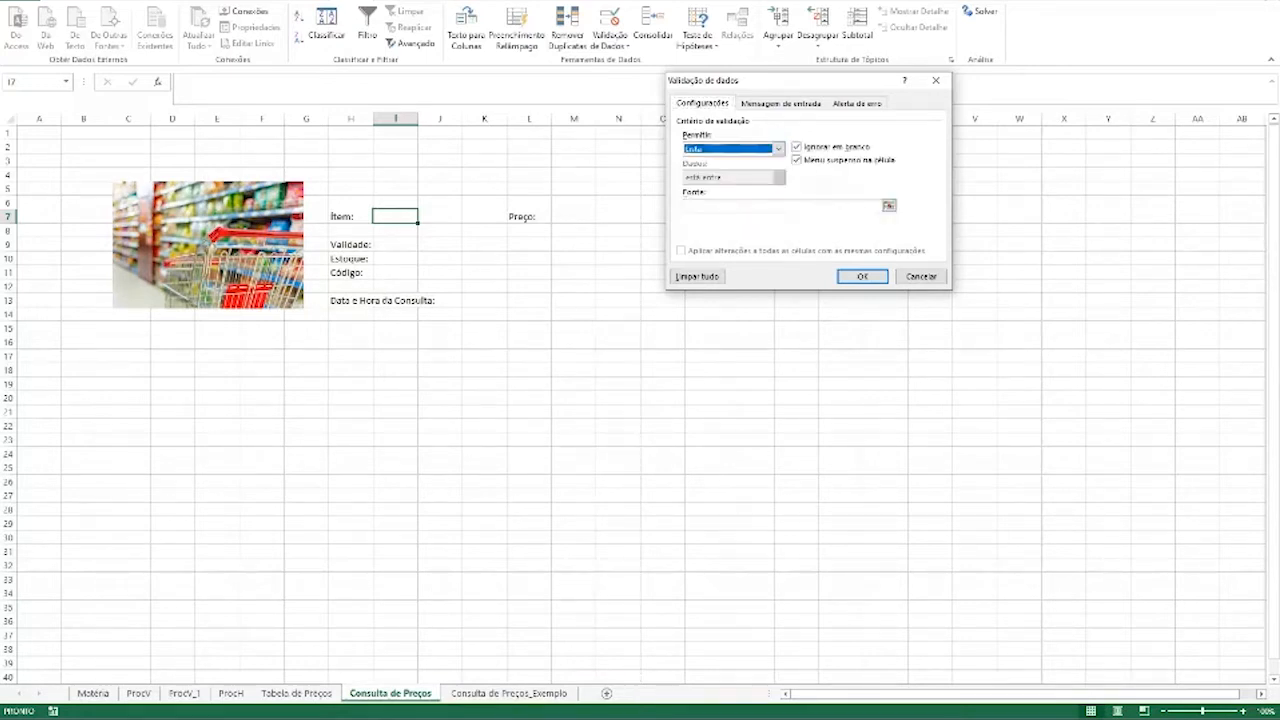
# Set the validation list source to ='Tabela de Preços'!$A$2:$A$265 and apply it to I7
pyautogui.click(876, 205)
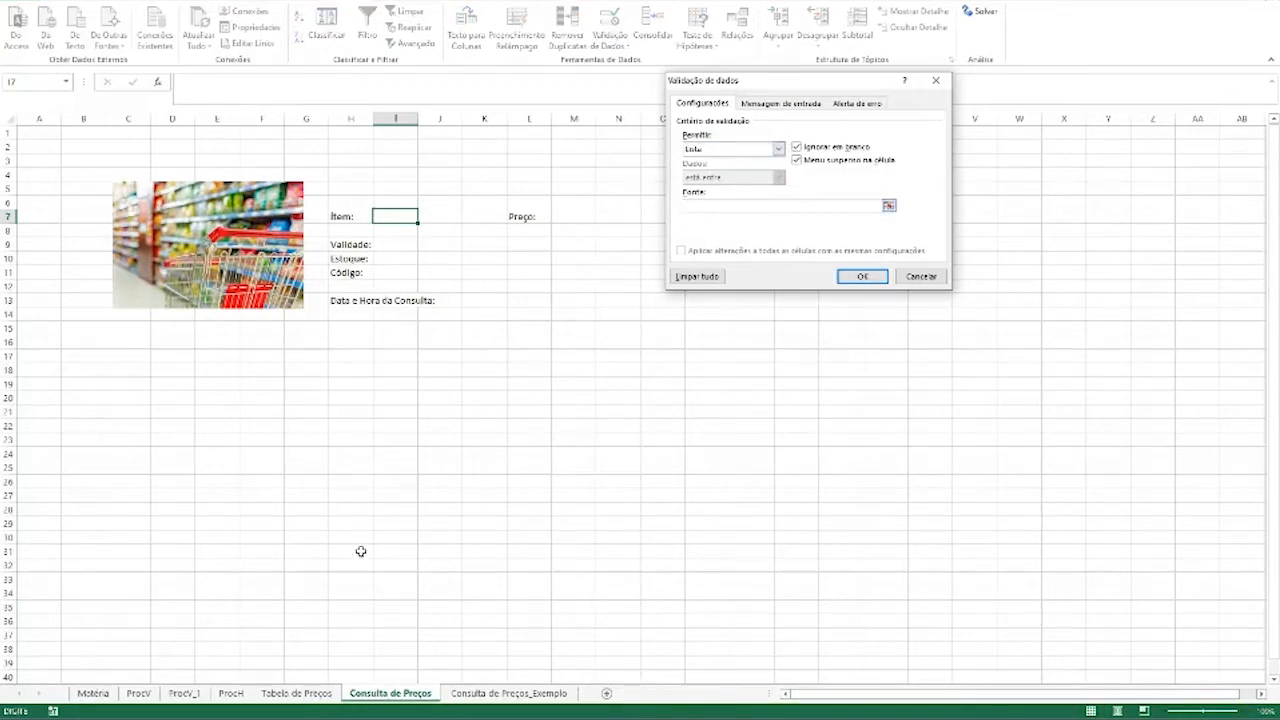
pyautogui.click(300, 693)
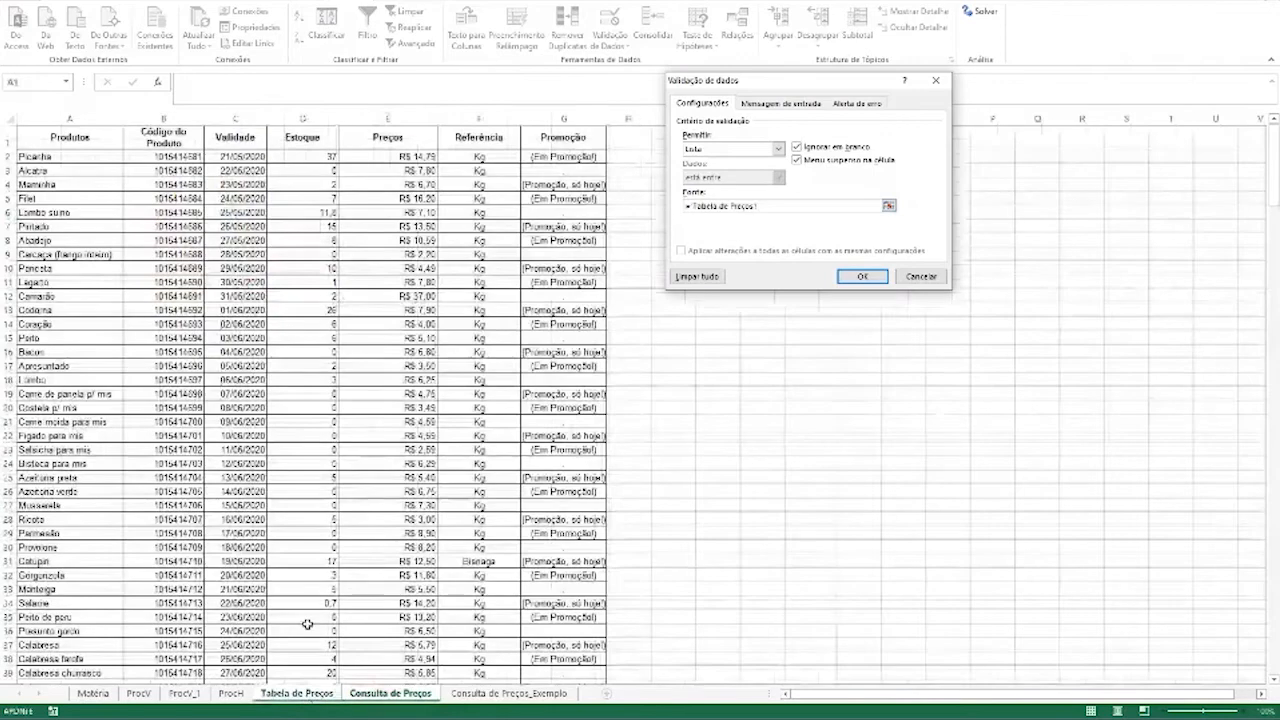
pyautogui.click(90, 158)
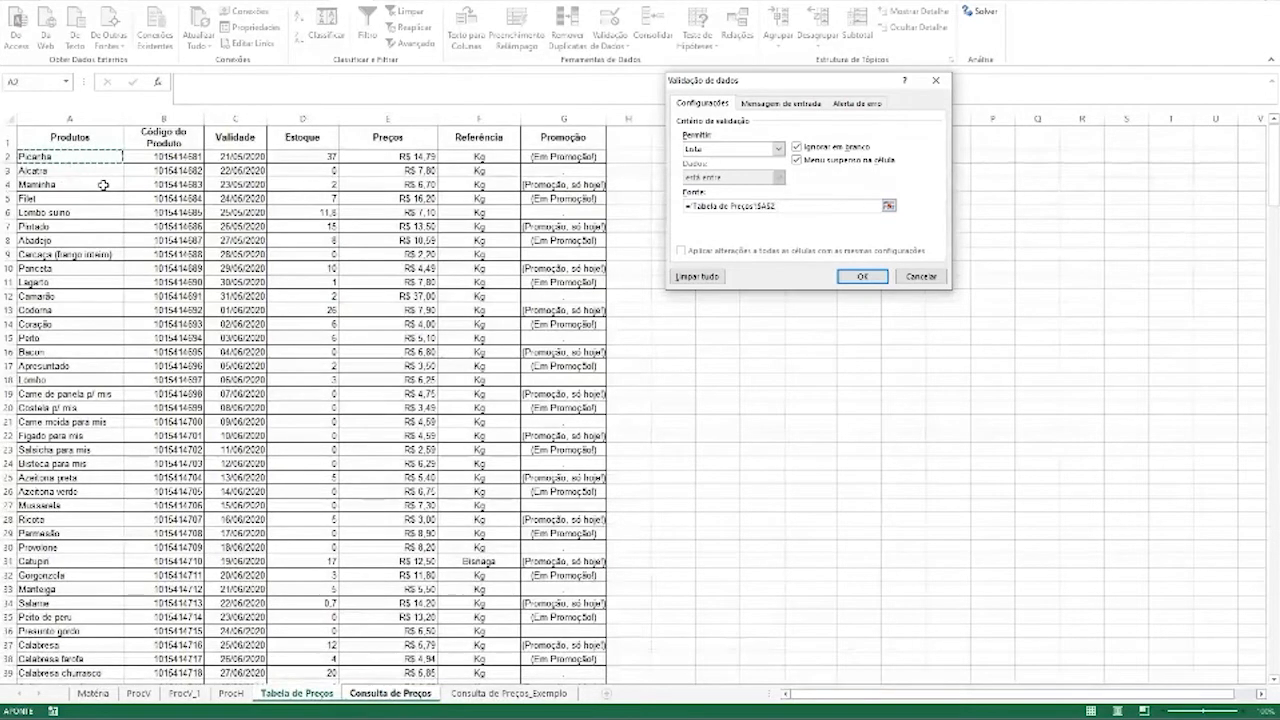
pyautogui.write(':$A$265')
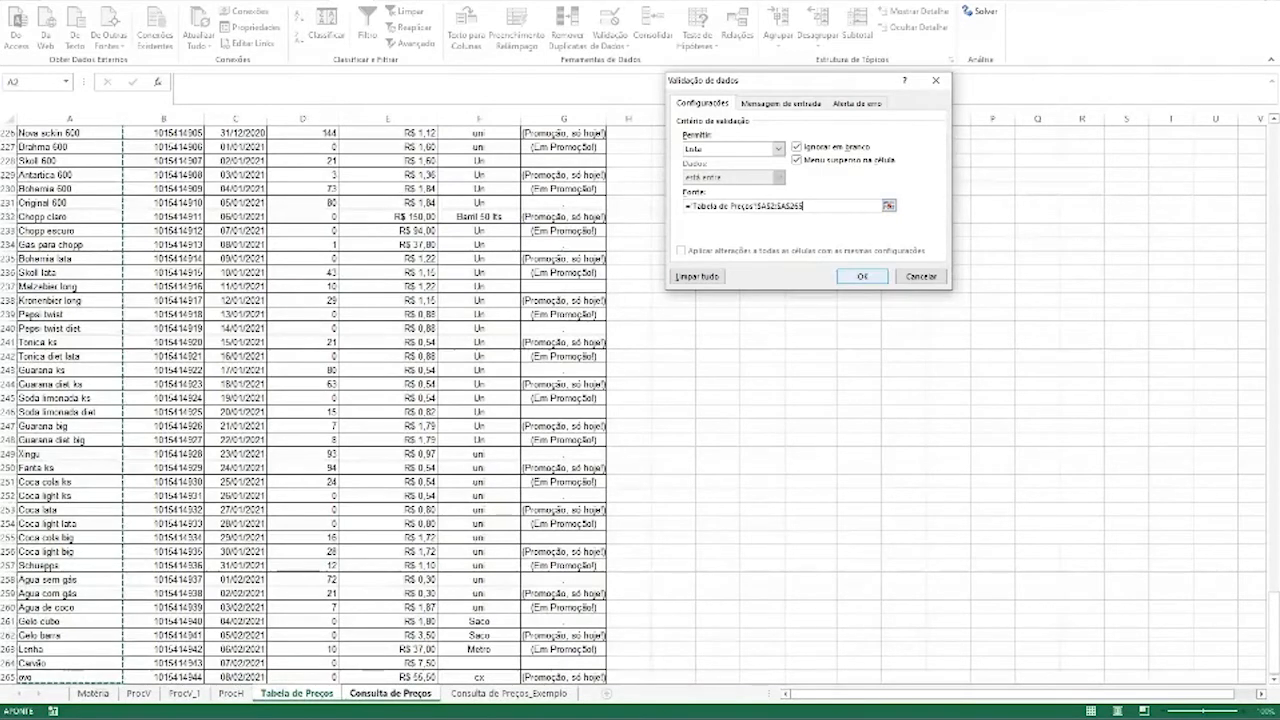
pyautogui.click(862, 276)
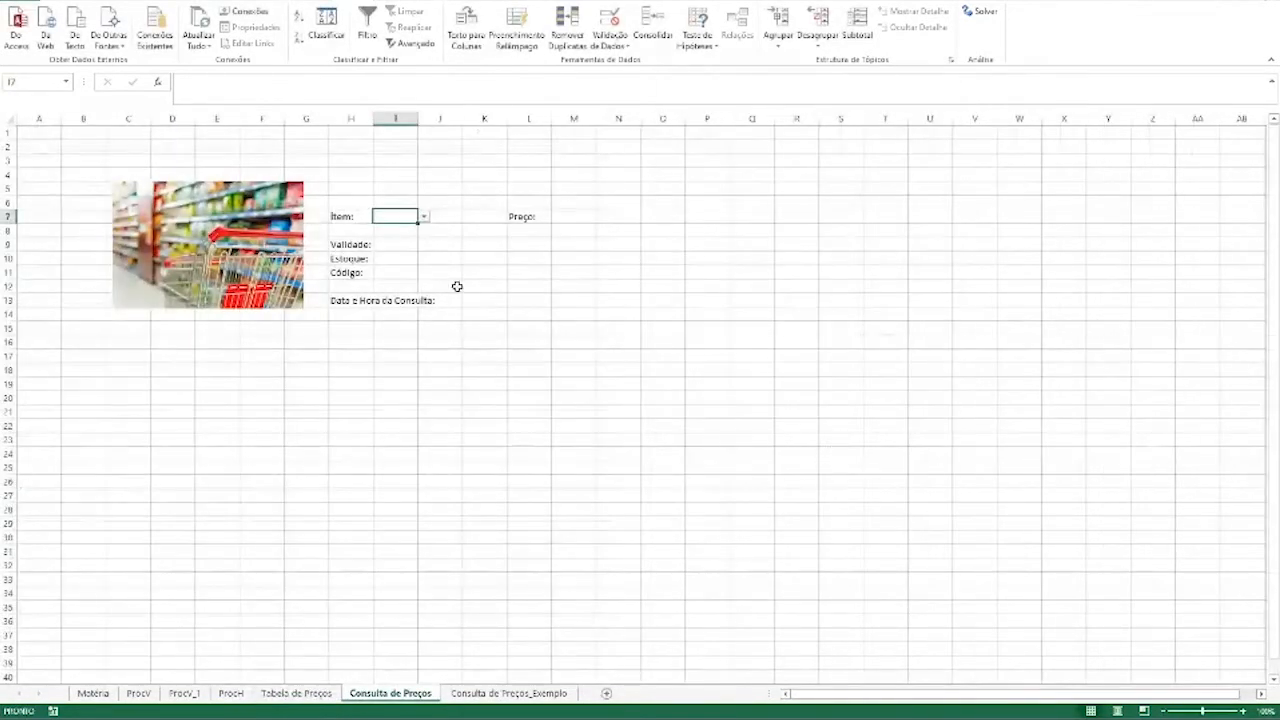
# Test the product list in I7 with a few items such as Alcatra and Maminha, ending with Picanha chosen
pyautogui.click(425, 218)
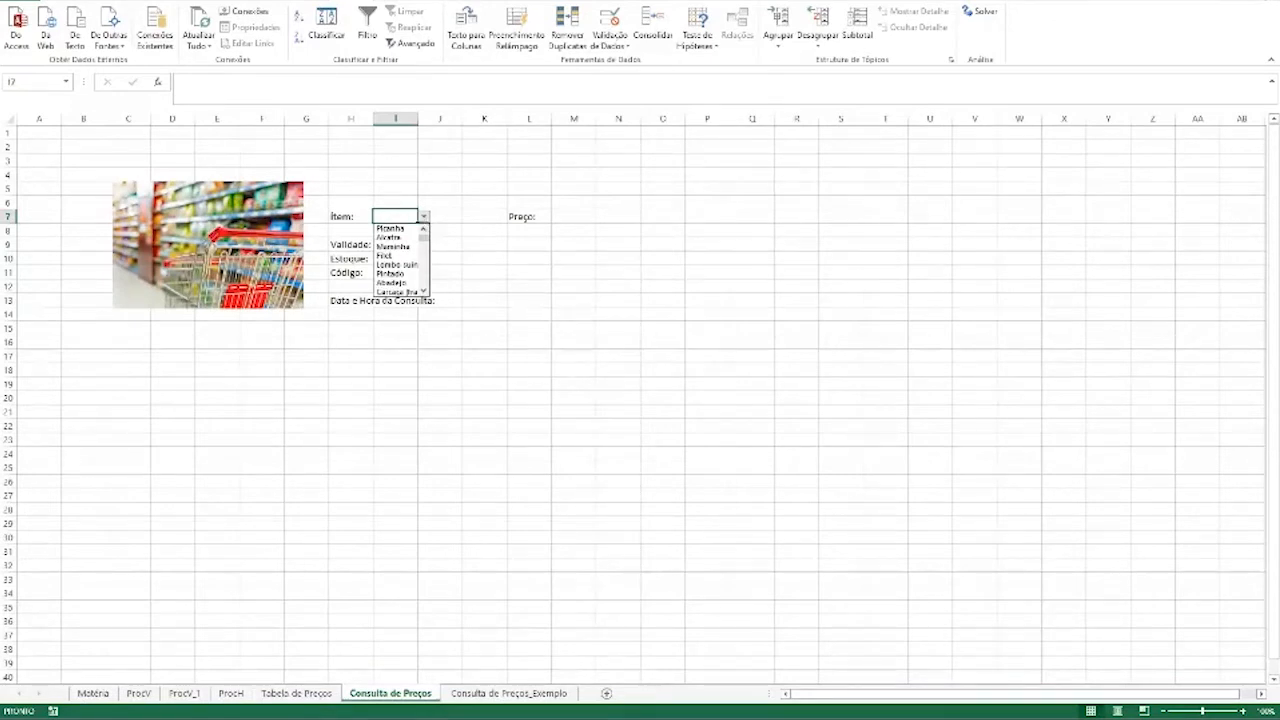
pyautogui.click(402, 229)
pyautogui.click(424, 217)
pyautogui.click(404, 237)
pyautogui.click(424, 217)
pyautogui.click(410, 234)
pyautogui.click(424, 217)
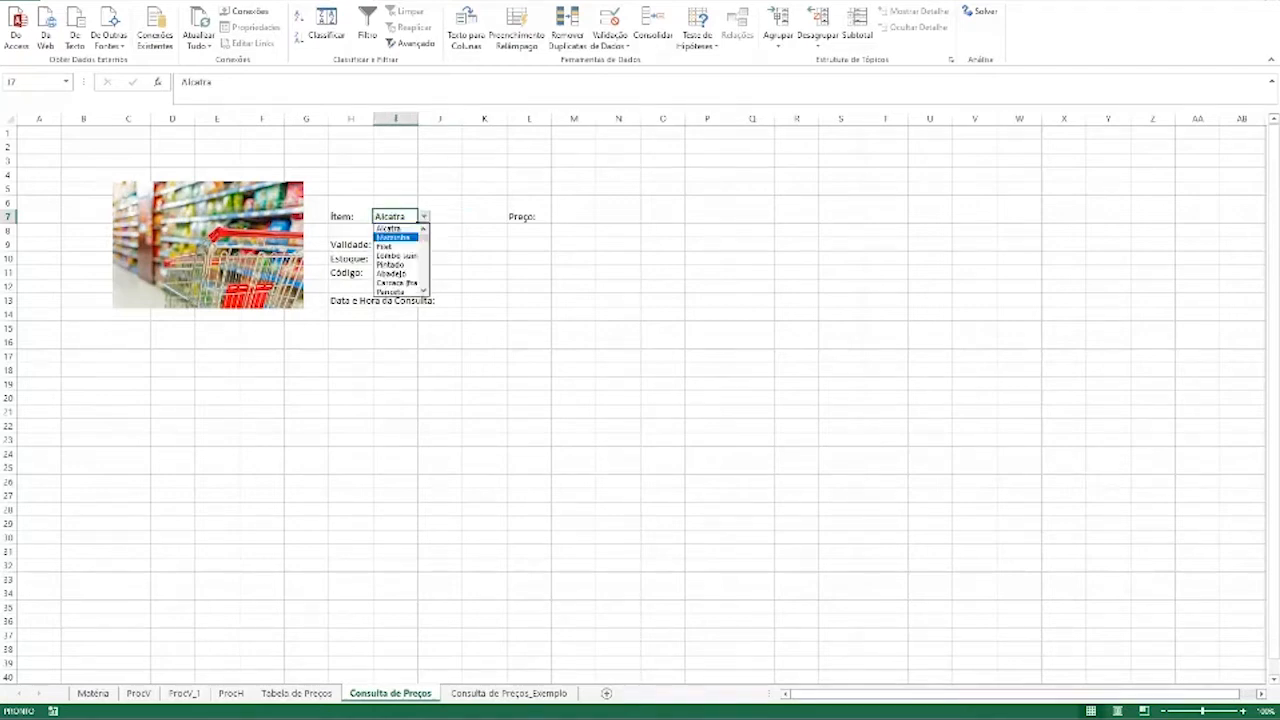
pyautogui.click(397, 260)
pyautogui.click(424, 217)
pyautogui.scroll(-5, 400, 260)
pyautogui.scroll(5, 400, 260)
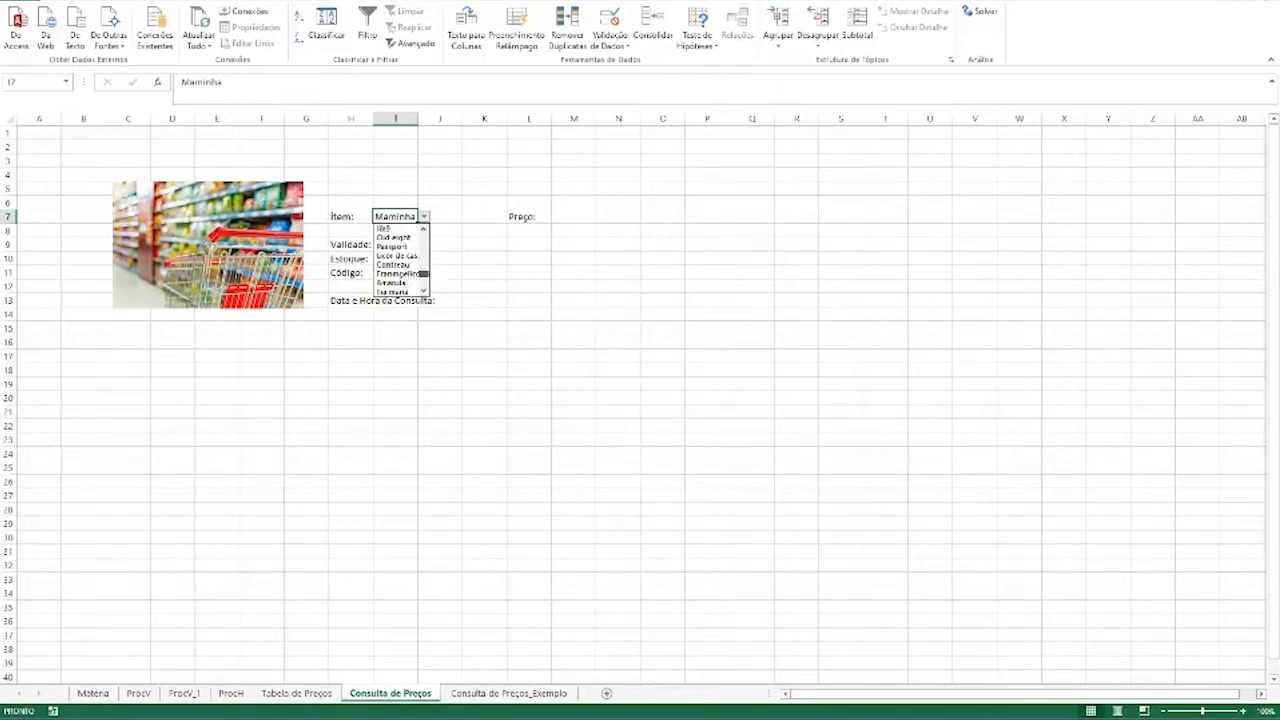
pyautogui.click(405, 228)
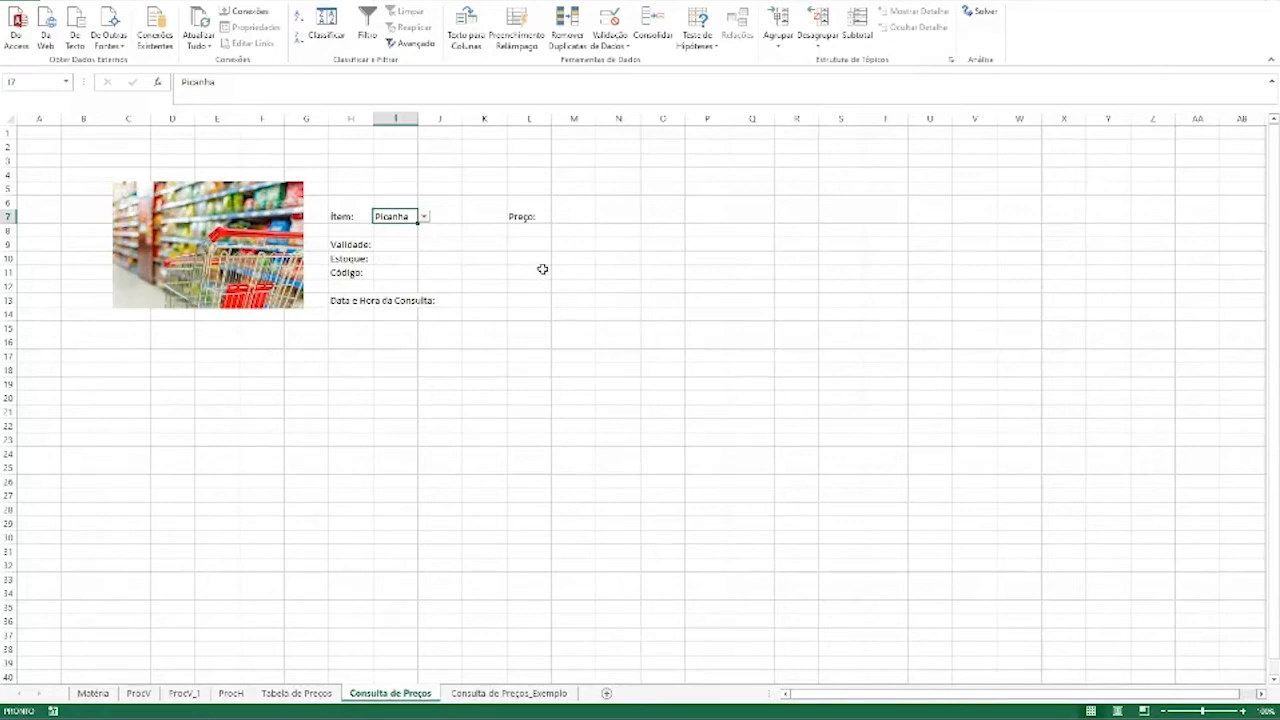
# Begin a PROCV formula in M7 with the absolute reference $I$7 as the lookup value
pyautogui.click(576, 216)
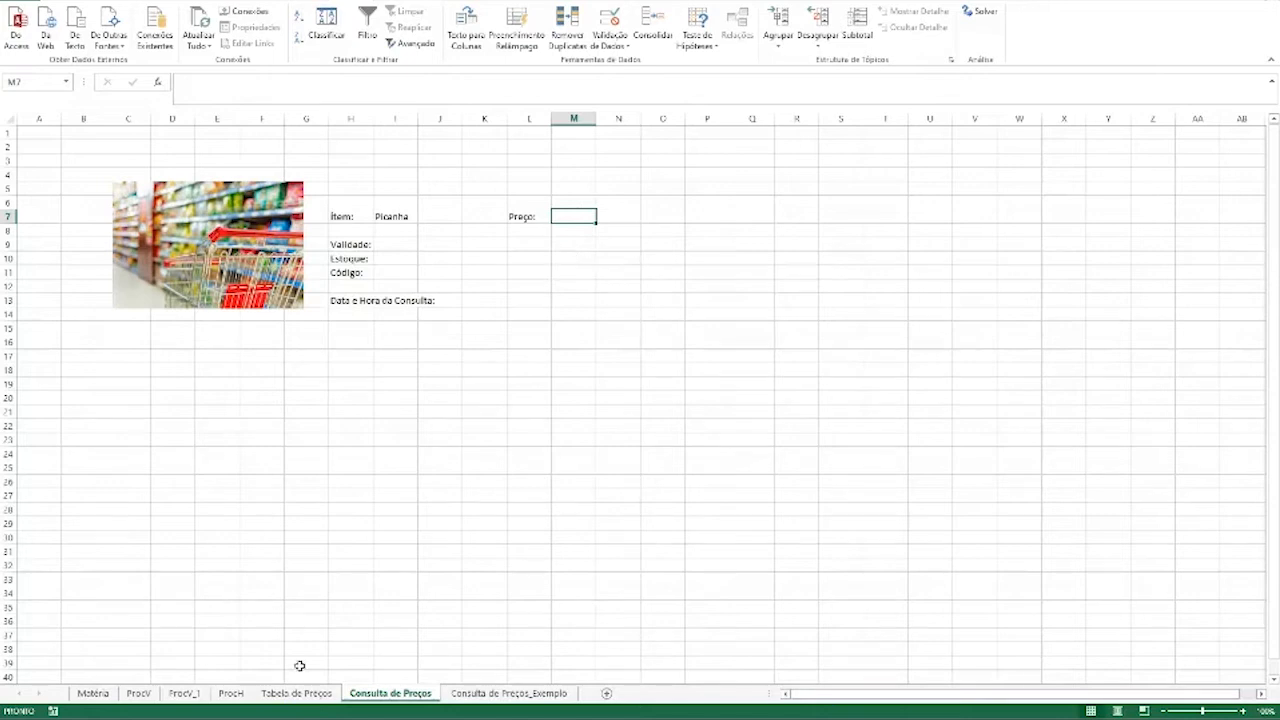
pyautogui.click(306, 698)
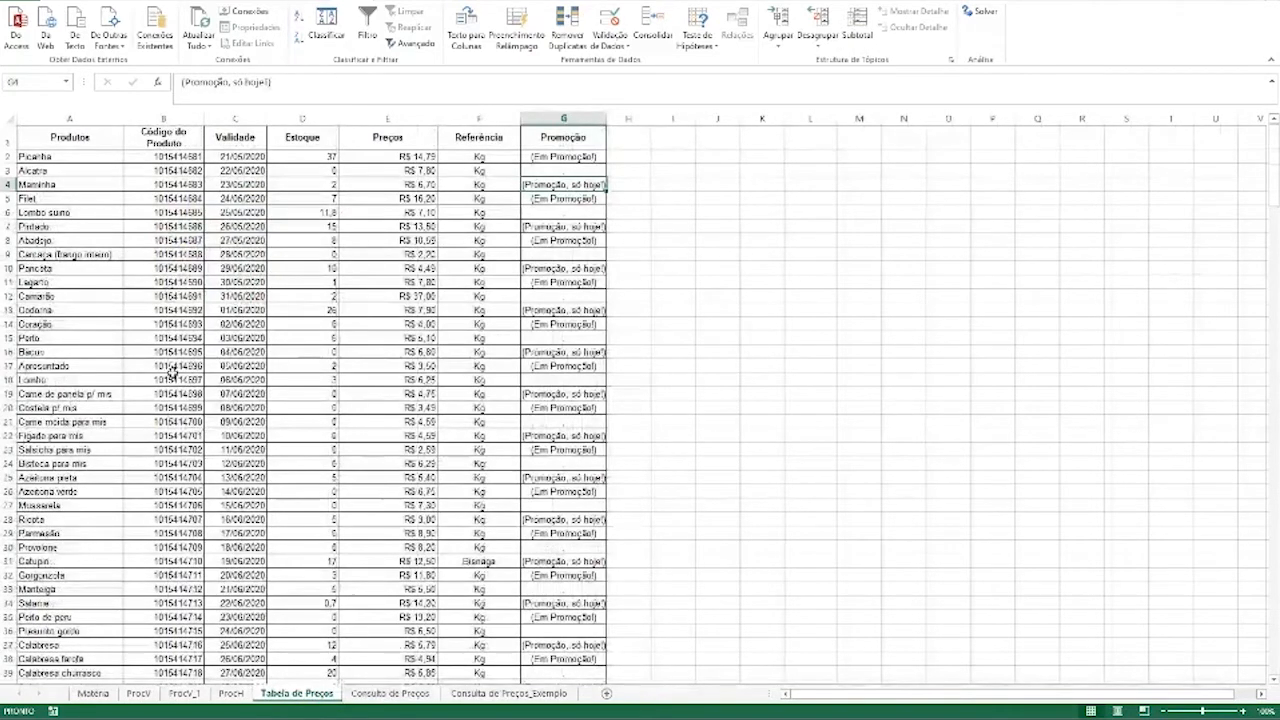
pyautogui.click(390, 693)
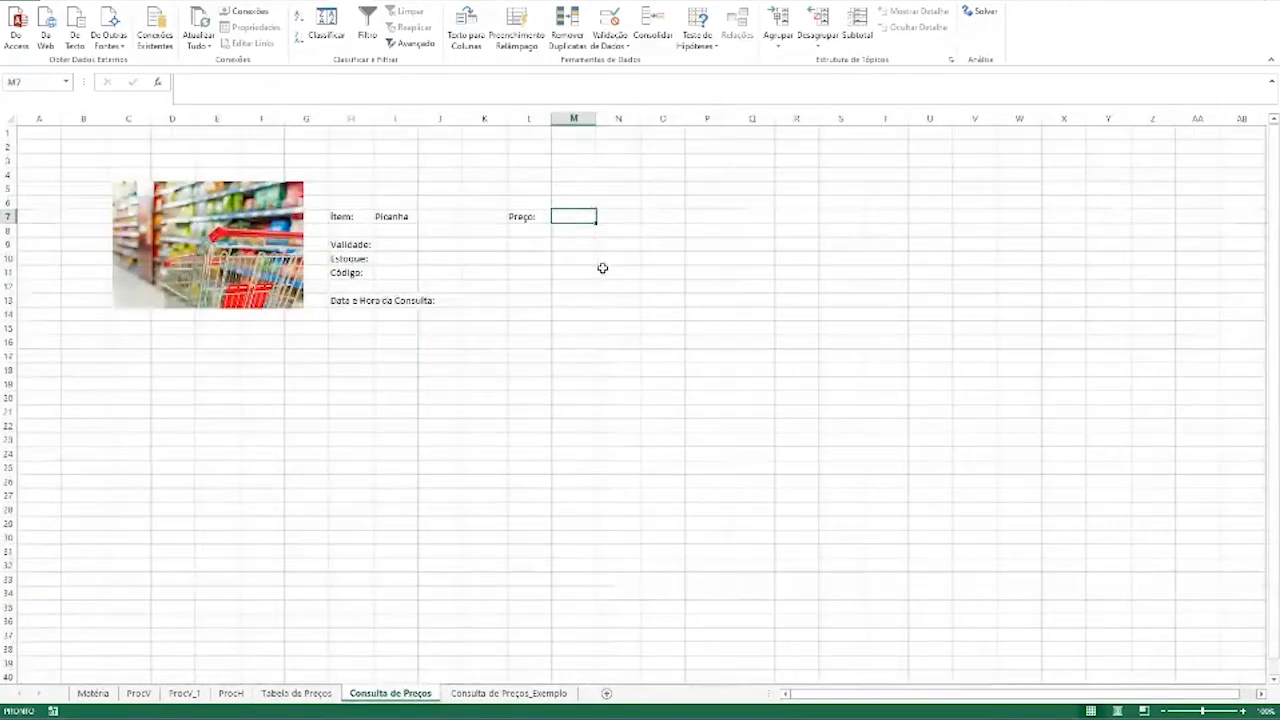
pyautogui.write('=procv')
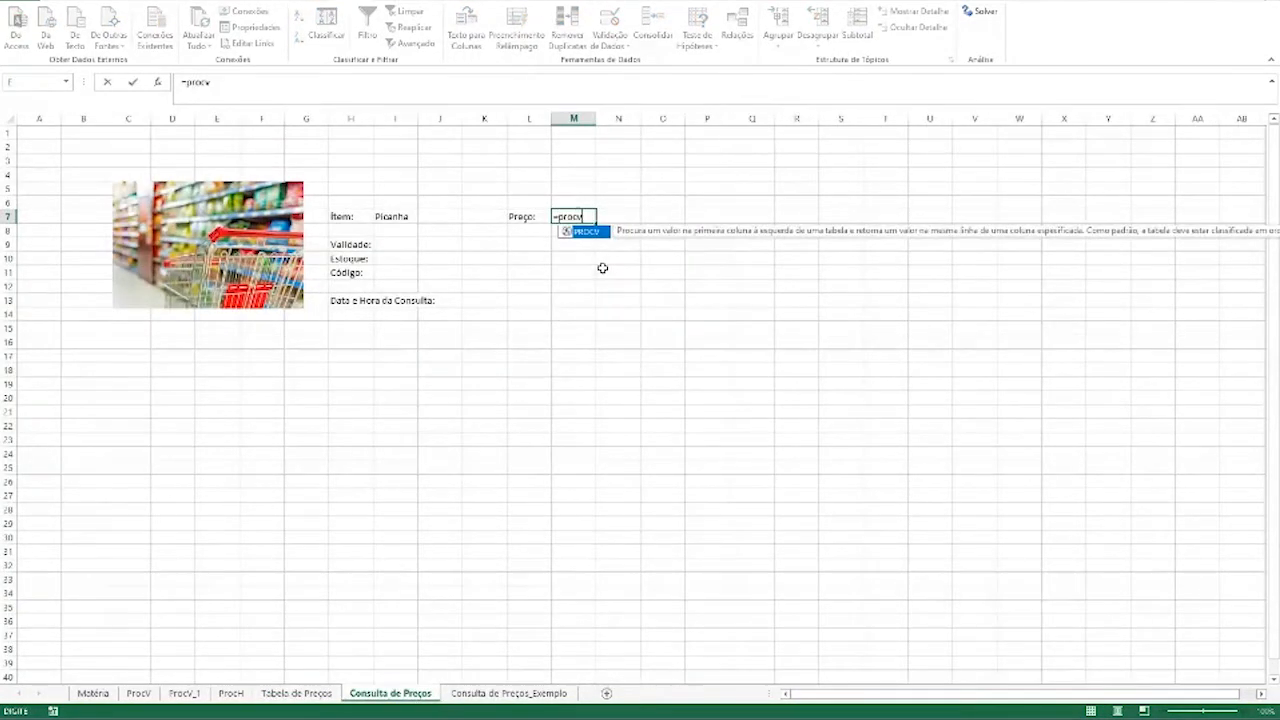
pyautogui.press('Tab')
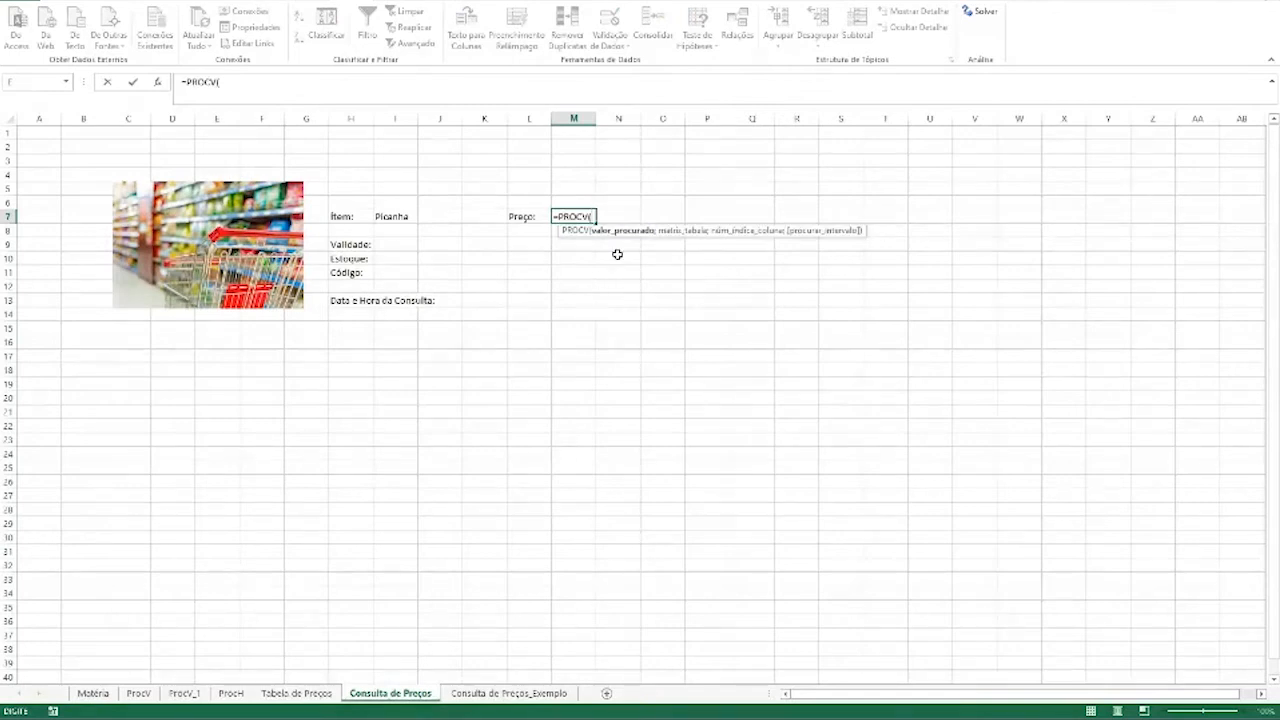
pyautogui.click(409, 216)
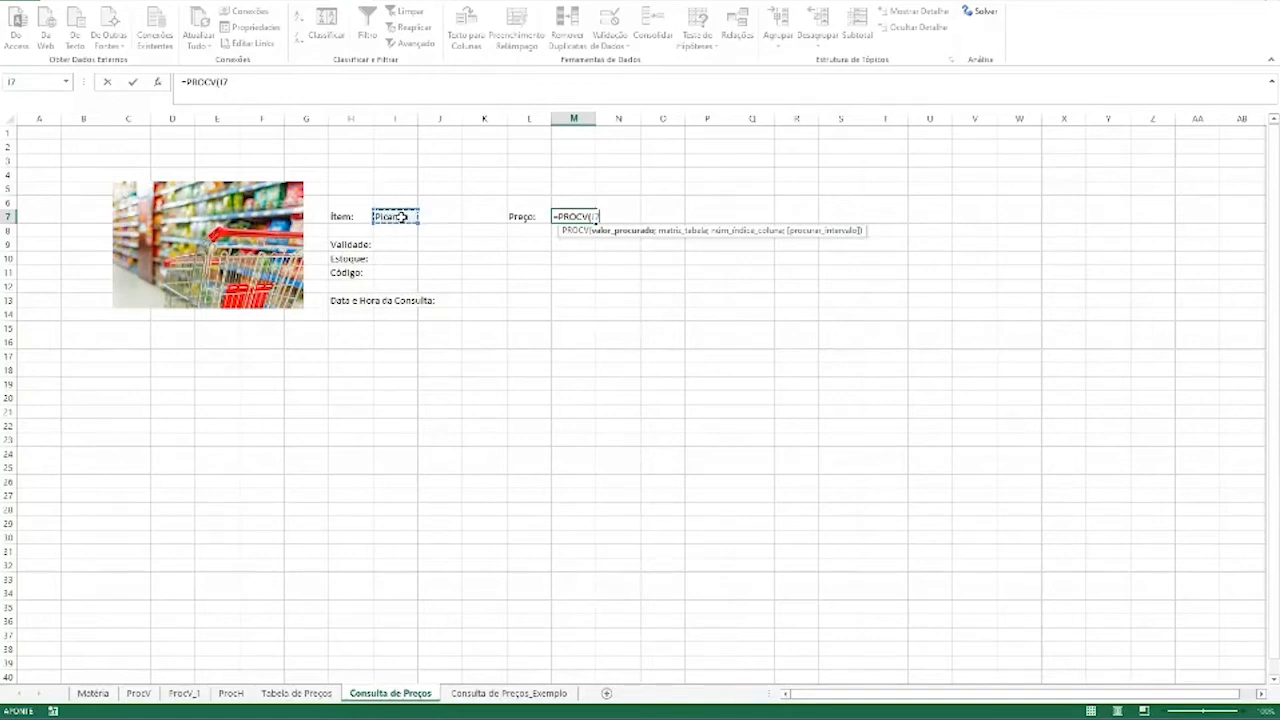
pyautogui.press('F4')
pyautogui.write(';')
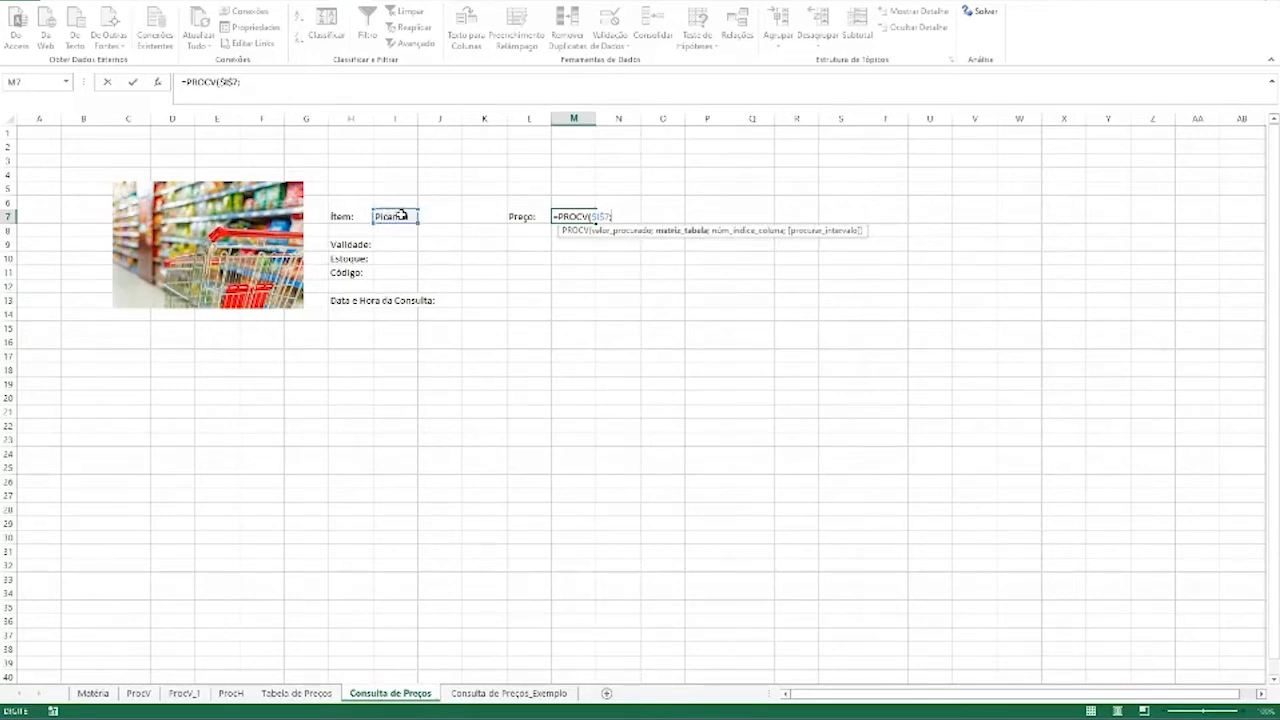
# Add the whole product table 'Tabela de Preços'!$A$1:$G$265 as the PROCV table array, with absolute references
pyautogui.click(303, 699)
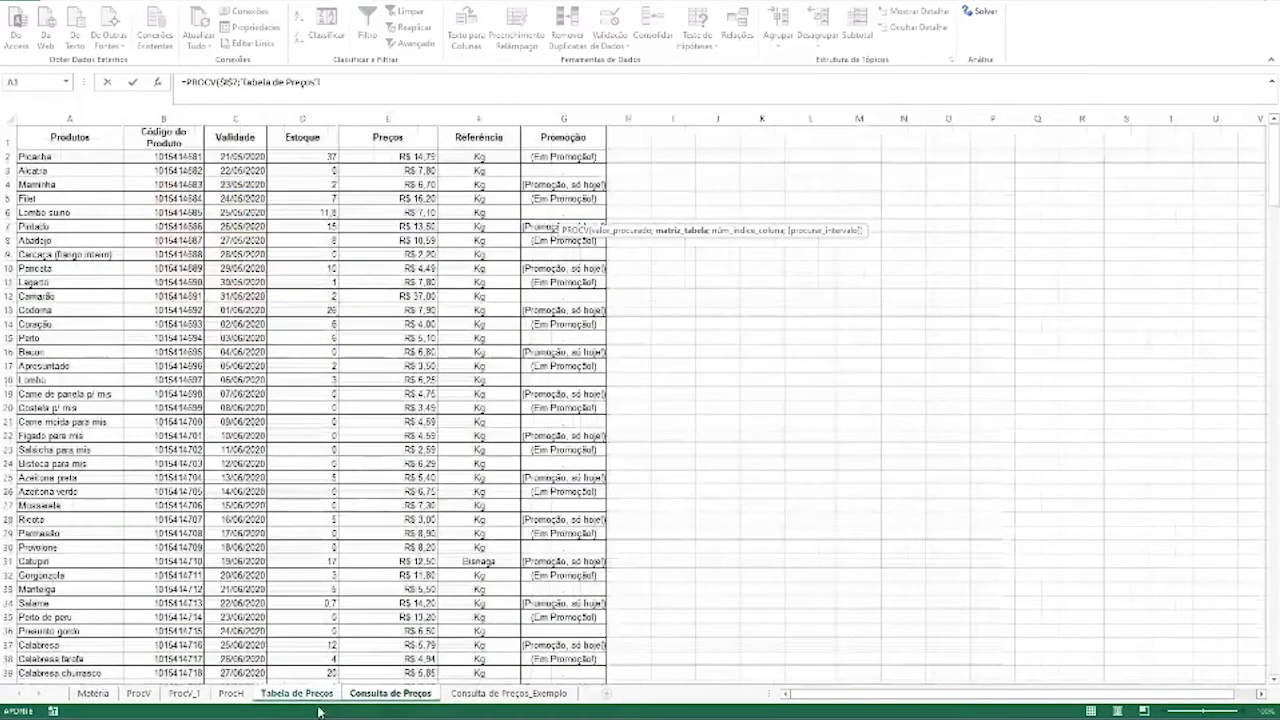
pyautogui.click(92, 136)
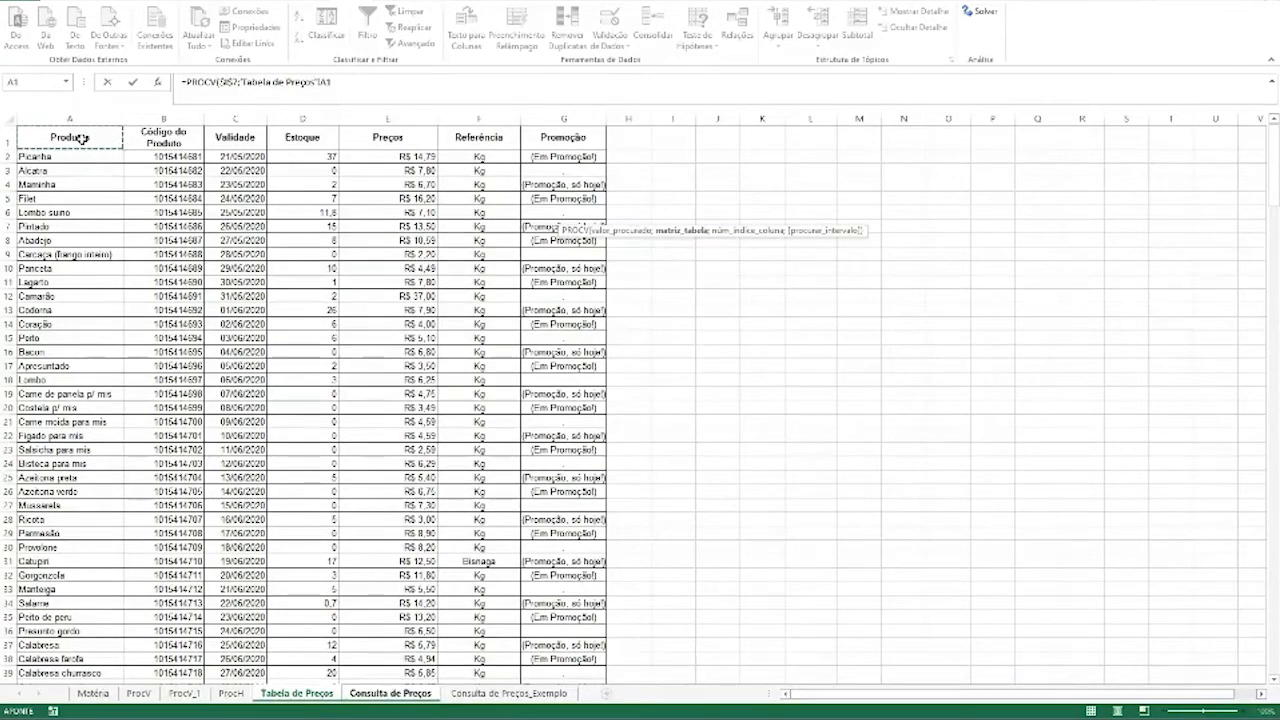
pyautogui.hotkey('ctrl', 'shift', 'Down')
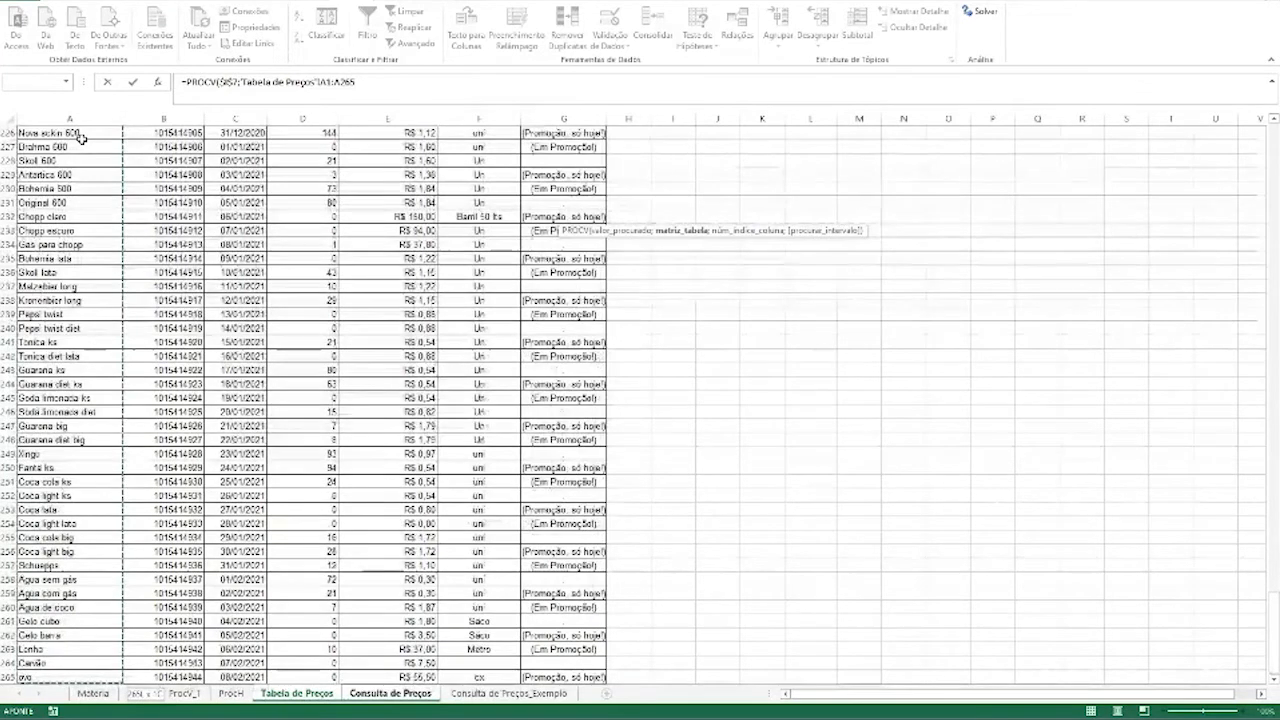
pyautogui.hotkey('ctrl', 'shift', 'Right')
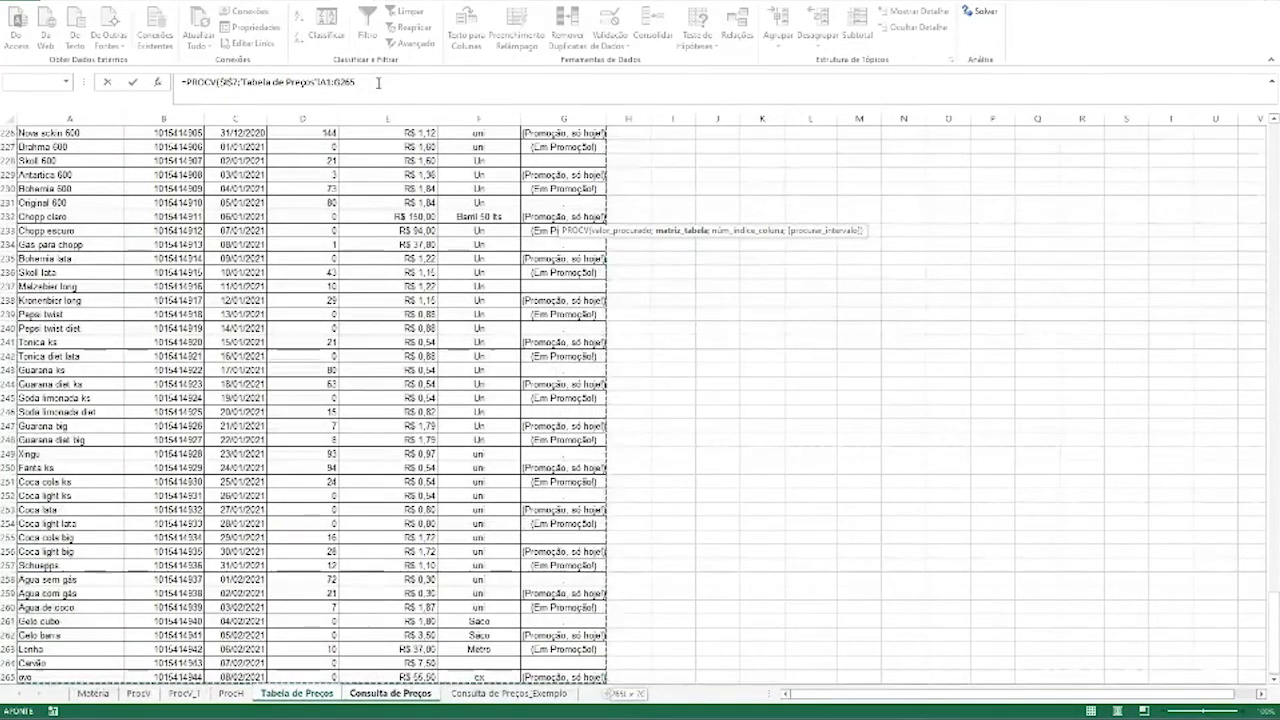
pyautogui.click(377, 83)
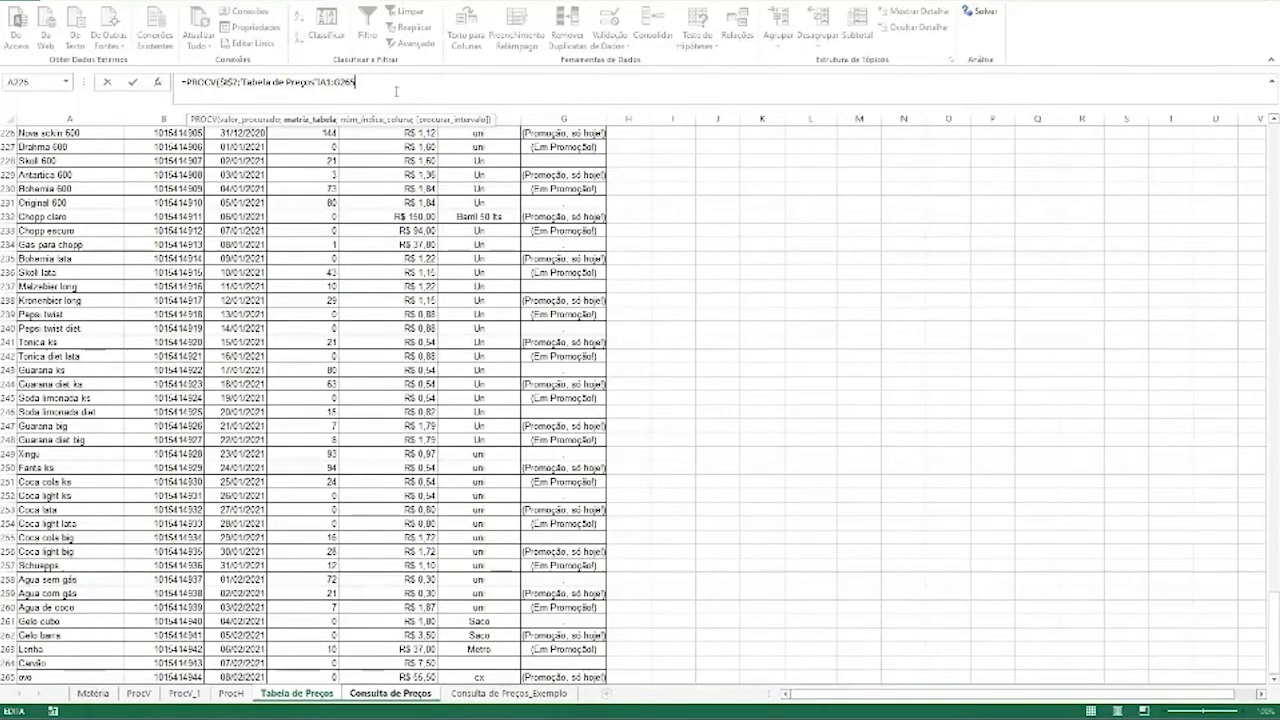
pyautogui.press('F4')
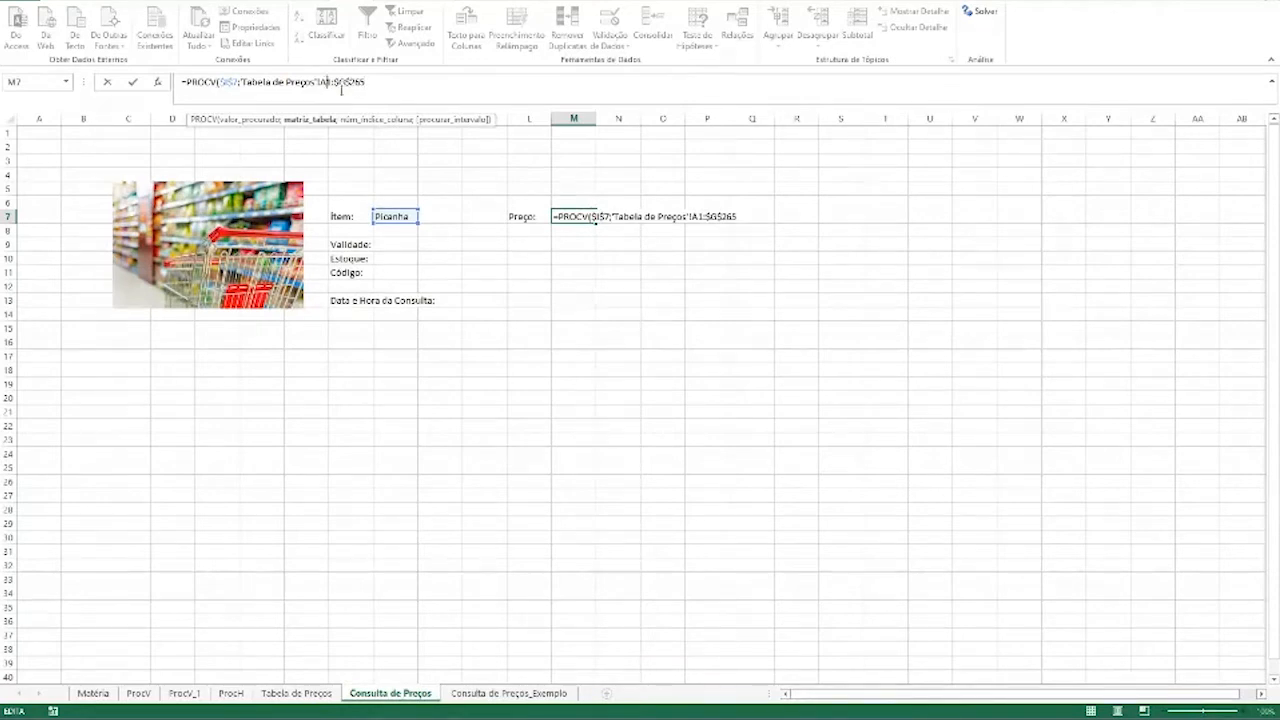
pyautogui.press('F4')
pyautogui.click(383, 92)
pyautogui.write(';')
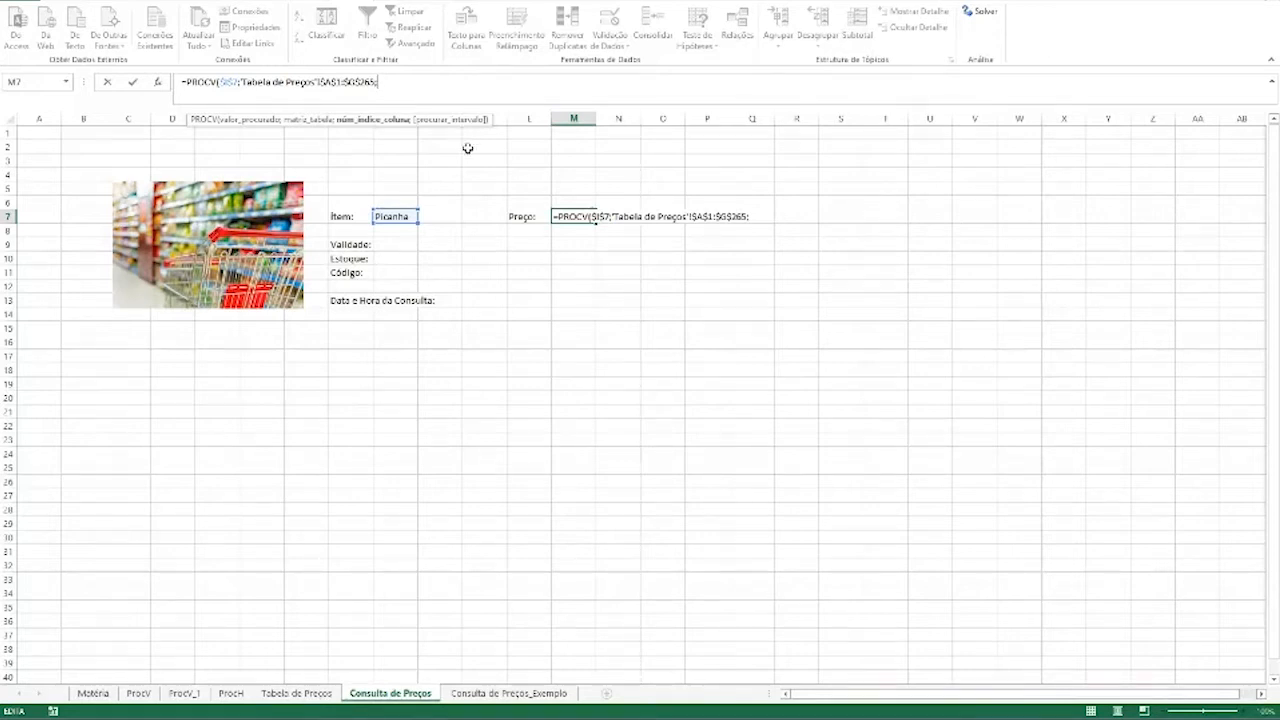
# Complete the M7 PROCV formula with column index 5 for Preços and 0 for an exact match
pyautogui.click(298, 694)
pyautogui.scroll(20, 285, 601)
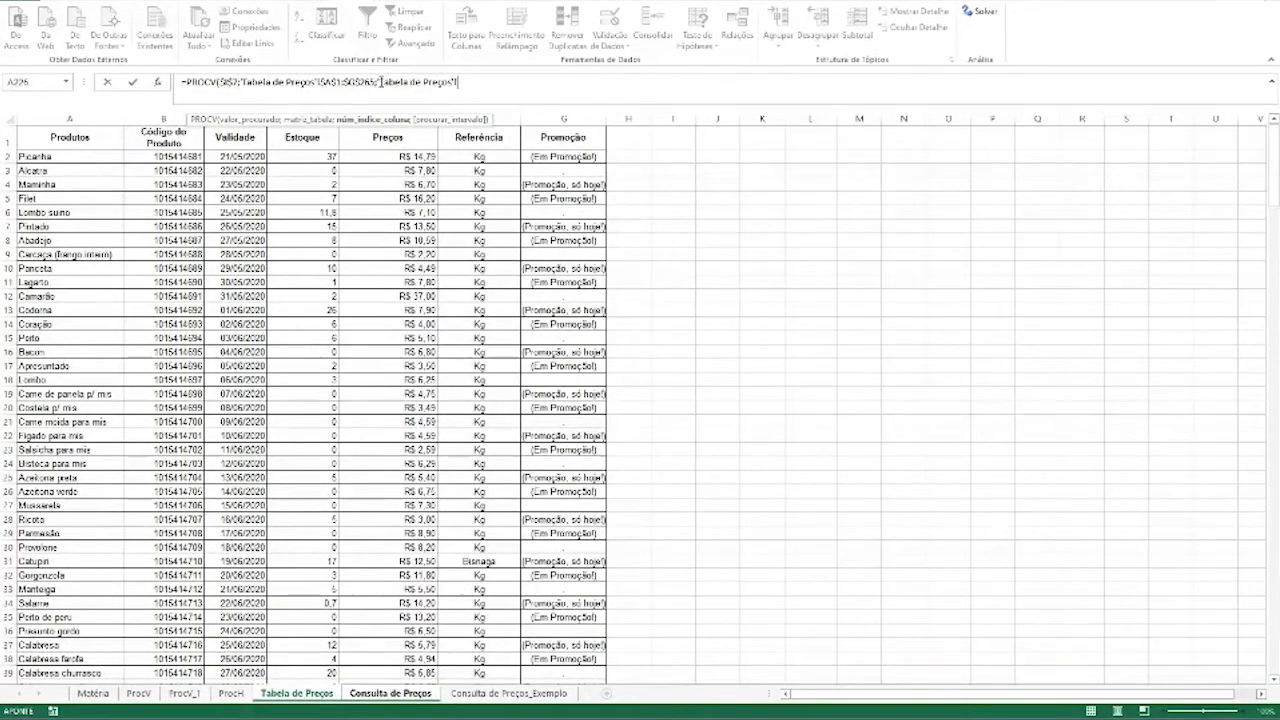
pyautogui.moveTo(381, 82); pyautogui.dragTo(474, 90)
pyautogui.press('BackSpace')
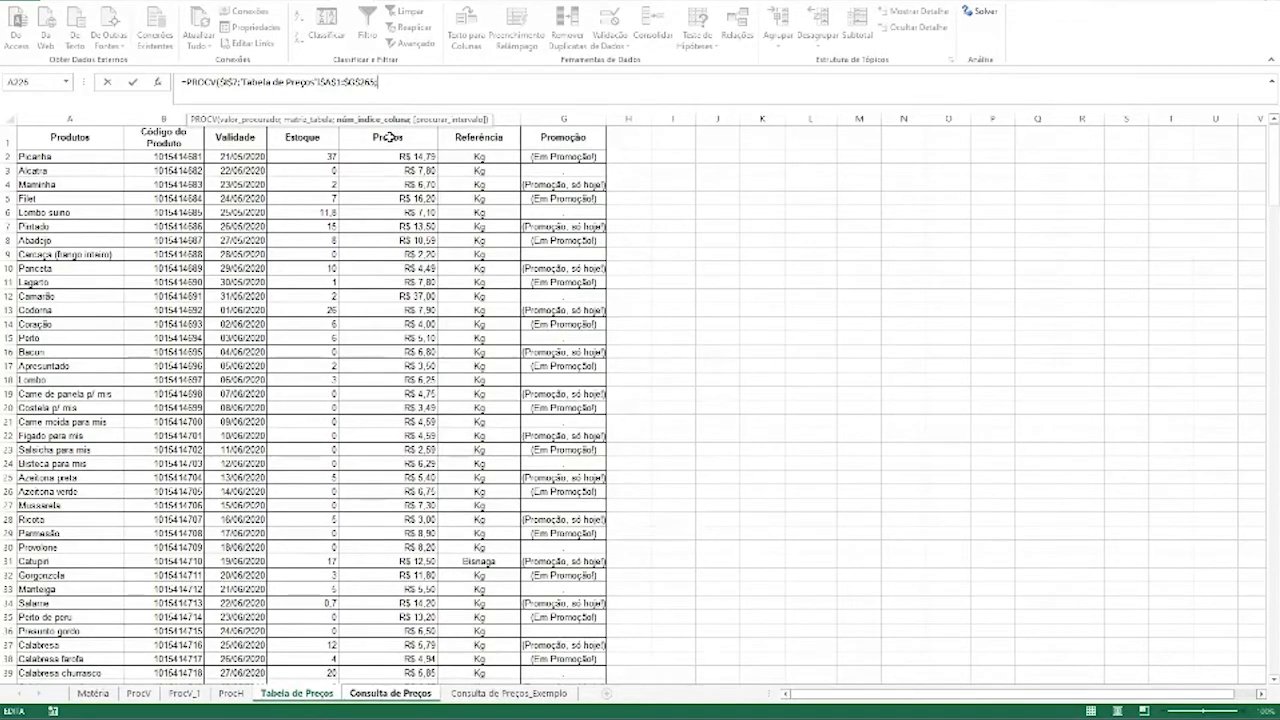
pyautogui.write('5;')
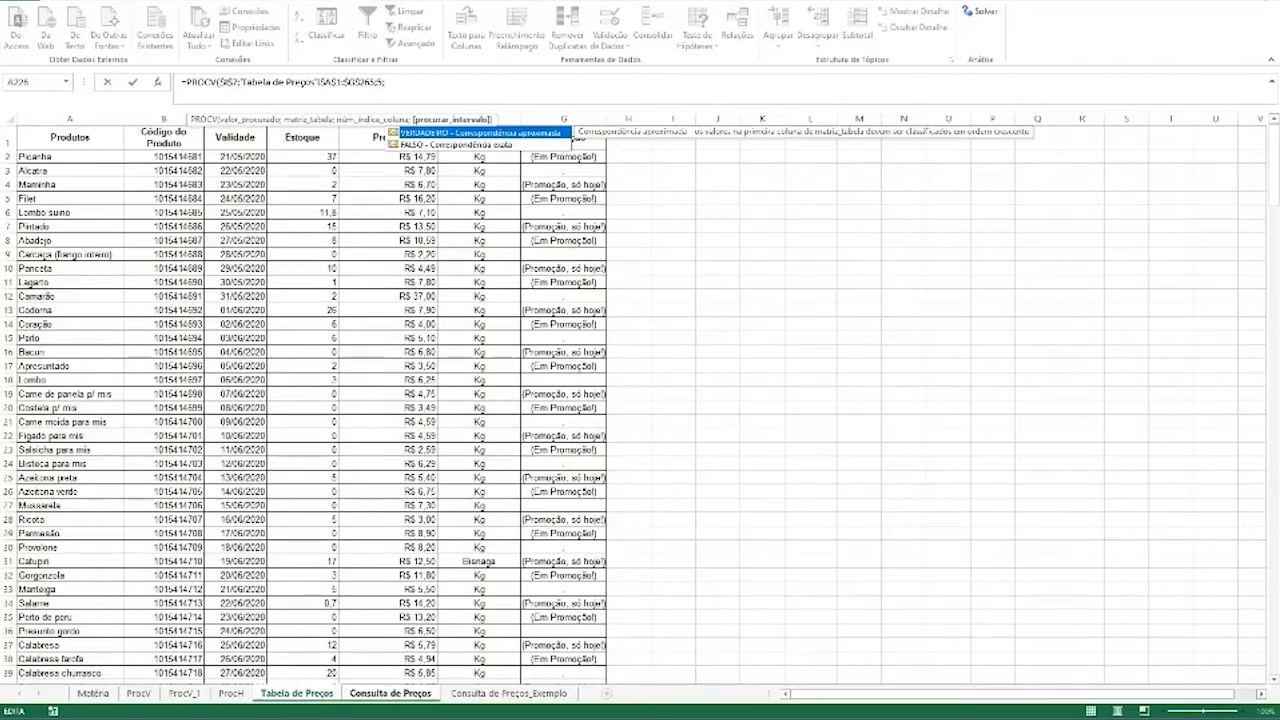
pyautogui.write('0')
pyautogui.press('Return')
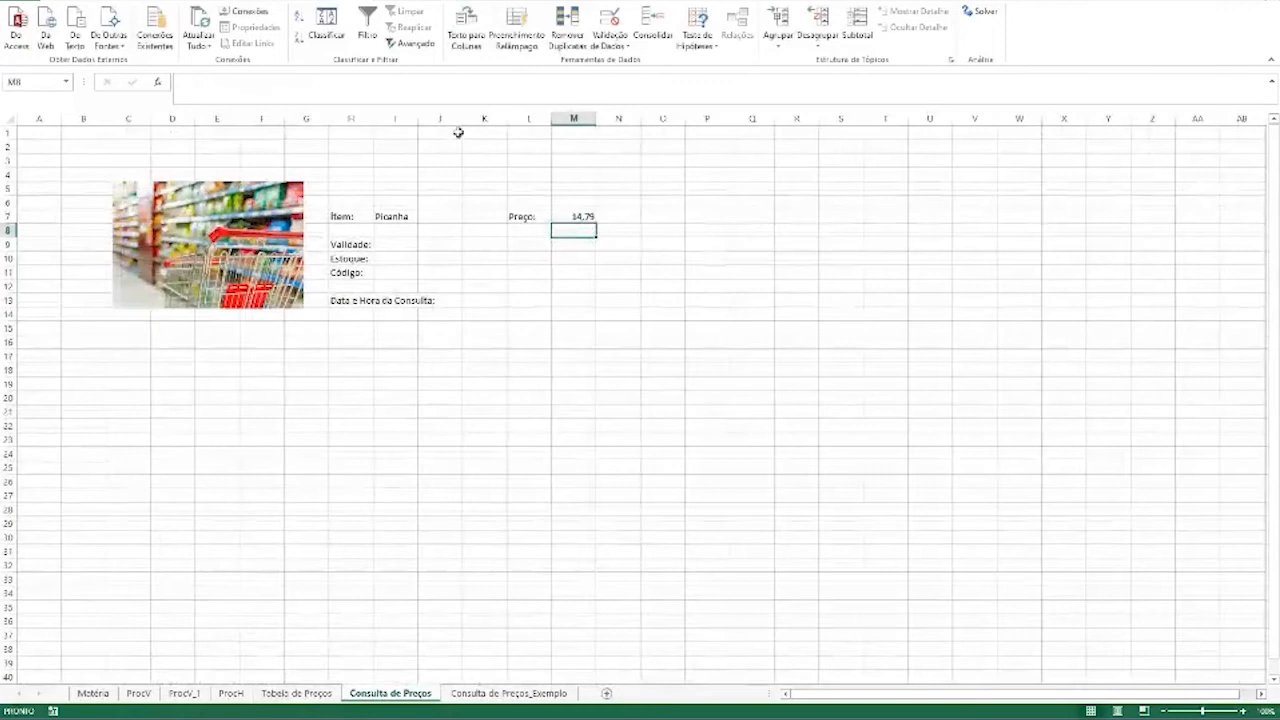
# Compare the price returned in M7 with Picanha's price on the Tabela de Preços sheet
pyautogui.click(588, 216)
pyautogui.click(391, 216)
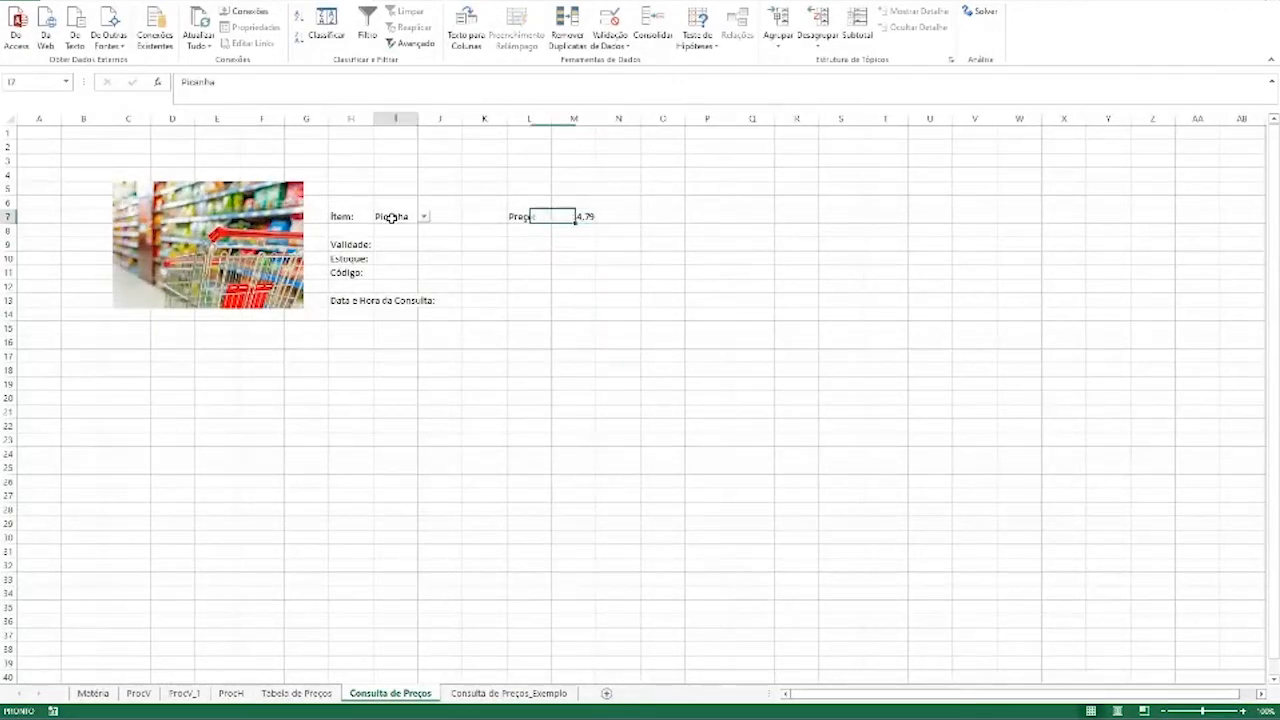
pyautogui.click(580, 214)
pyautogui.click(312, 700)
pyautogui.click(100, 156)
pyautogui.click(420, 157)
pyautogui.click(390, 693)
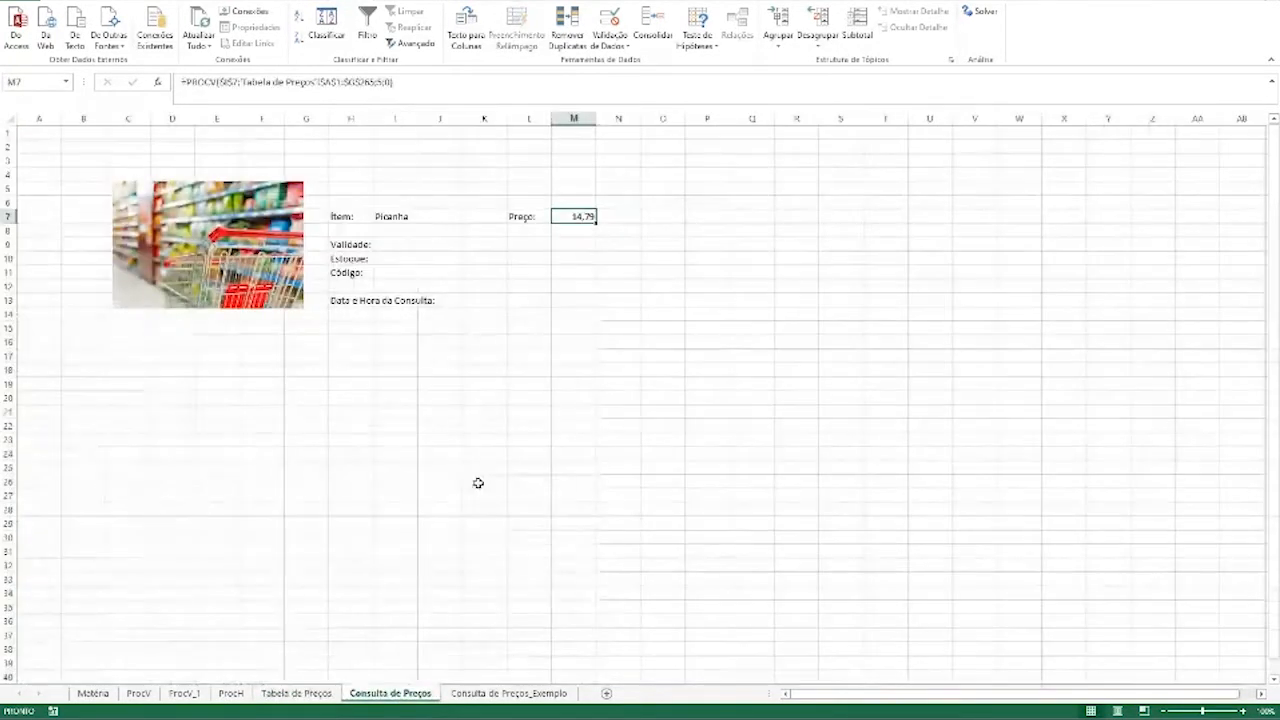
# Format the price in M7 with the R$ accounting number format
pyautogui.click(115, 3)
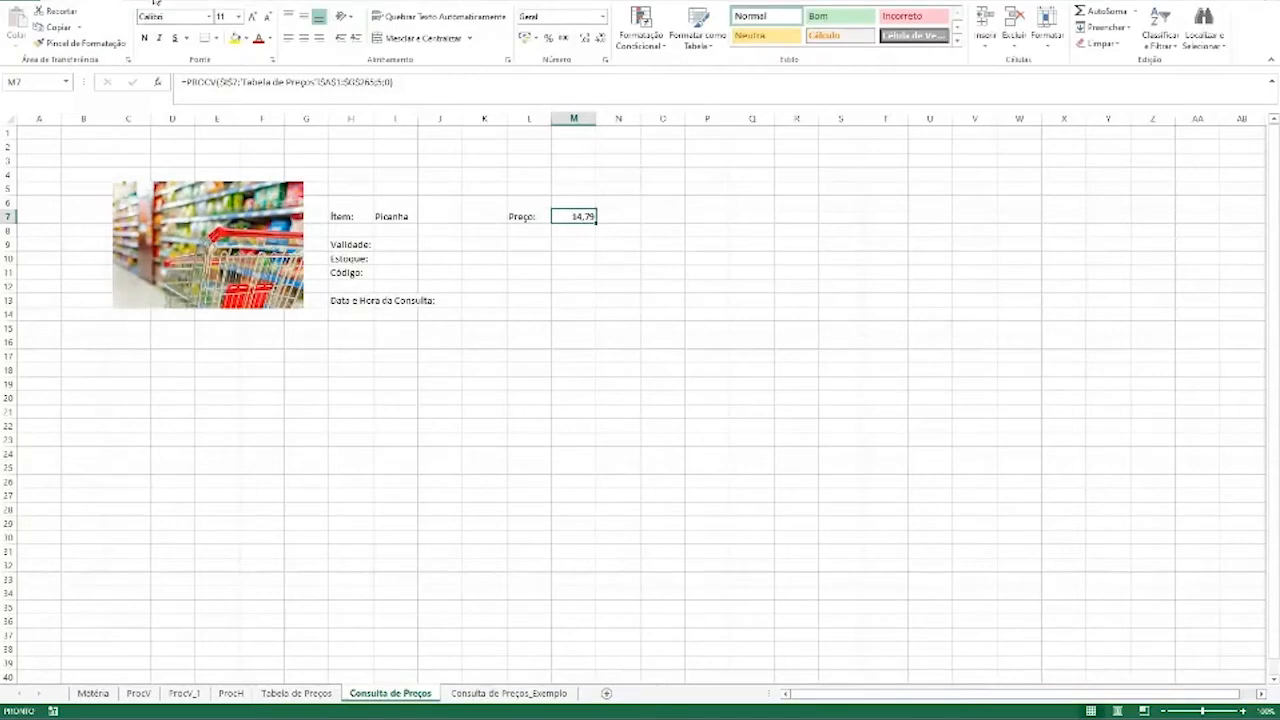
pyautogui.click(522, 37)
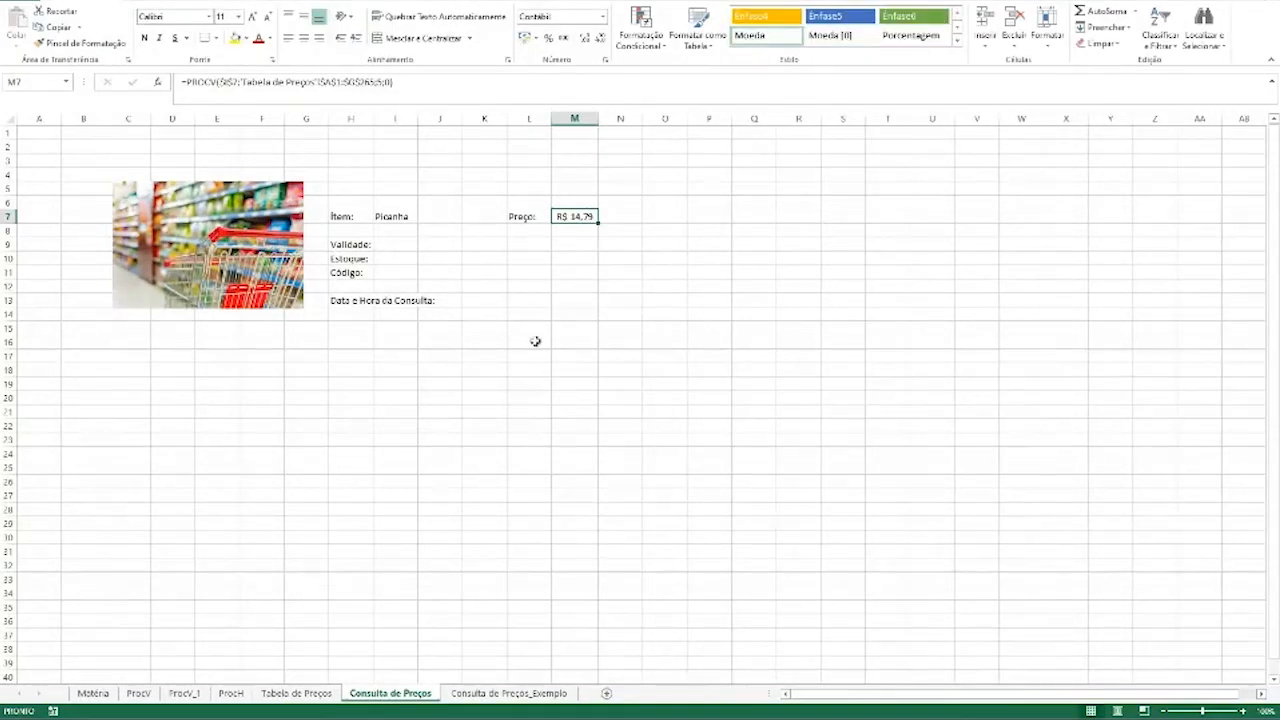
# Count the columns on the Tabela de Preços sheet from Produtos to Referência to find the column index for J7
pyautogui.click(450, 218)
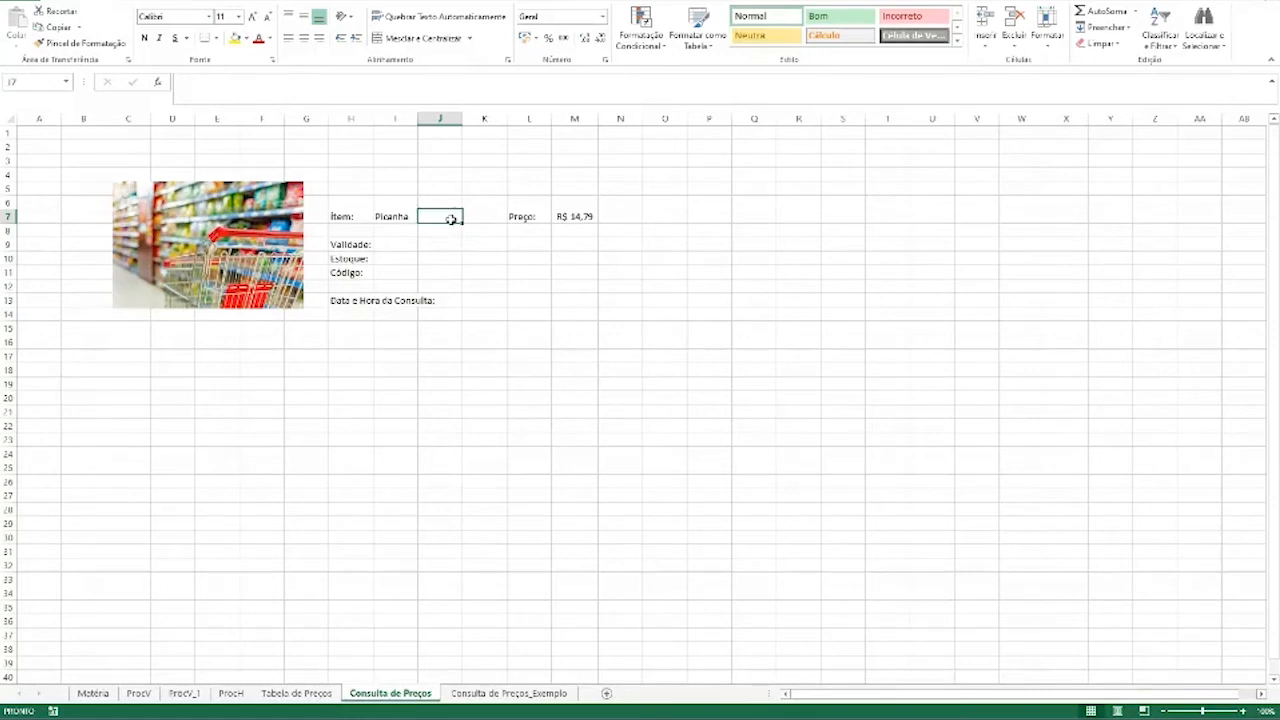
pyautogui.click(322, 694)
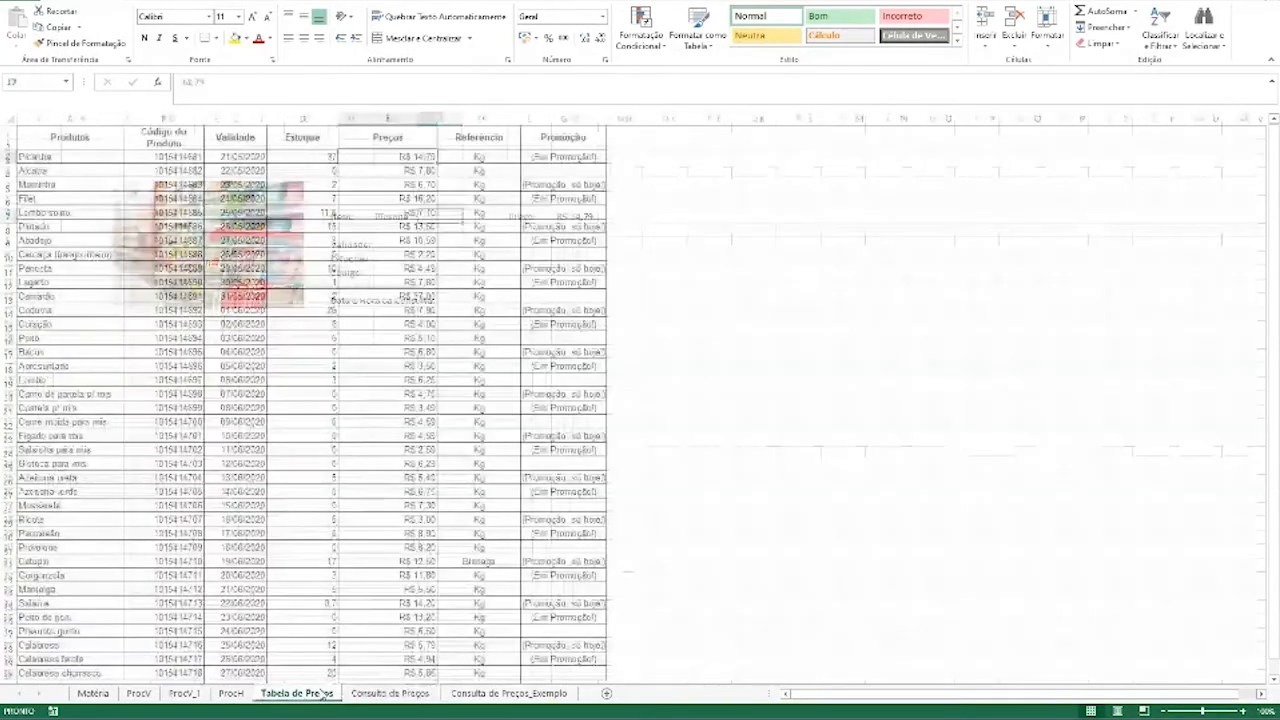
pyautogui.click(485, 137)
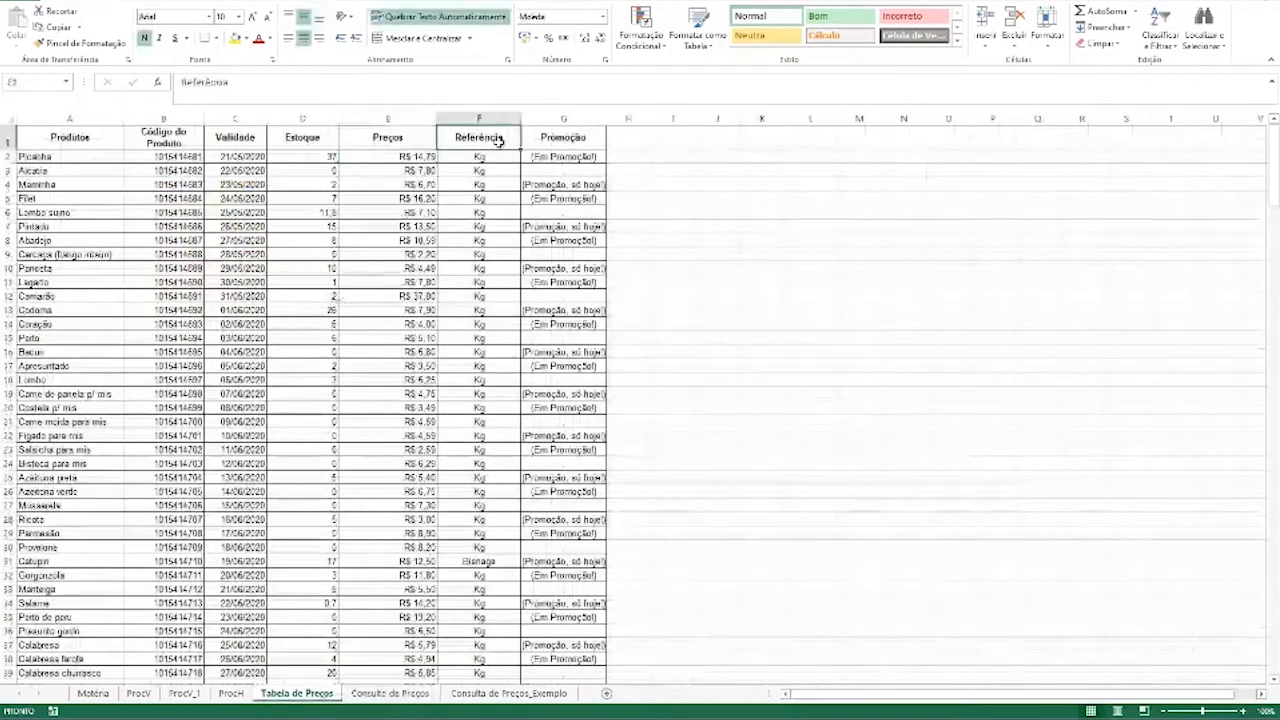
pyautogui.click(108, 137)
pyautogui.click(165, 137)
pyautogui.click(235, 137)
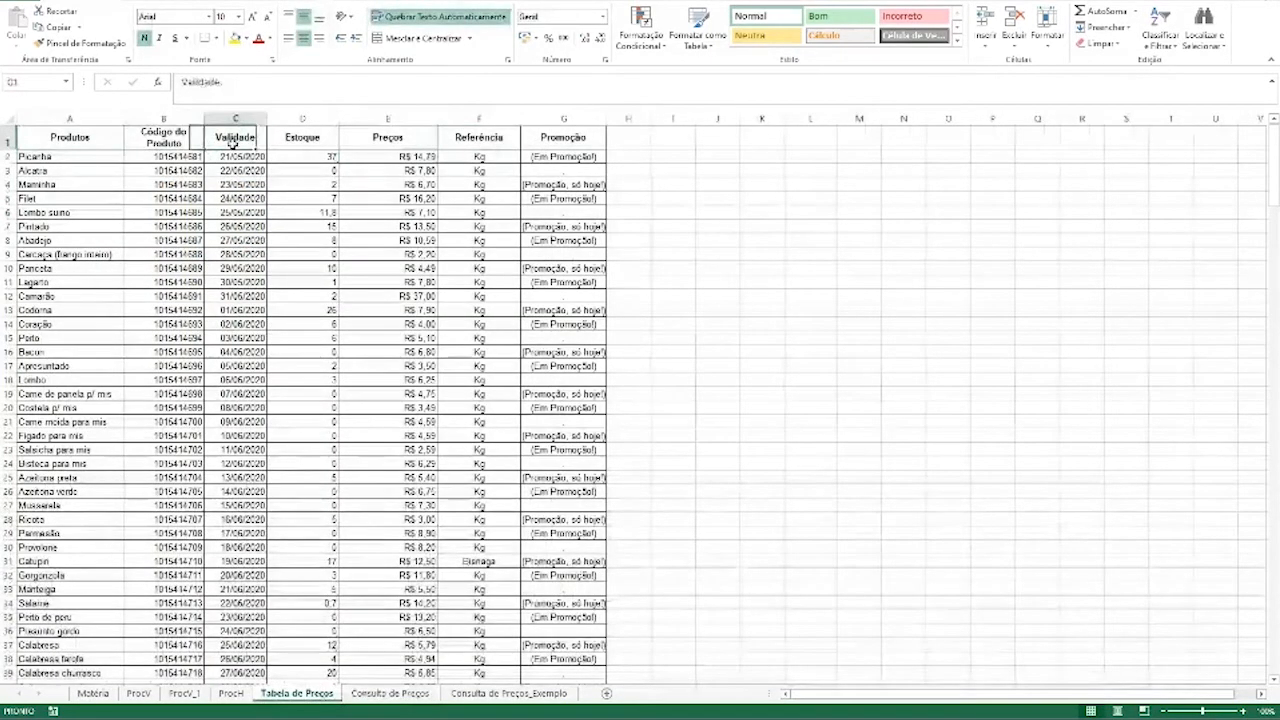
pyautogui.click(310, 139)
pyautogui.click(388, 139)
pyautogui.click(476, 139)
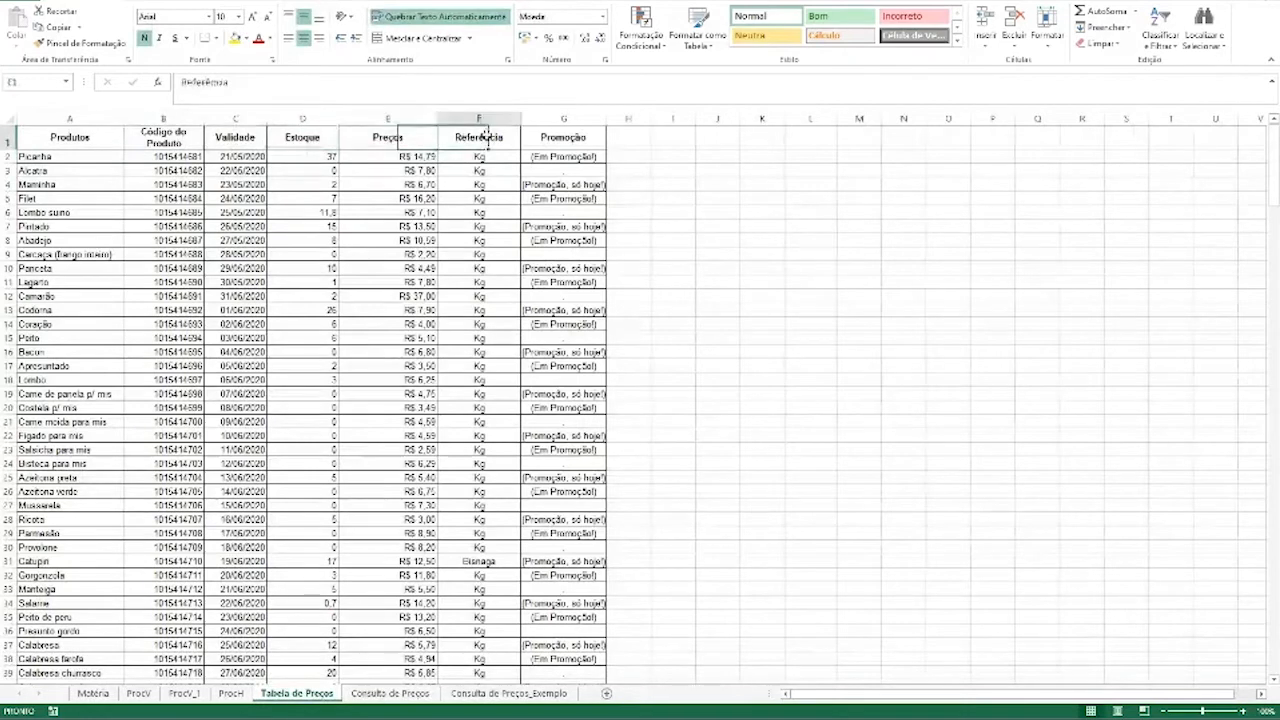
# Copy the PROCV formula from M7 on Consulta de Preços into J7, and widen column J slightly
pyautogui.click(390, 694)
pyautogui.click(565, 216)
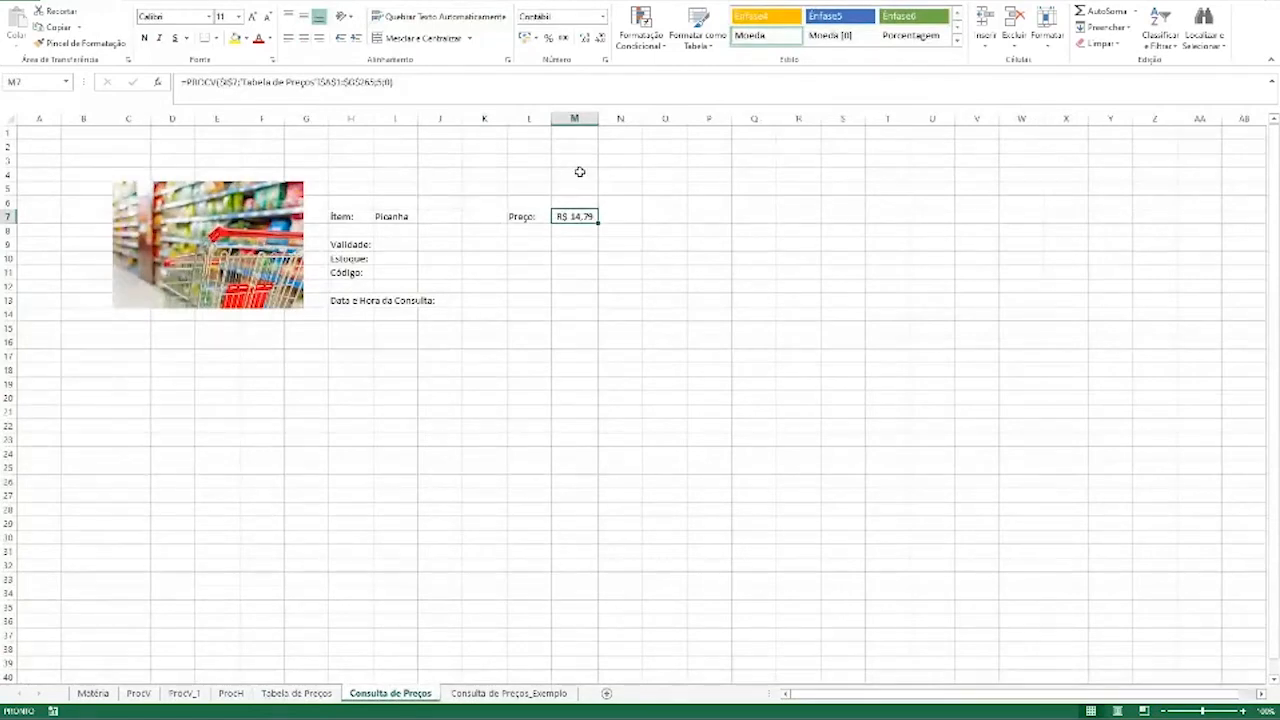
pyautogui.hotkey('ctrl', 'c')
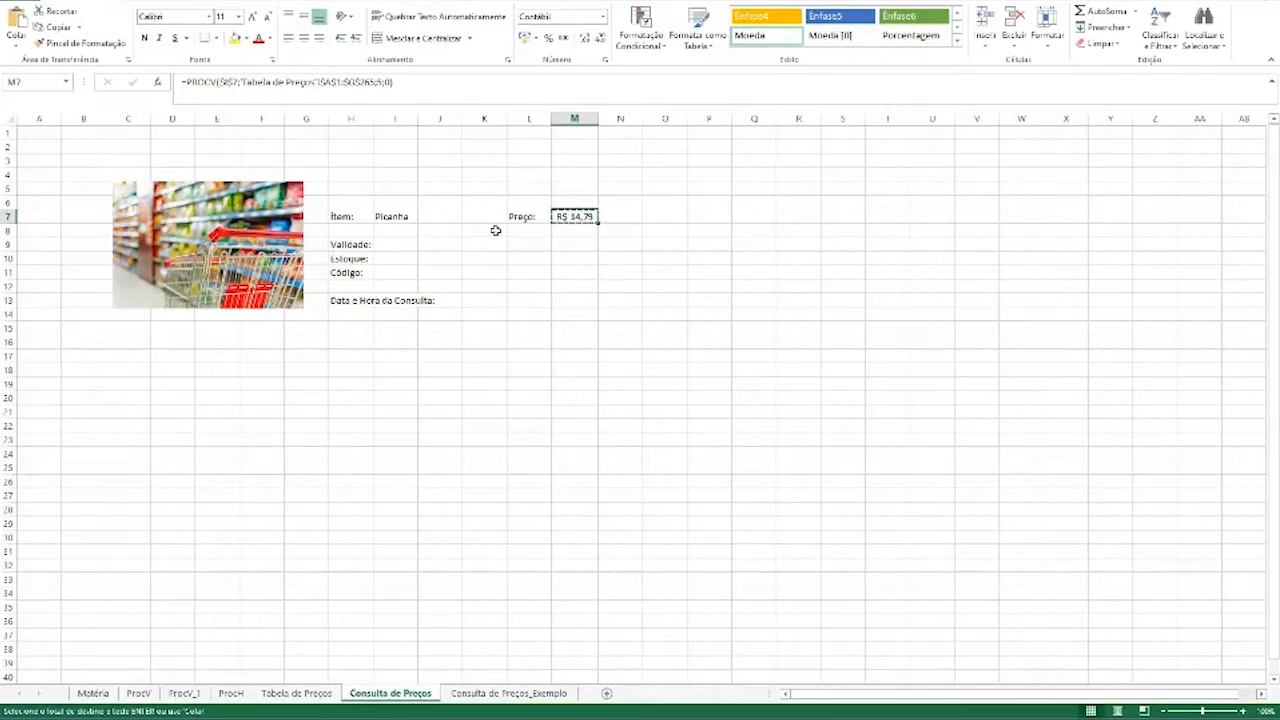
pyautogui.click(447, 217)
pyautogui.hotkey('ctrl', 'v')
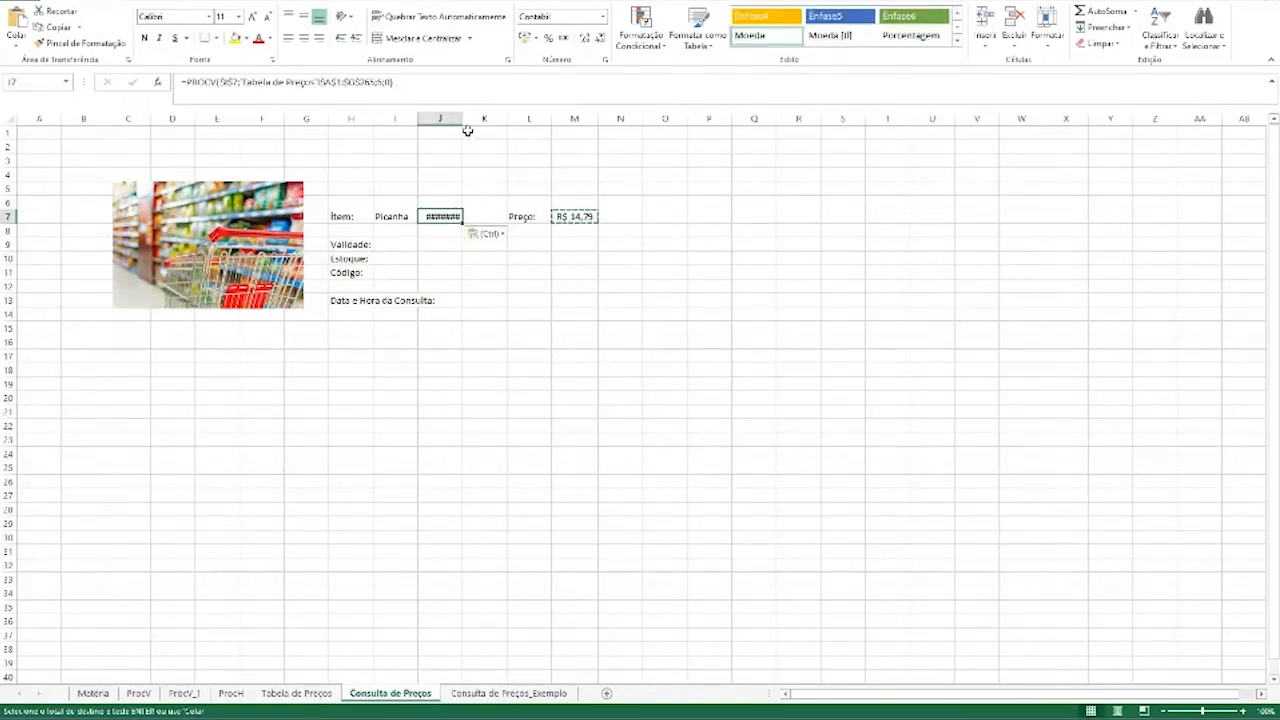
pyautogui.moveTo(464, 119); pyautogui.dragTo(468, 122)
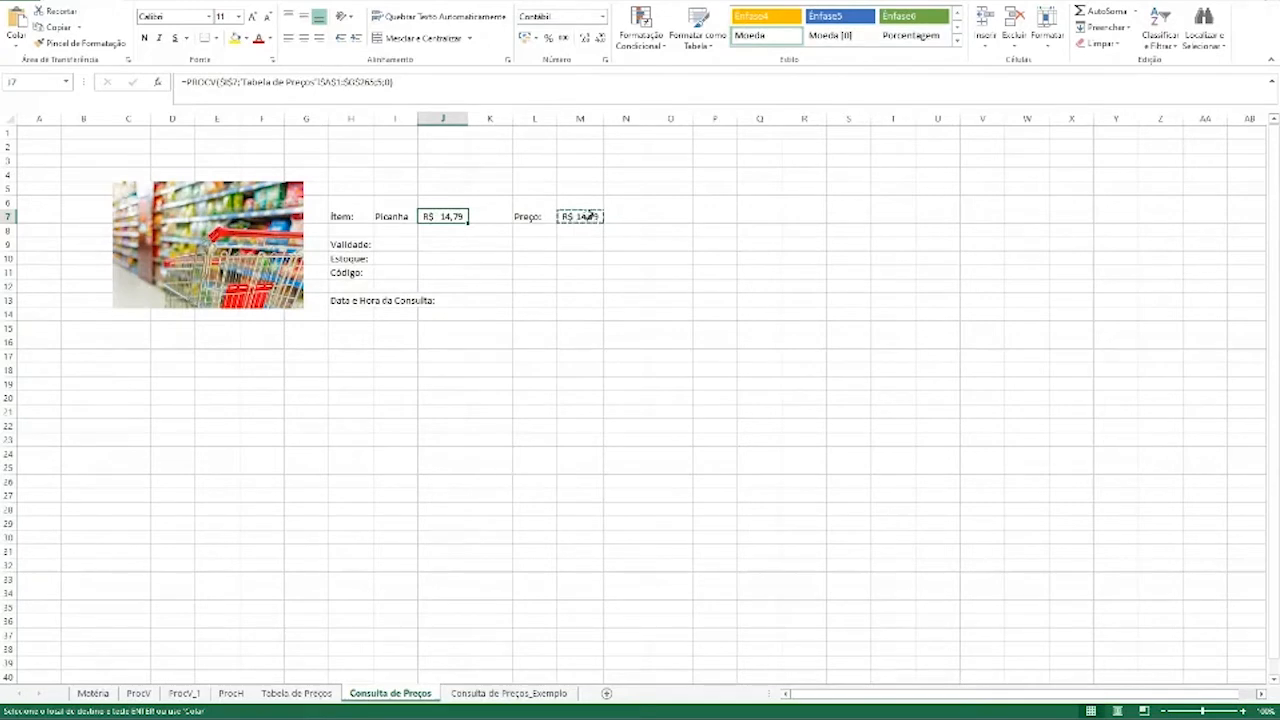
pyautogui.press('Escape')
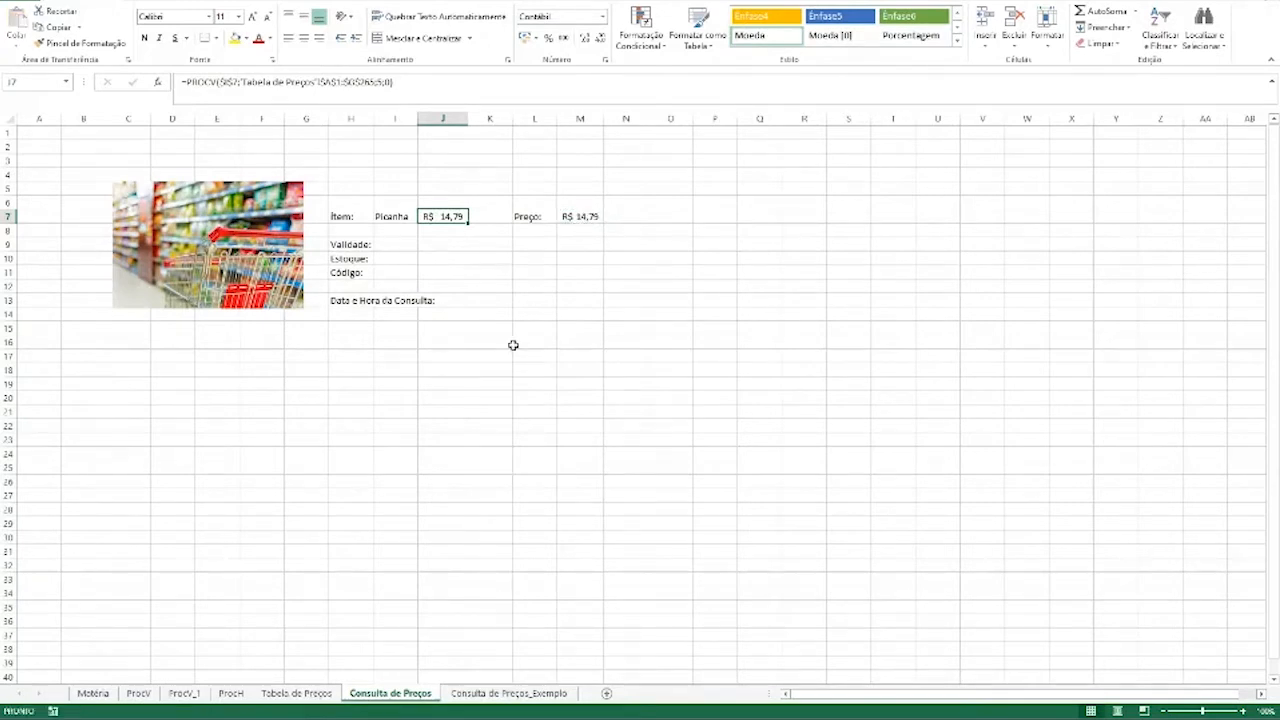
# Change the column index of the J7 PROCV formula to 6 for Referência, and narrow column J
pyautogui.doubleClick(452, 216)
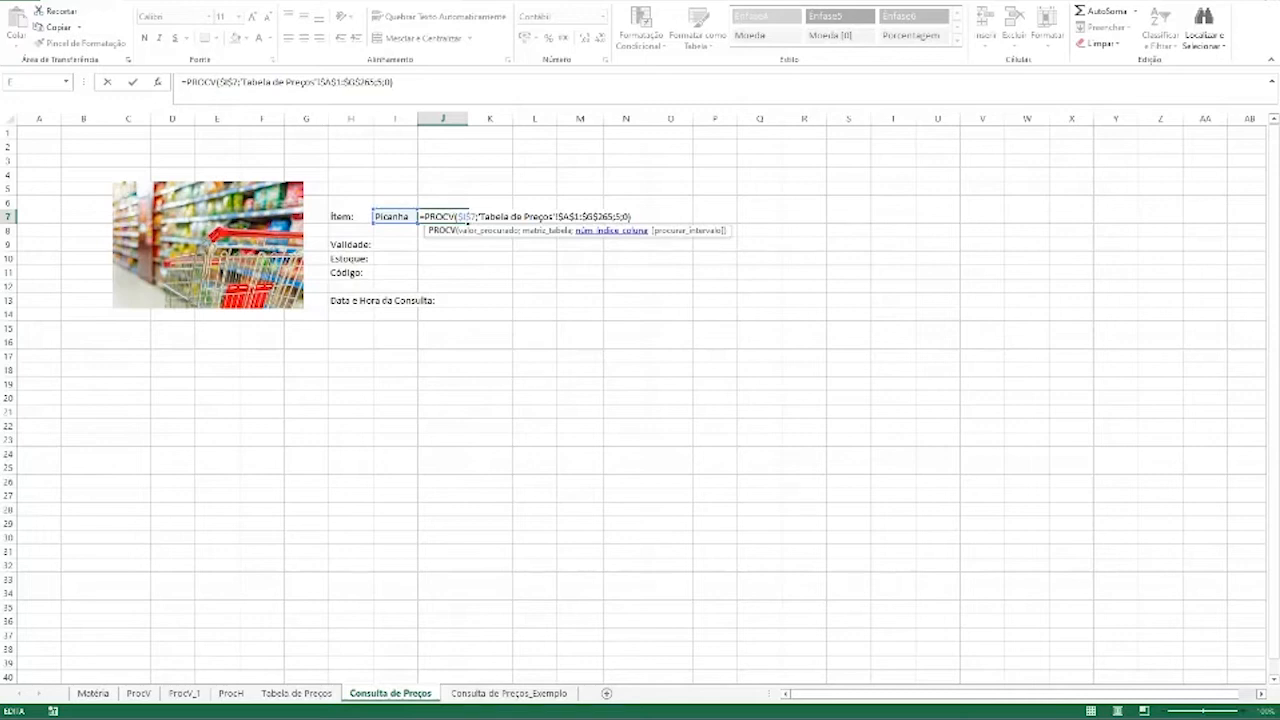
pyautogui.press('BackSpace')
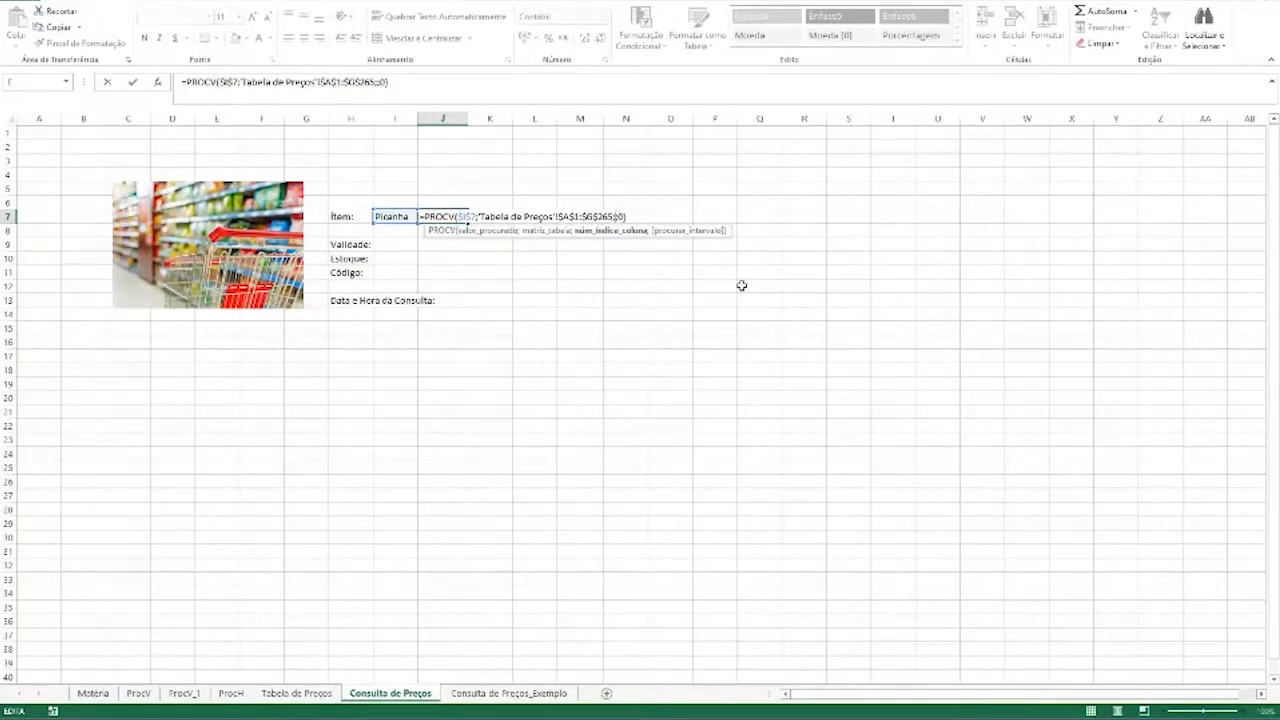
pyautogui.write('6')
pyautogui.press('Return')
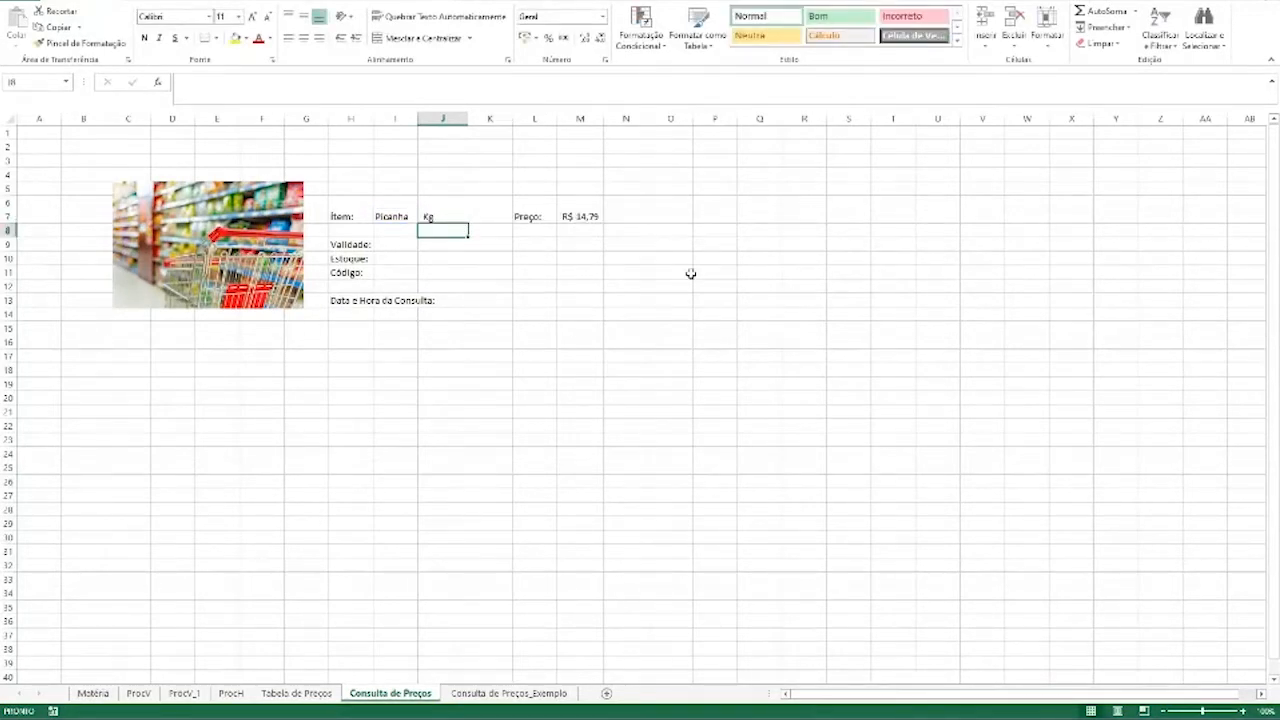
pyautogui.click(452, 216)
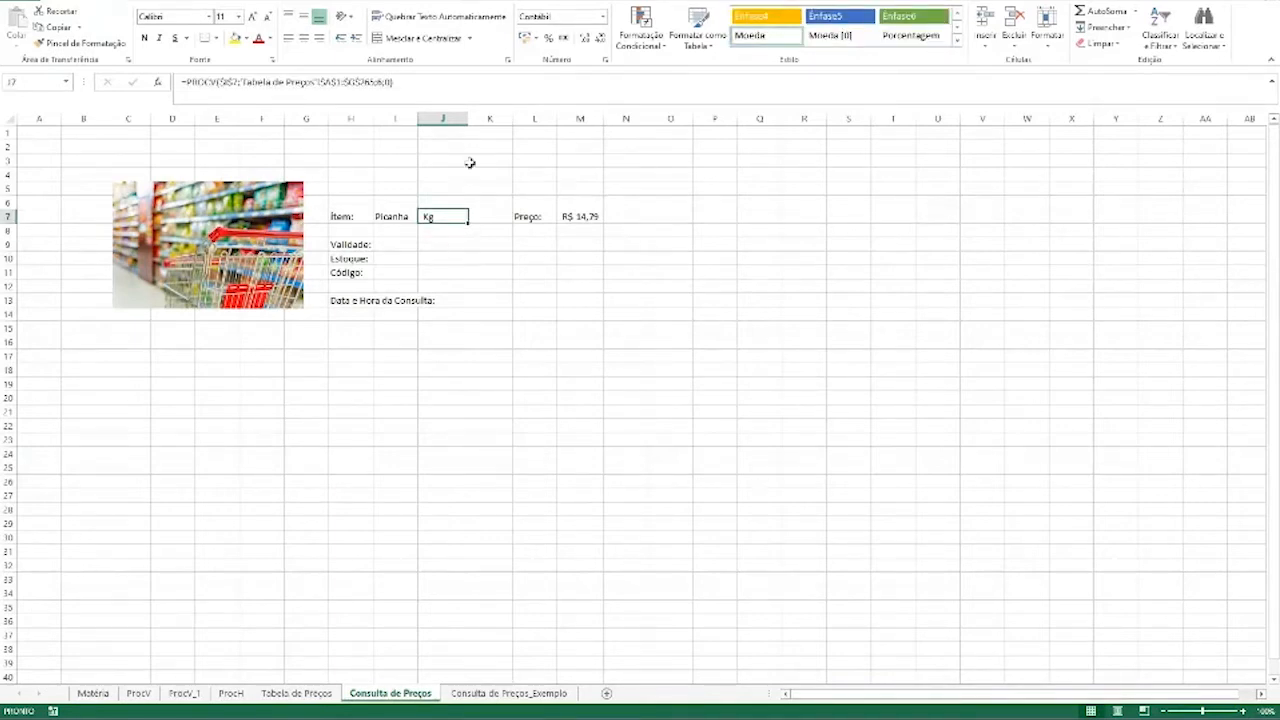
pyautogui.moveTo(468, 121); pyautogui.dragTo(460, 120)
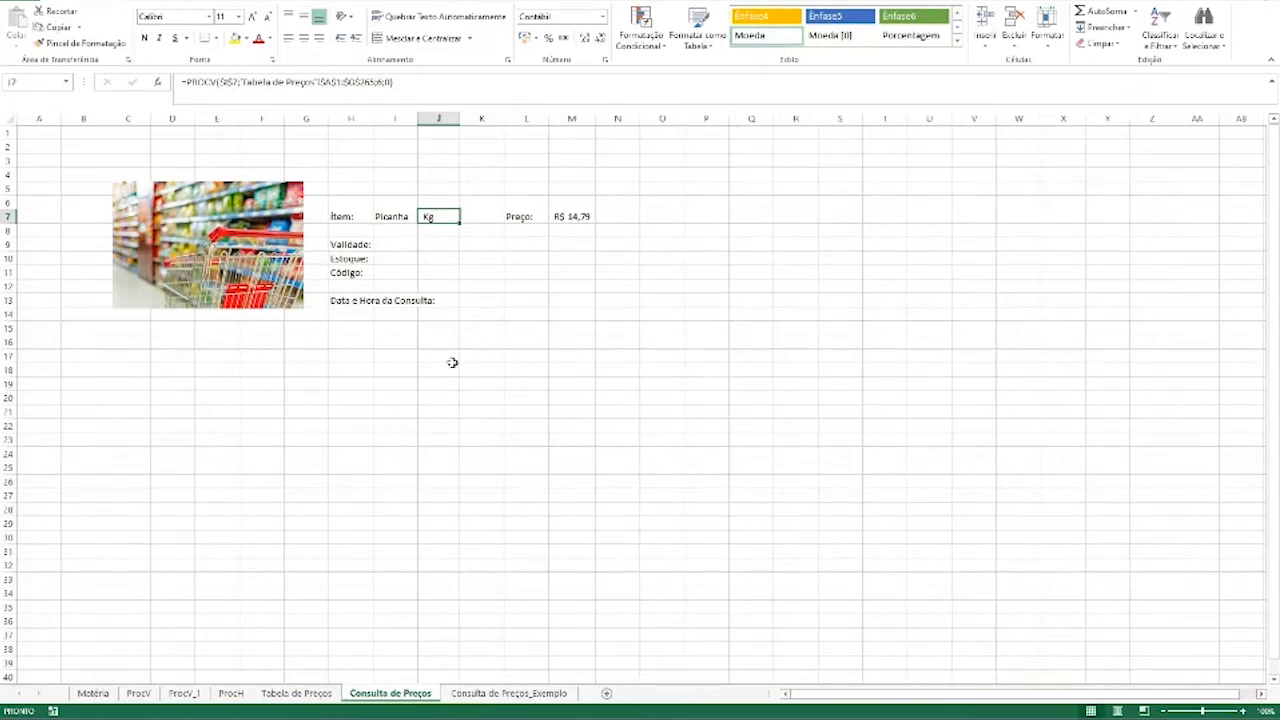
# Choose ovo from the product list in I7, and check the unit in J7 and the price in M7
pyautogui.click(399, 214)
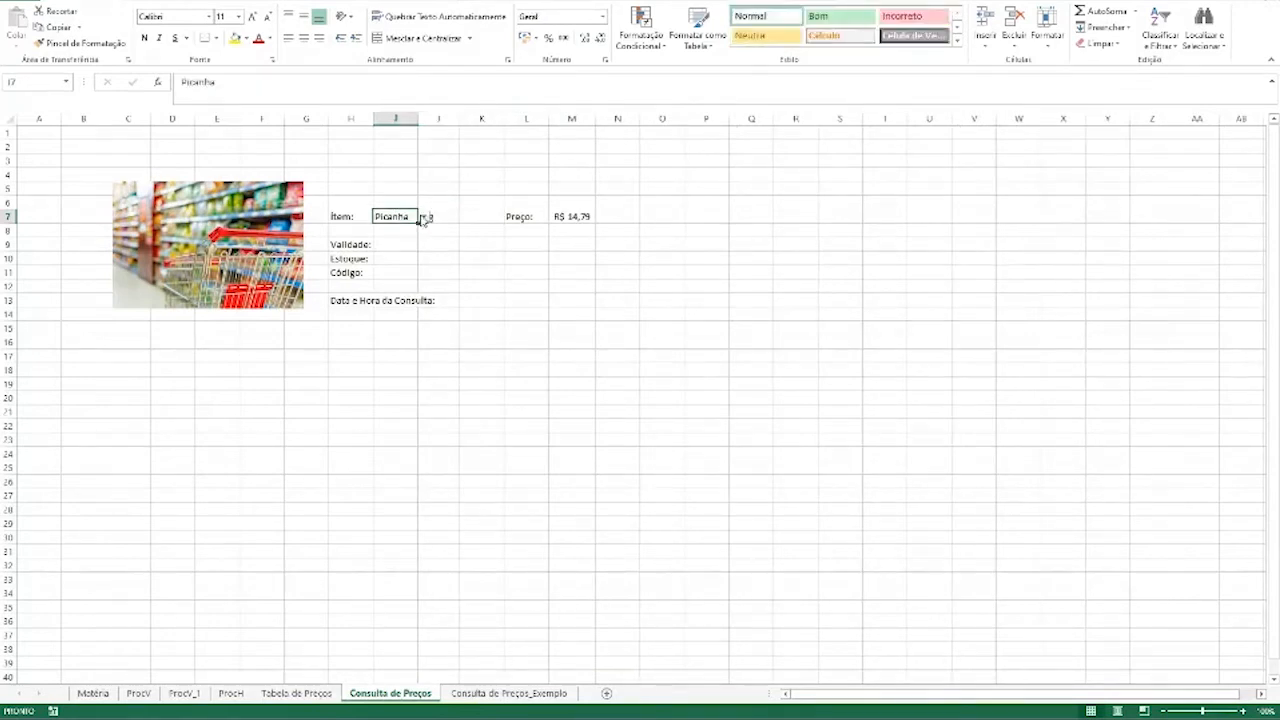
pyautogui.click(423, 217)
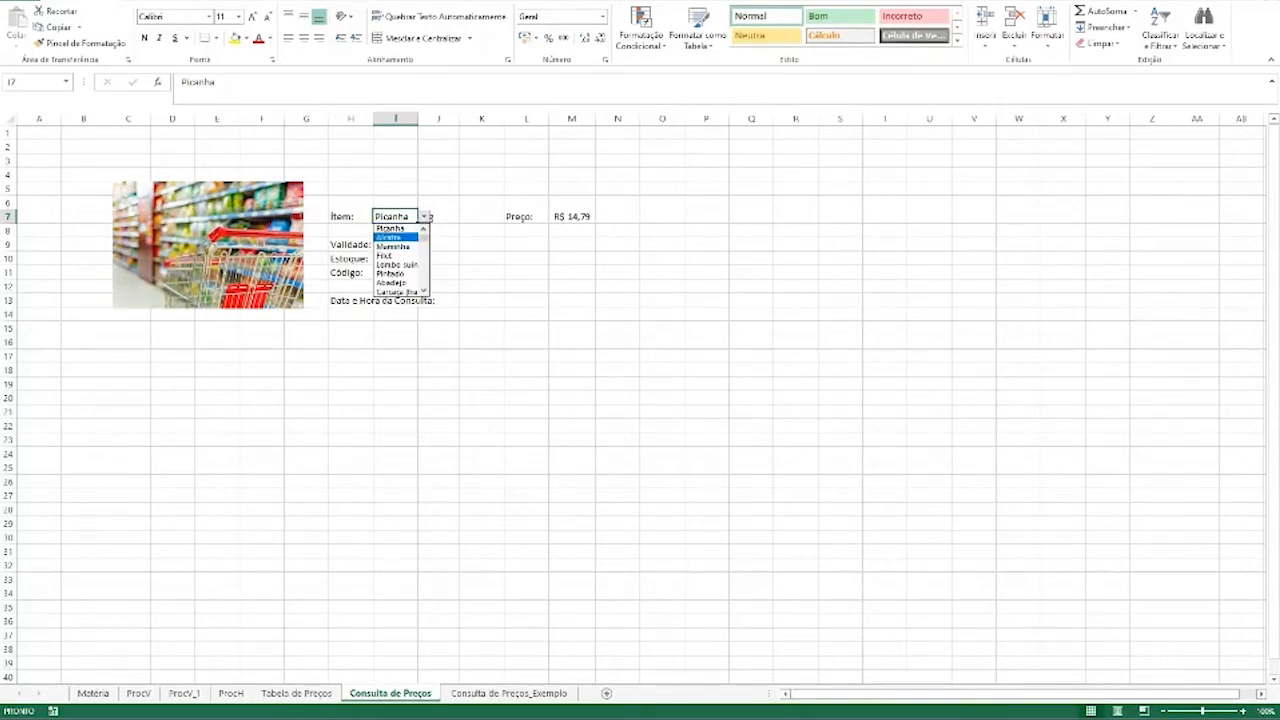
pyautogui.moveTo(423, 238); pyautogui.dragTo(424, 283)
pyautogui.click(392, 290)
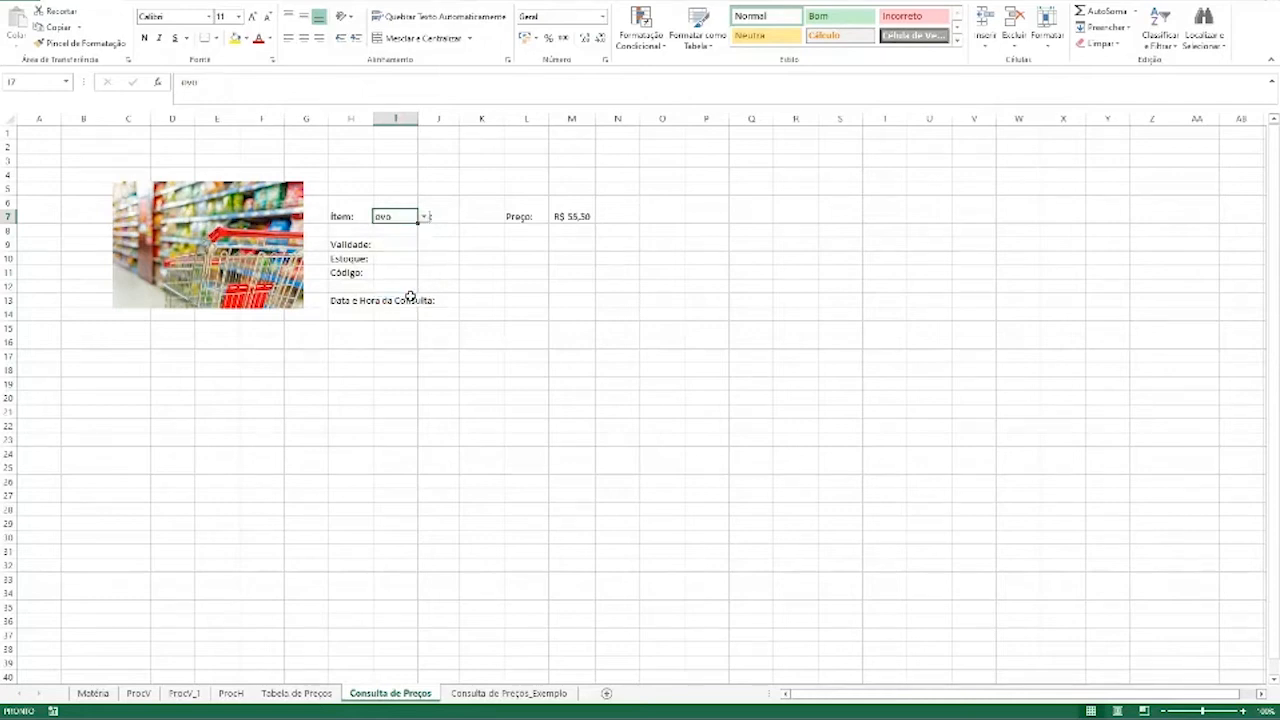
pyautogui.click(430, 191)
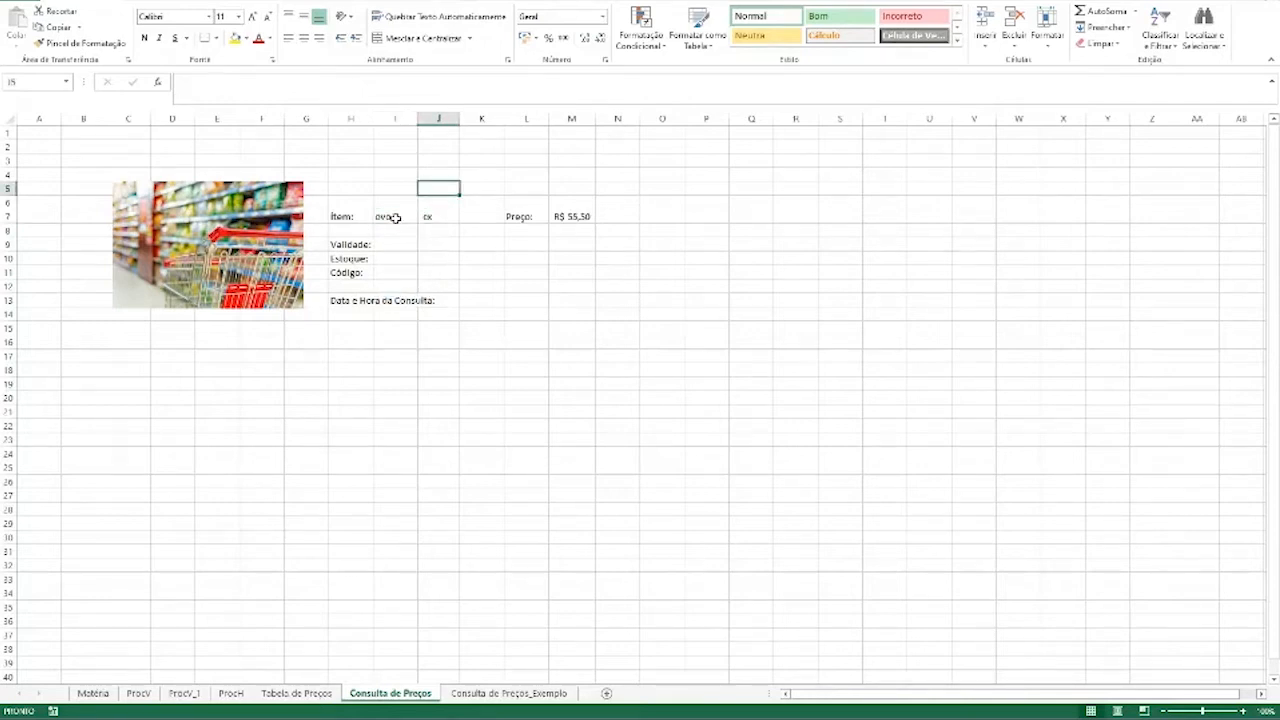
pyautogui.click(396, 218)
pyautogui.click(443, 217)
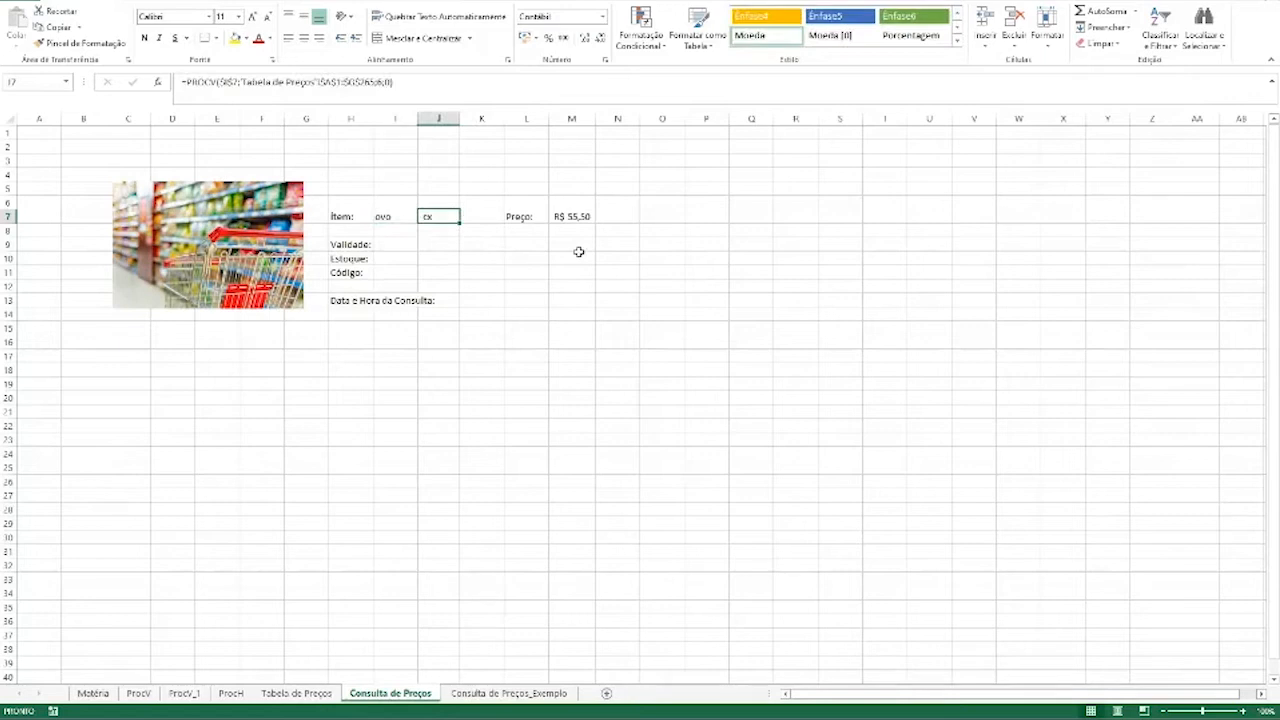
pyautogui.click(580, 217)
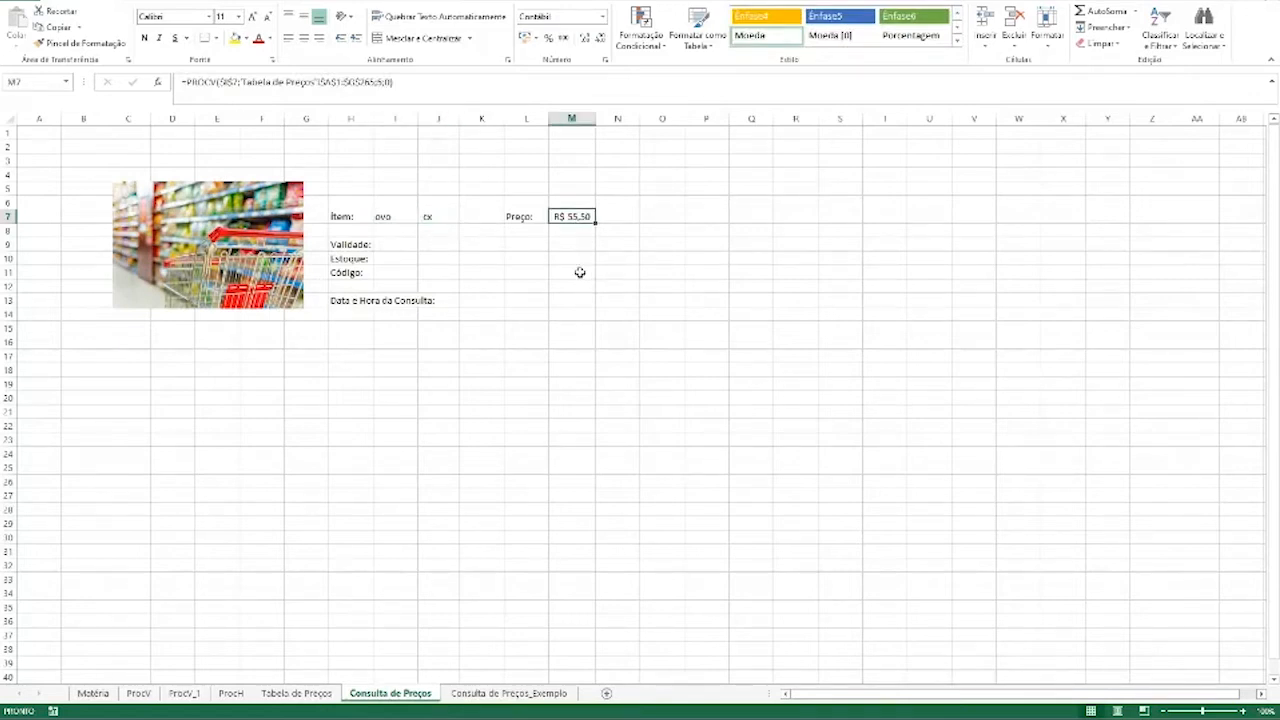
# Find the position of the Validade column in the product table on Tabela de Preços for the I9 lookup
pyautogui.click(408, 241)
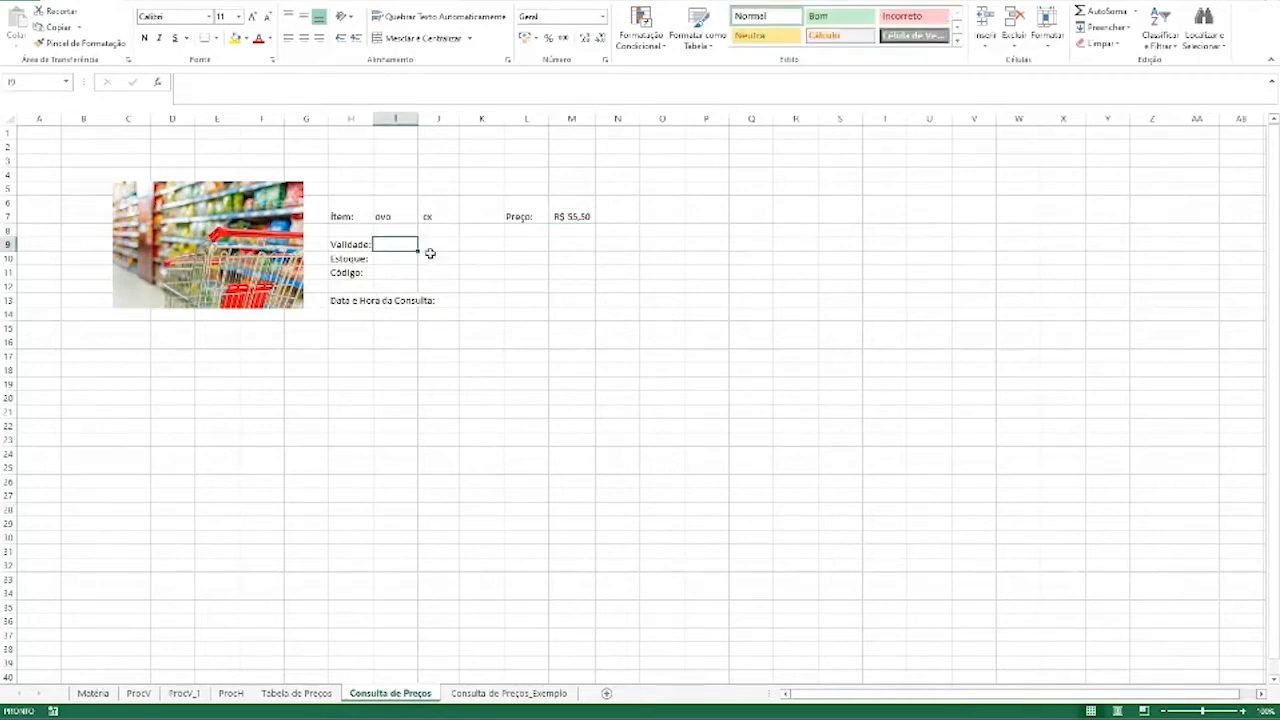
pyautogui.click(326, 694)
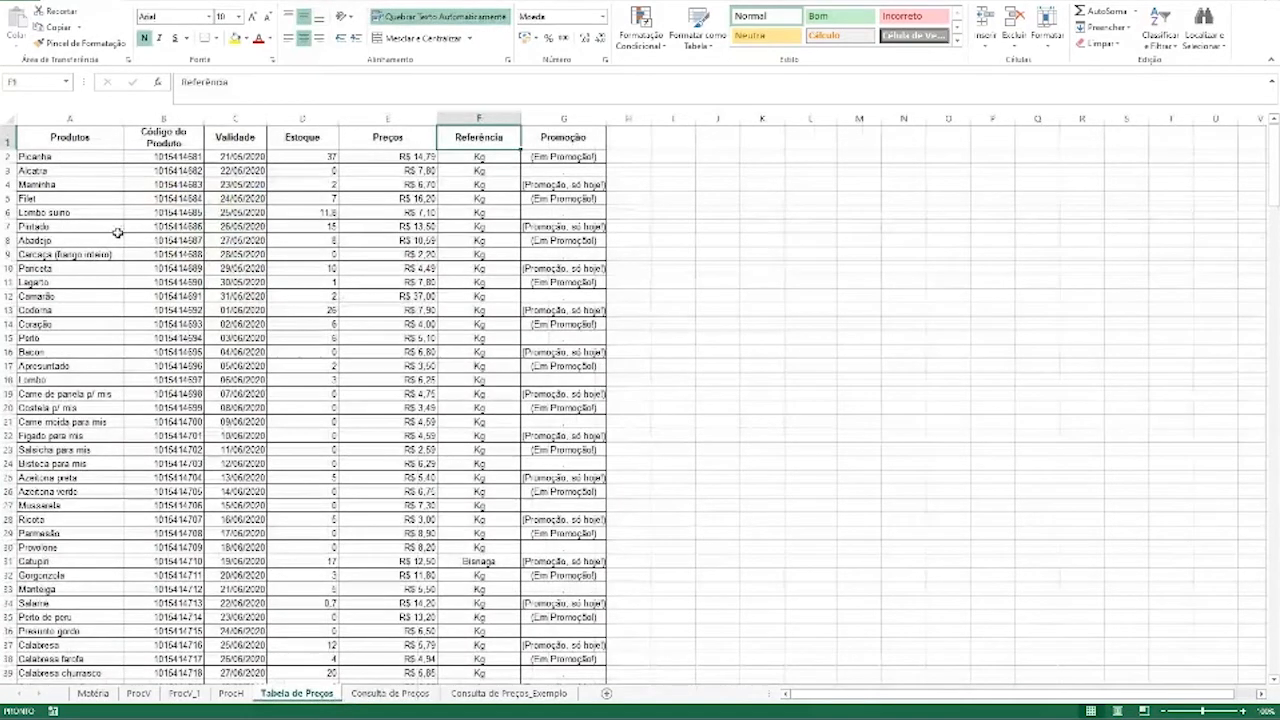
pyautogui.click(85, 137)
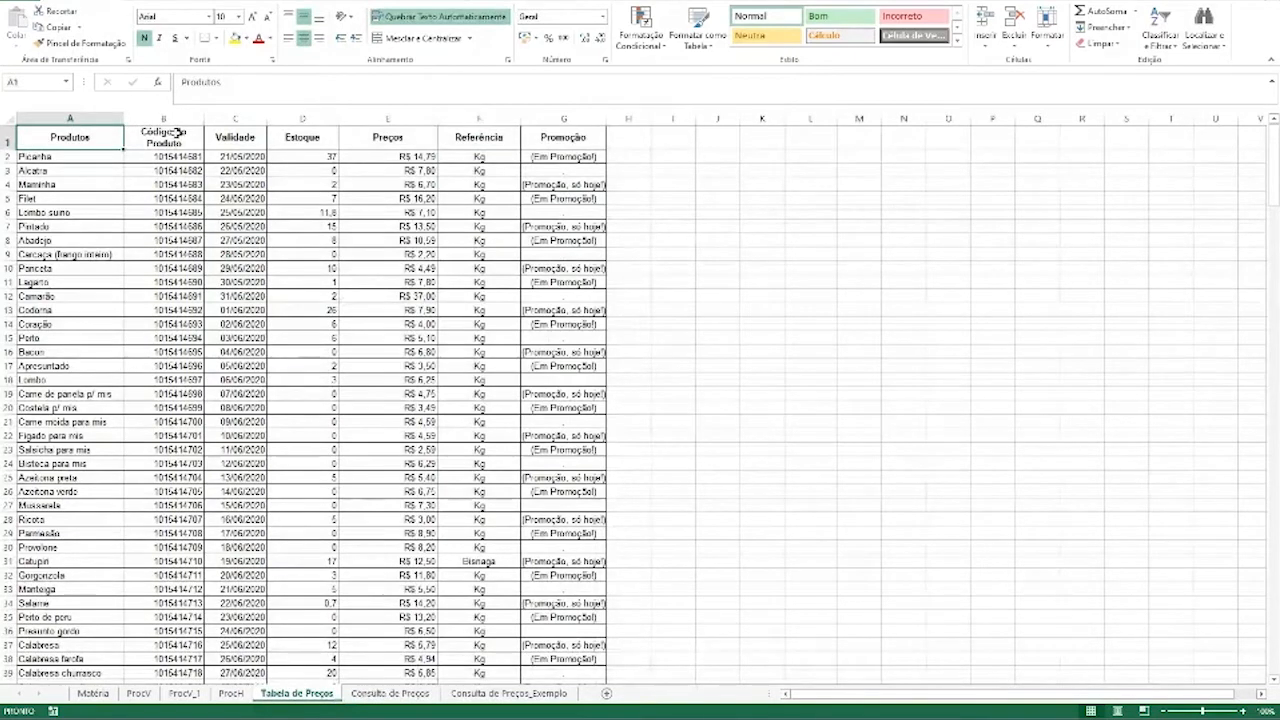
pyautogui.click(235, 296)
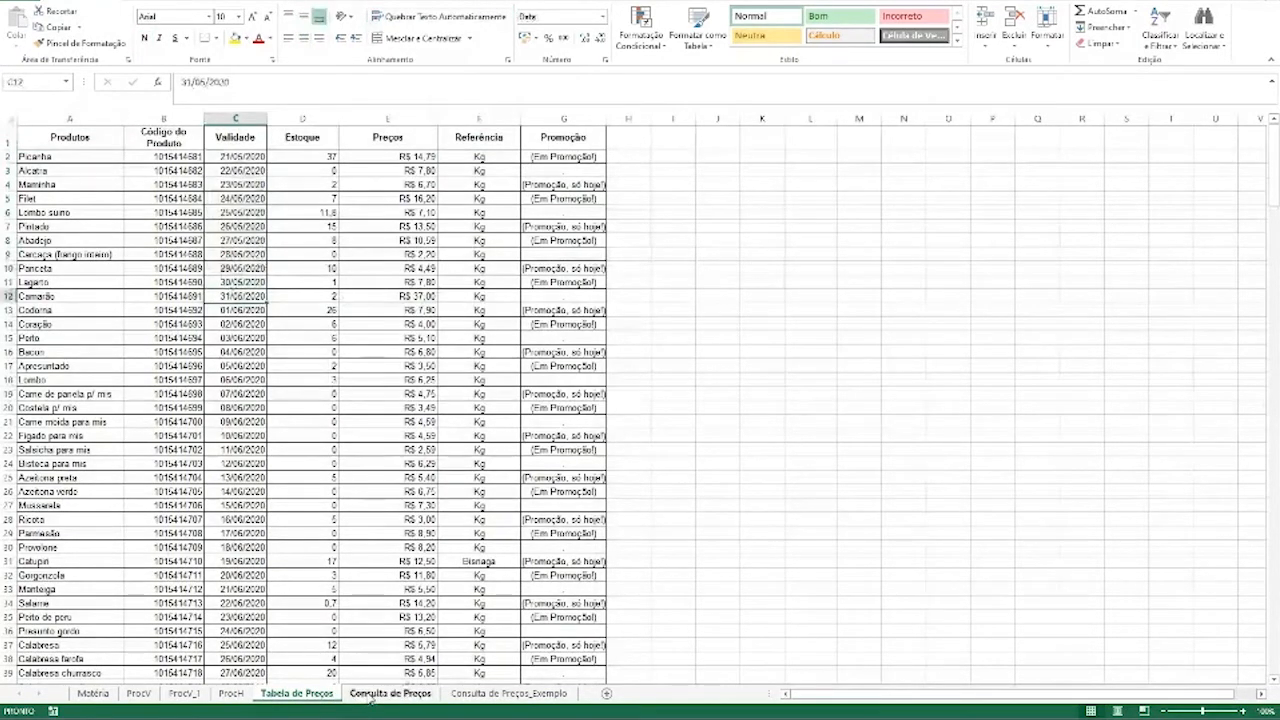
# Copy the PROCV formula from M7 on Consulta de Preços into I9 beside Validade, and widen column I
pyautogui.click(372, 697)
pyautogui.click(442, 218)
pyautogui.click(580, 216)
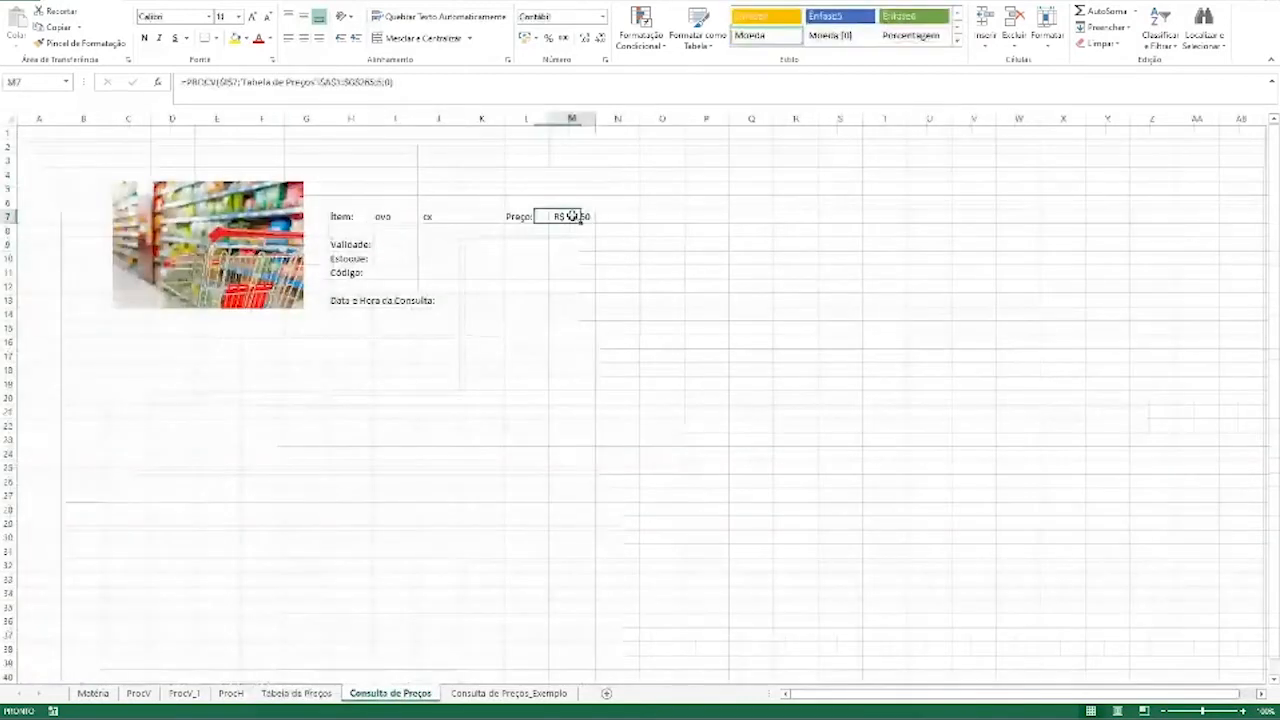
pyautogui.hotkey('ctrl', 'c')
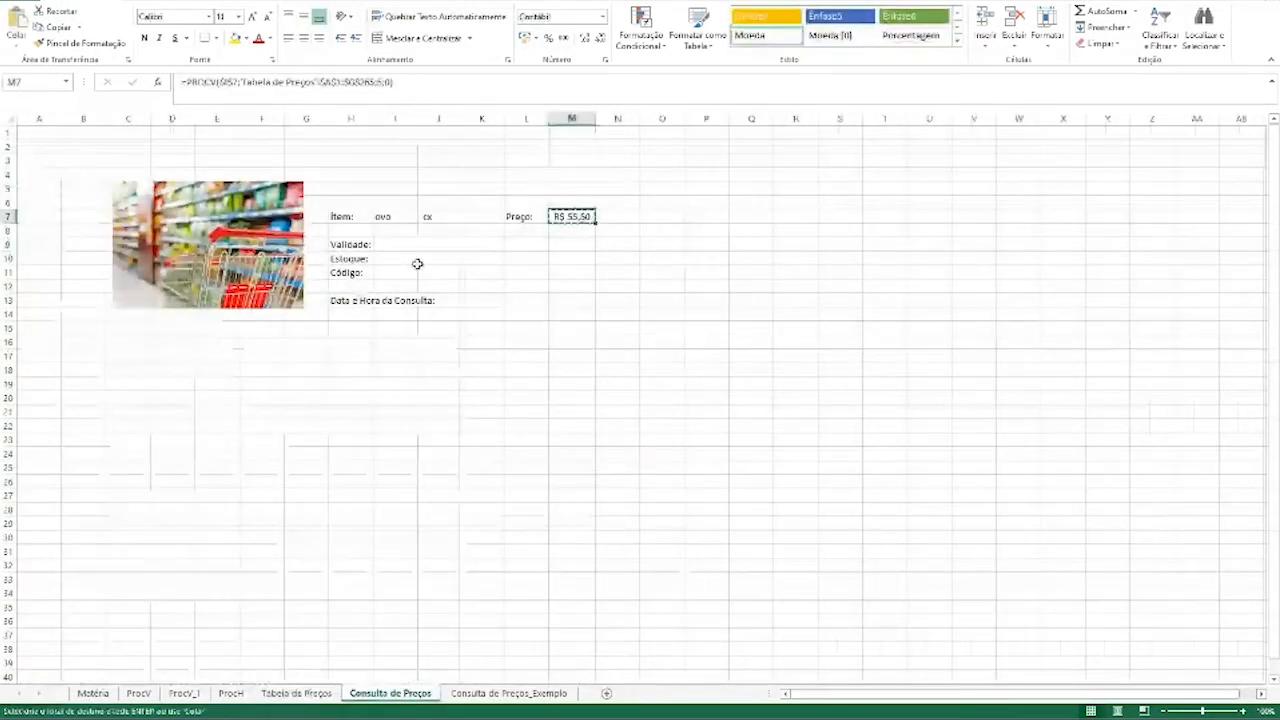
pyautogui.click(395, 244)
pyautogui.hotkey('ctrl', 'v')
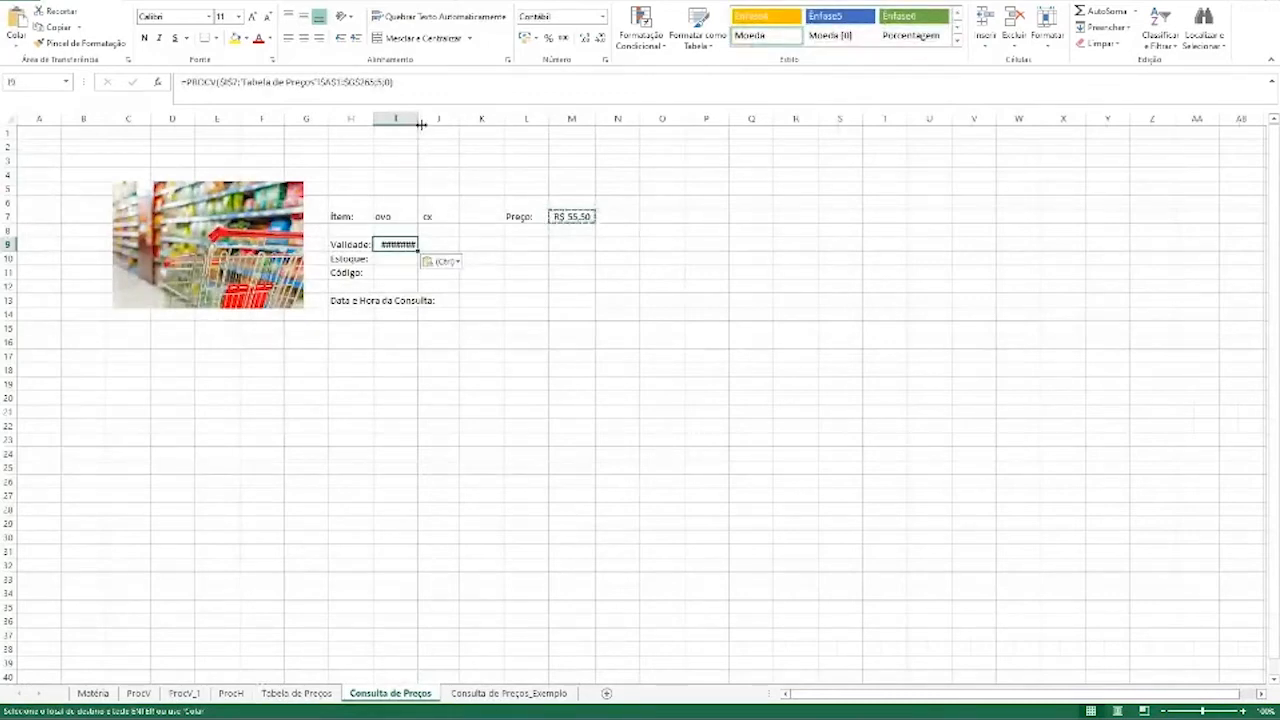
pyautogui.moveTo(421, 124); pyautogui.dragTo(431, 124)
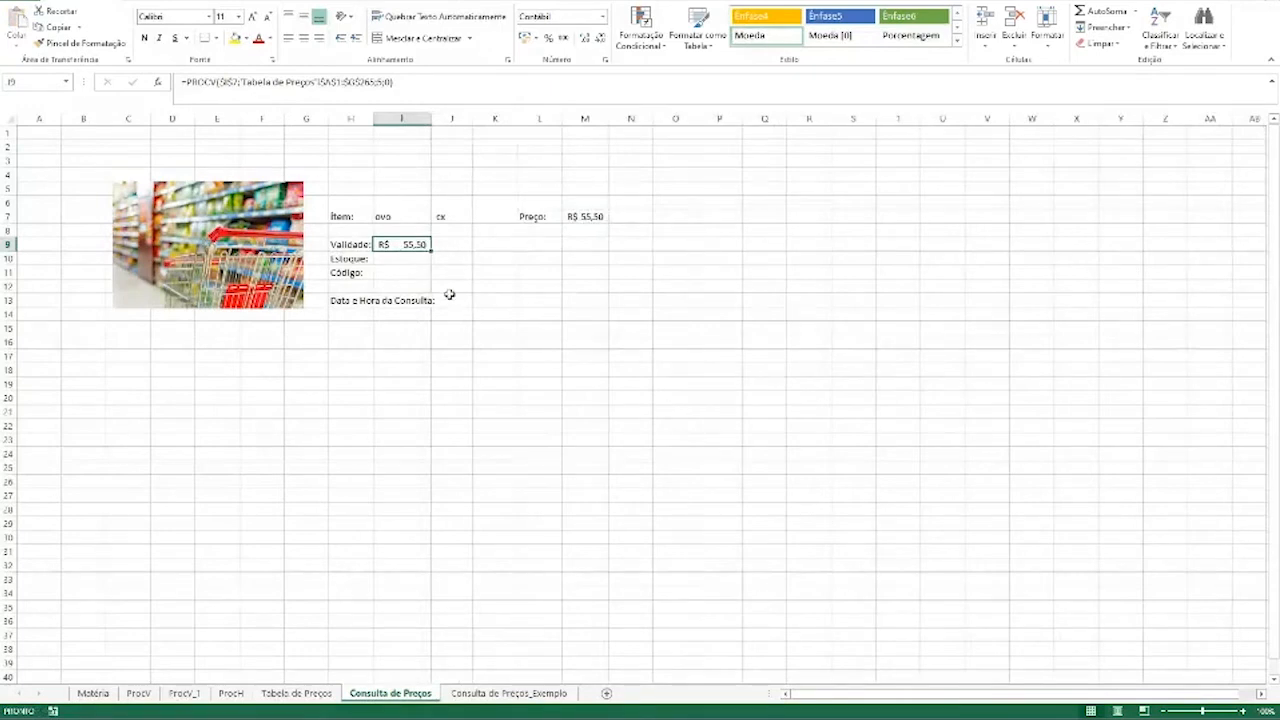
# Change the column index of the I9 PROCV formula to 3 for Validade, and widen column I further
pyautogui.doubleClick(423, 242)
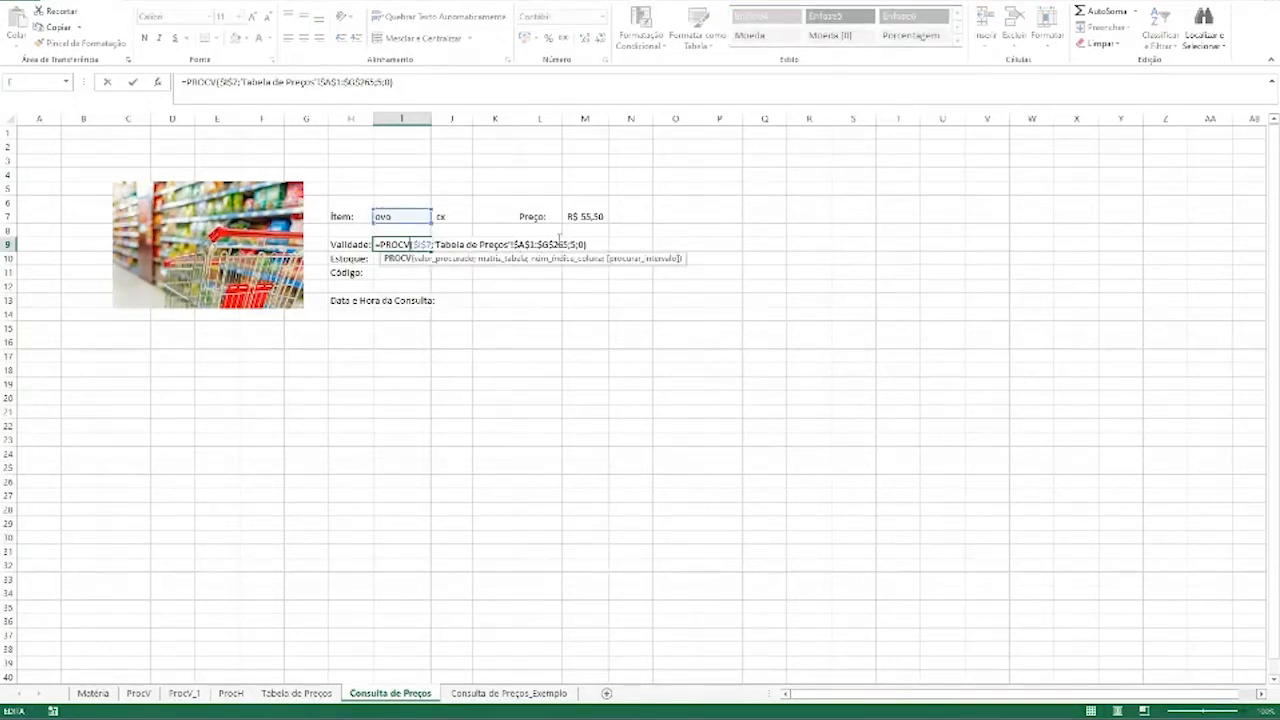
pyautogui.click(575, 244)
pyautogui.press('BackSpace')
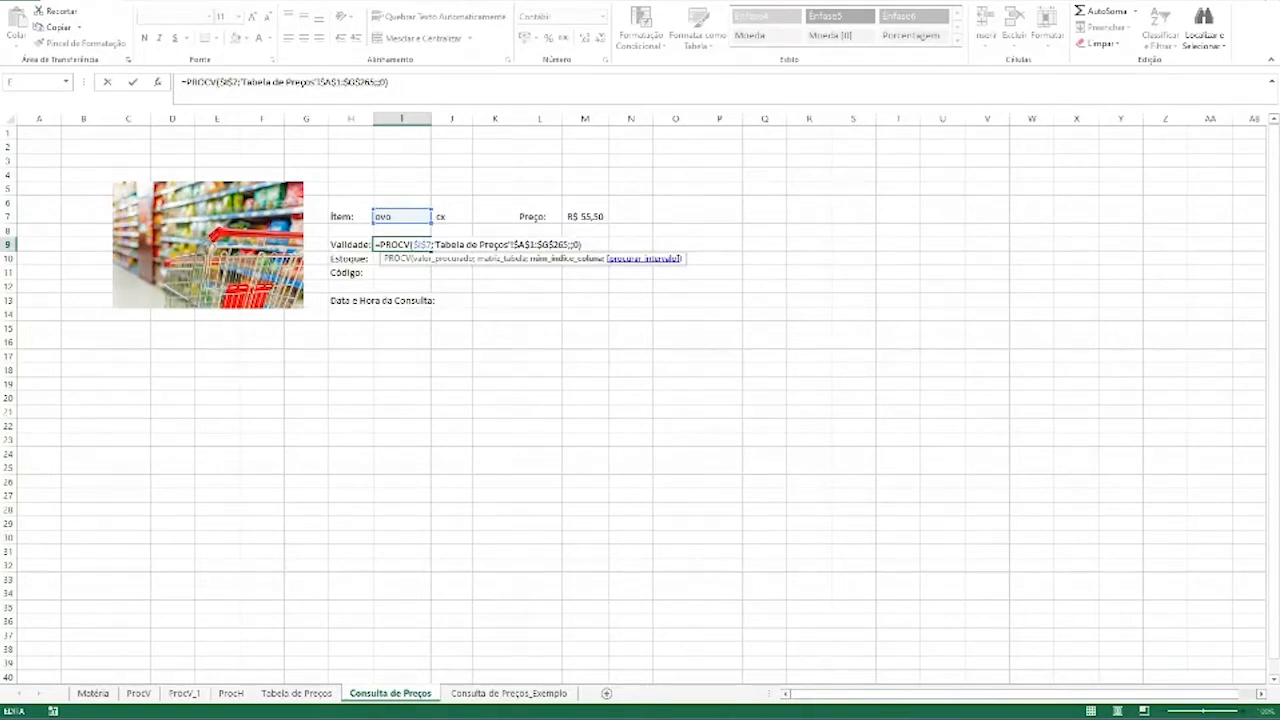
pyautogui.write('4')
pyautogui.press('Return')
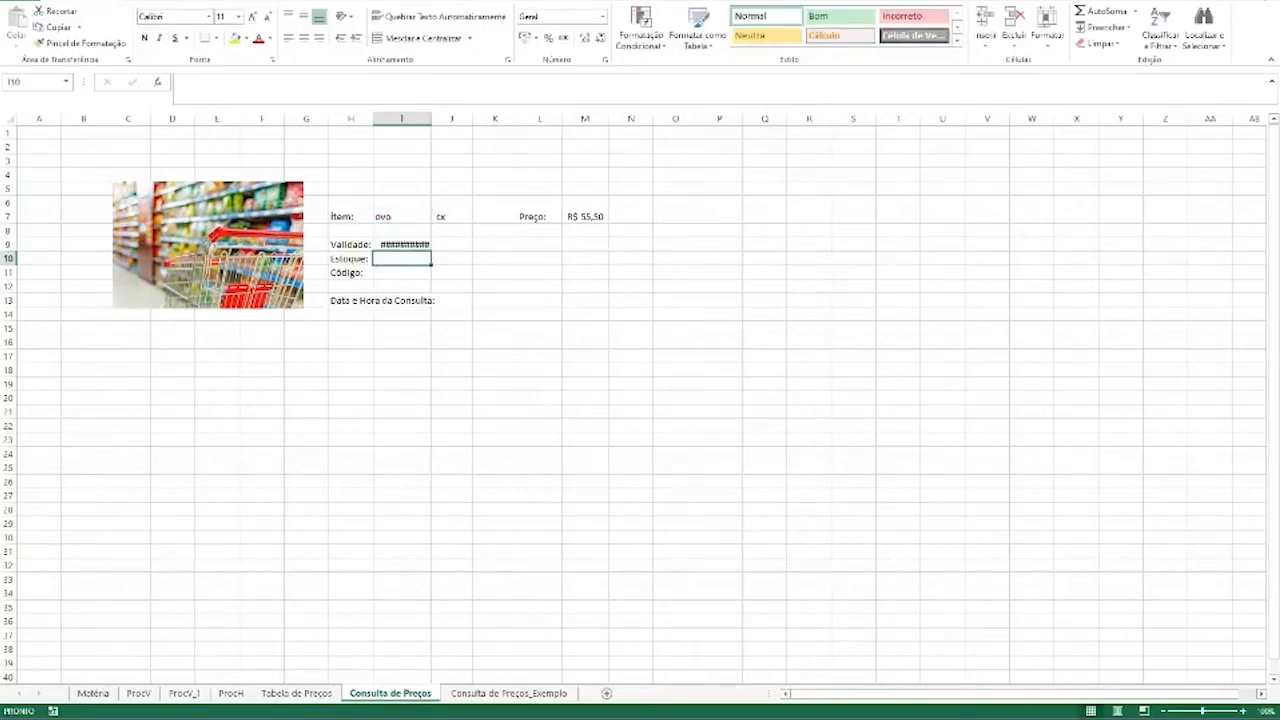
pyautogui.moveTo(431, 118); pyautogui.dragTo(445, 118)
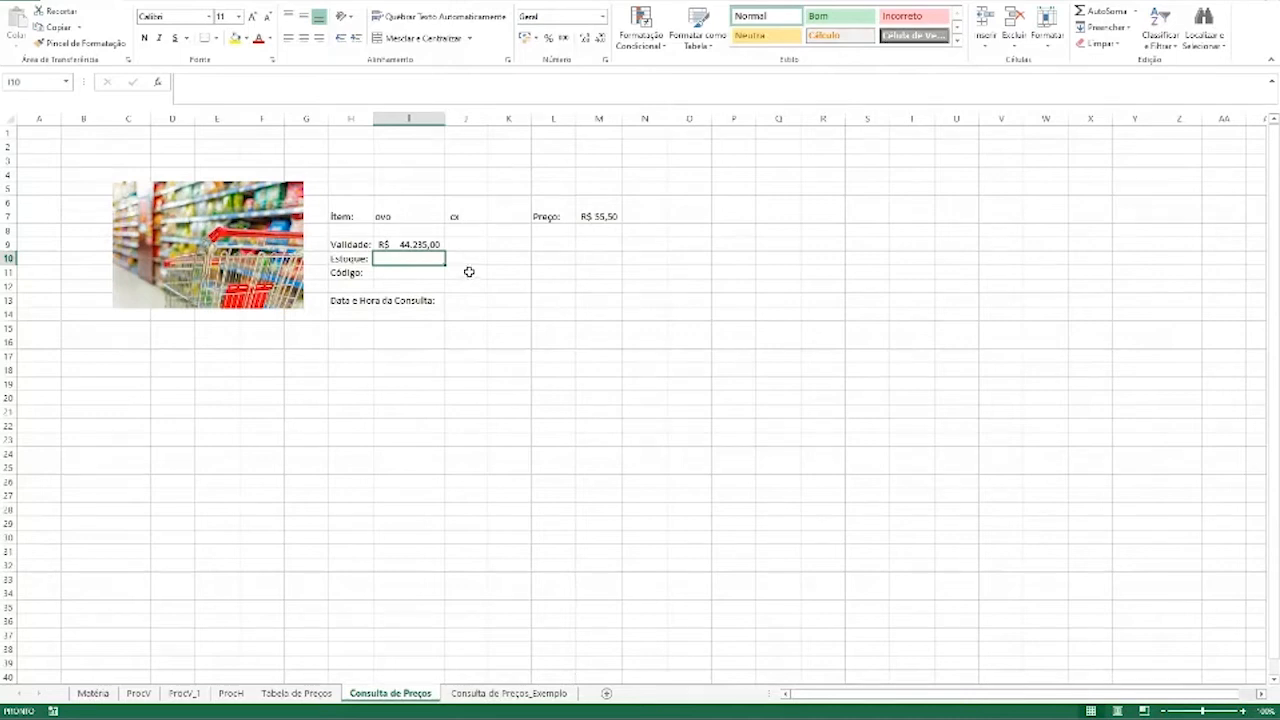
# Format the Validade result in I9 as Data Abreviada and narrow column I slightly
pyautogui.click(428, 245)
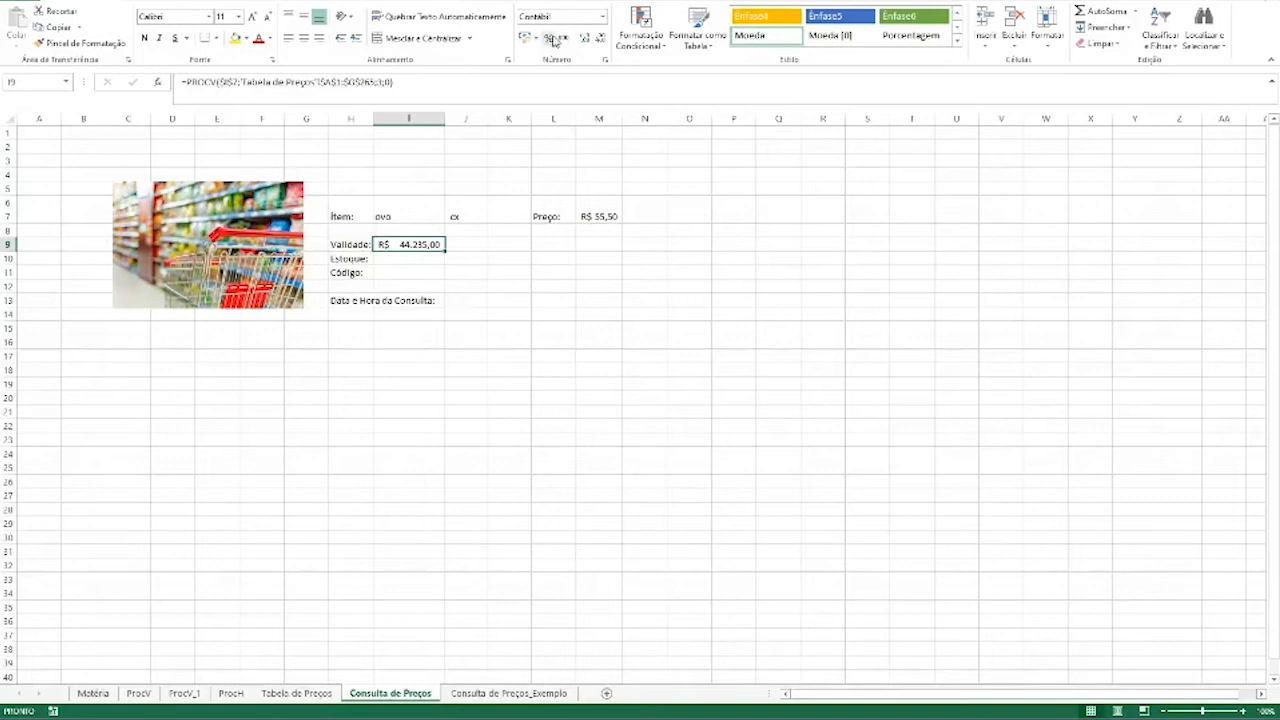
pyautogui.click(604, 18)
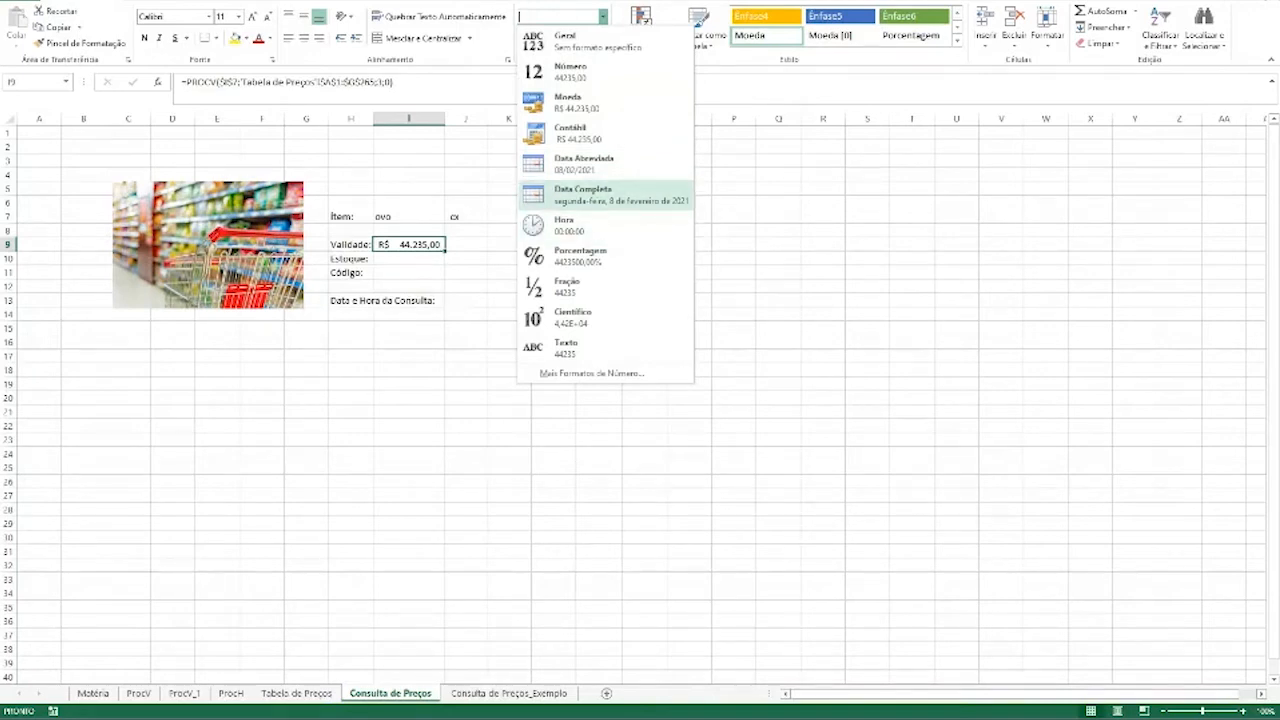
pyautogui.click(623, 171)
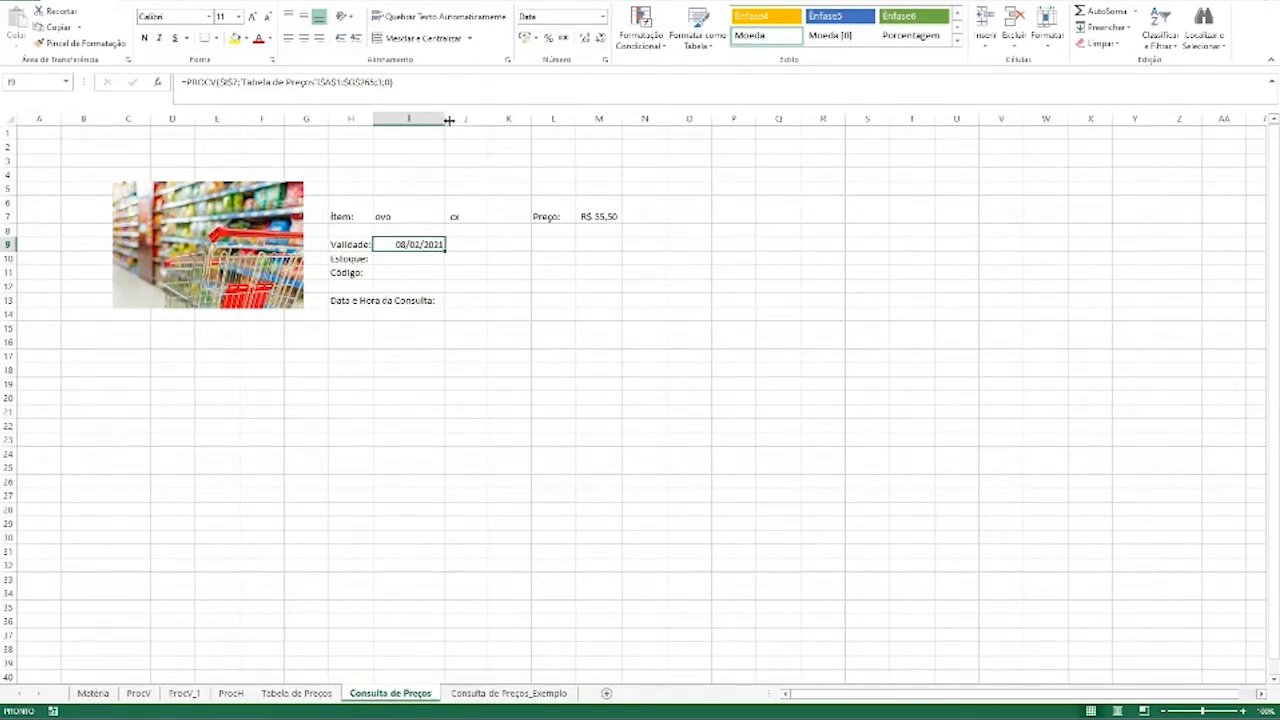
pyautogui.moveTo(449, 119); pyautogui.dragTo(438, 119)
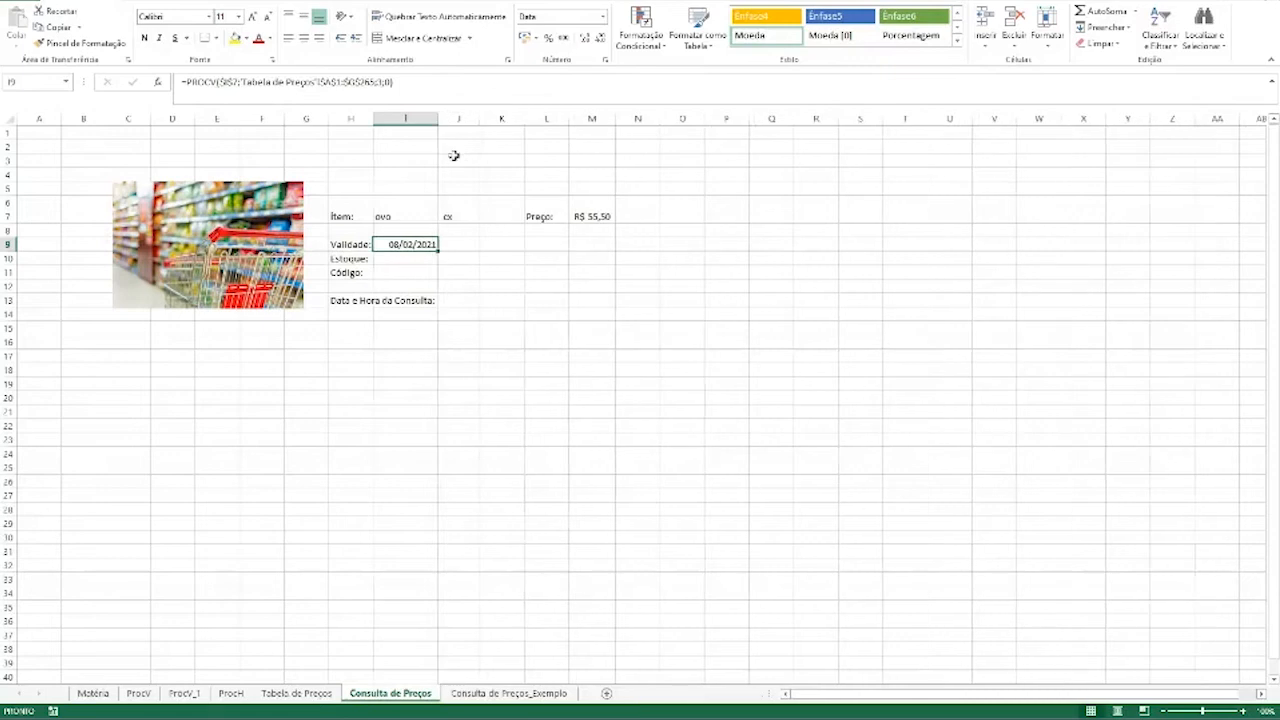
# Copy the PROCV formula from J7 into I10 beside Estoque
pyautogui.click(398, 258)
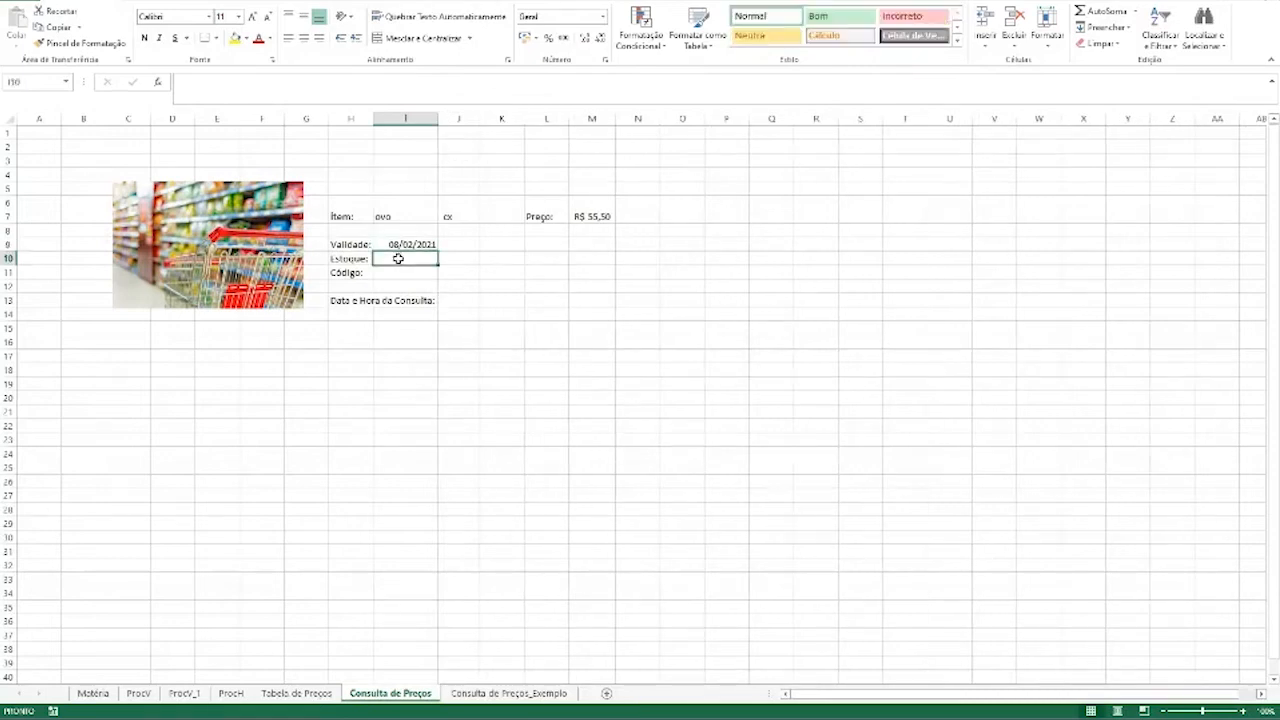
pyautogui.click(455, 217)
pyautogui.hotkey('ctrl', 'c')
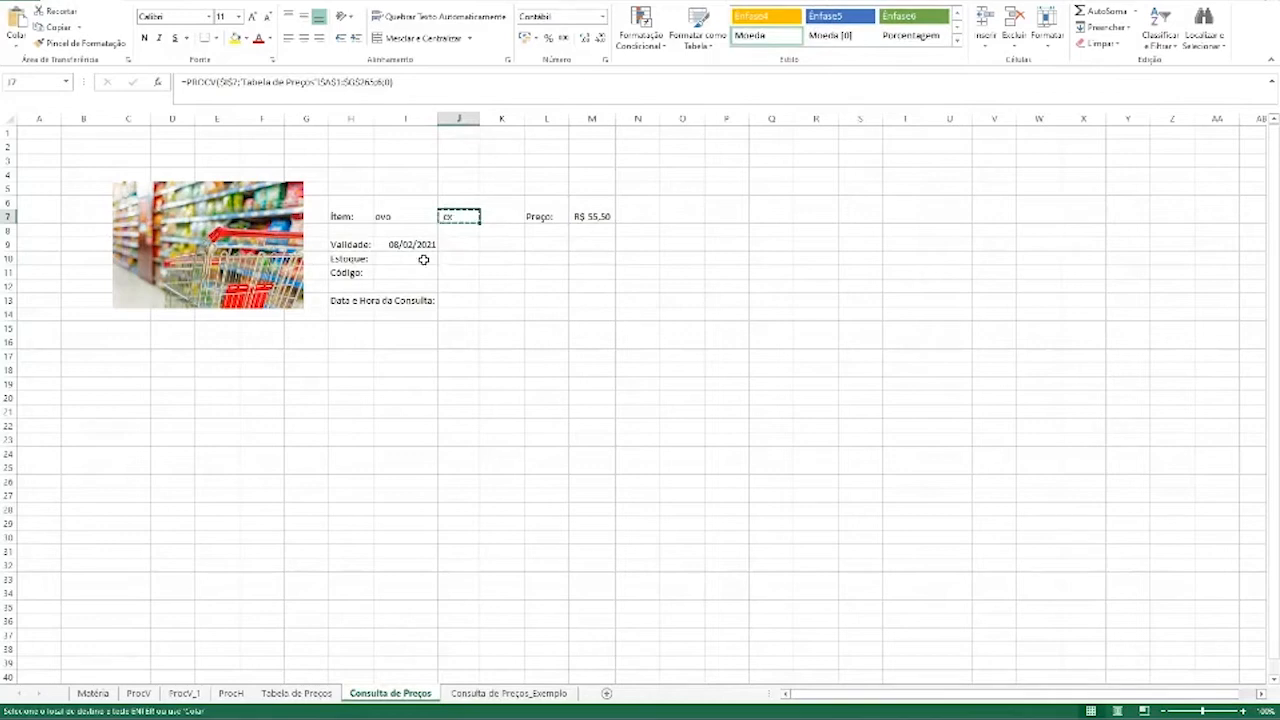
pyautogui.click(423, 259)
pyautogui.hotkey('ctrl', 'v')
pyautogui.press('Escape')
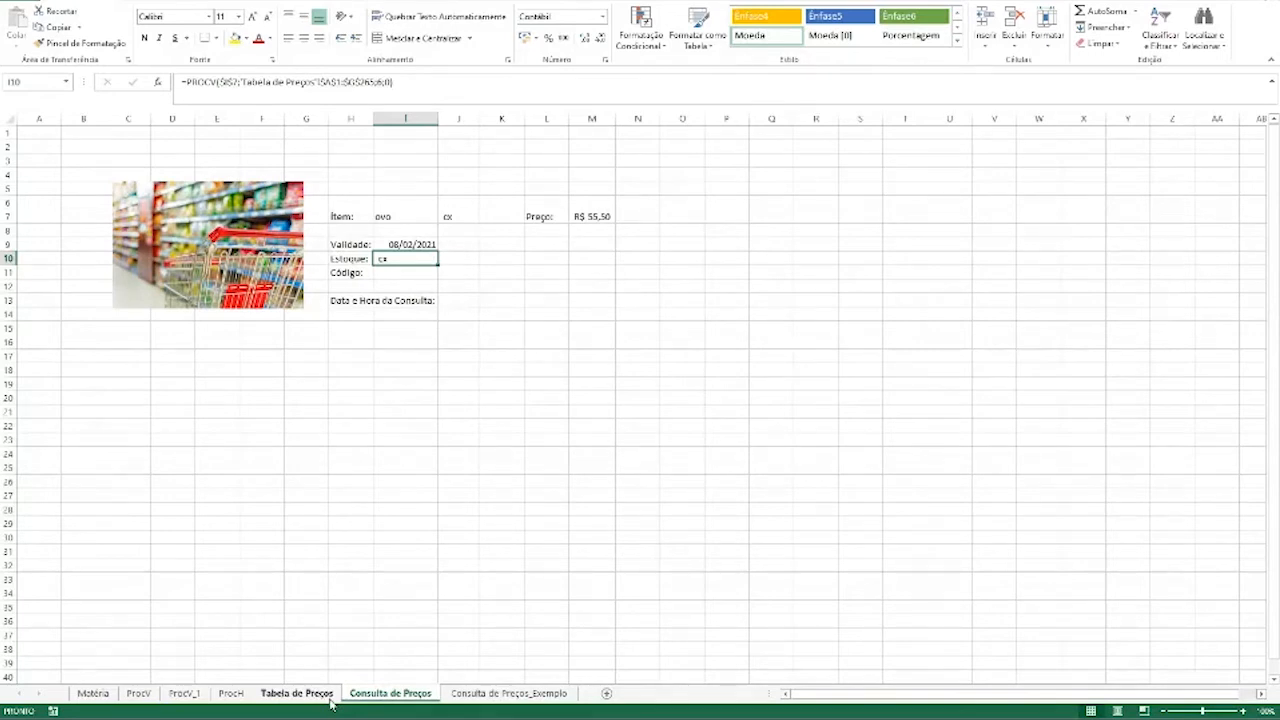
# Find the position of the Estoque column in the product table on Tabela de Preços for the I10 lookup
pyautogui.click(297, 693)
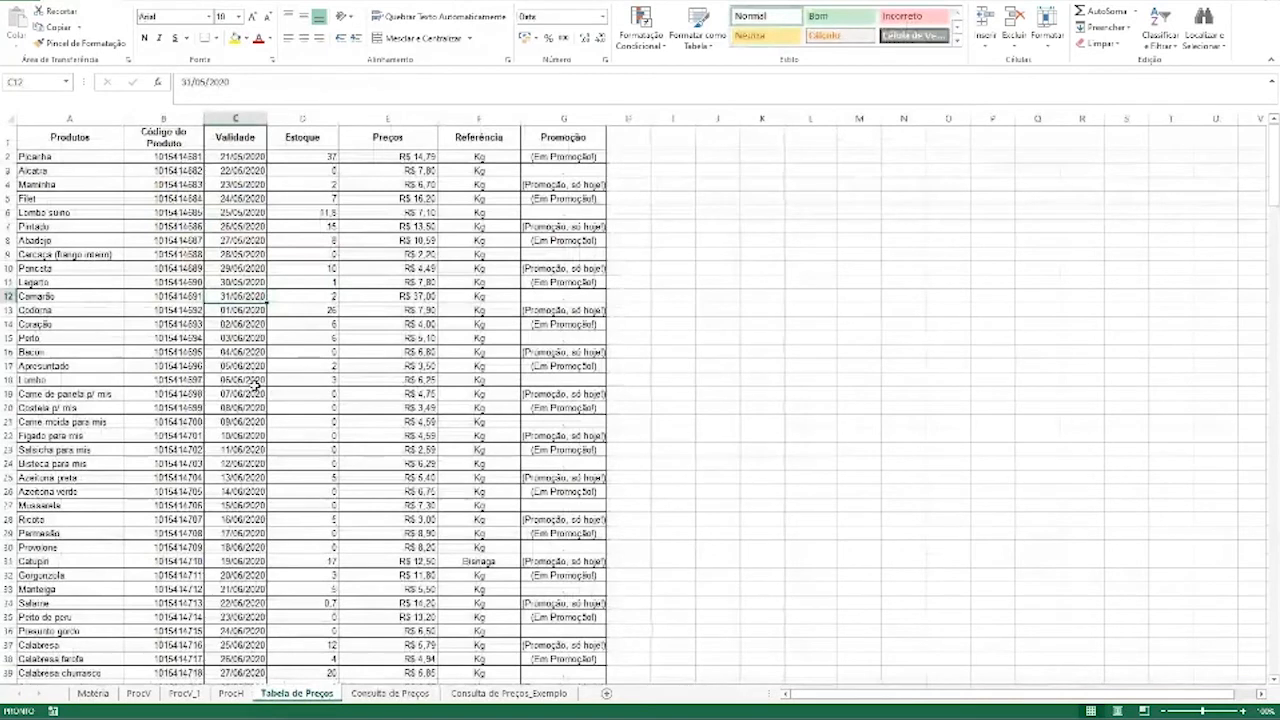
pyautogui.click(66, 118)
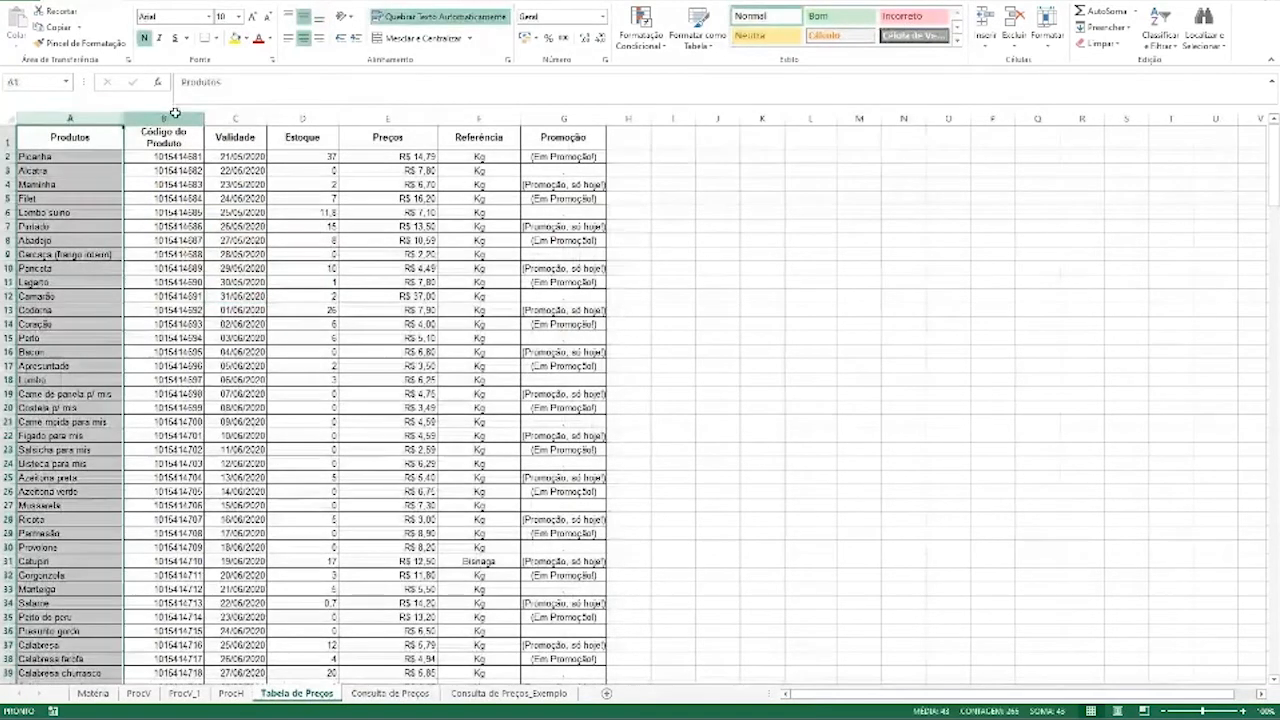
pyautogui.click(170, 118)
pyautogui.click(233, 118)
pyautogui.click(303, 118)
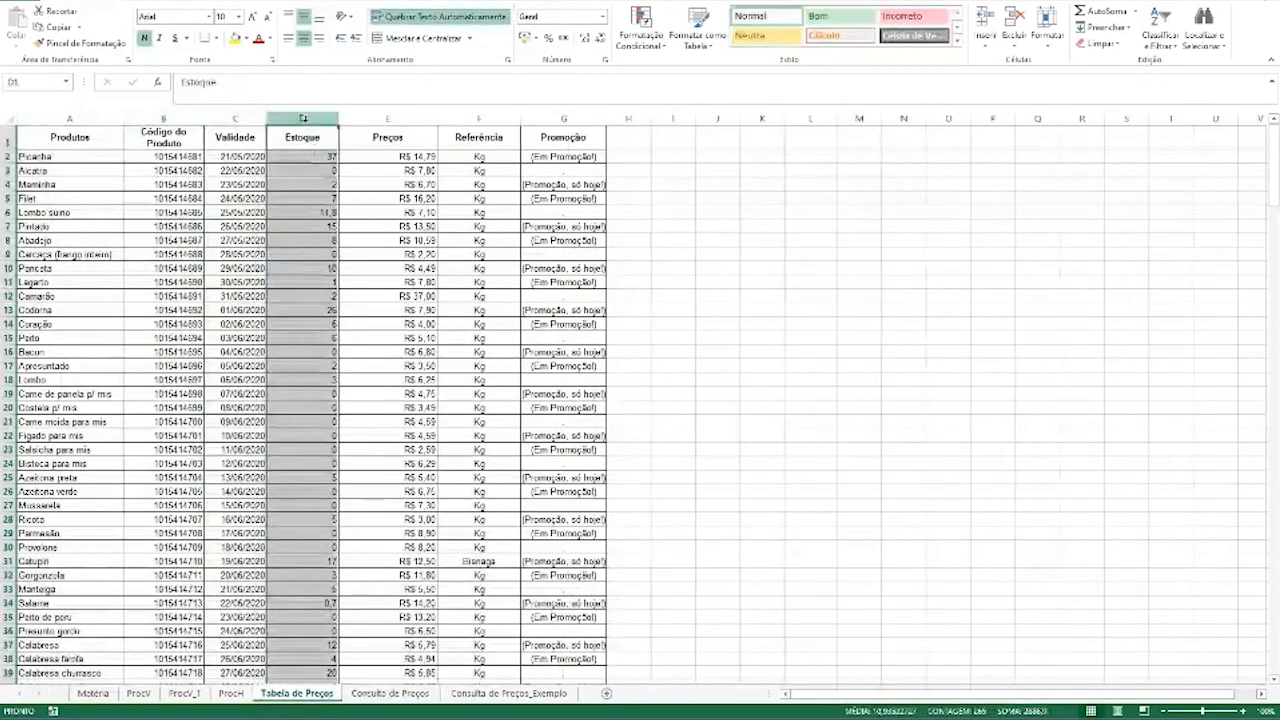
# On Consulta de Preços, change the column index of the I10 PROCV formula to 4 for Estoque
pyautogui.click(371, 694)
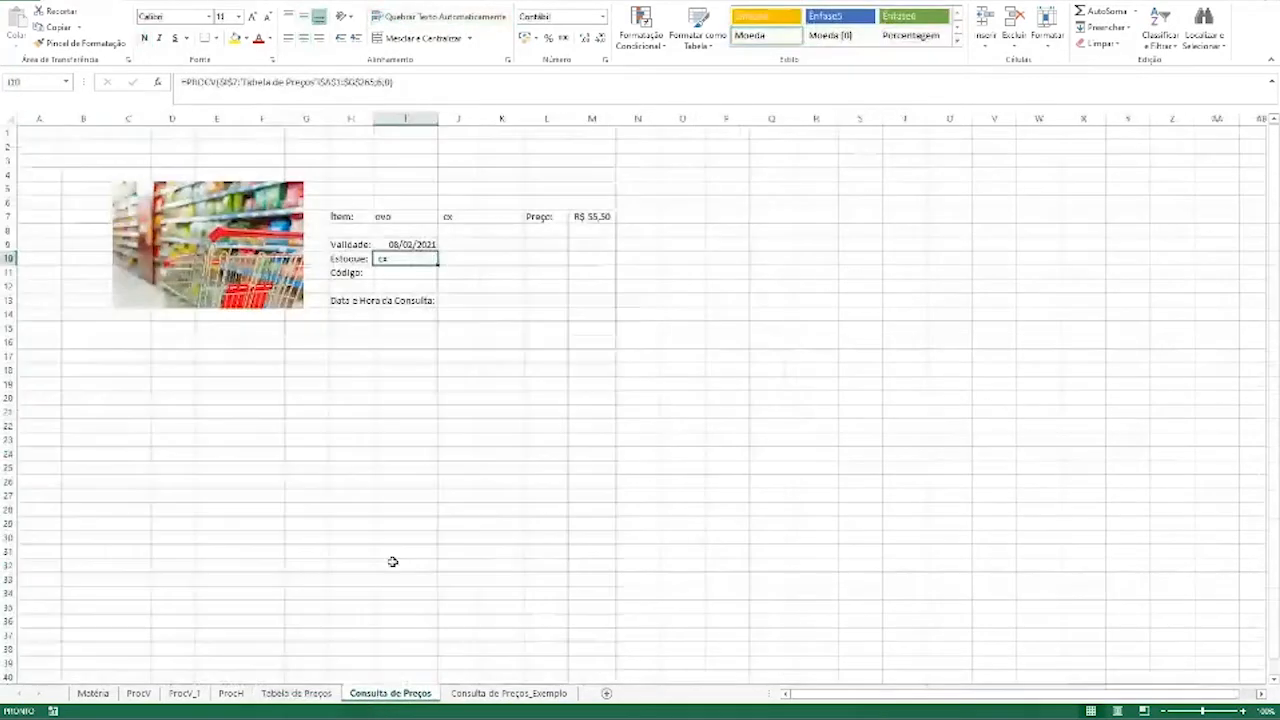
pyautogui.doubleClick(391, 258)
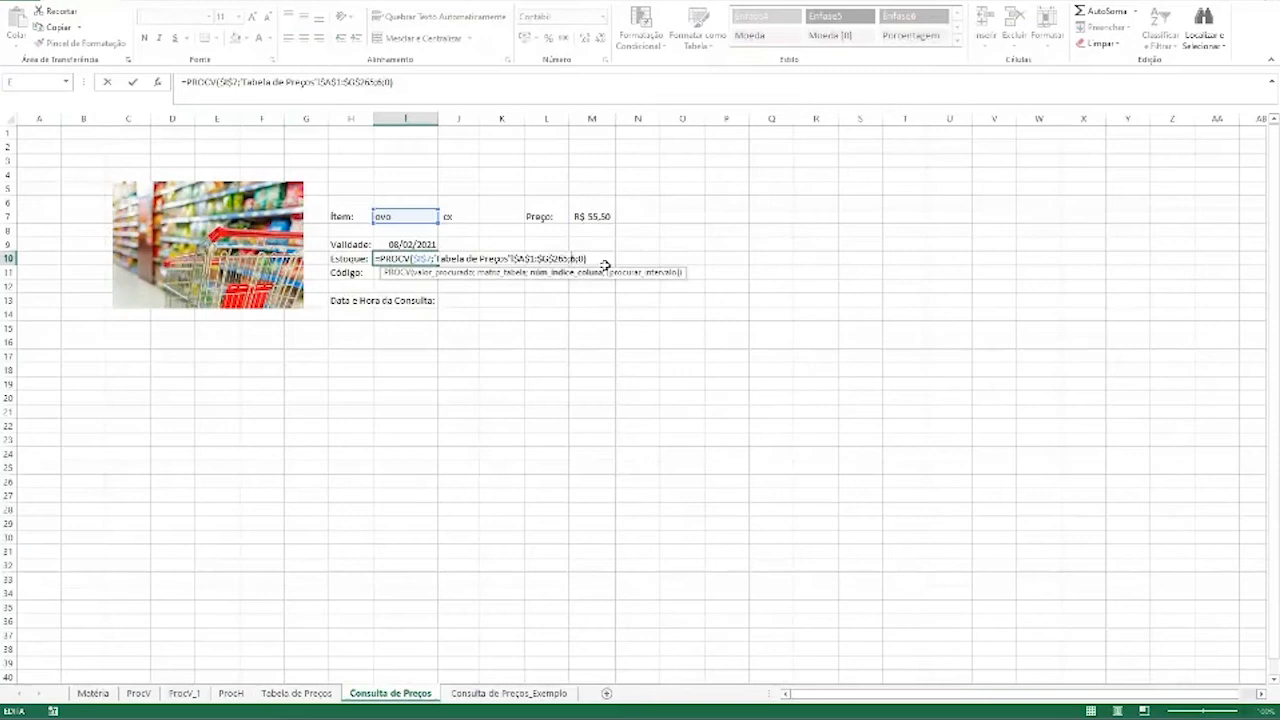
pyautogui.press('BackSpace')
pyautogui.write('4')
pyautogui.press('Return')
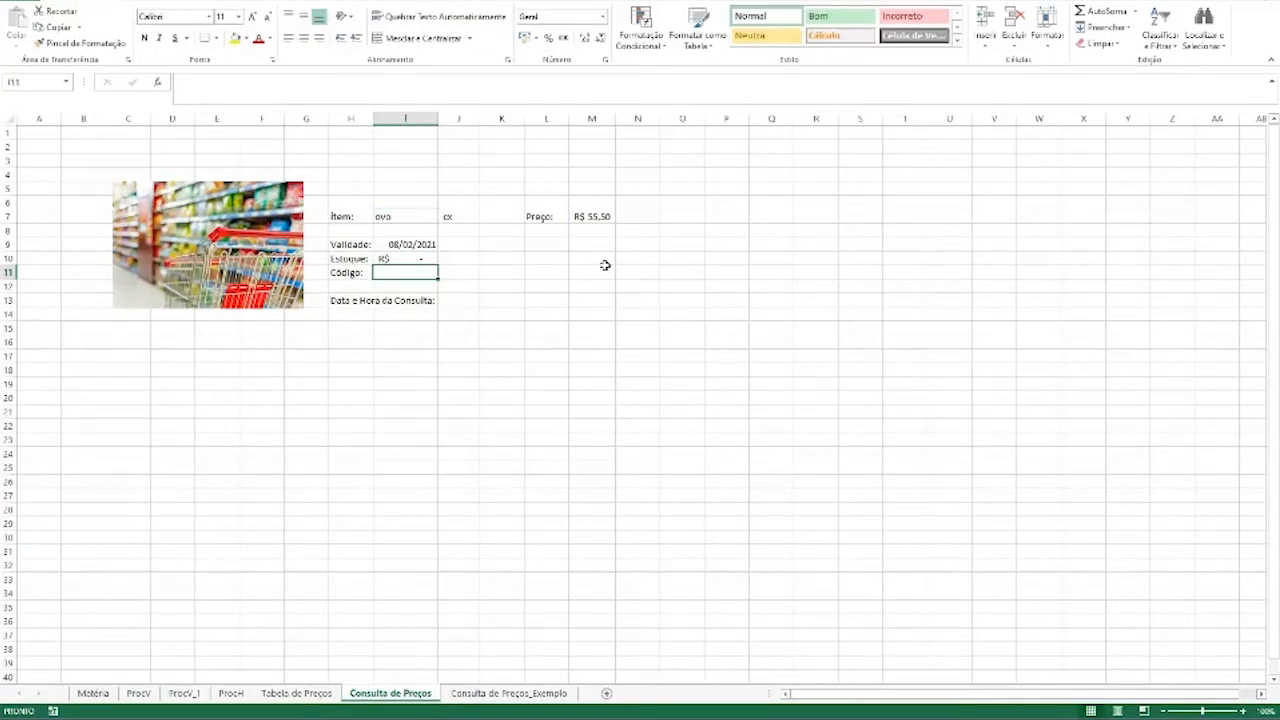
# Format the Estoque result in I10 as Número without decimal places
pyautogui.click(422, 259)
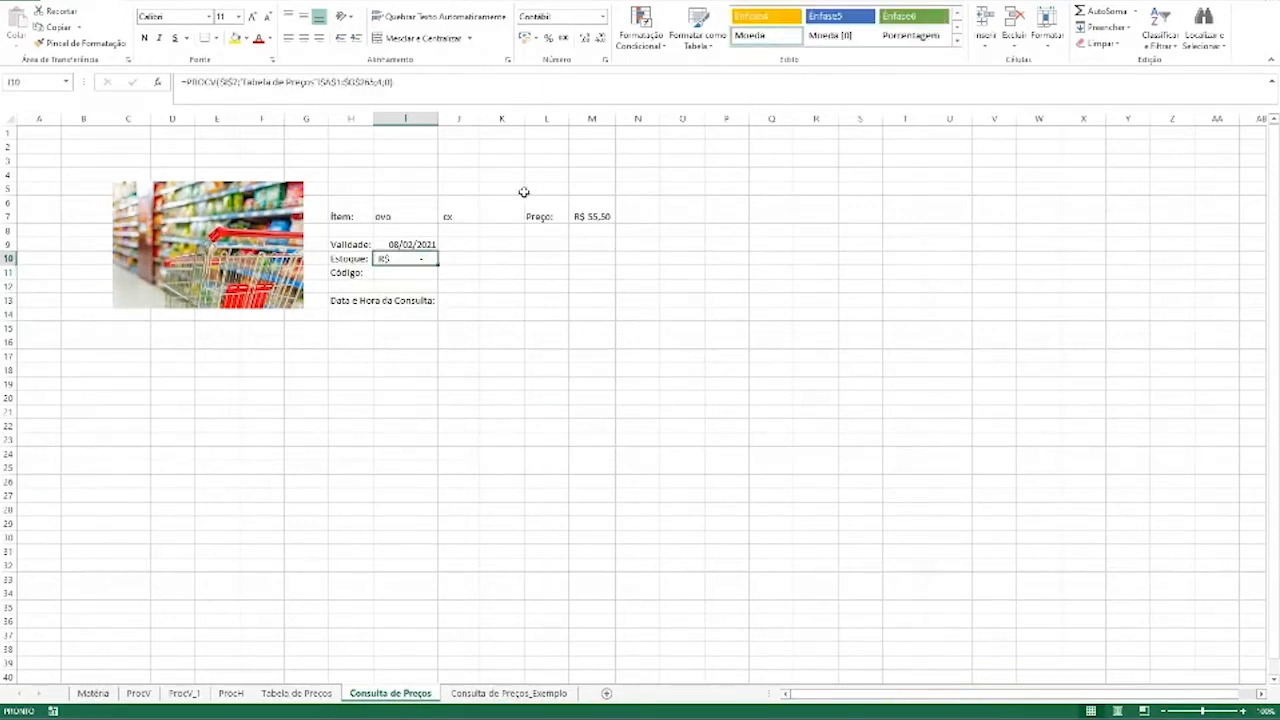
pyautogui.click(603, 17)
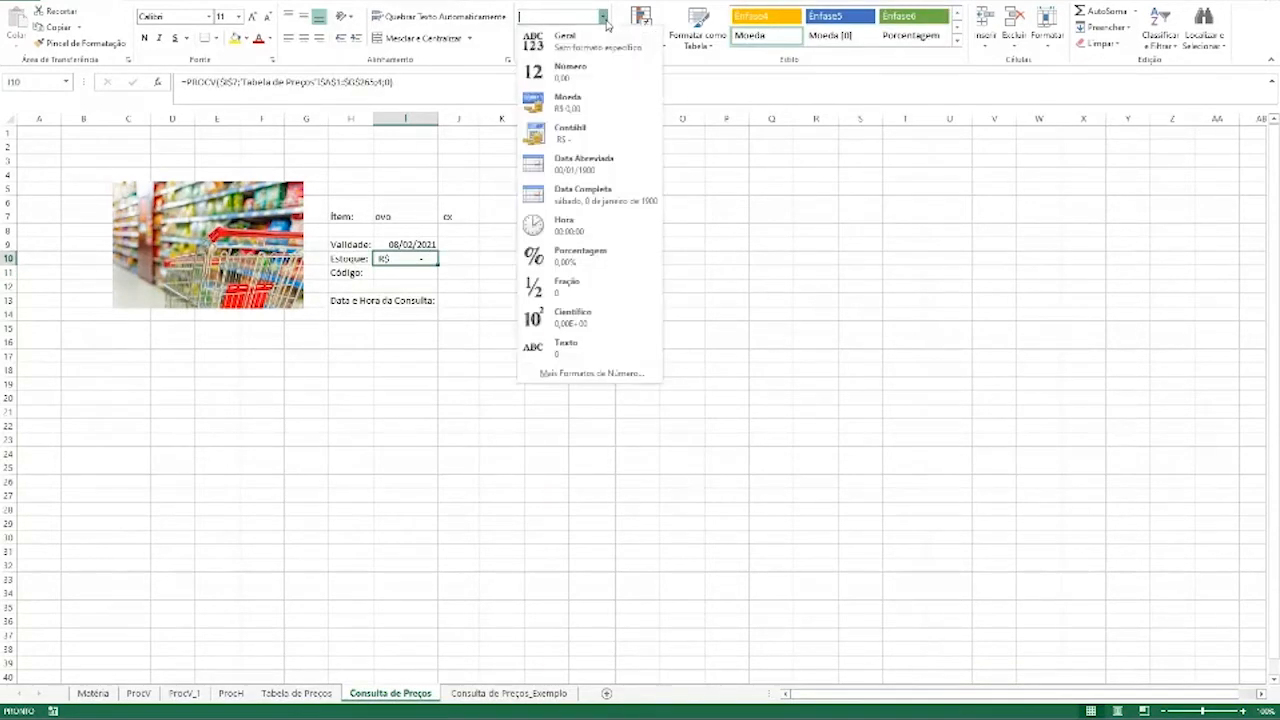
pyautogui.click(570, 71)
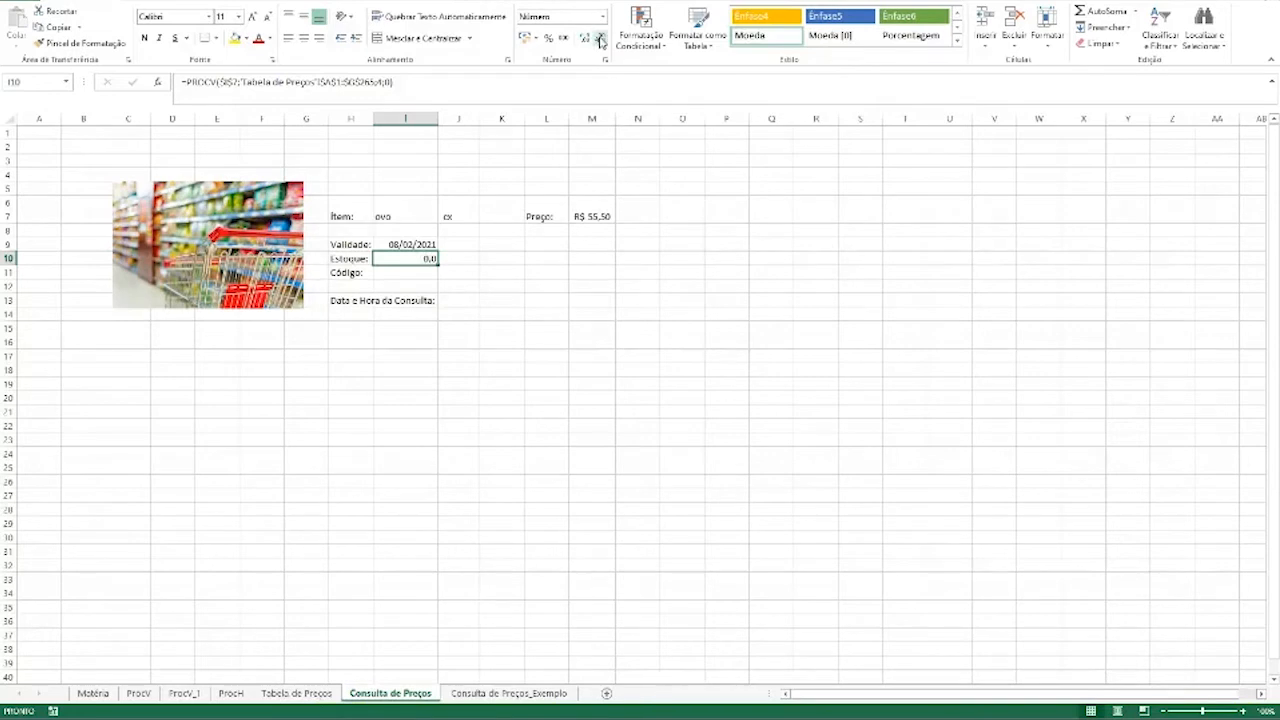
pyautogui.click(600, 38)
# Test the lookups by choosing Carvão, Lenha and finally Picanha from the product list in I7
pyautogui.click(405, 220)
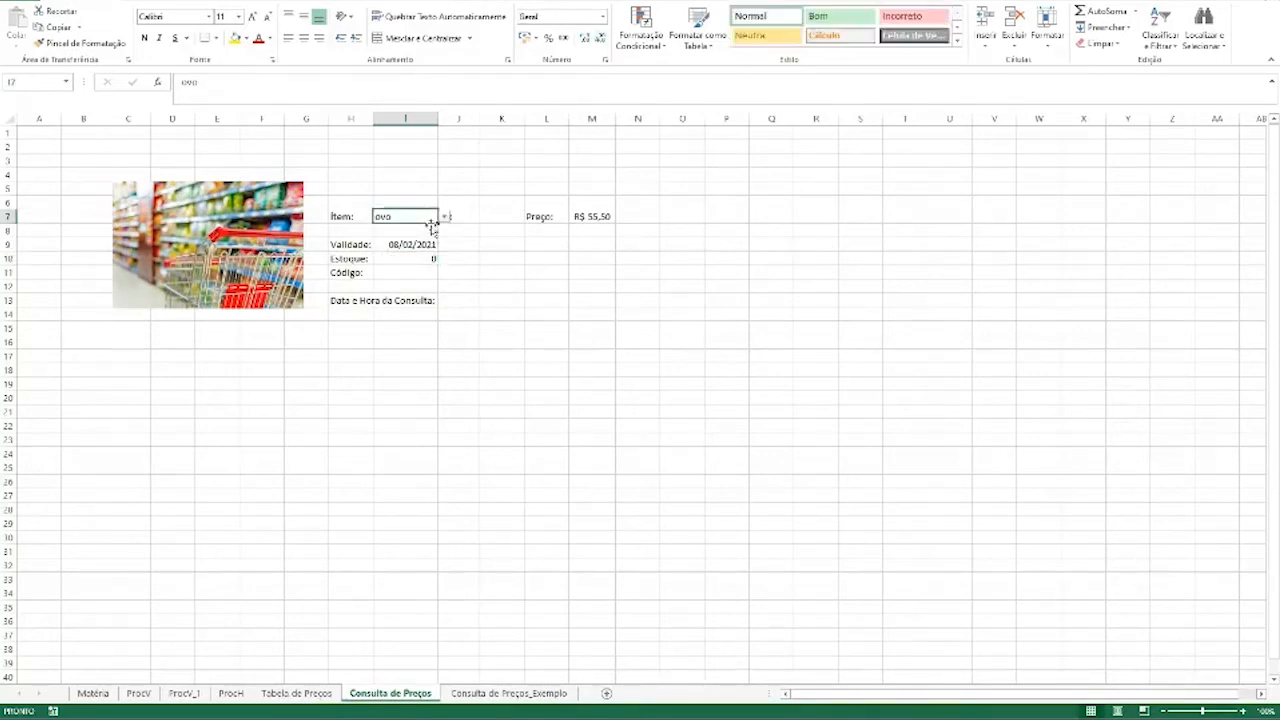
pyautogui.click(444, 216)
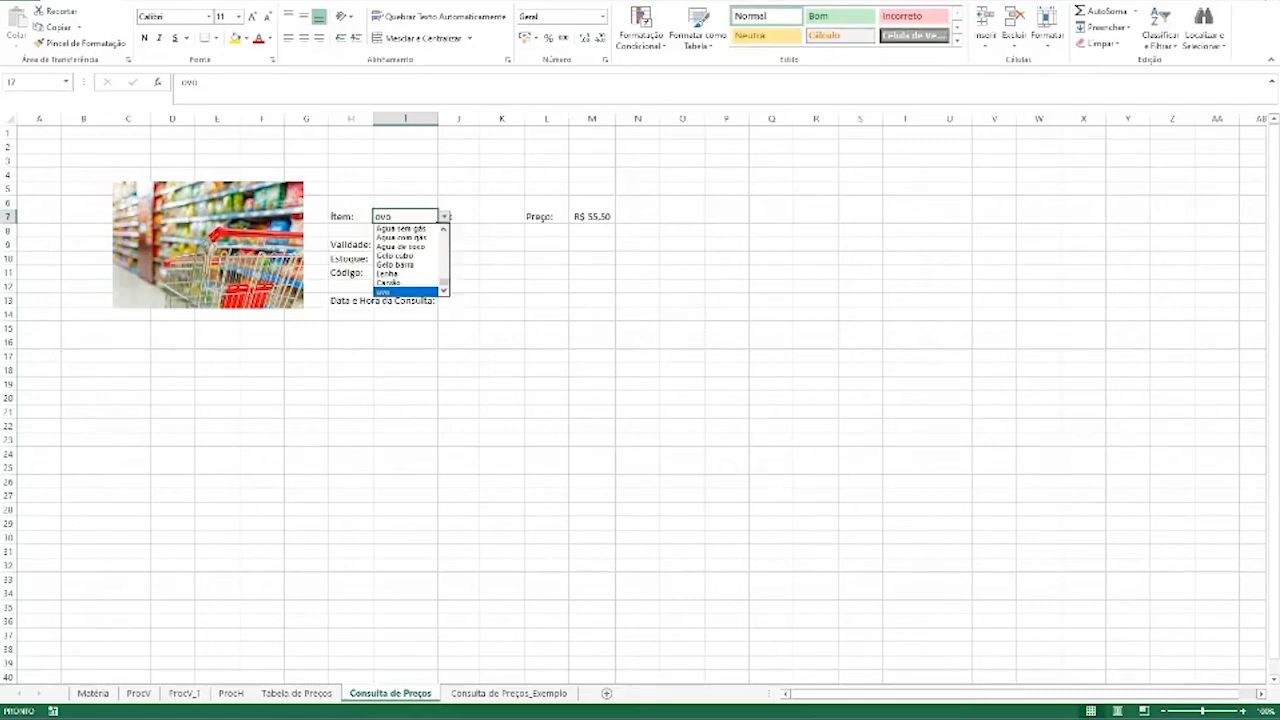
pyautogui.click(420, 282)
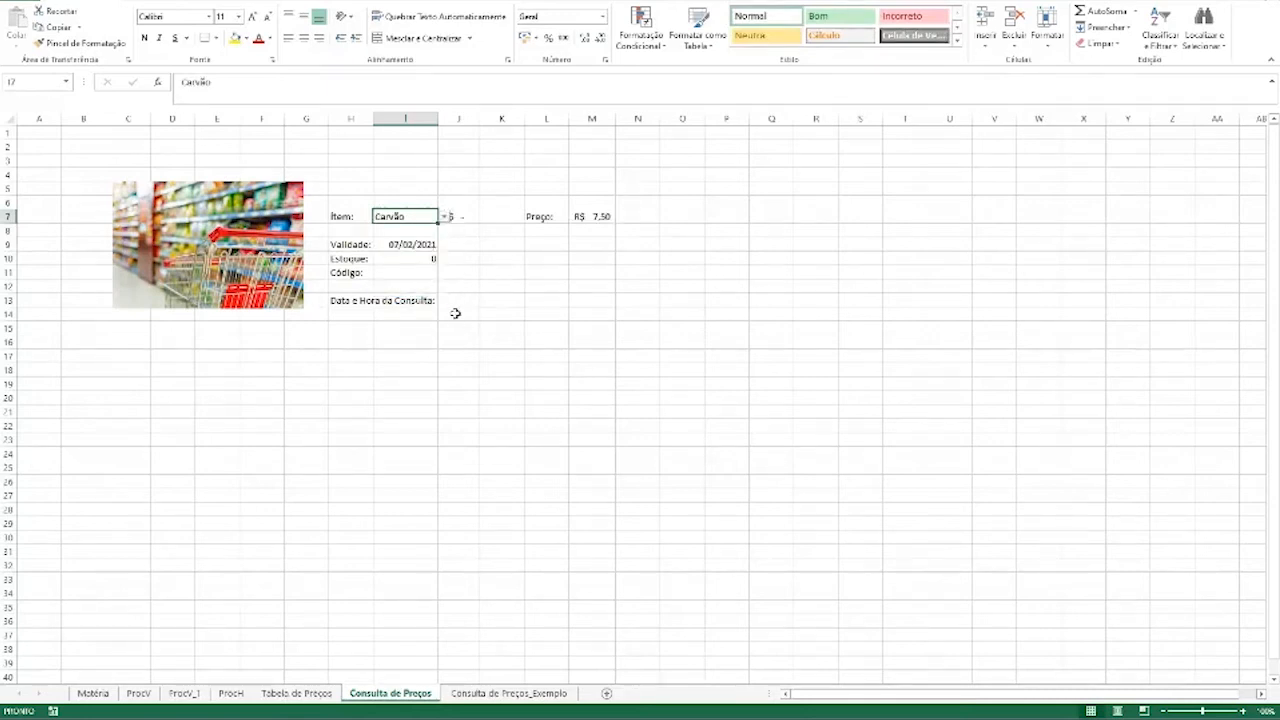
pyautogui.click(449, 214)
pyautogui.click(425, 274)
pyautogui.click(444, 217)
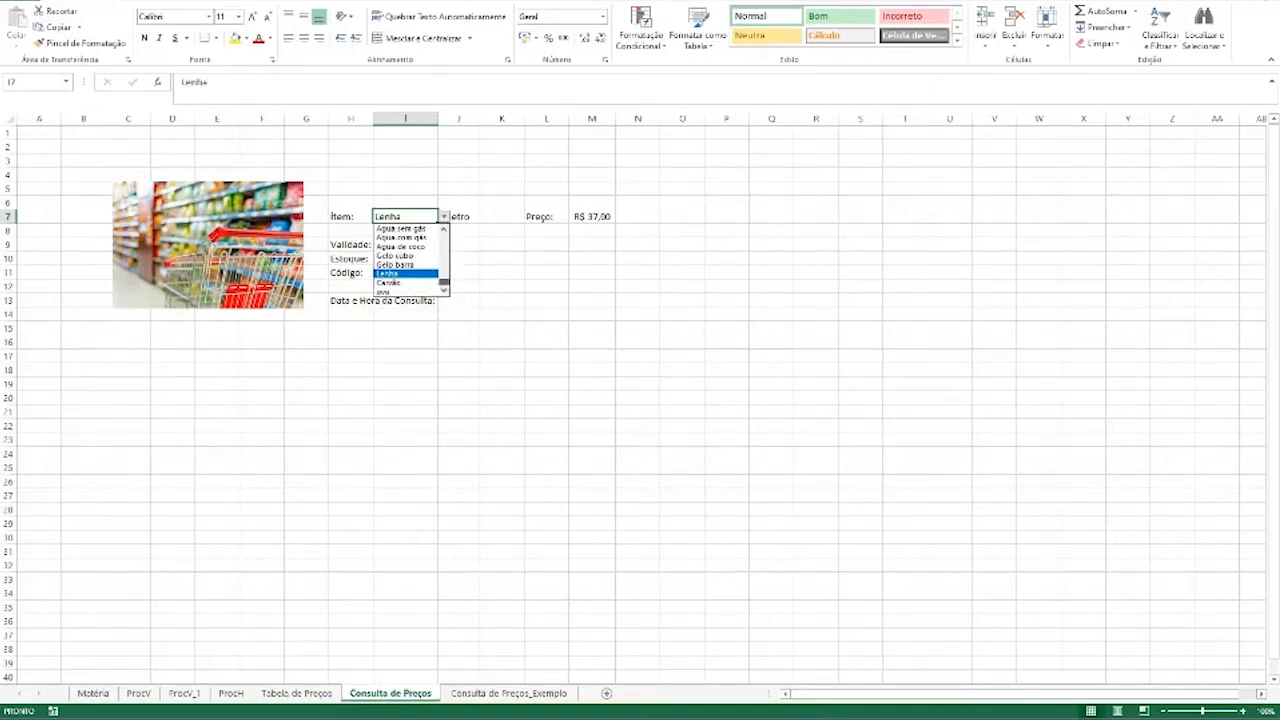
pyautogui.scroll(3, 430, 260)
pyautogui.click(423, 229)
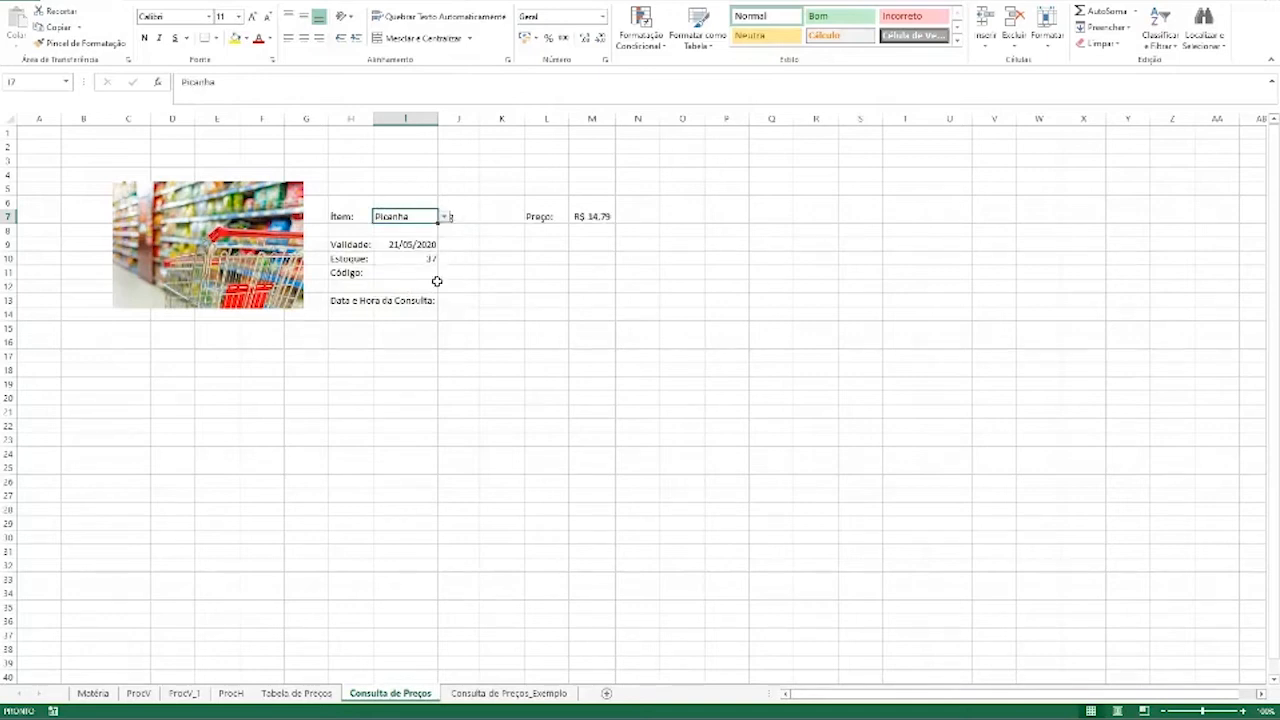
# Check the Picanha validity, stock, price and unit against its row on Tabela de Preços
pyautogui.click(437, 261)
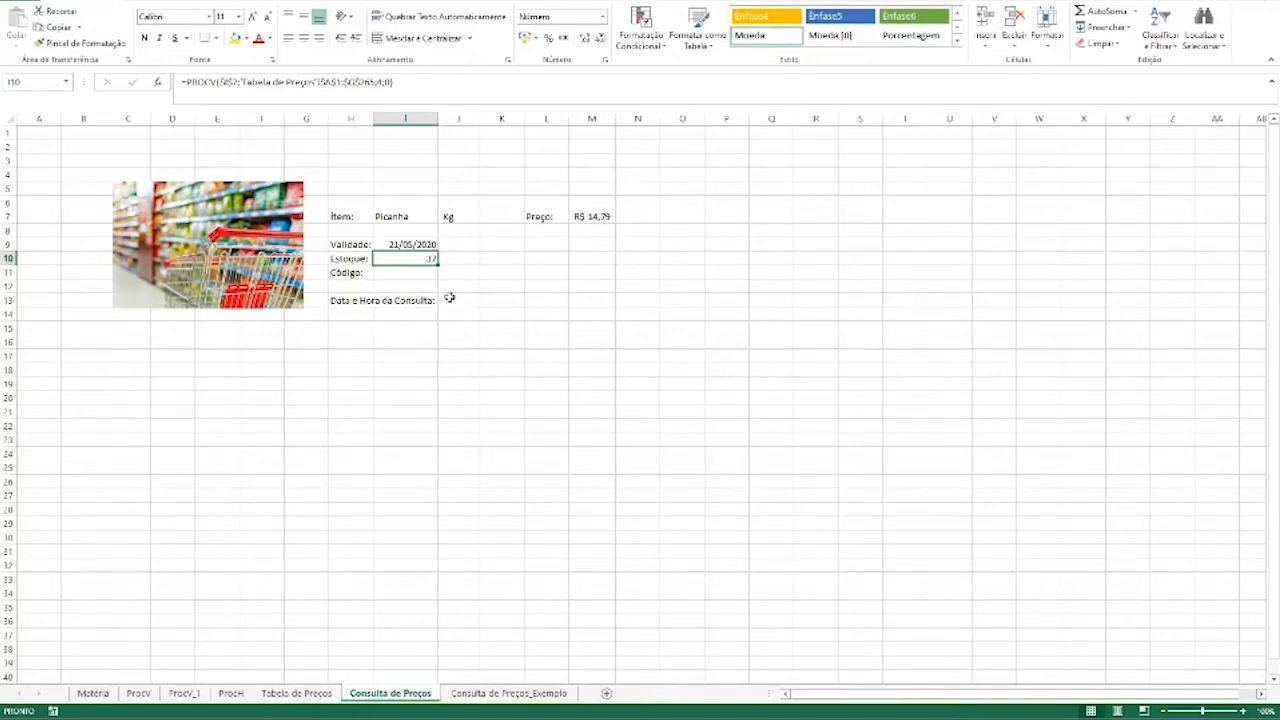
pyautogui.click(315, 694)
pyautogui.click(66, 157)
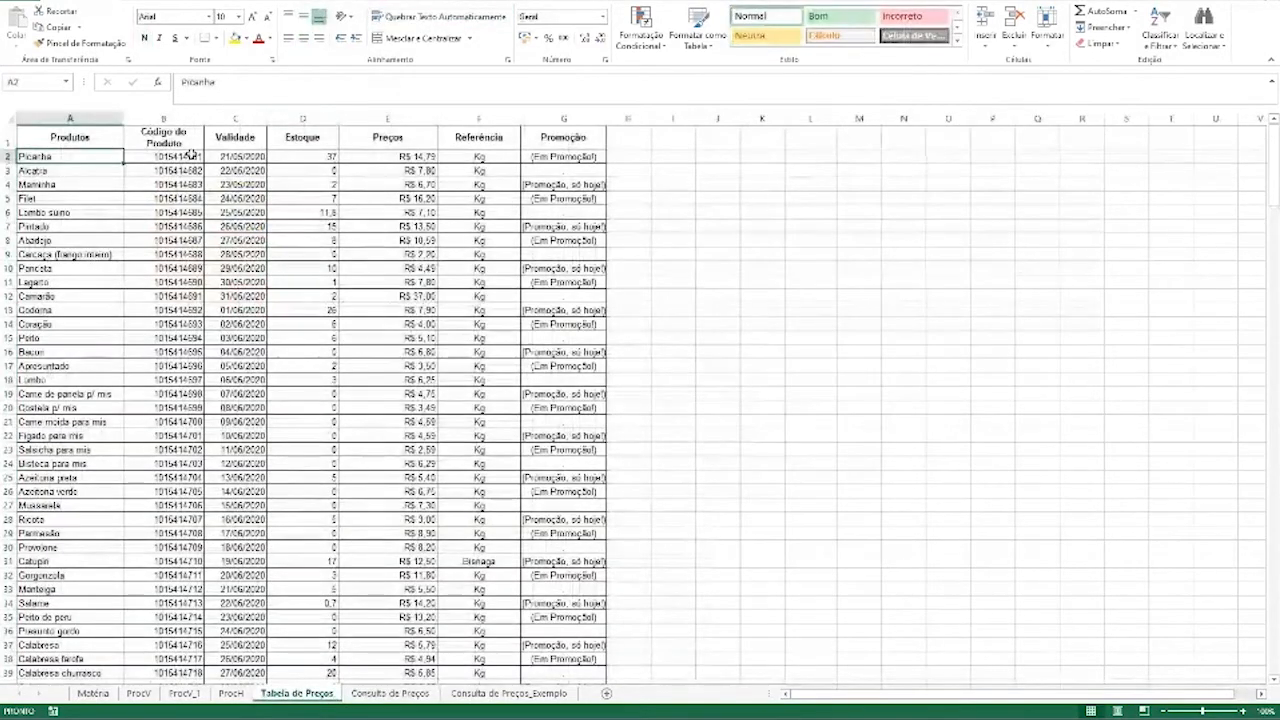
pyautogui.click(243, 158)
pyautogui.click(309, 156)
pyautogui.click(378, 159)
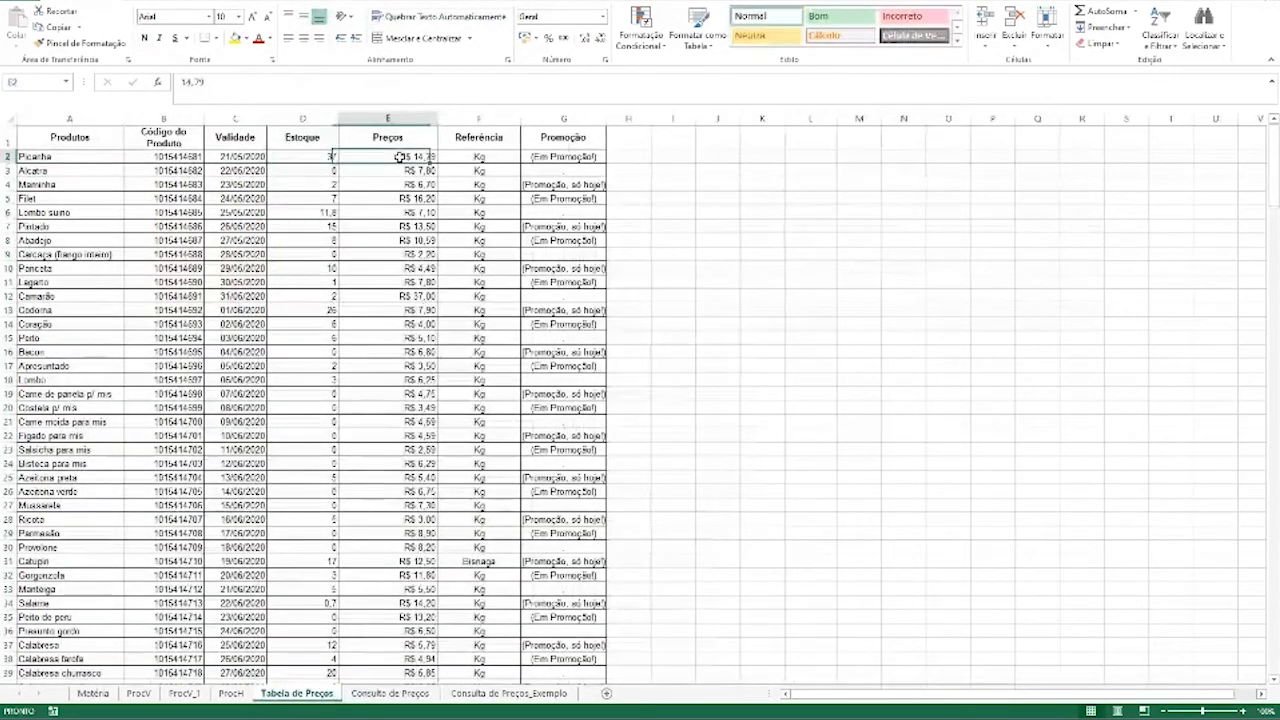
pyautogui.click(484, 157)
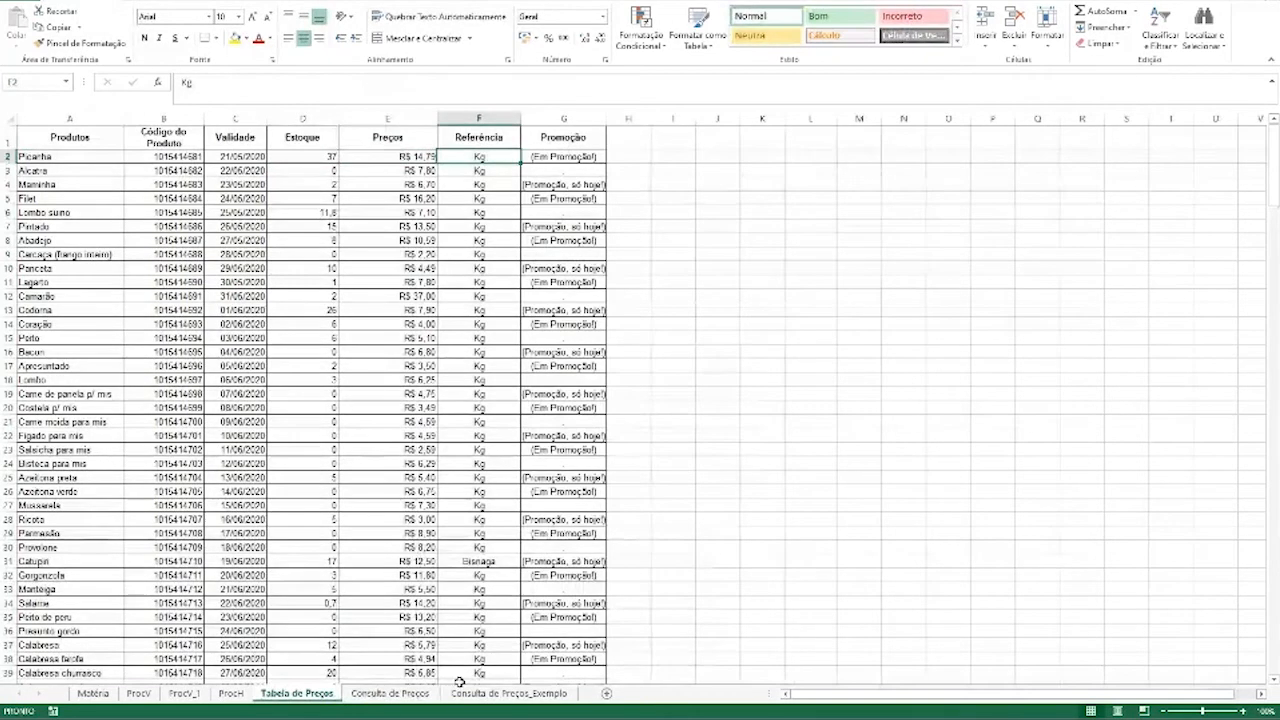
# Copy the Estoque PROCV formula from I10 on Consulta de Preços into I11 beside Código
pyautogui.click(430, 694)
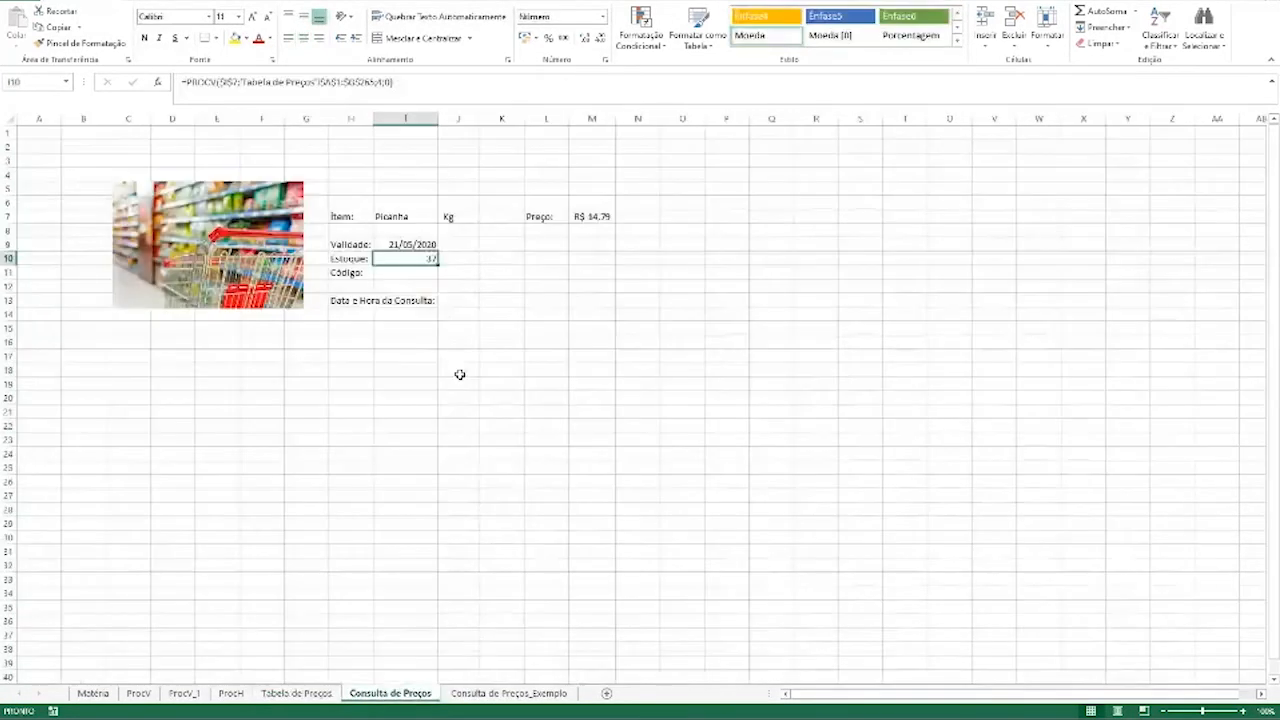
pyautogui.hotkey('ctrl', 'c')
pyautogui.click(421, 276)
pyautogui.hotkey('ctrl', 'v')
pyautogui.press('Escape')
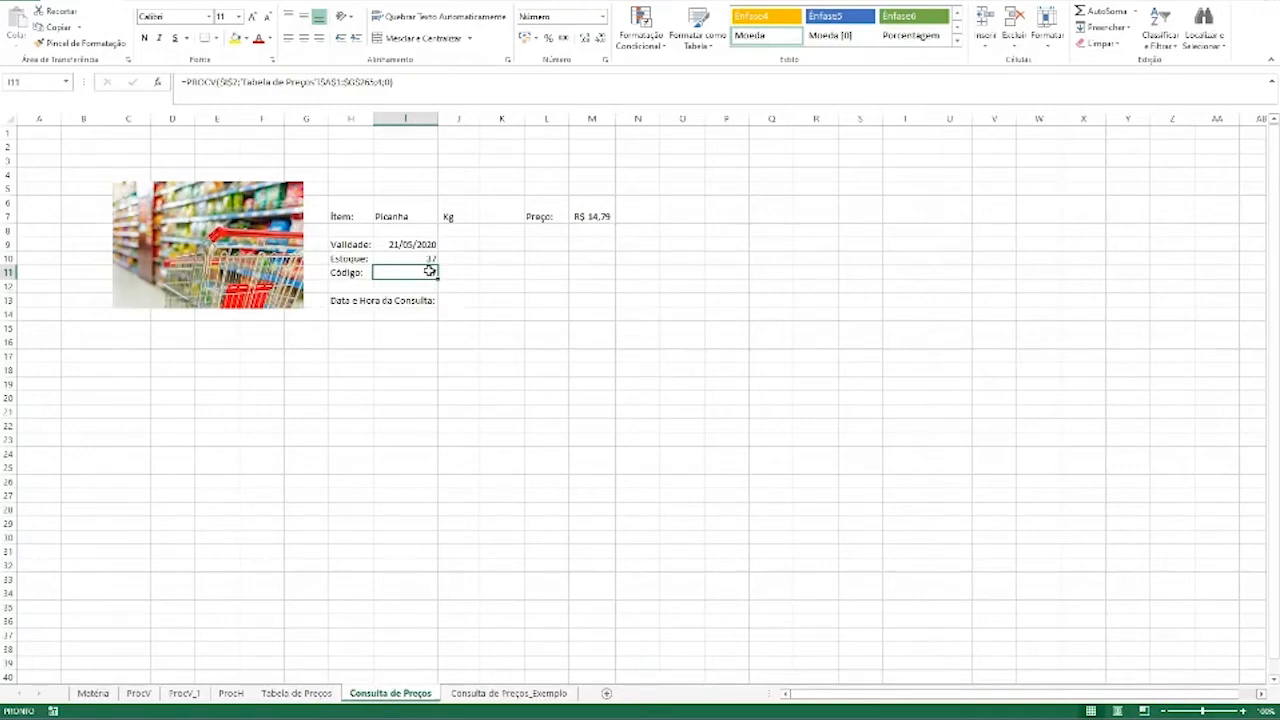
# Find the position of the Código do Produto column on Tabela de Preços for the I11 lookup
pyautogui.doubleClick(429, 271)
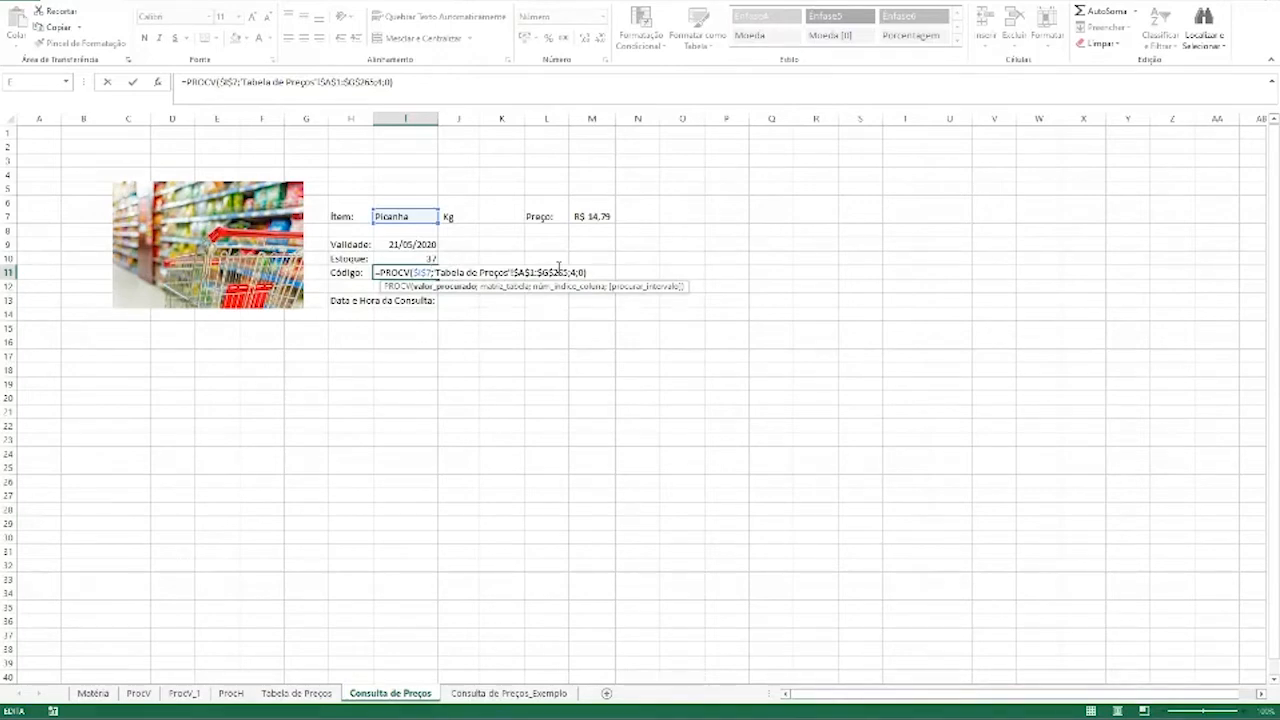
pyautogui.press('Escape')
pyautogui.click(300, 693)
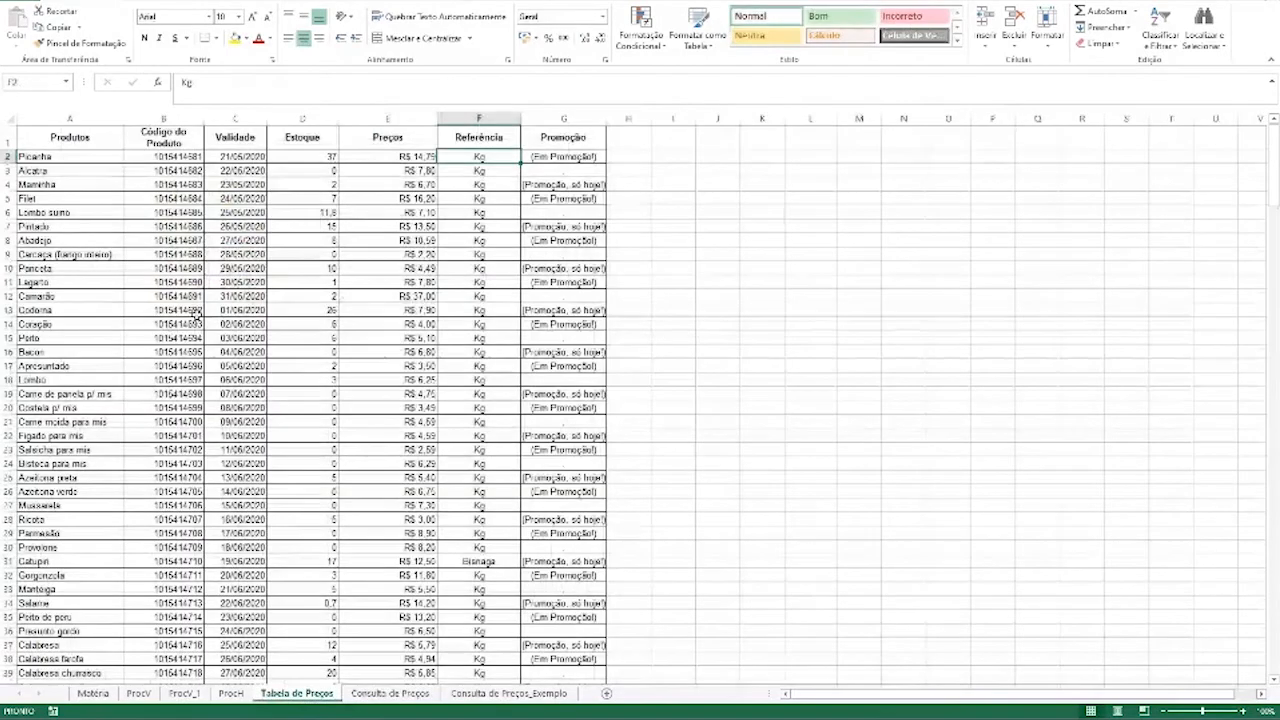
pyautogui.click(70, 117)
pyautogui.click(164, 118)
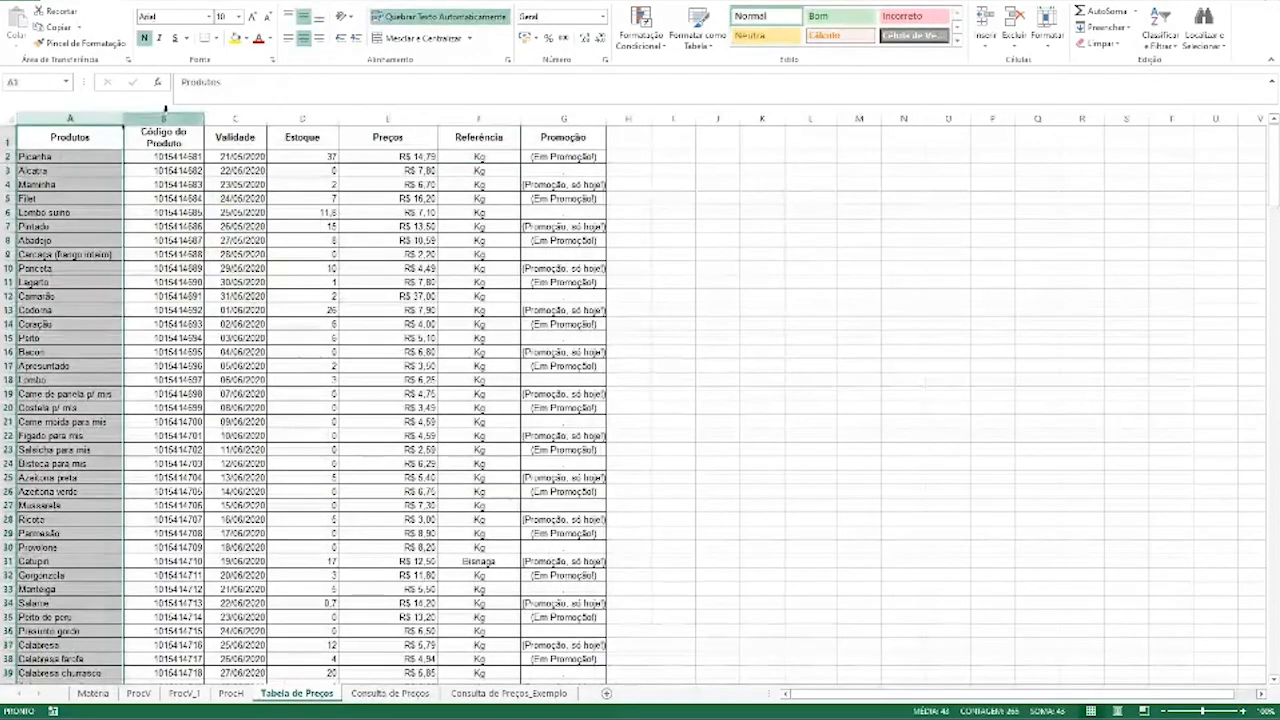
pyautogui.click(165, 137)
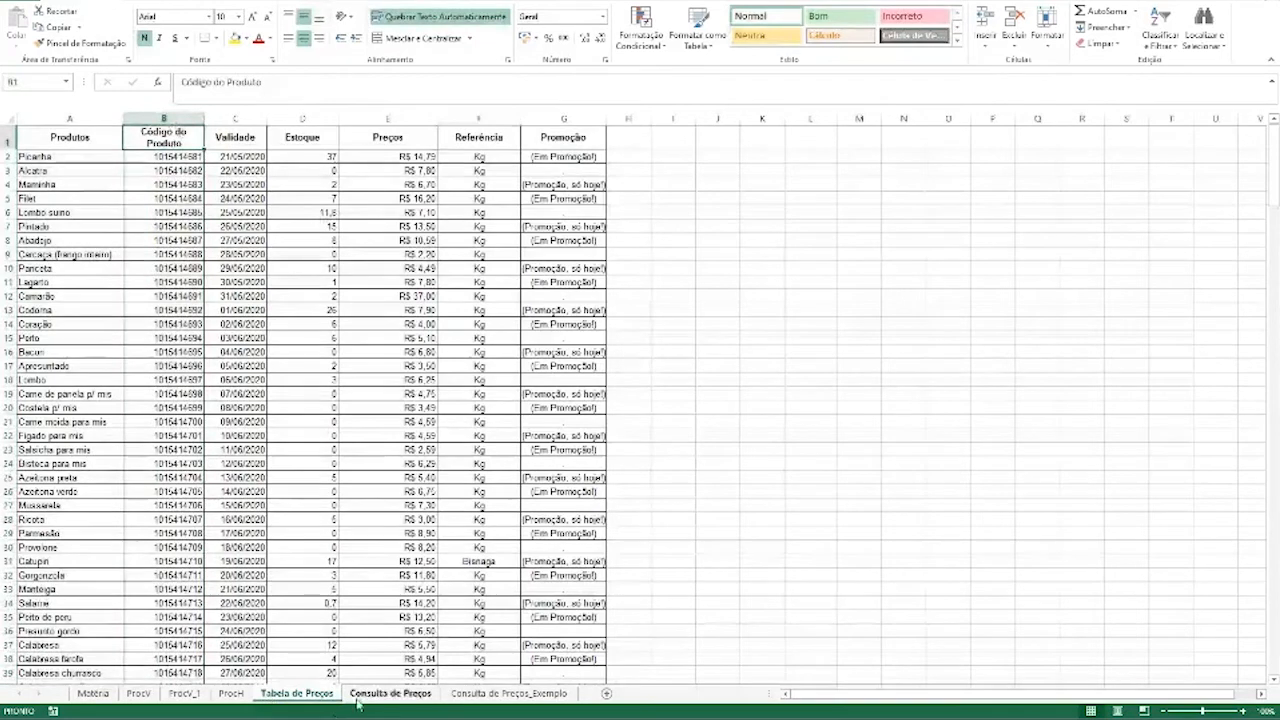
# On Consulta de Preços, change the column index of the I11 PROCV formula to 2 for Código
pyautogui.click(390, 693)
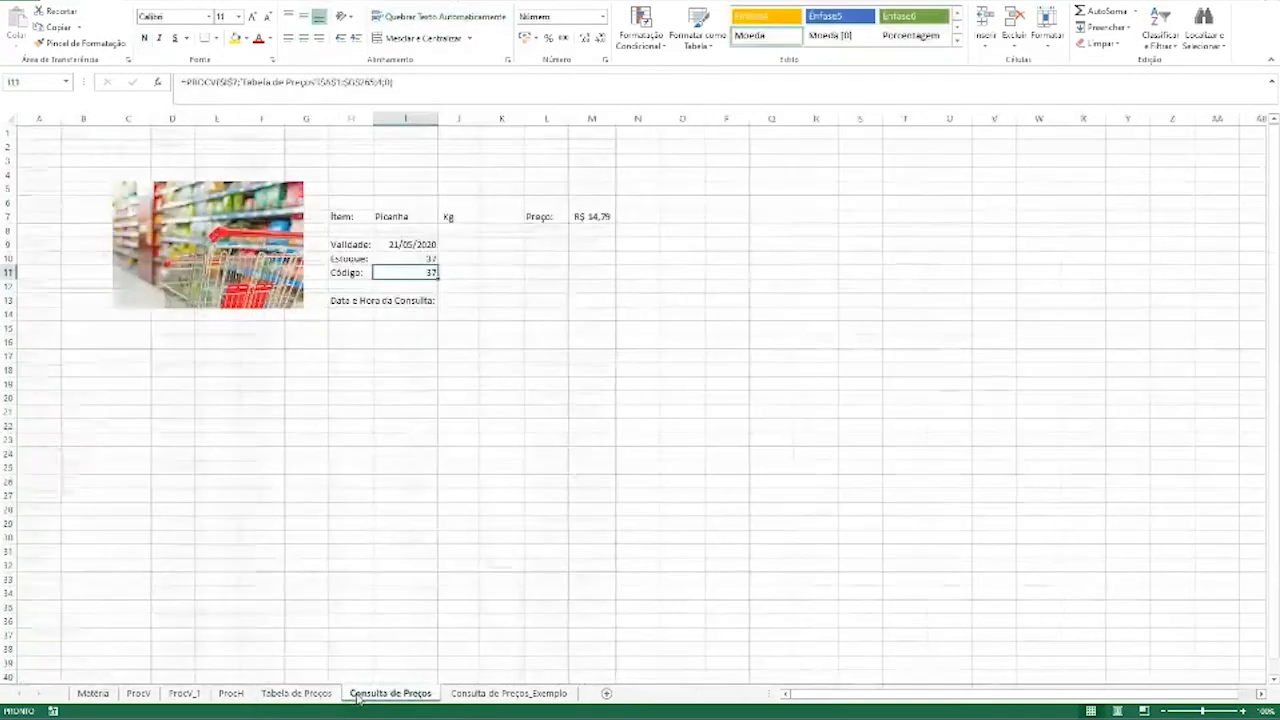
pyautogui.doubleClick(411, 272)
pyautogui.click(575, 272)
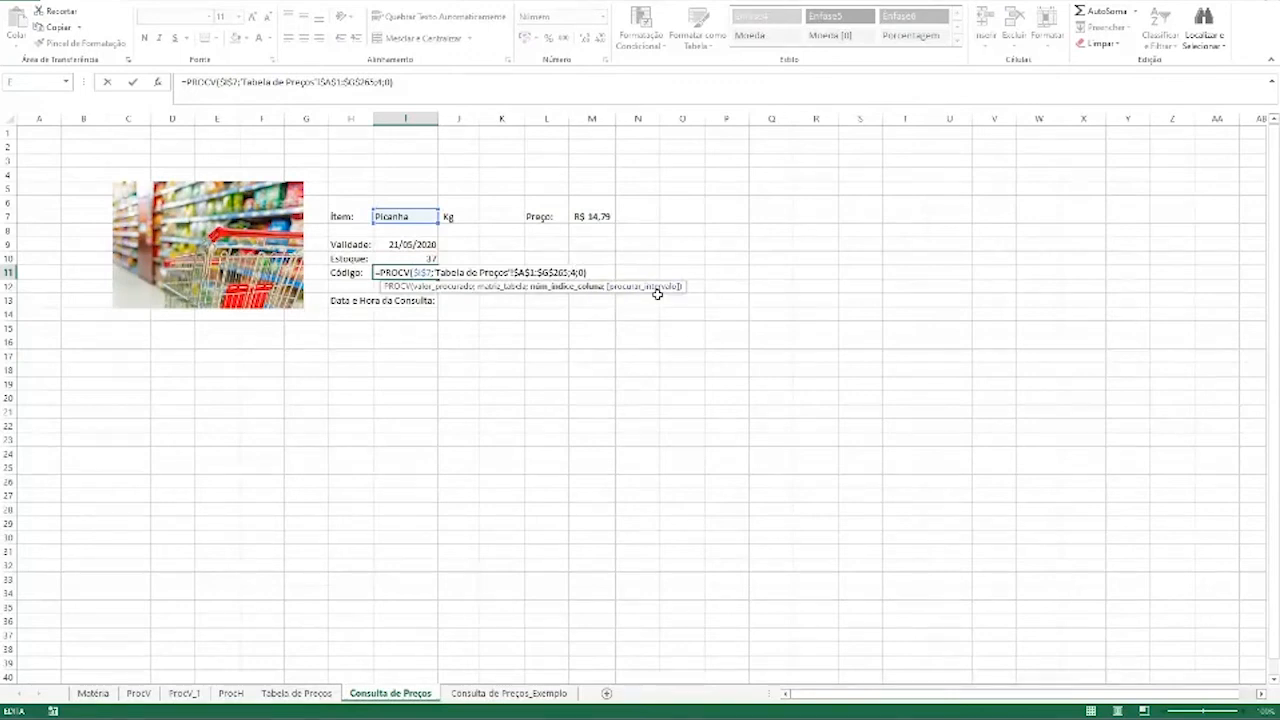
pyautogui.press('Delete')
pyautogui.write('2')
pyautogui.hotkey('ctrl', 'Return')
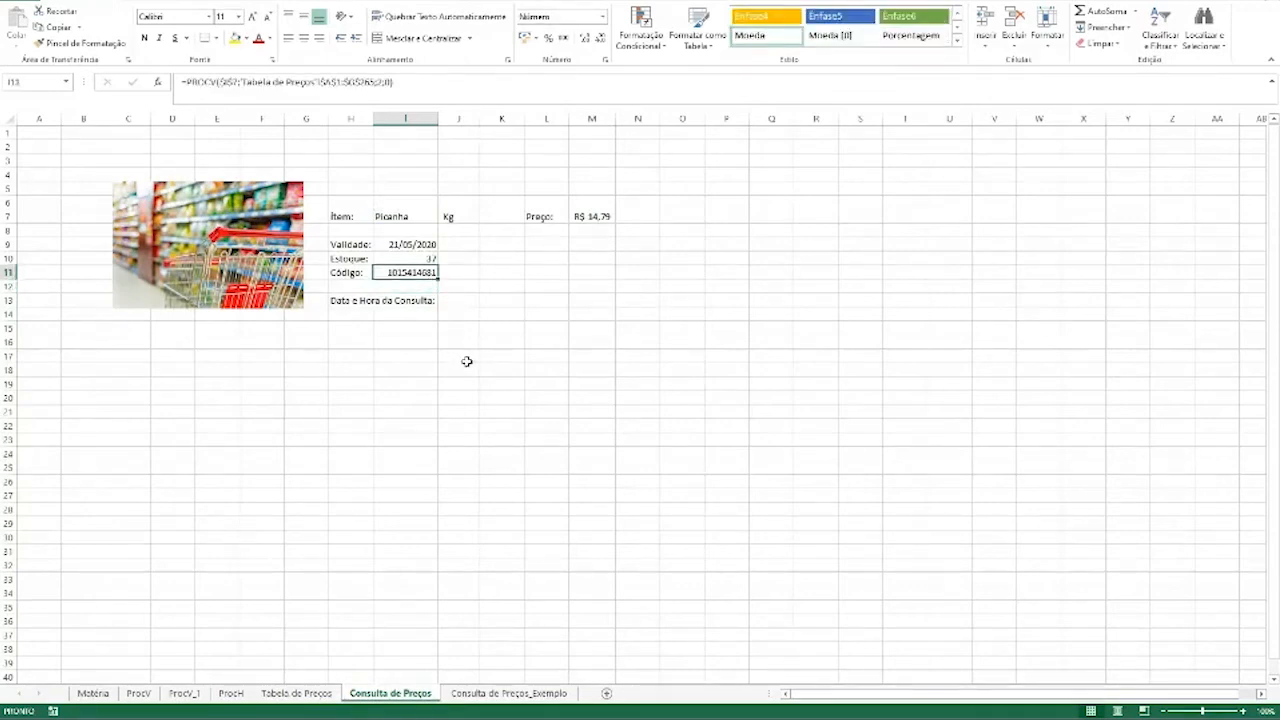
pyautogui.click(576, 233)
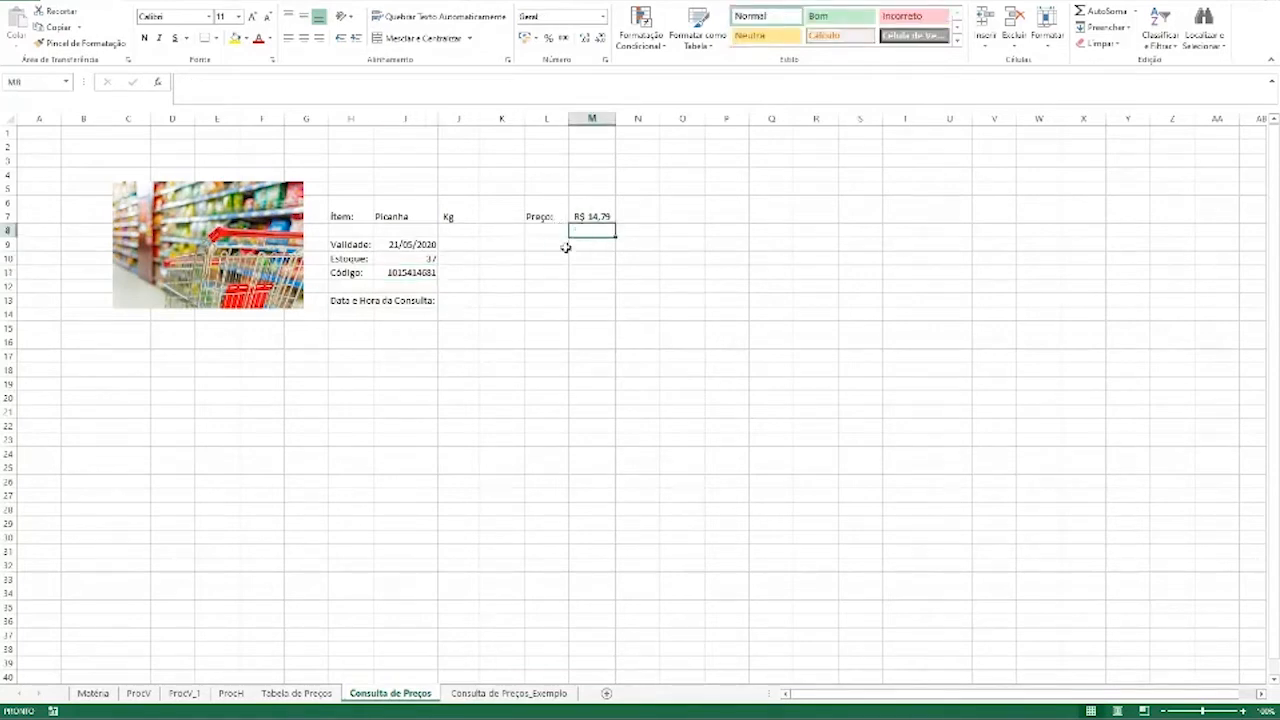
# Find the position of the Promoção column on Tabela de Preços for the promotion lookup in L8 below Preço
pyautogui.moveTo(562, 229); pyautogui.dragTo(594, 230)
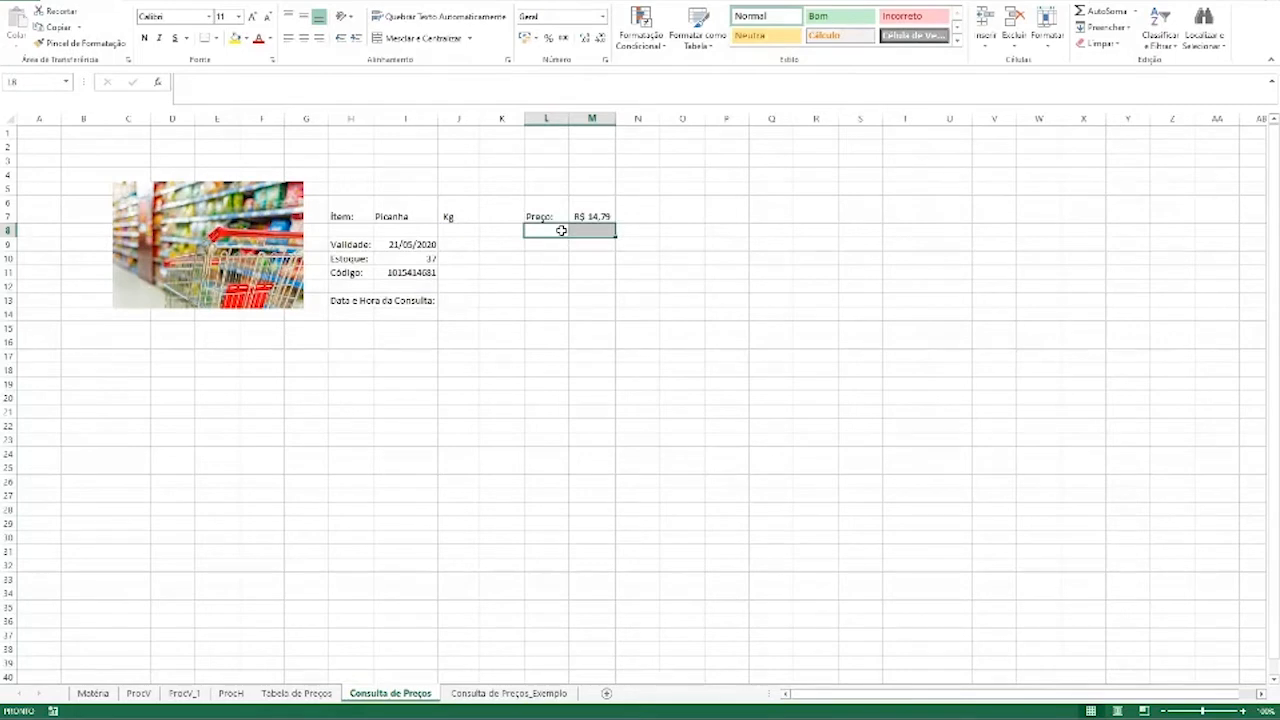
pyautogui.click(561, 230)
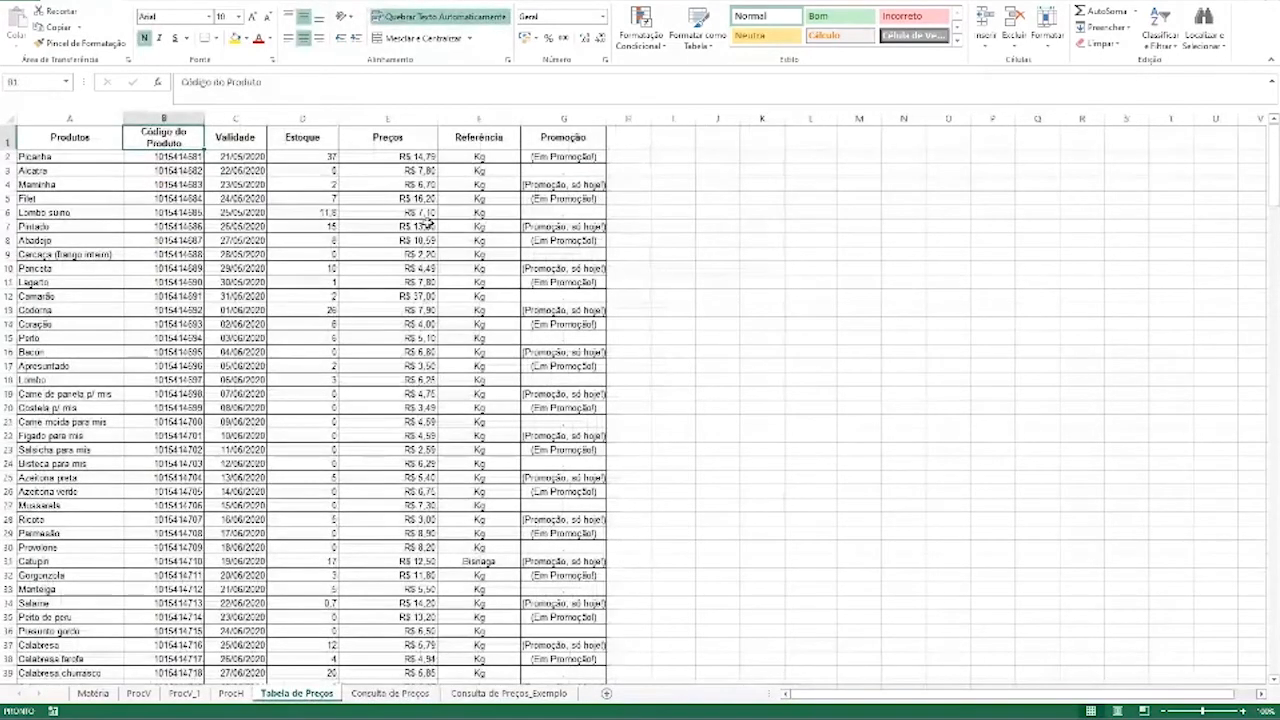
pyautogui.click(76, 119)
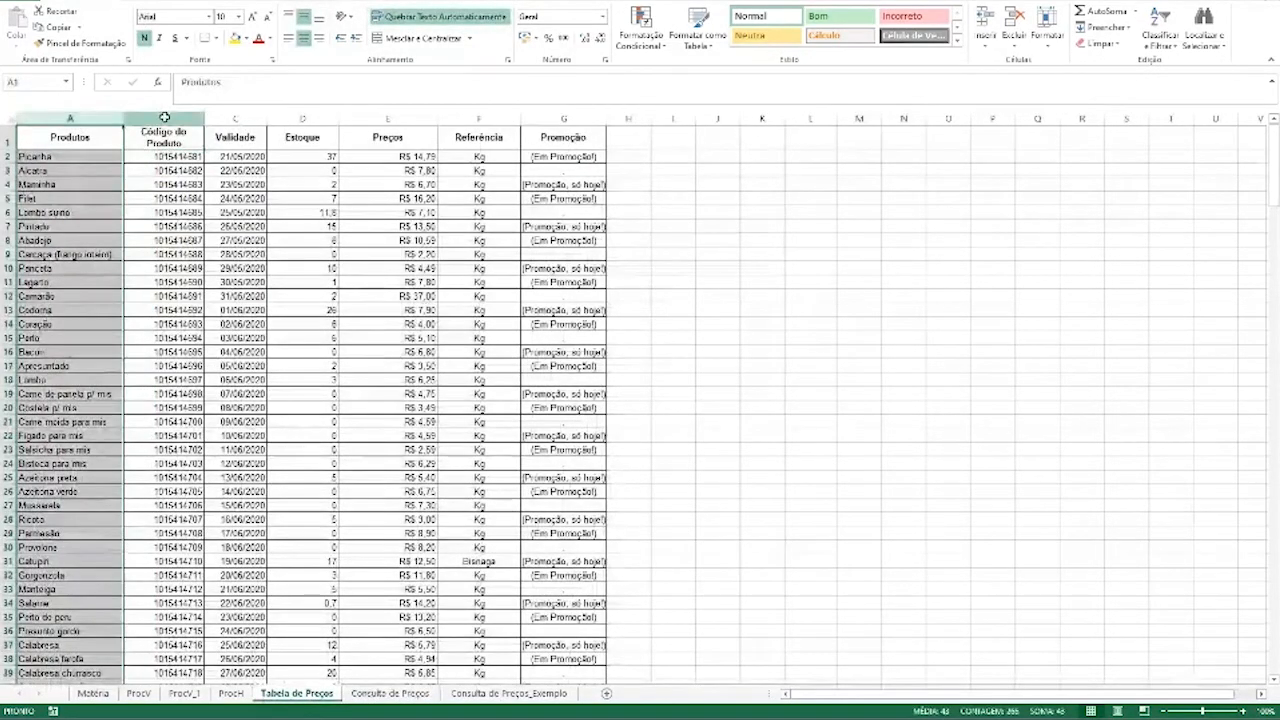
pyautogui.click(163, 119)
pyautogui.click(235, 119)
pyautogui.click(312, 119)
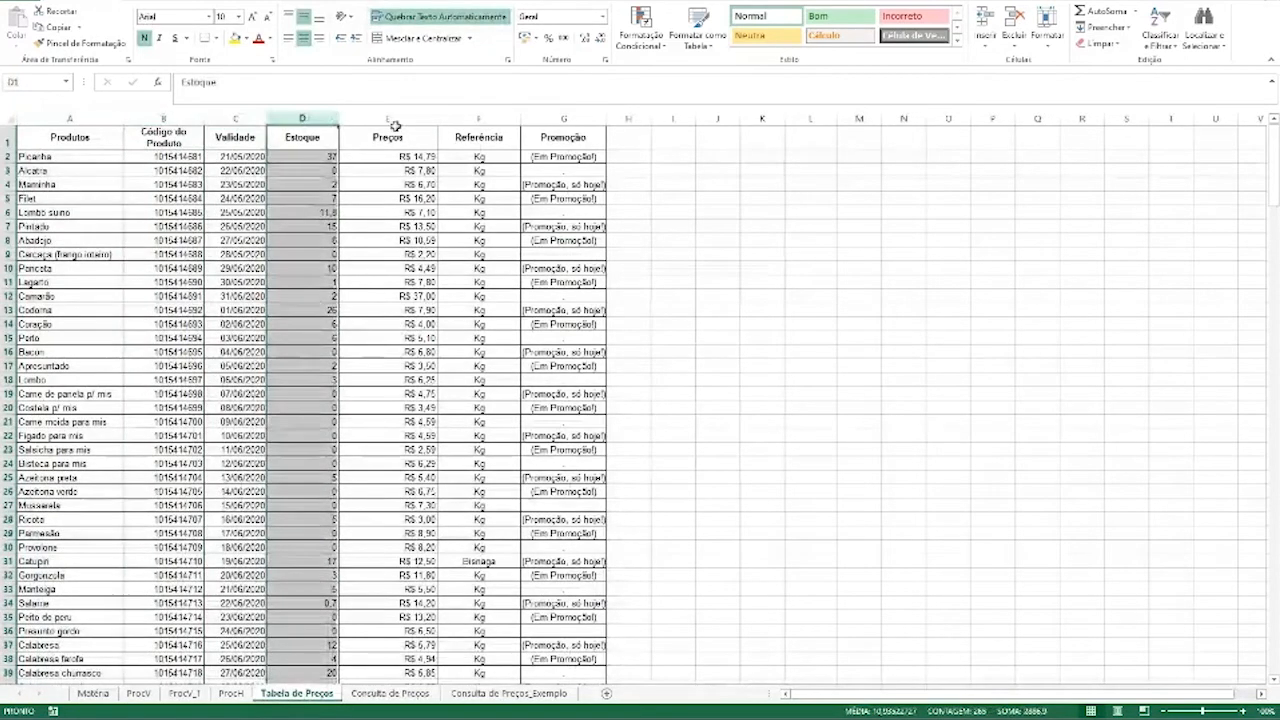
pyautogui.click(390, 119)
pyautogui.click(480, 119)
pyautogui.click(589, 119)
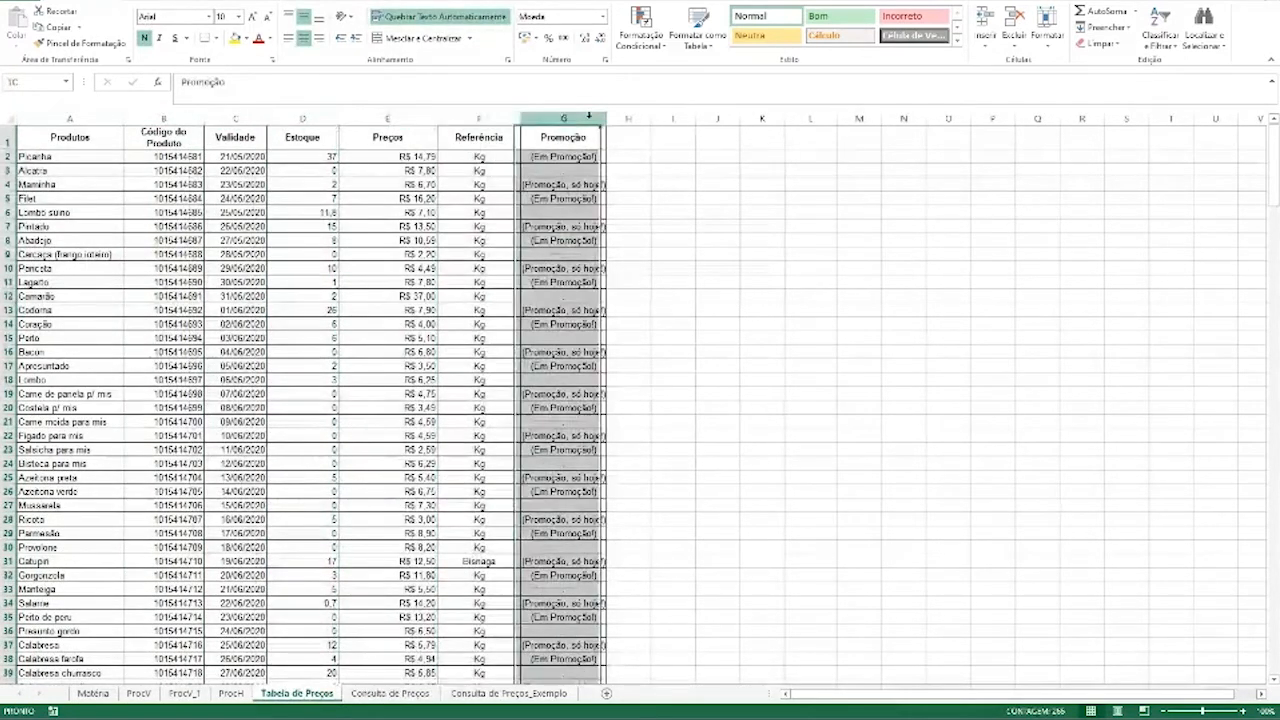
pyautogui.click(590, 137)
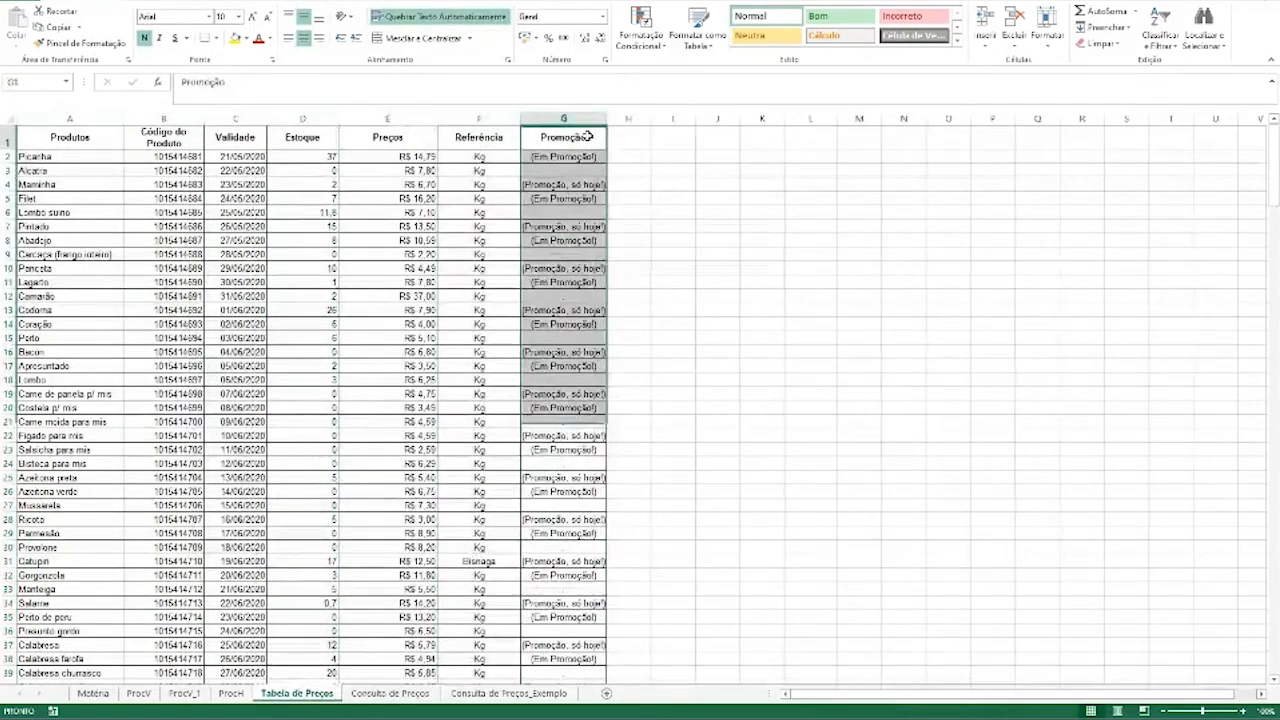
# On Consulta de Preços, copy the Código PROCV formula from I11 into L8 below Preço
pyautogui.click(402, 700)
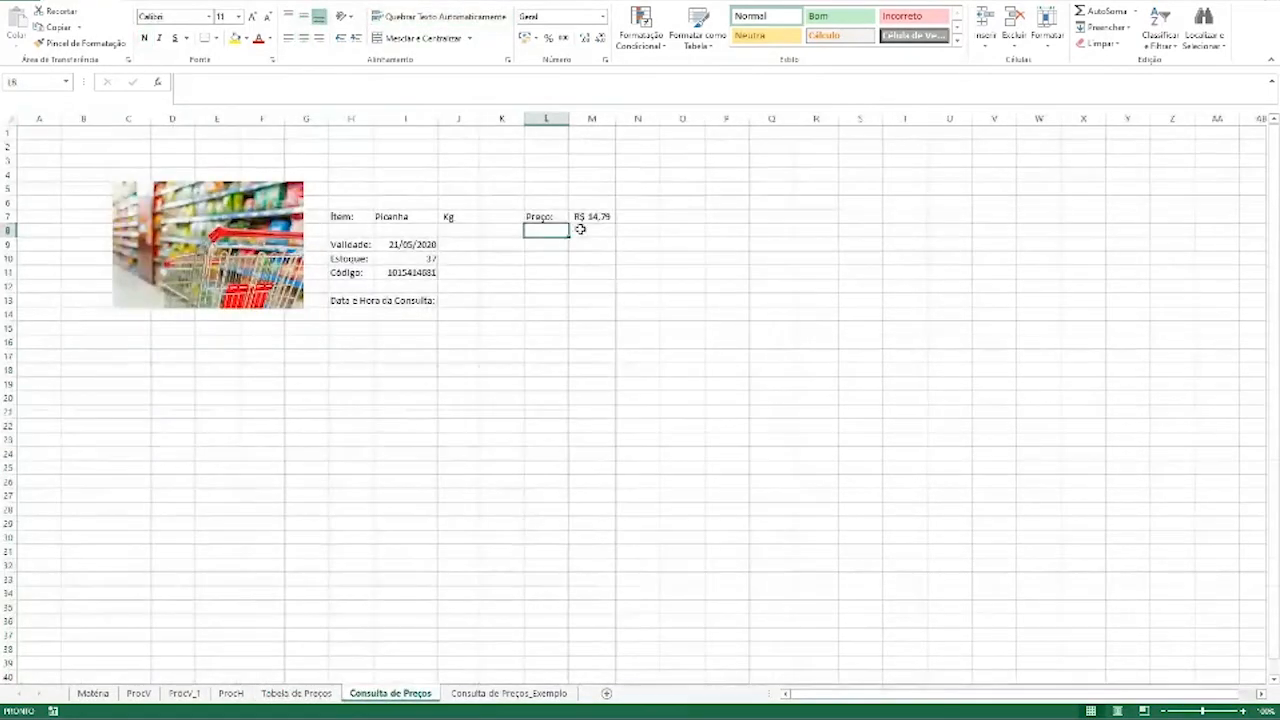
pyautogui.click(425, 273)
pyautogui.hotkey('ctrl', 'c')
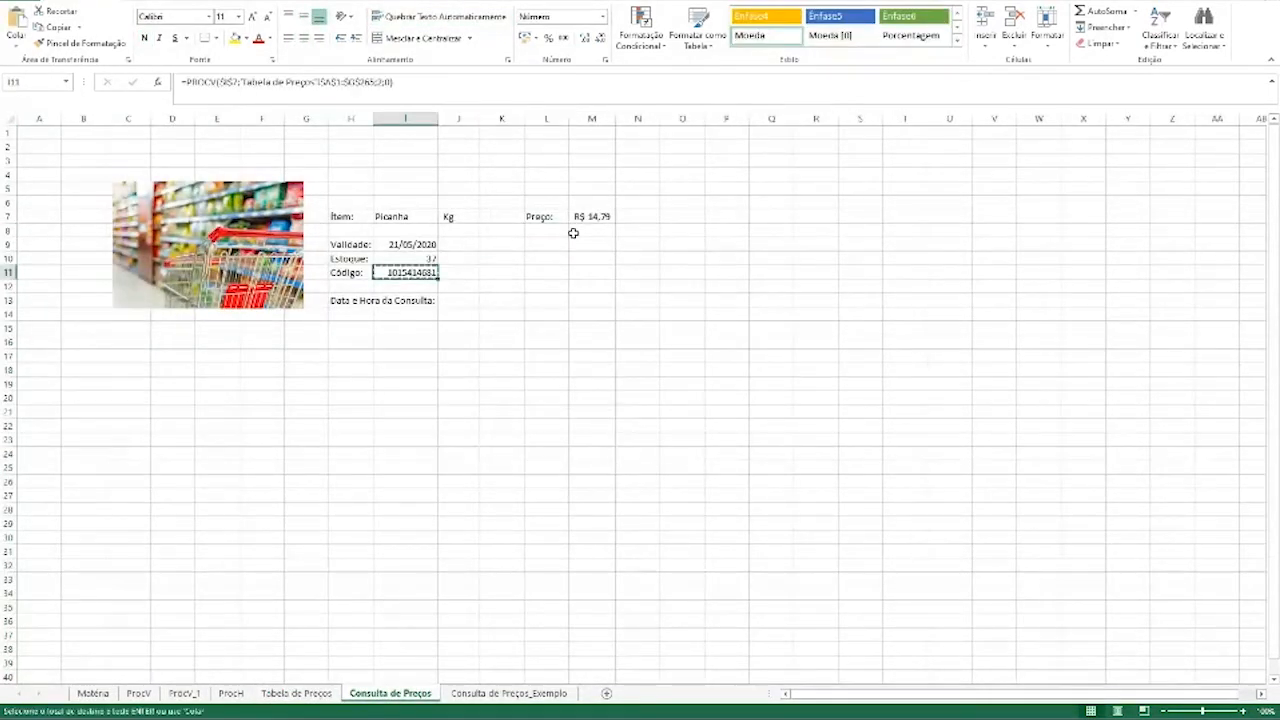
pyautogui.click(553, 231)
pyautogui.hotkey('ctrl', 'v')
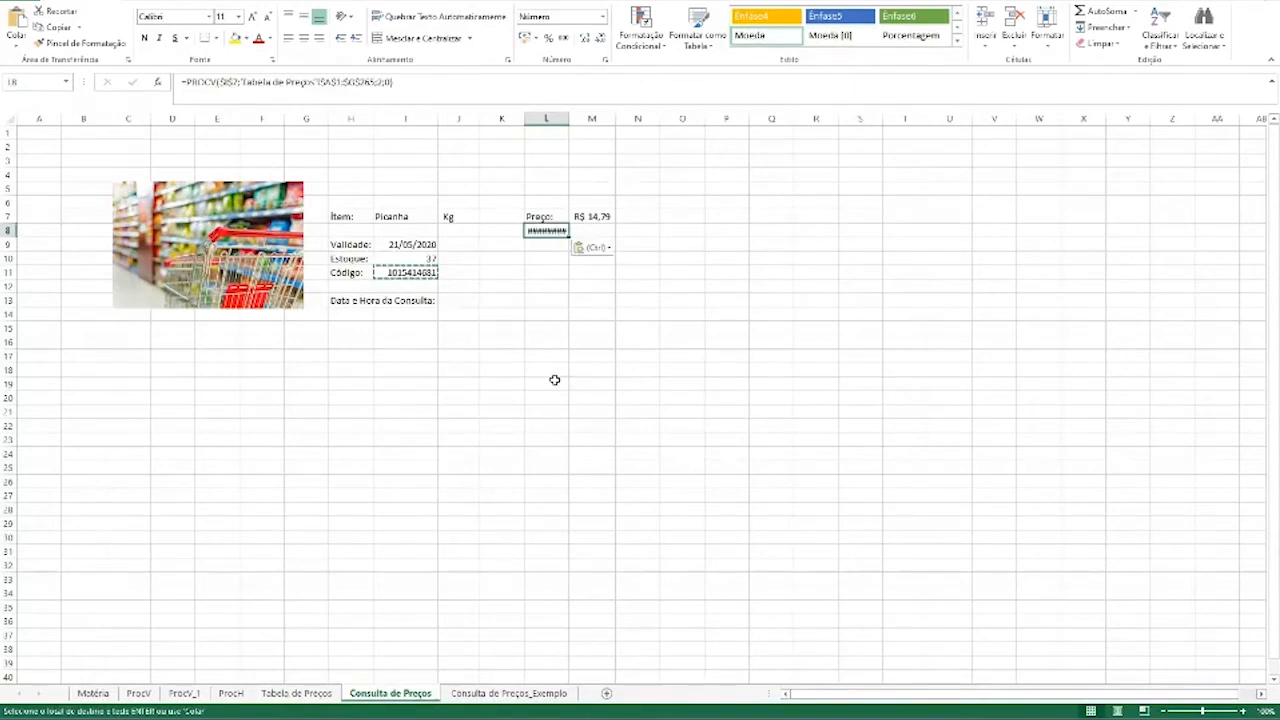
# Change the column index of the L8 PROCV formula to 7 for Promoção
pyautogui.doubleClick(541, 231)
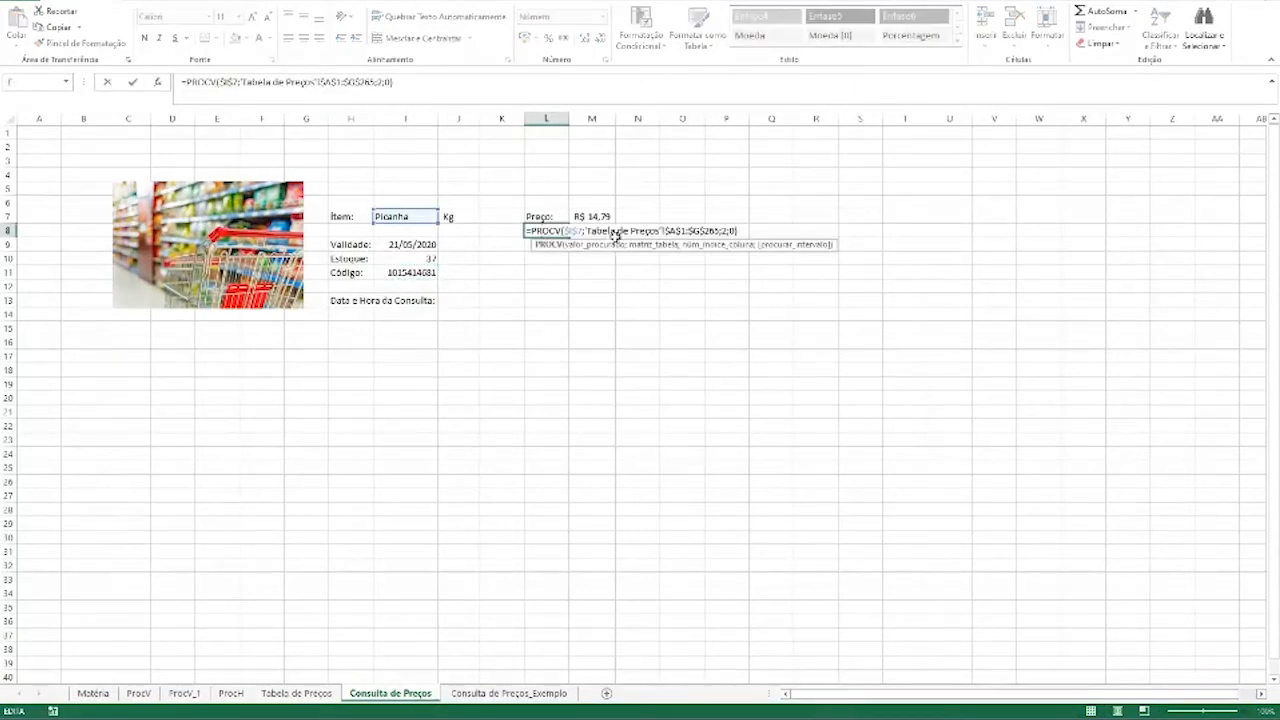
pyautogui.click(728, 231)
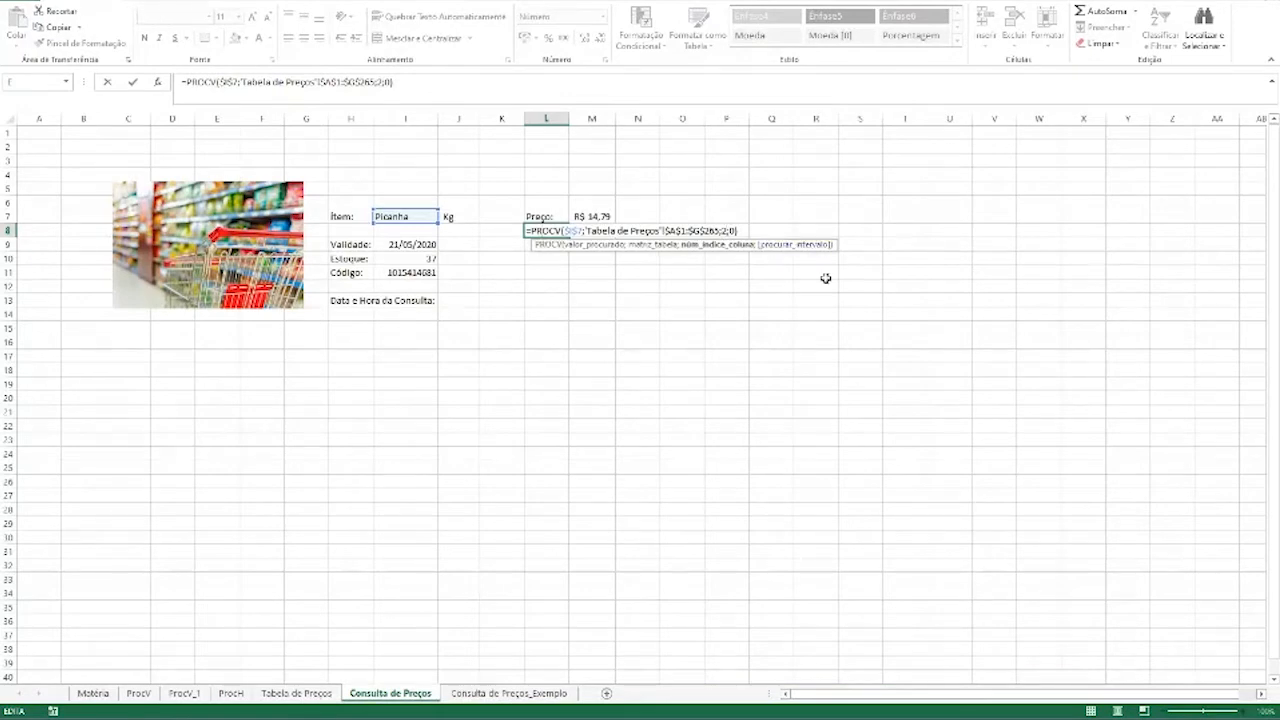
pyautogui.press('BackSpace')
pyautogui.write('7')
pyautogui.press('Return')
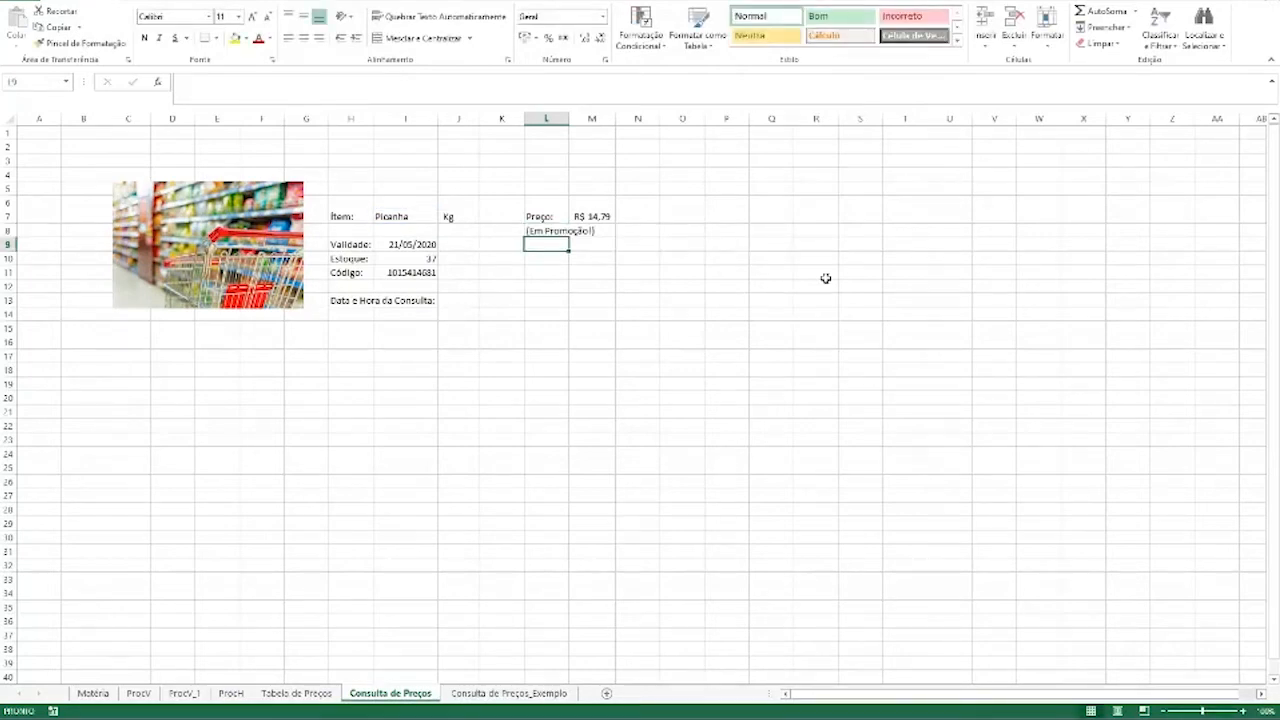
pyautogui.click(566, 231)
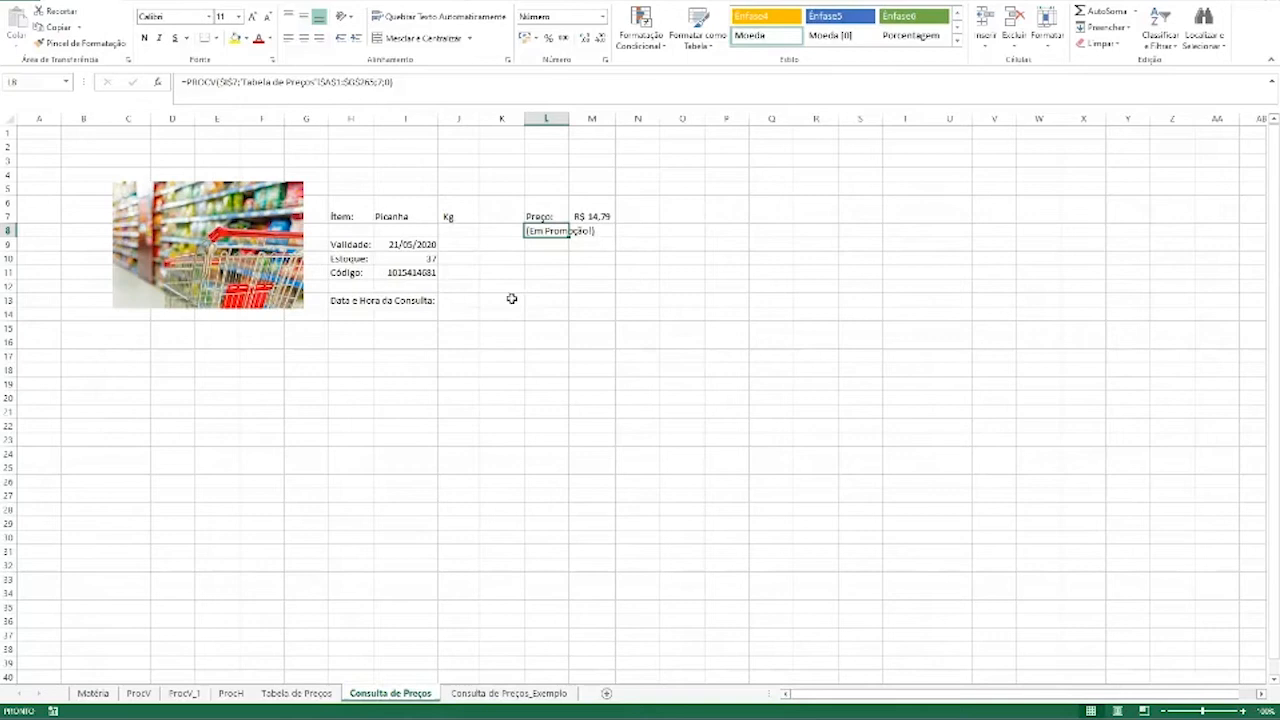
# Test the lookups by choosing Alcatra and then Maminha from the Ítem drop-down in I7
pyautogui.click(423, 216)
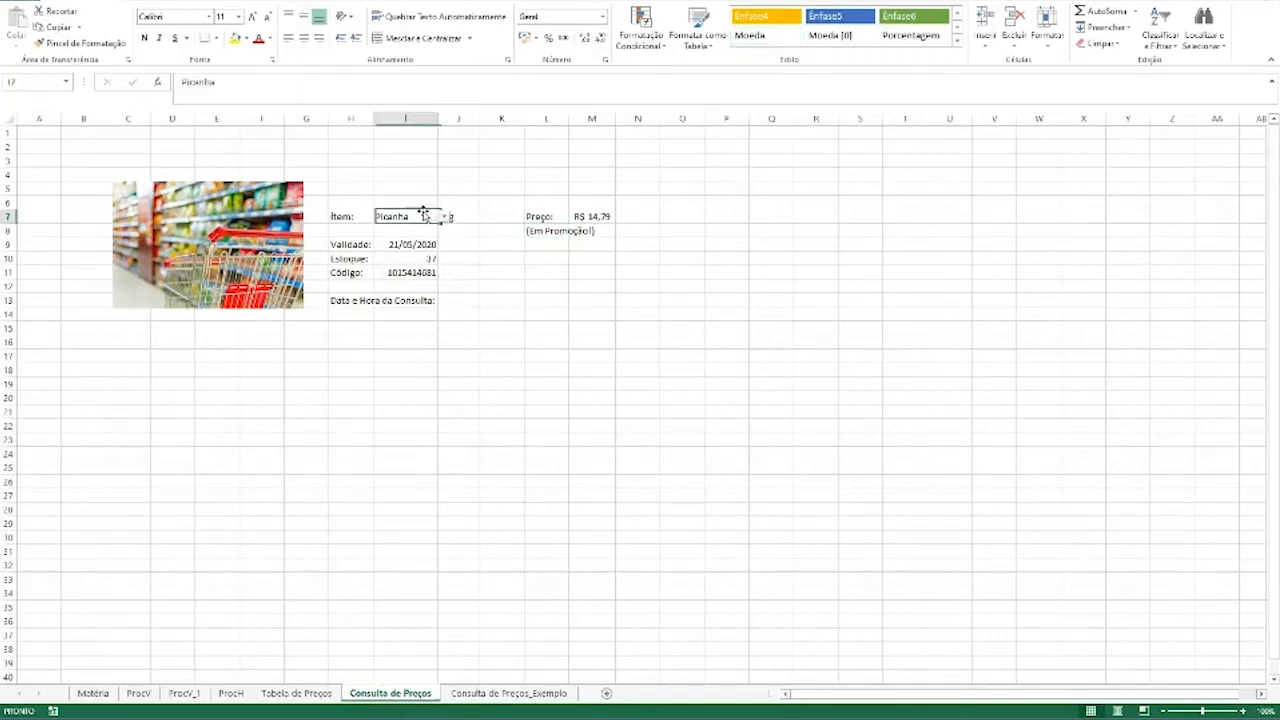
pyautogui.click(444, 216)
pyautogui.press('Down')
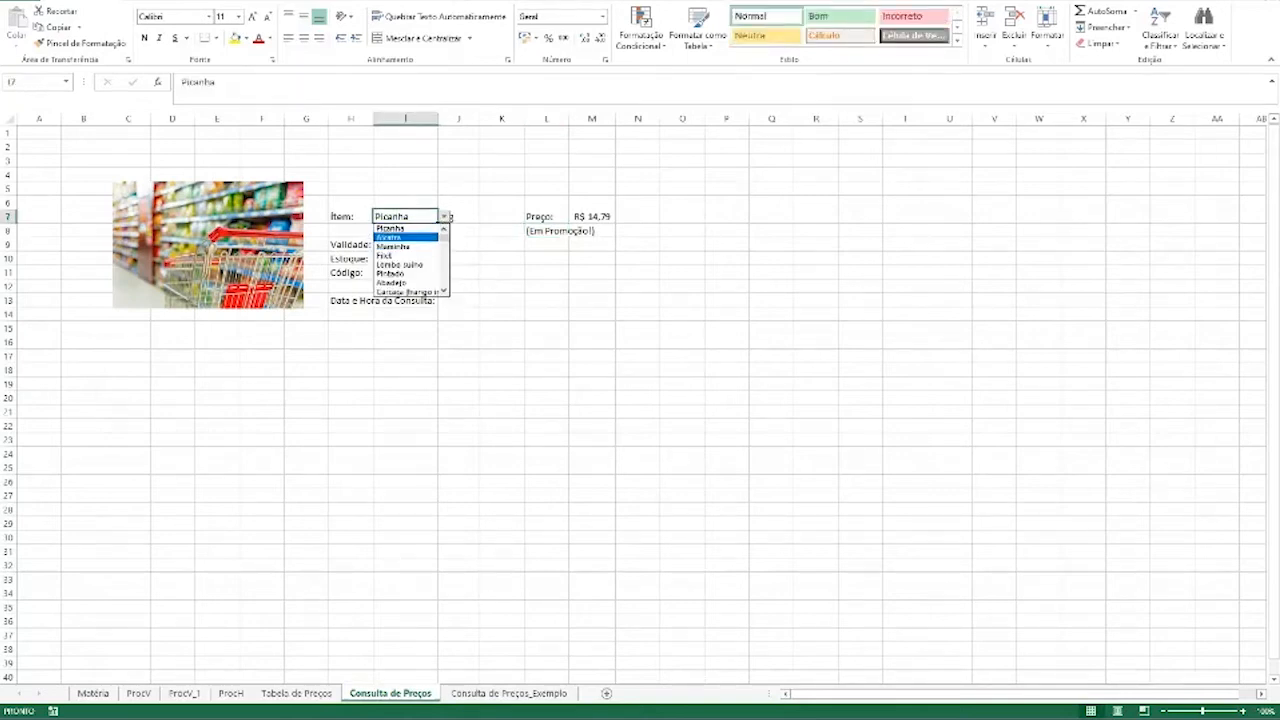
pyautogui.press('Return')
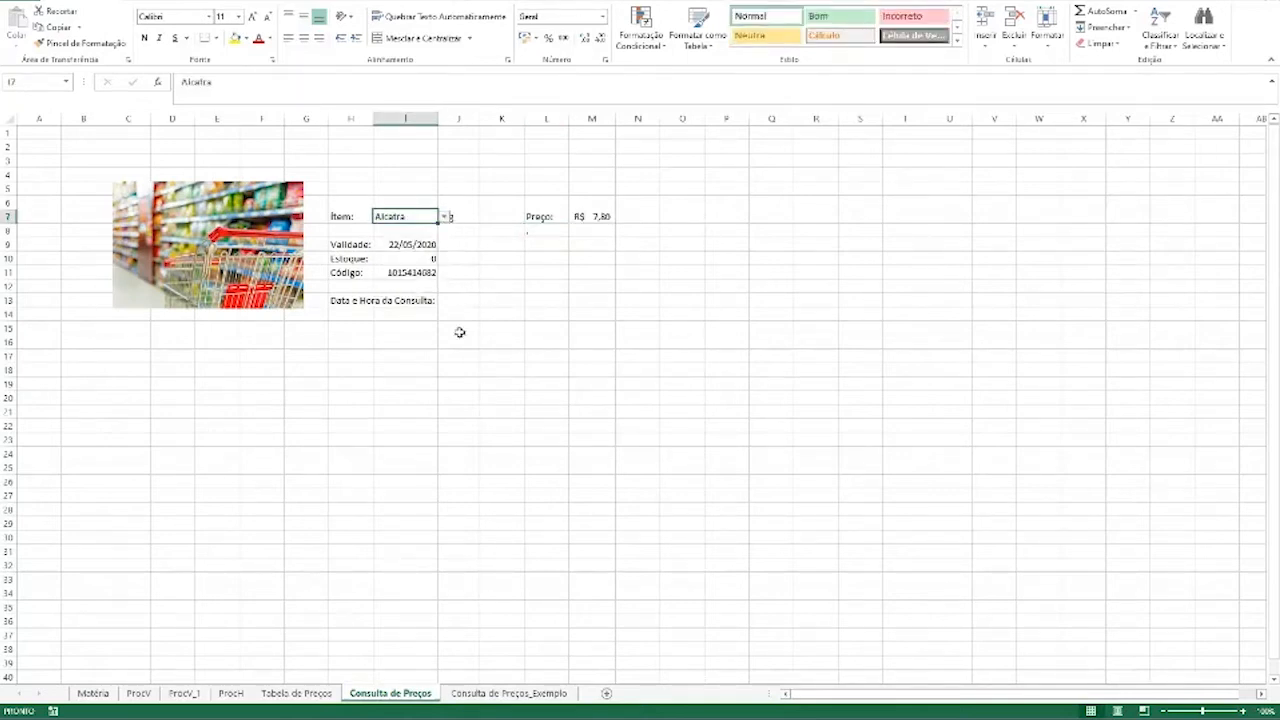
pyautogui.click(445, 217)
pyautogui.press('Down')
pyautogui.press('Return')
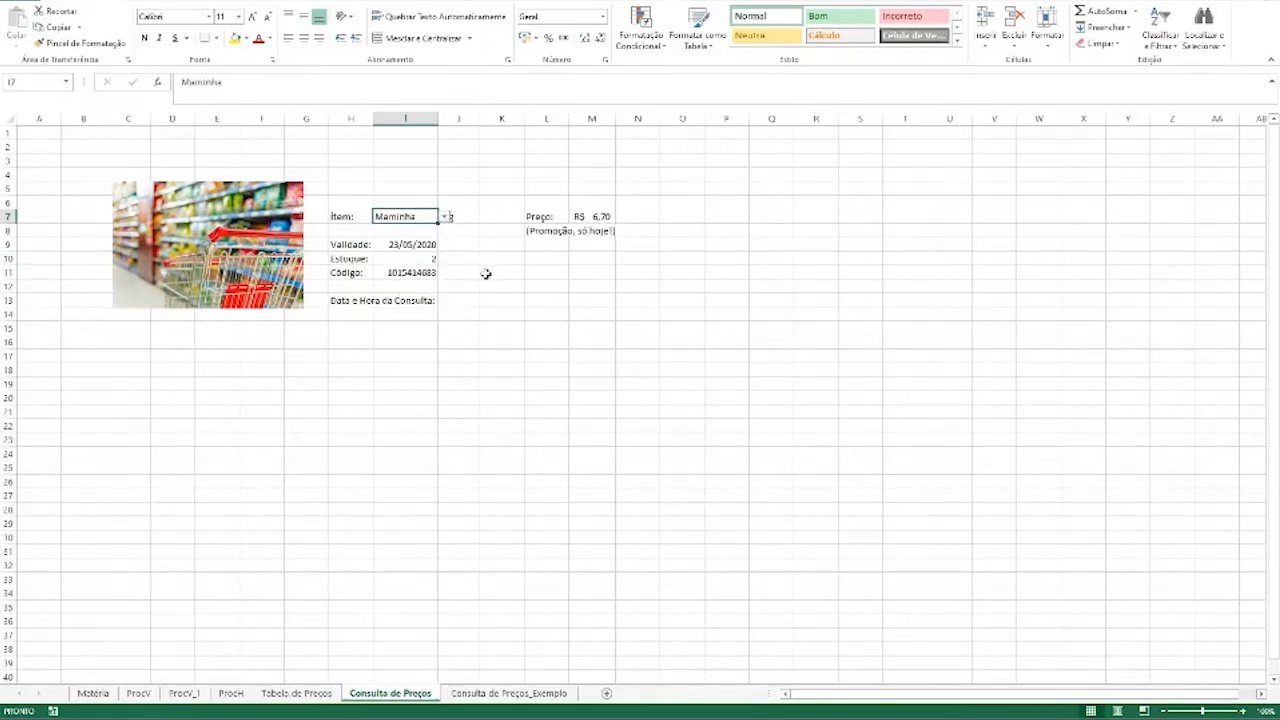
pyautogui.click(487, 274)
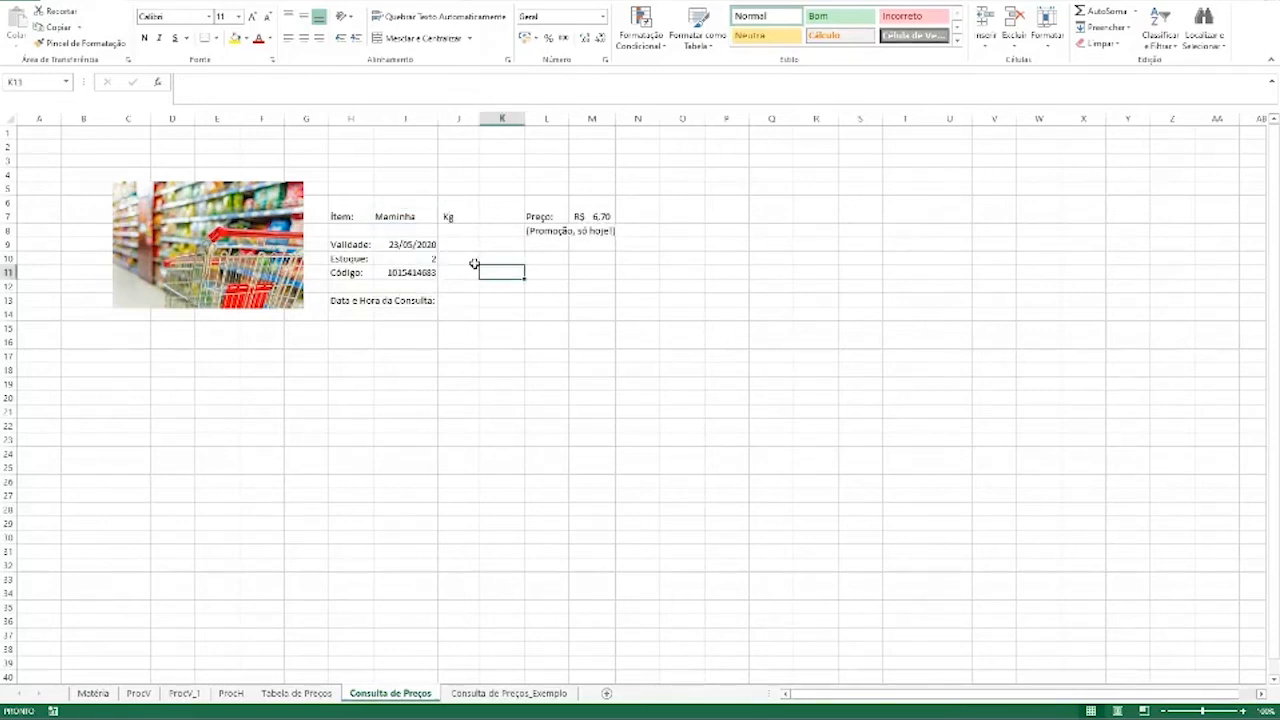
# Review the unit, price, promotion, validity, stock and code lookups for Maminha on Consulta de Preços
pyautogui.click(423, 217)
pyautogui.click(460, 217)
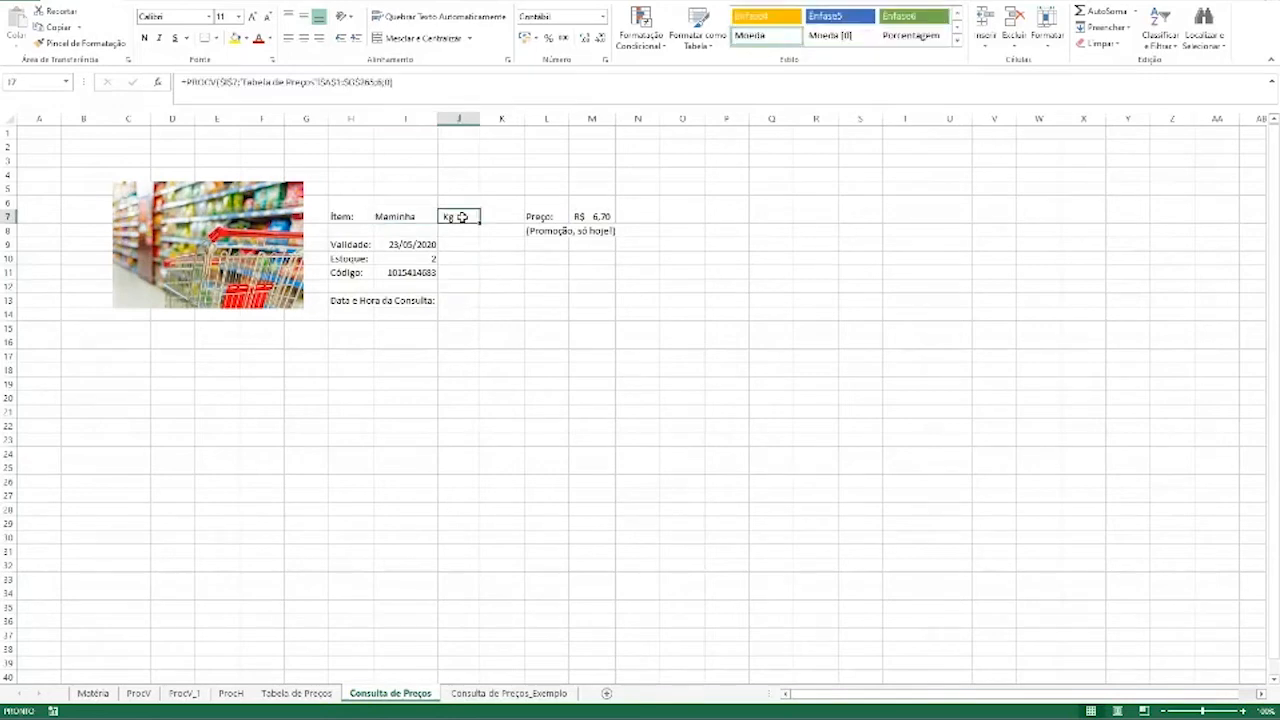
pyautogui.click(610, 217)
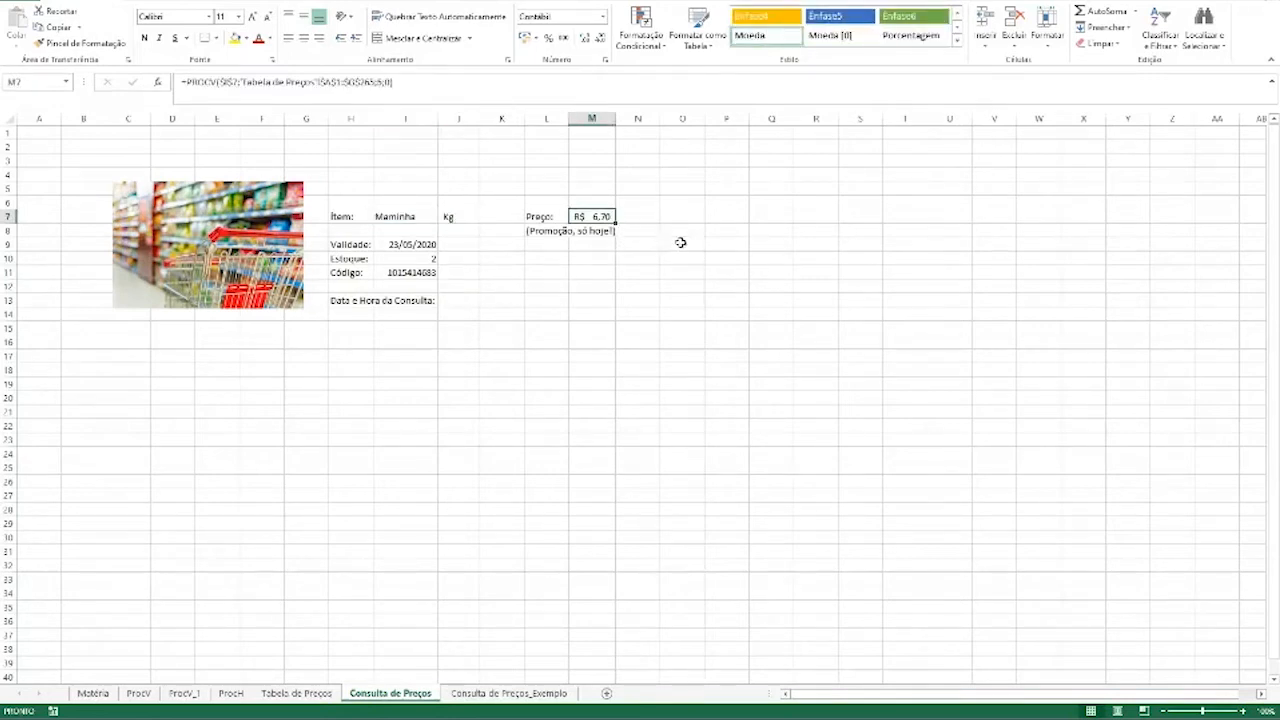
pyautogui.click(564, 230)
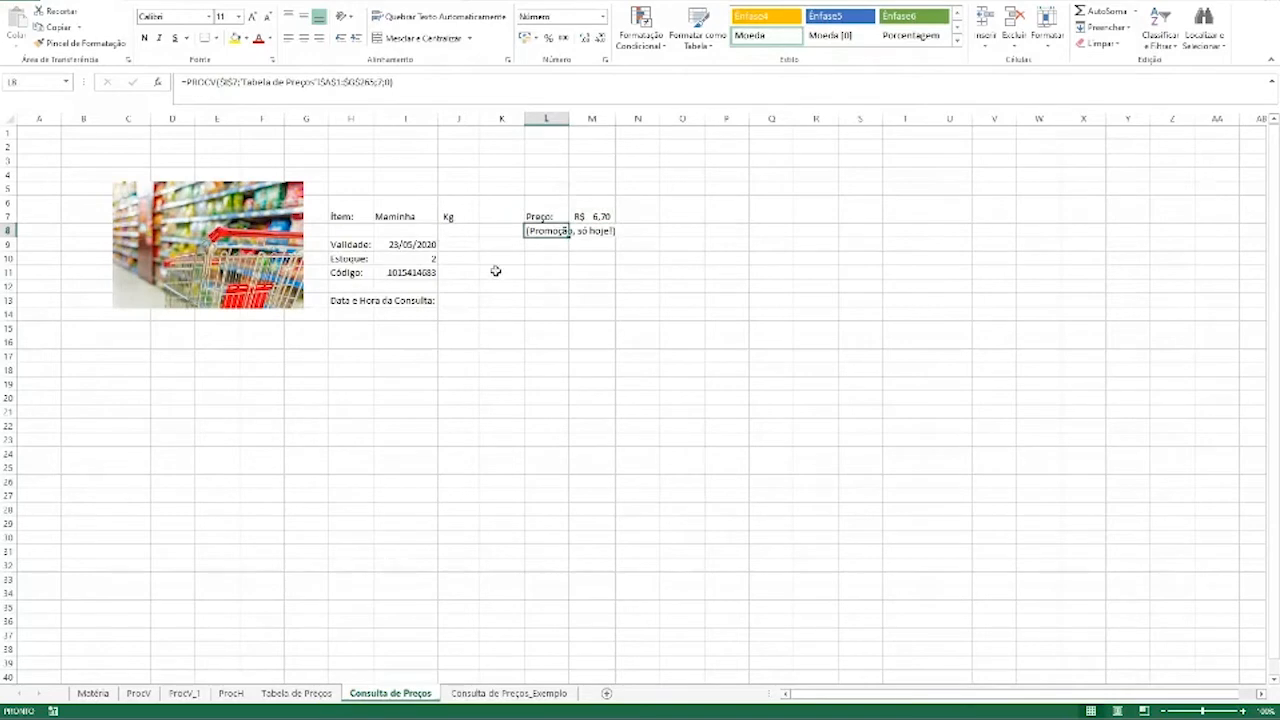
pyautogui.click(422, 246)
pyautogui.click(433, 261)
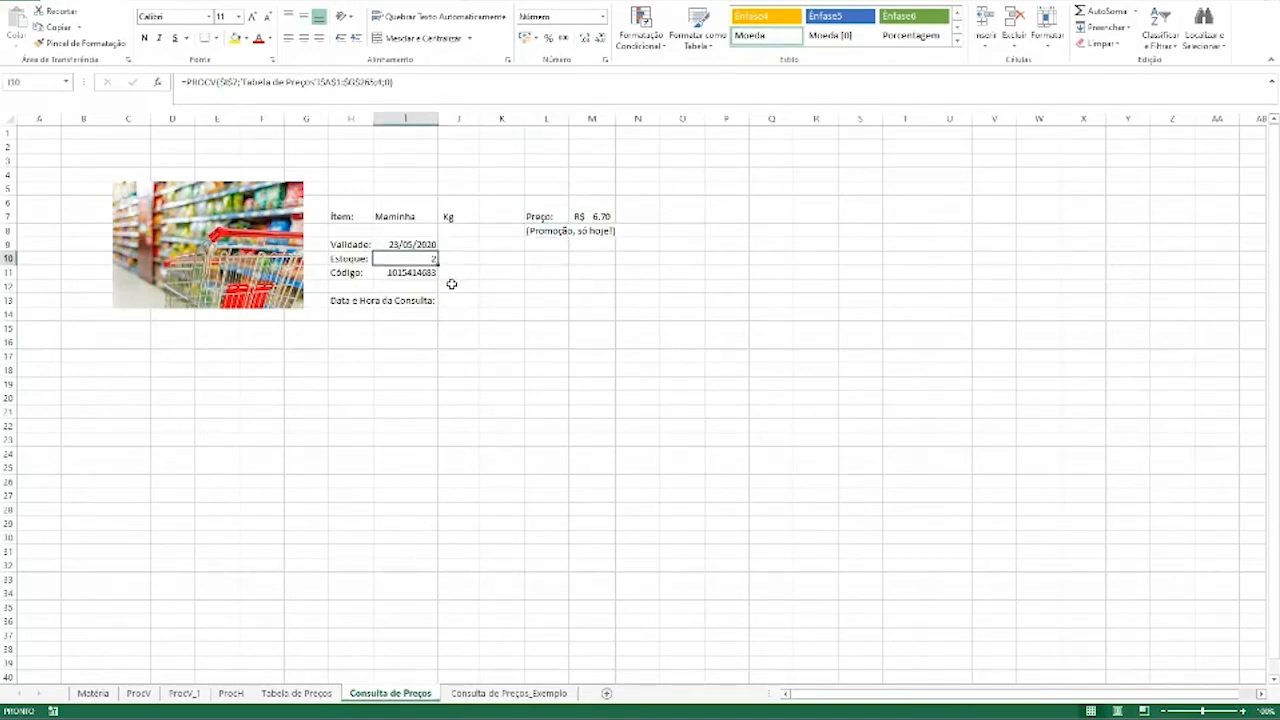
pyautogui.click(430, 275)
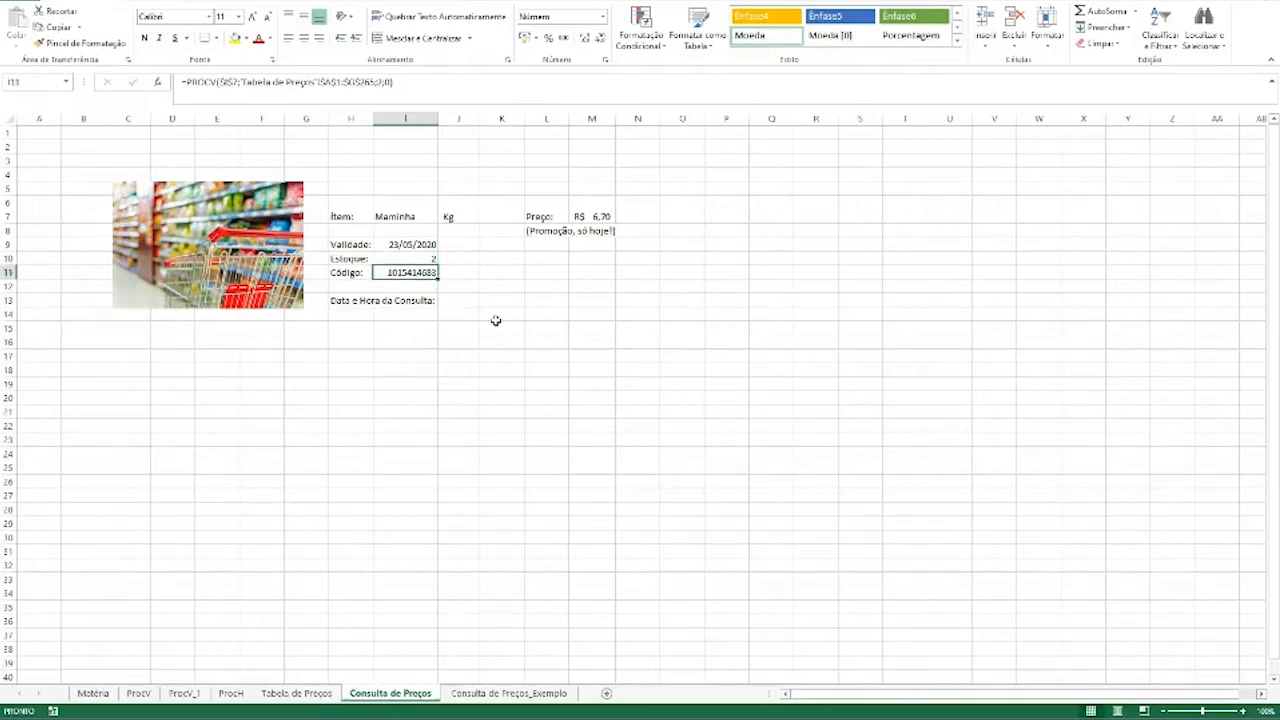
# Check the Maminha code, validity, stock, price, unit and promotion in its row on Tabela de Preços
pyautogui.click(296, 693)
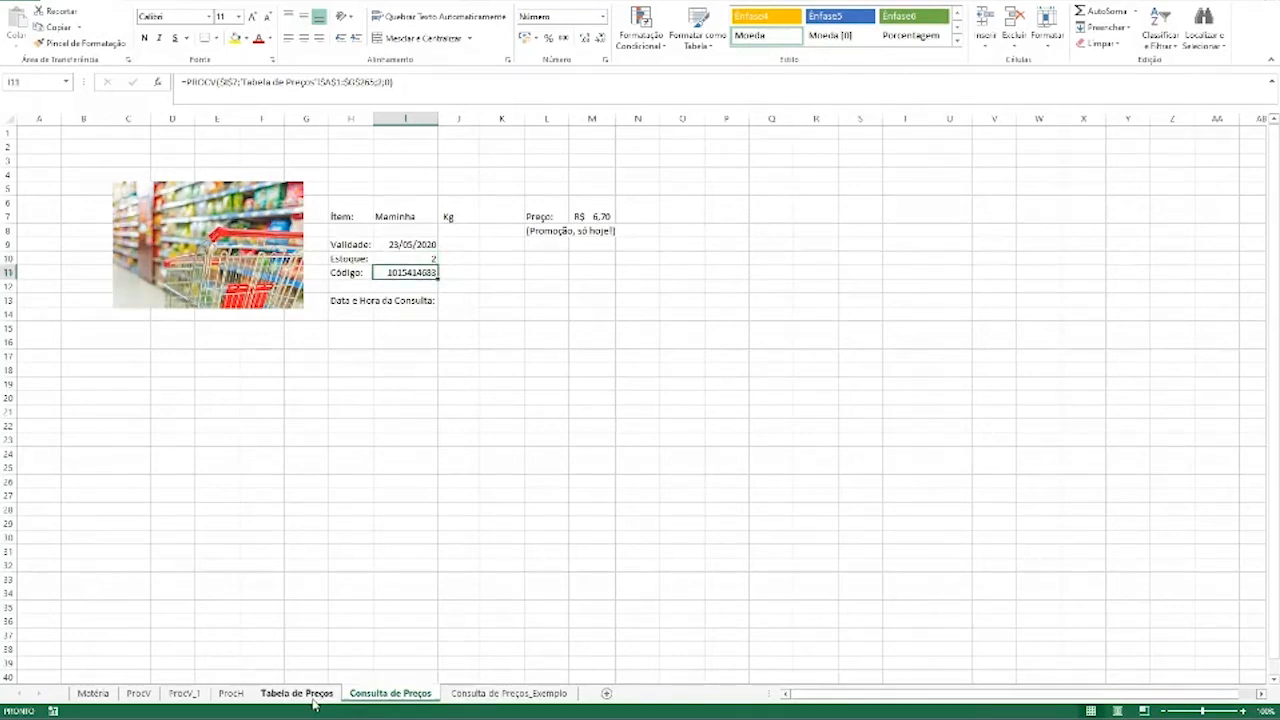
pyautogui.click(79, 183)
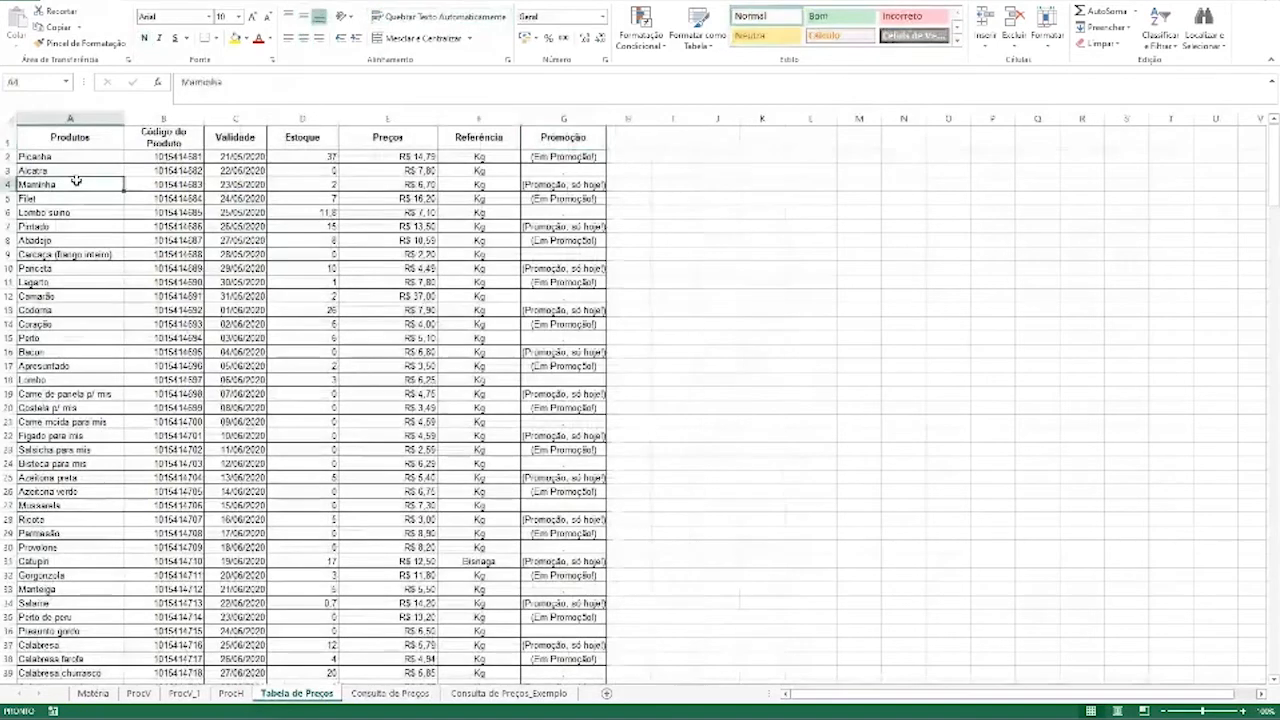
pyautogui.click(148, 182)
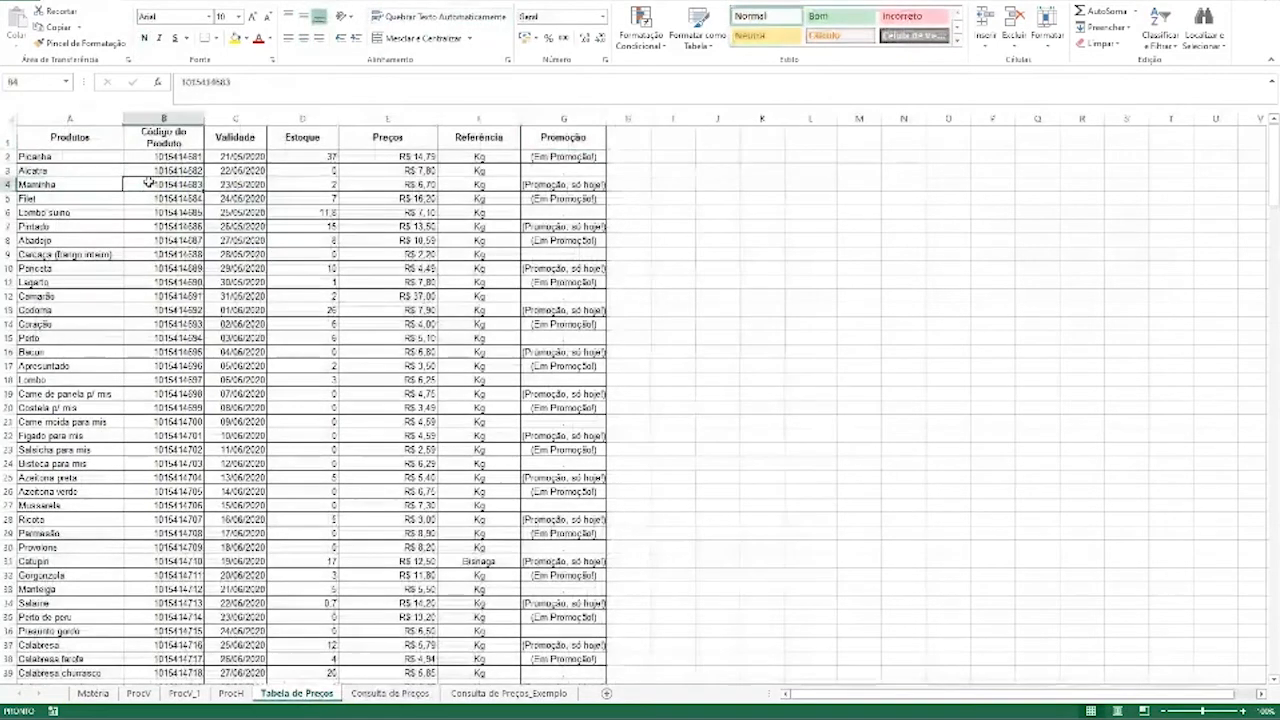
pyautogui.click(251, 186)
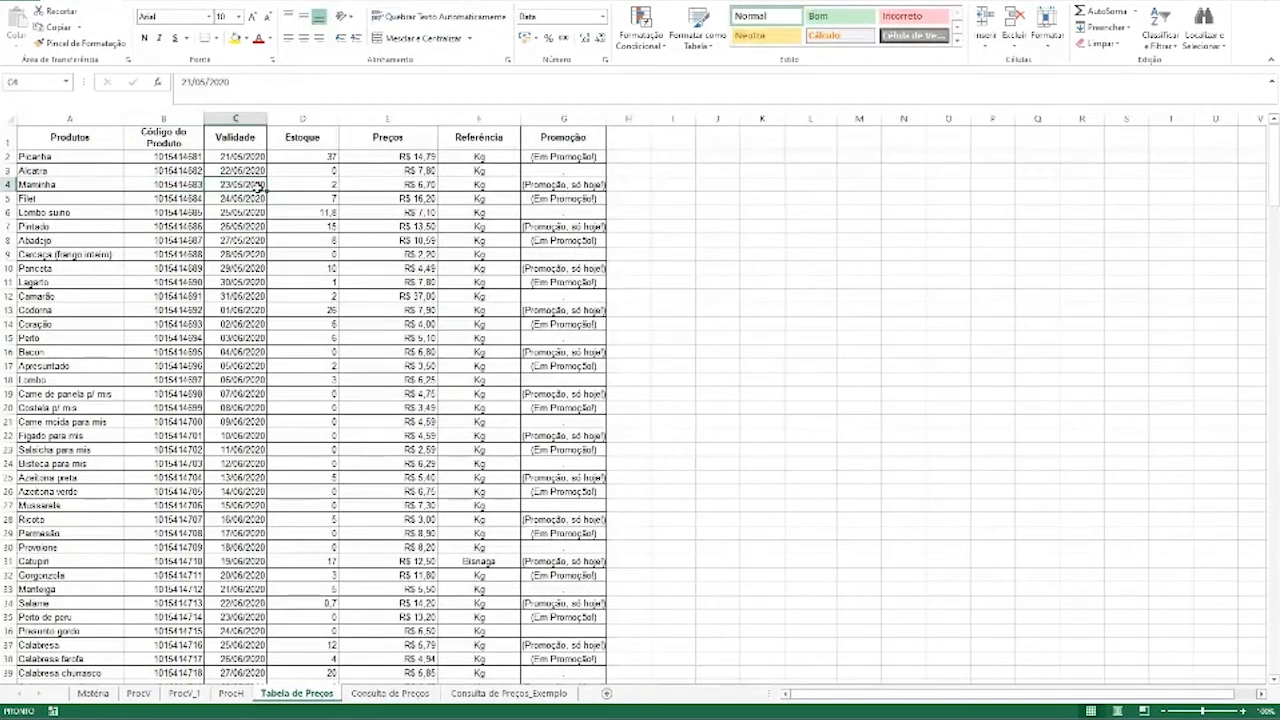
pyautogui.click(305, 184)
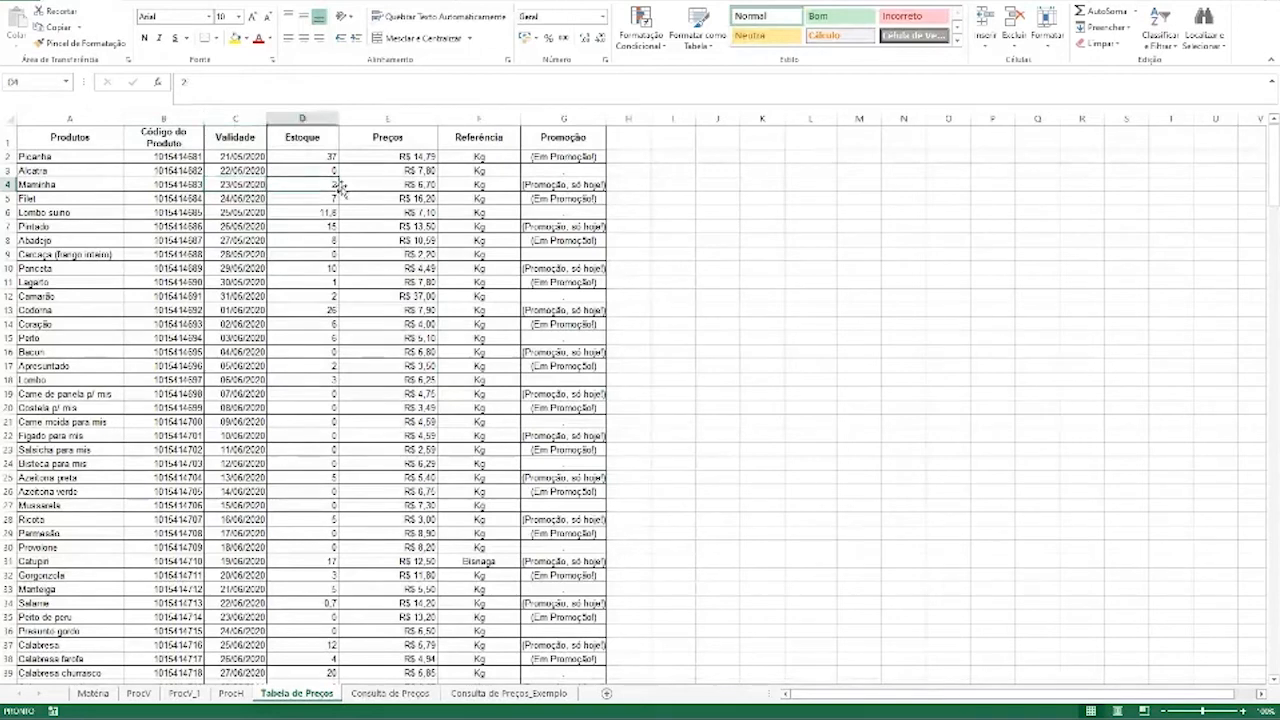
pyautogui.click(409, 186)
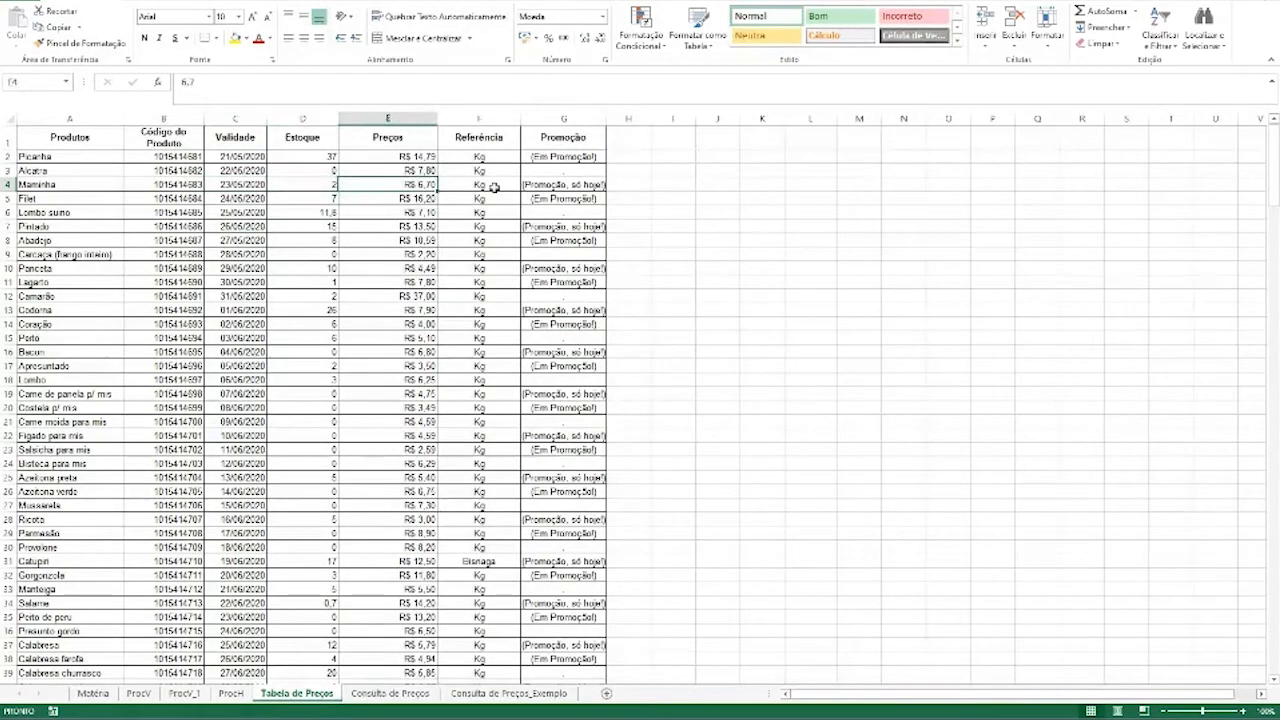
pyautogui.click(491, 186)
pyautogui.click(571, 186)
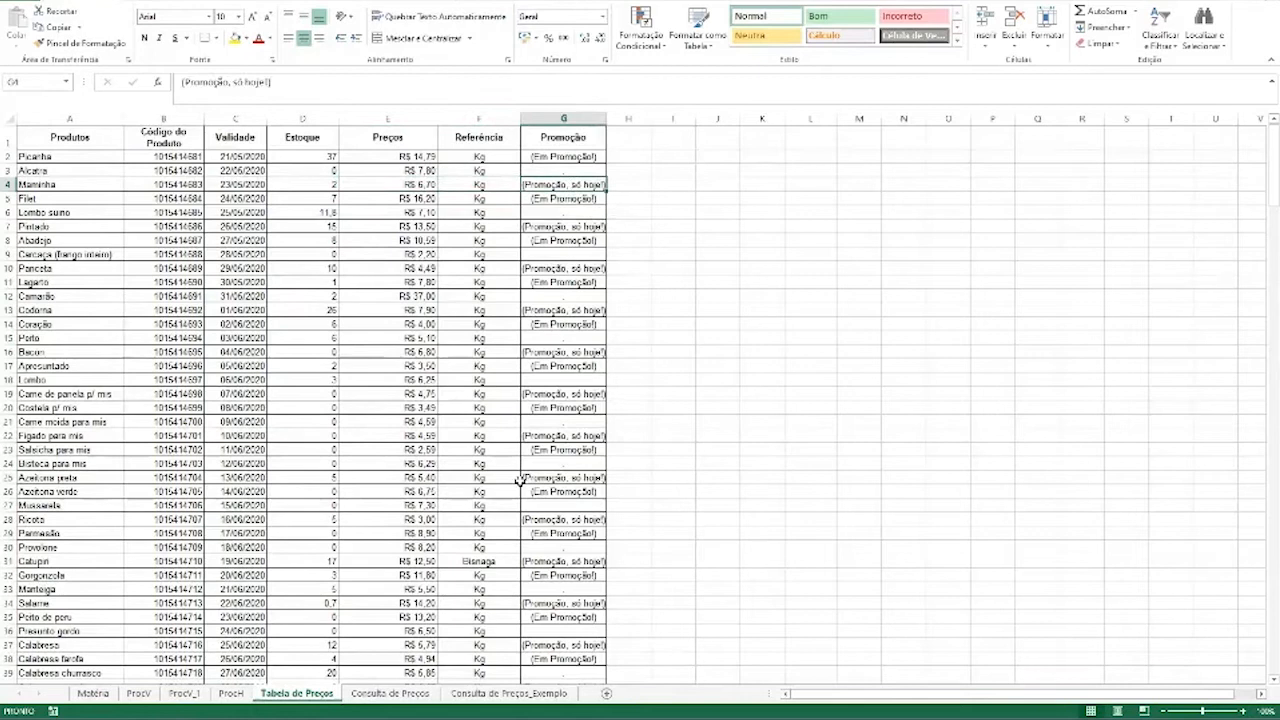
# Enter the formula =AGORA() in J13 beside Data e Hora da Consulta on the Consulta de Preços sheet
pyautogui.click(398, 694)
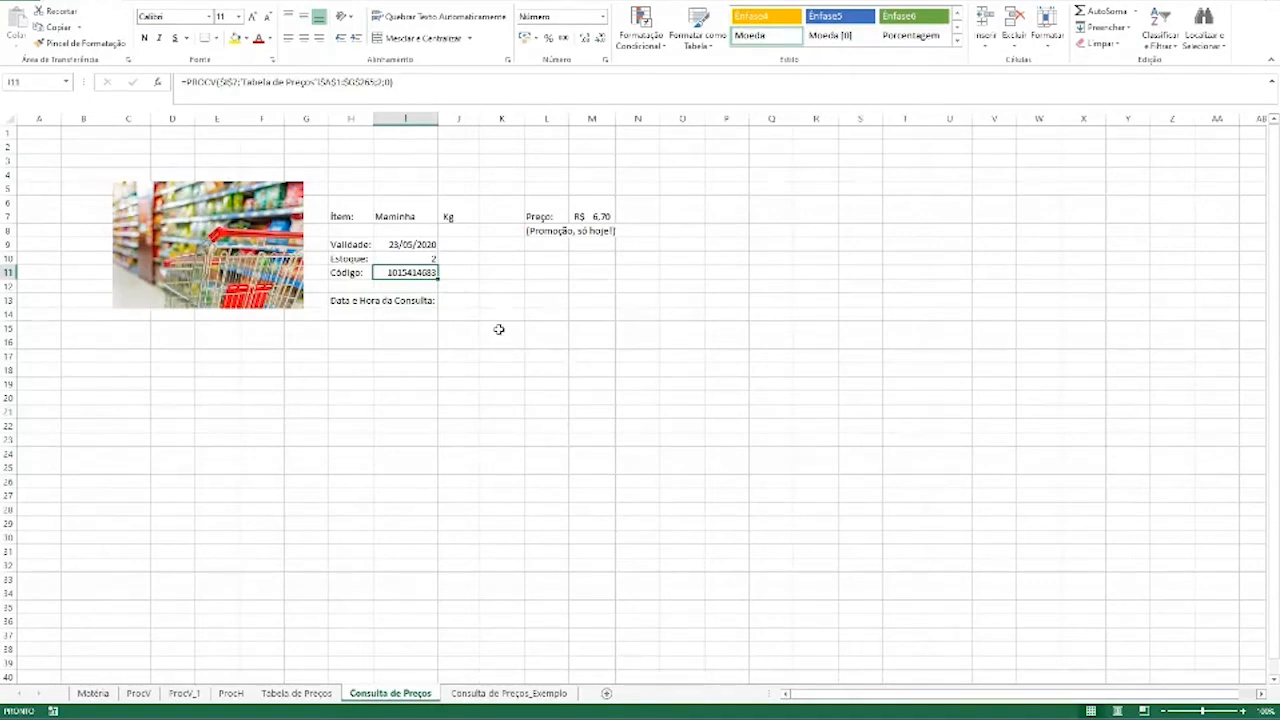
pyautogui.click(356, 301)
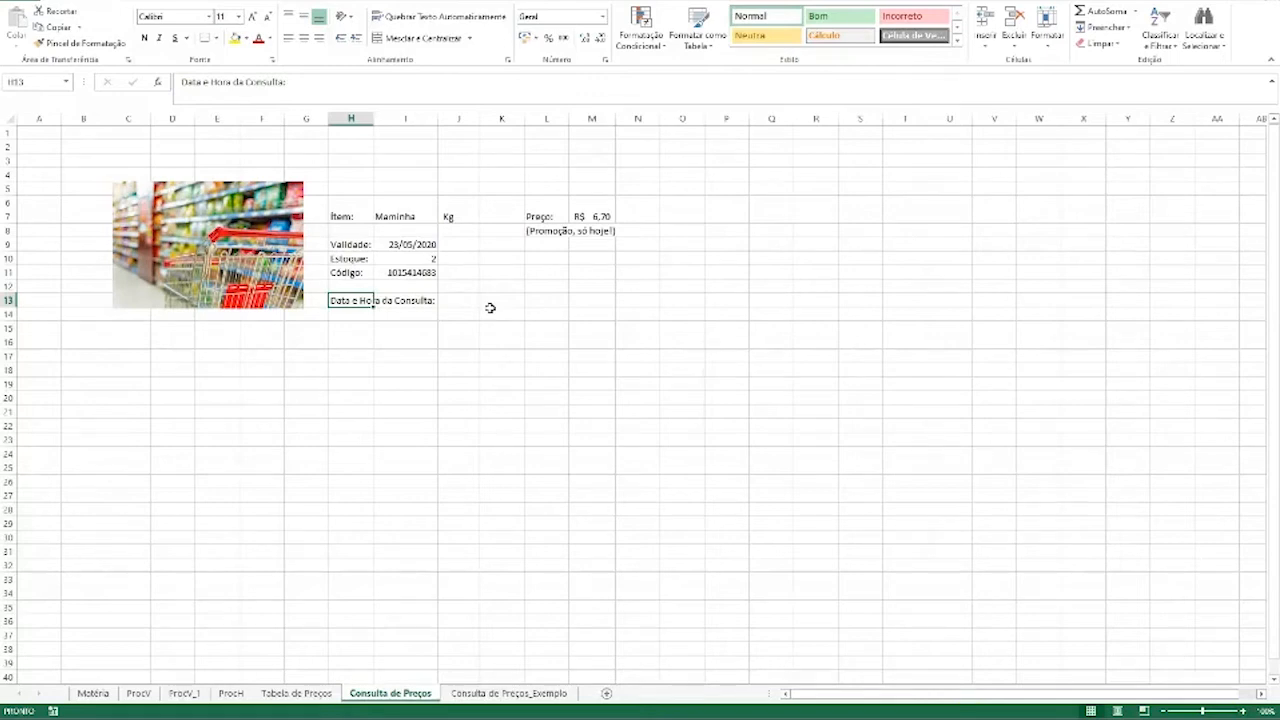
pyautogui.click(476, 299)
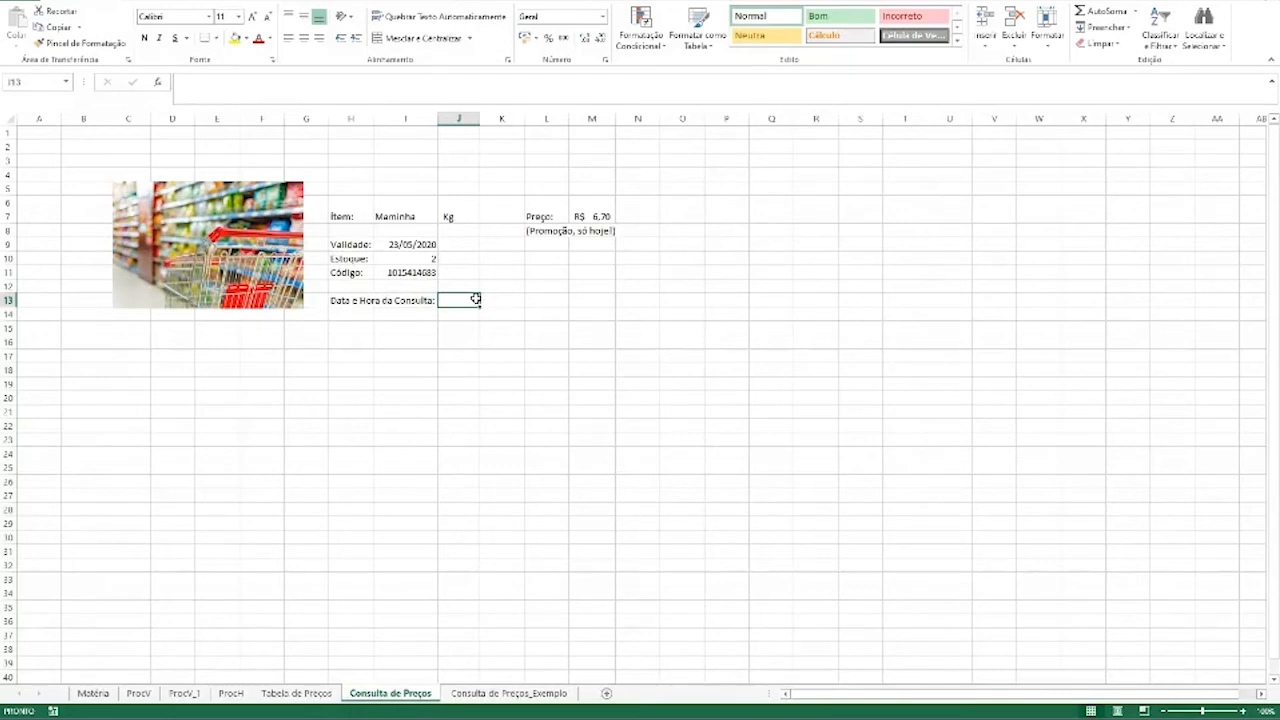
pyautogui.write('=')
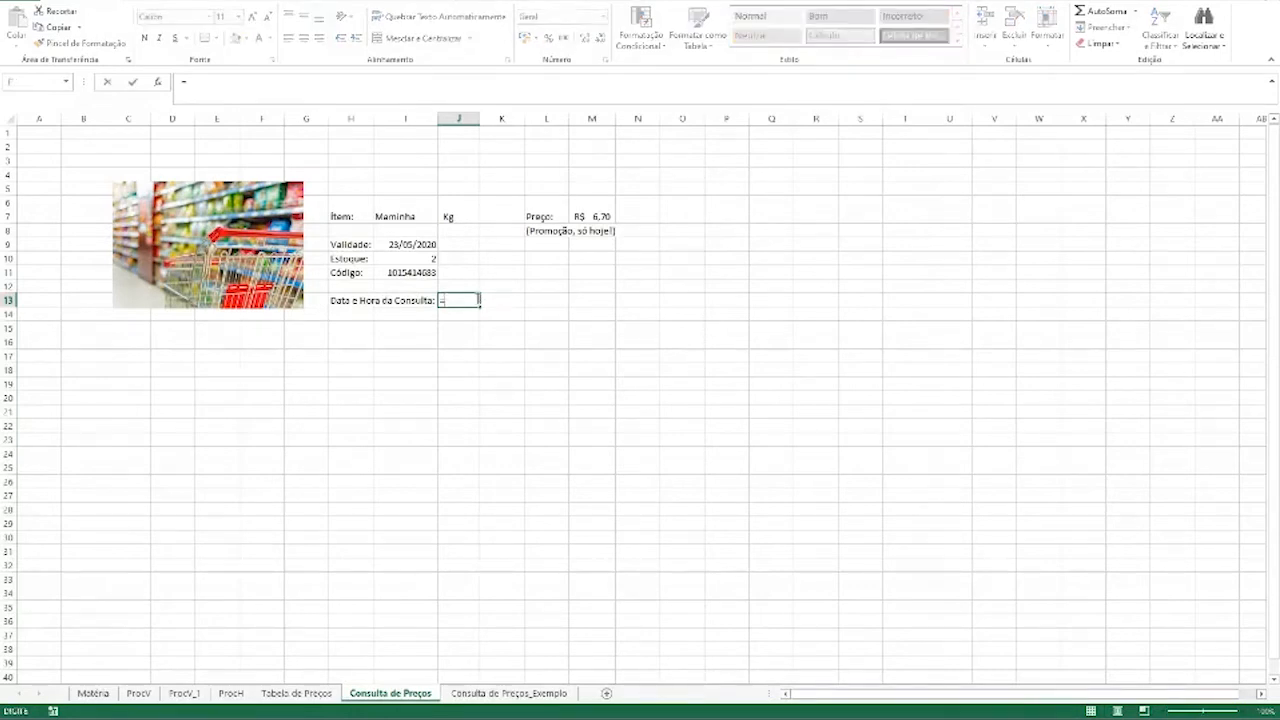
pyautogui.write('agora')
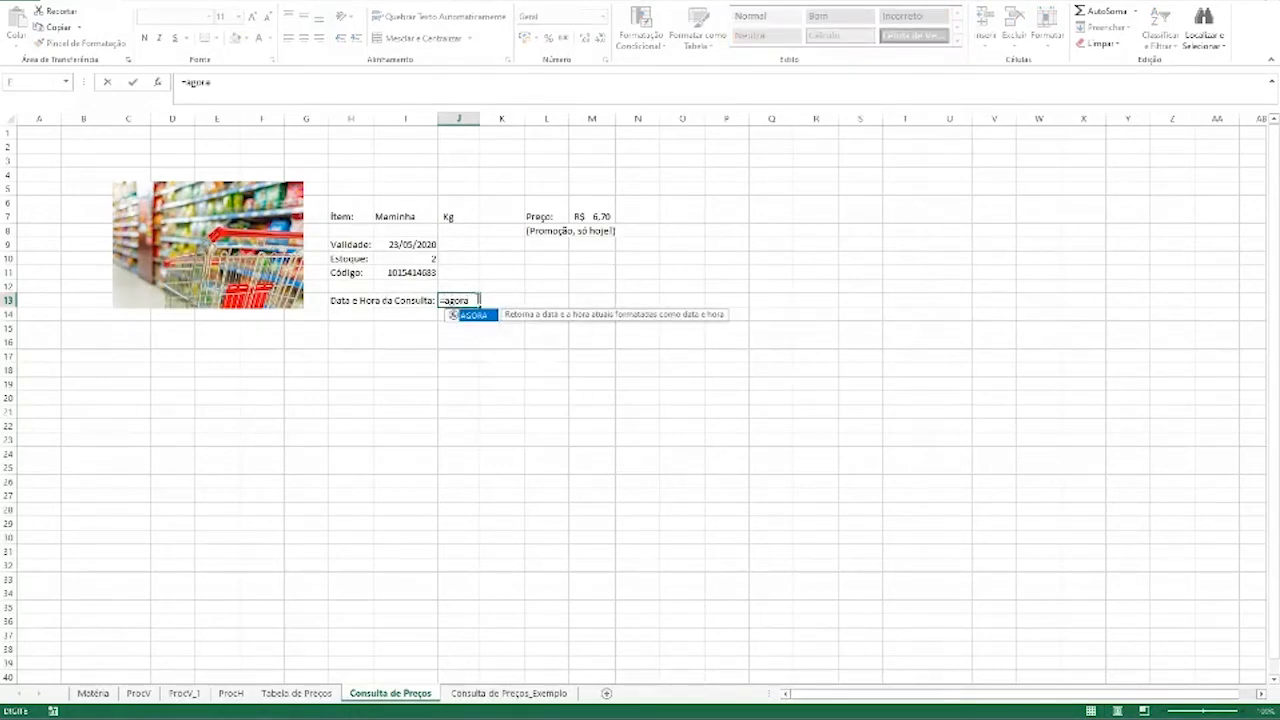
pyautogui.press('Tab')
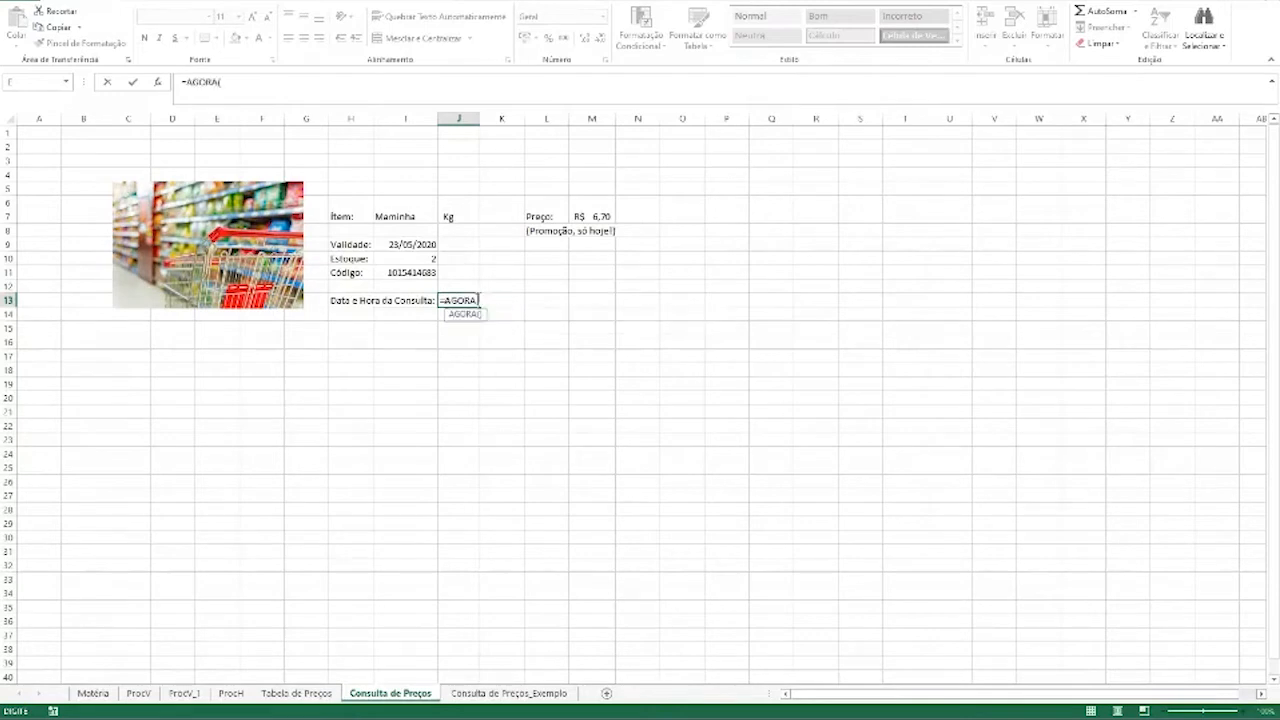
pyautogui.press('Return')
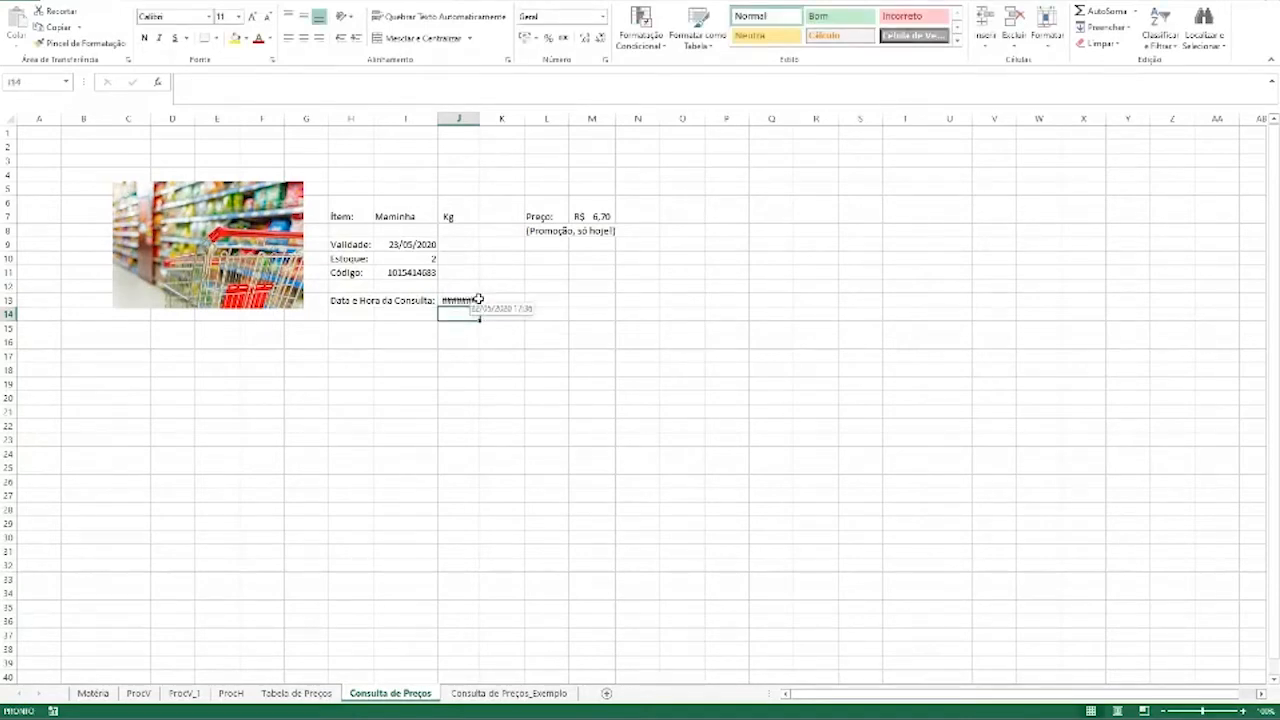
# Widen column J so the full date and time fit in J13
pyautogui.moveTo(480, 119); pyautogui.dragTo(521, 120)
pyautogui.click(509, 127)
pyautogui.click(531, 300)
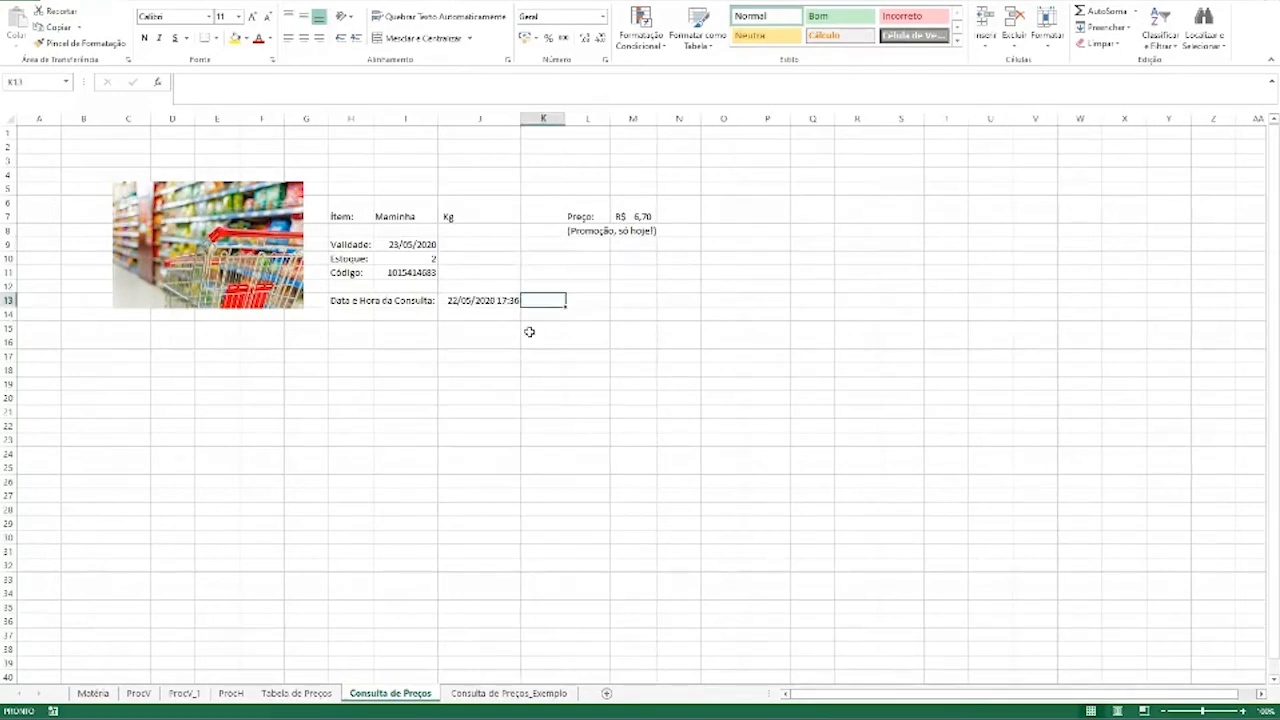
# Choose Filet as the Ítem in I7 and check the AGORA formula in J13
pyautogui.click(367, 300)
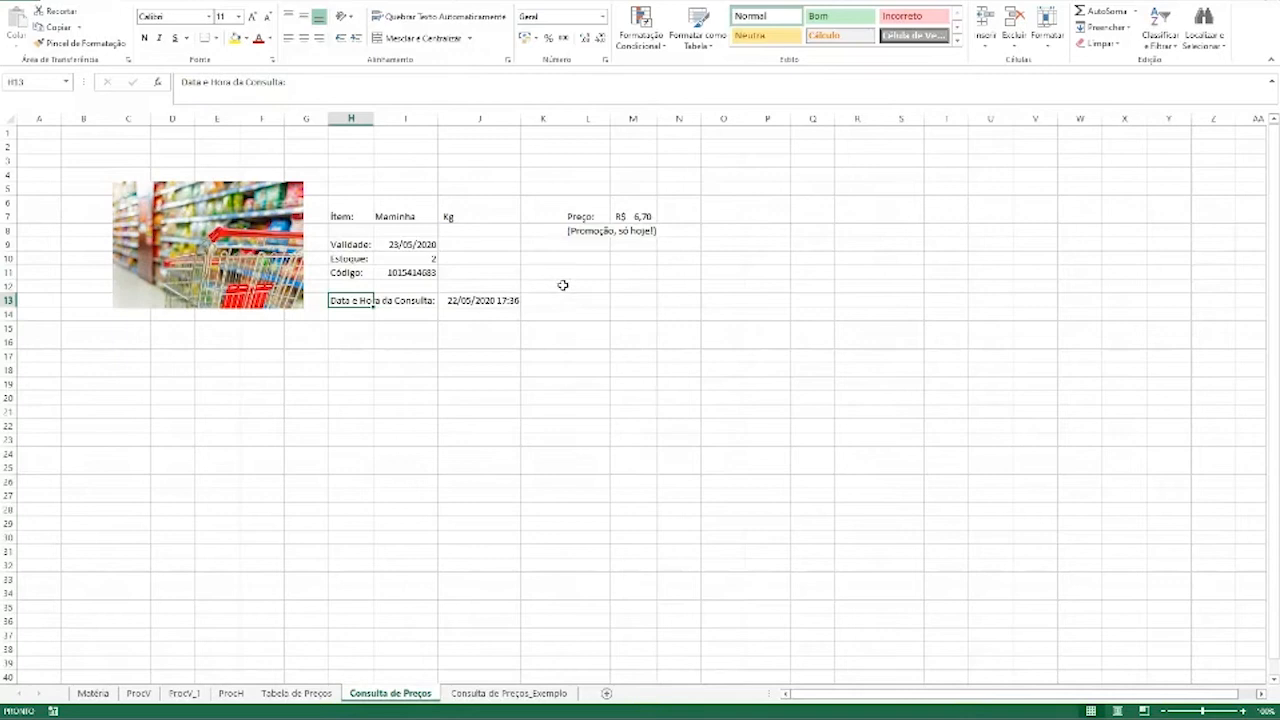
pyautogui.click(429, 218)
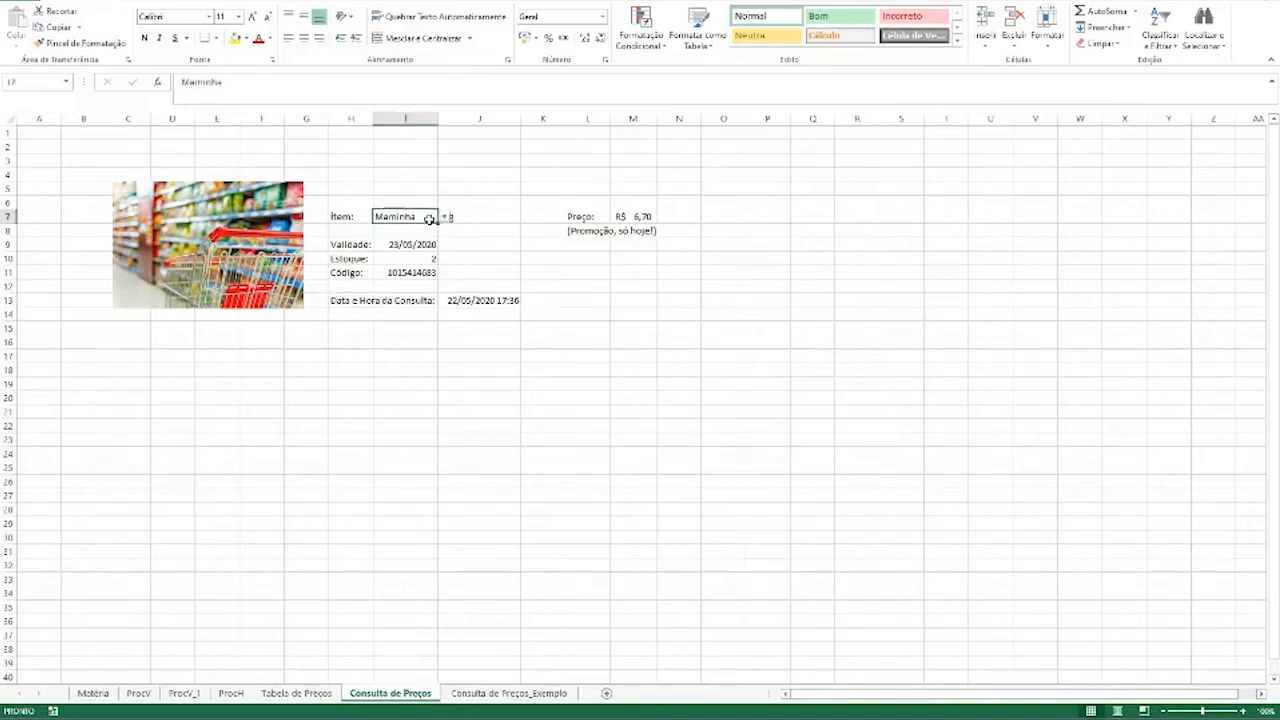
pyautogui.click(445, 217)
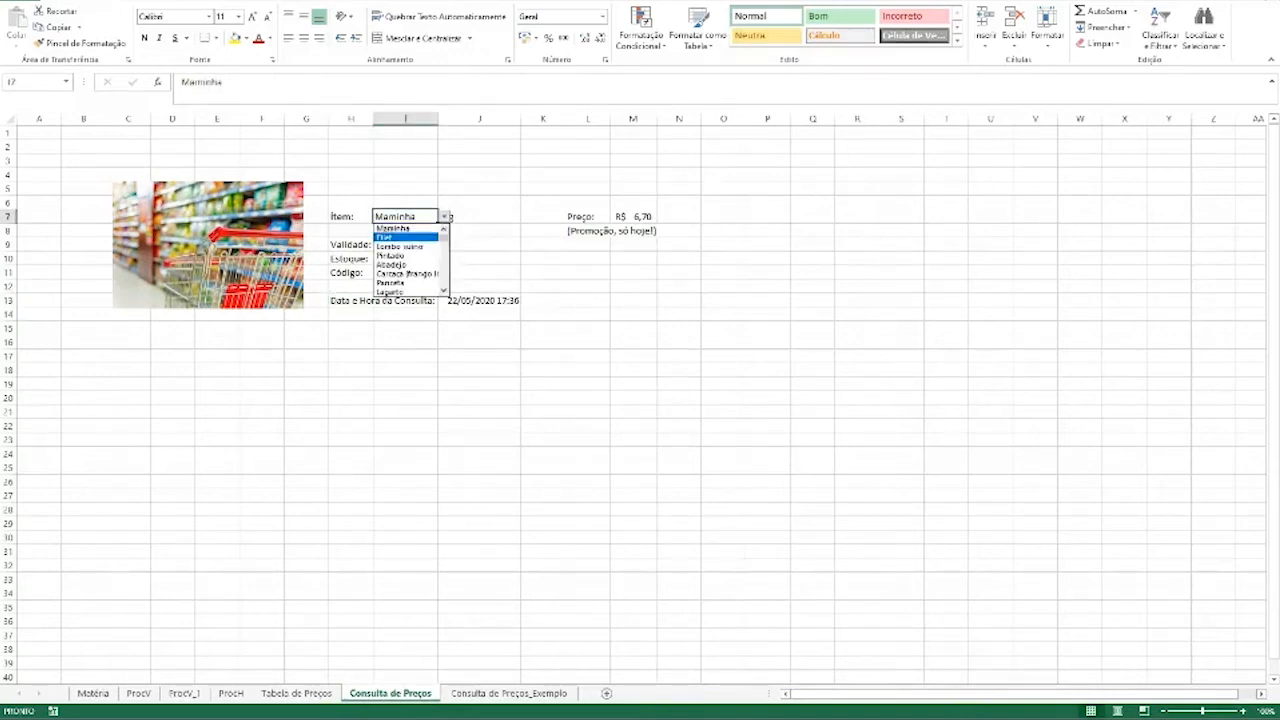
pyautogui.click(390, 237)
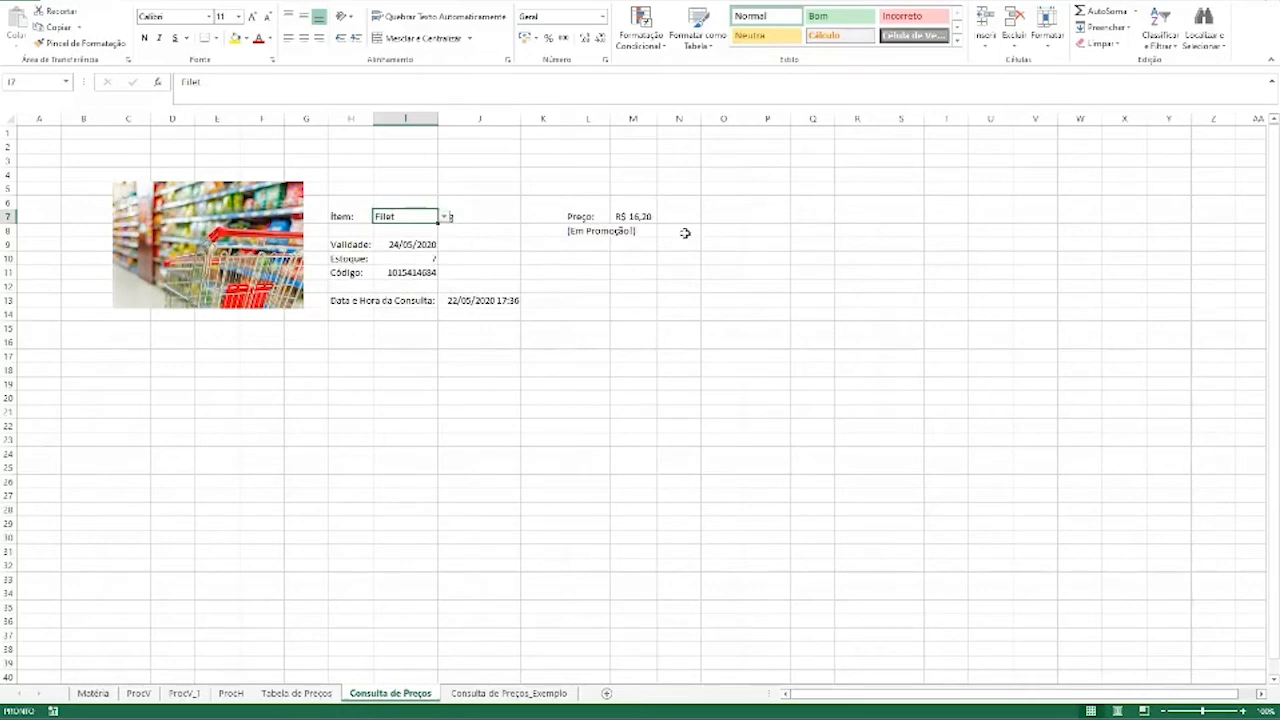
pyautogui.click(498, 301)
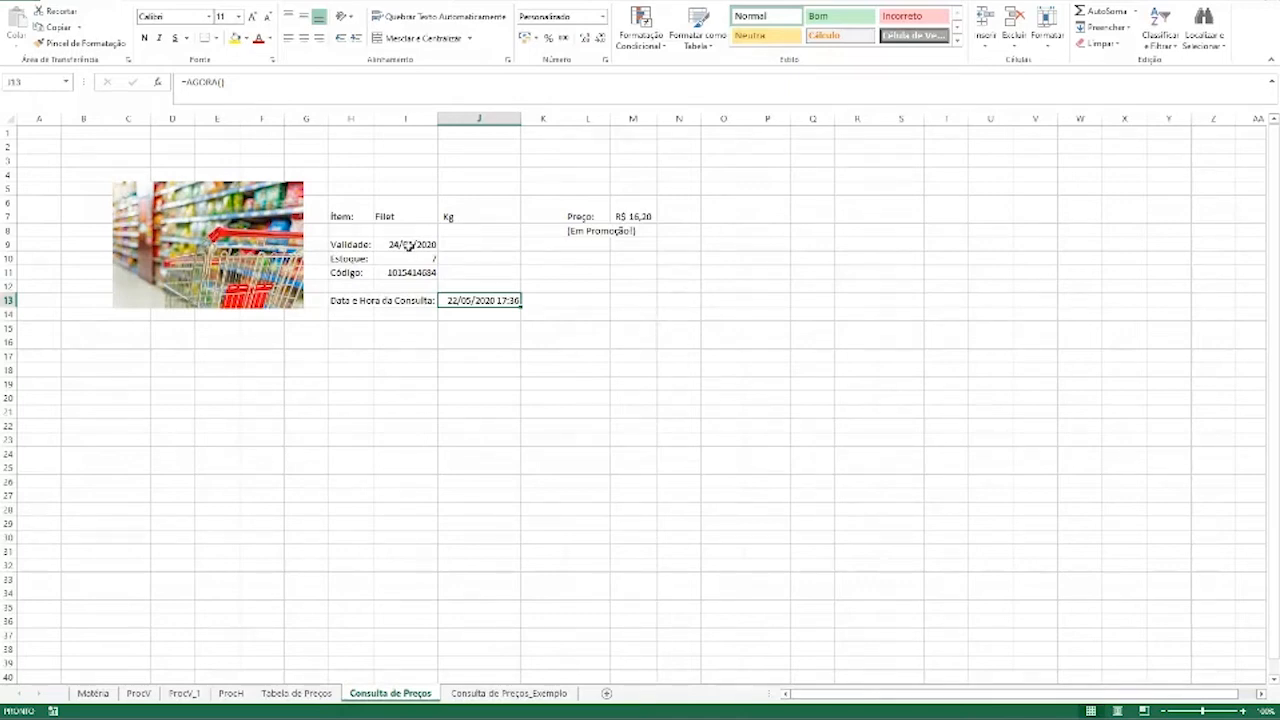
# Increase the font size of the lookup block H6:M14 to 16
pyautogui.moveTo(357, 200); pyautogui.dragTo(653, 311)
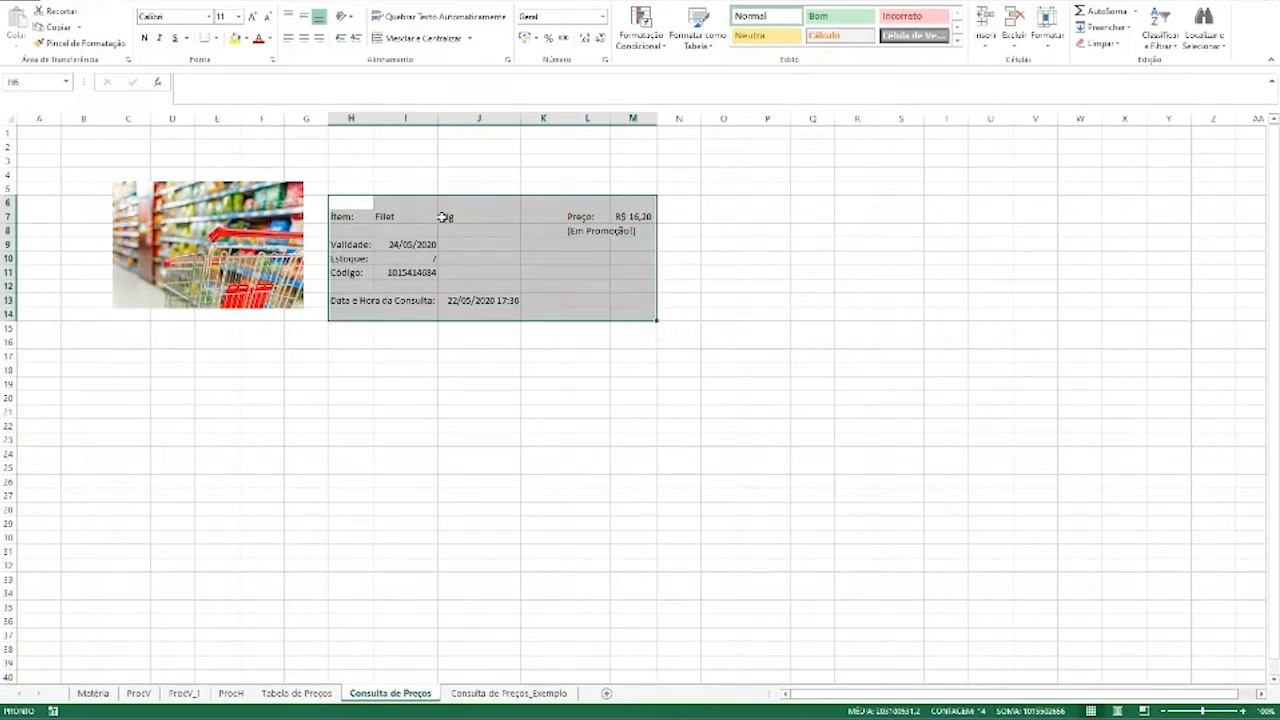
pyautogui.click(257, 17)
pyautogui.click(257, 17)
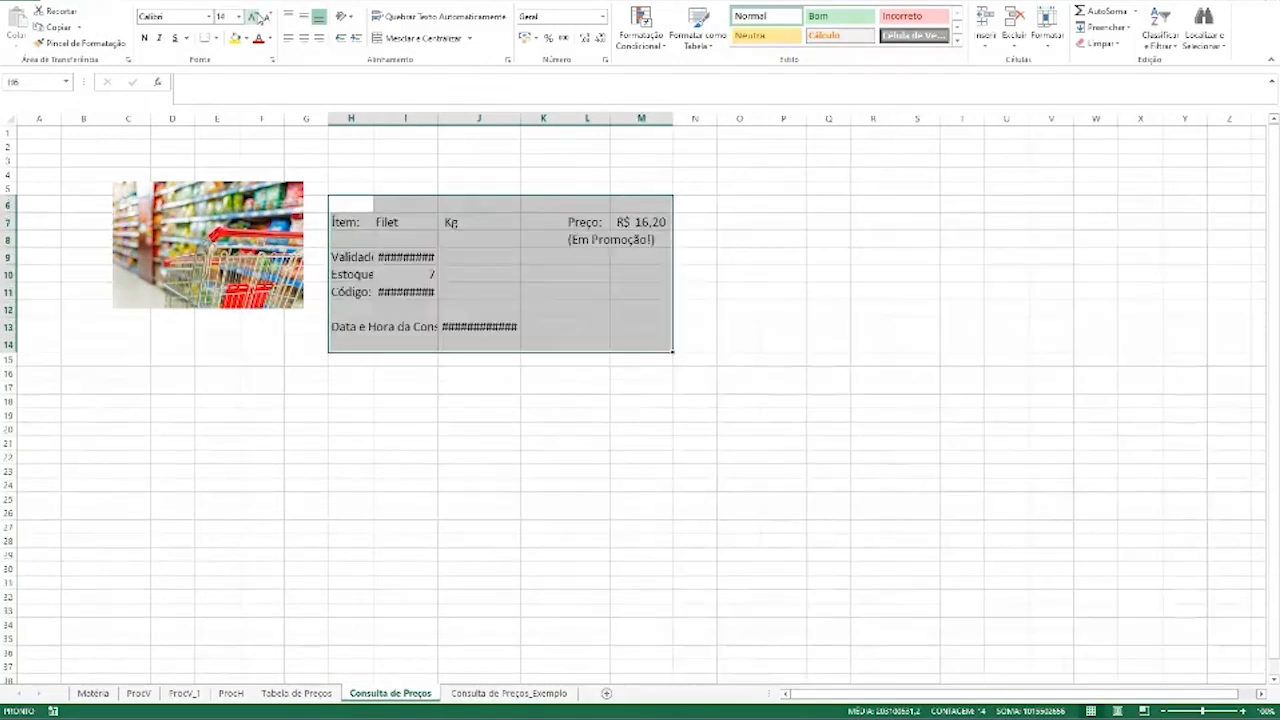
pyautogui.click(257, 17)
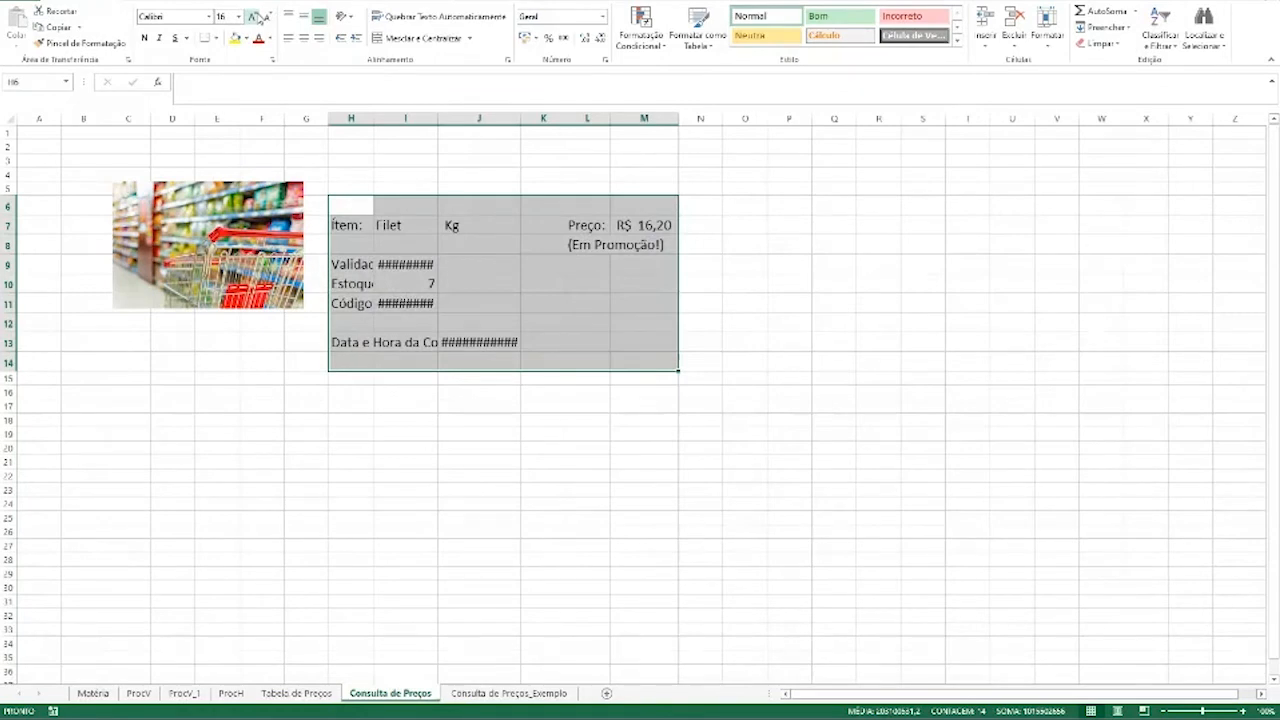
# Widen columns H, I and J to fit the enlarged labels and lookup values
pyautogui.click(376, 175)
pyautogui.moveTo(374, 119); pyautogui.dragTo(488, 119)
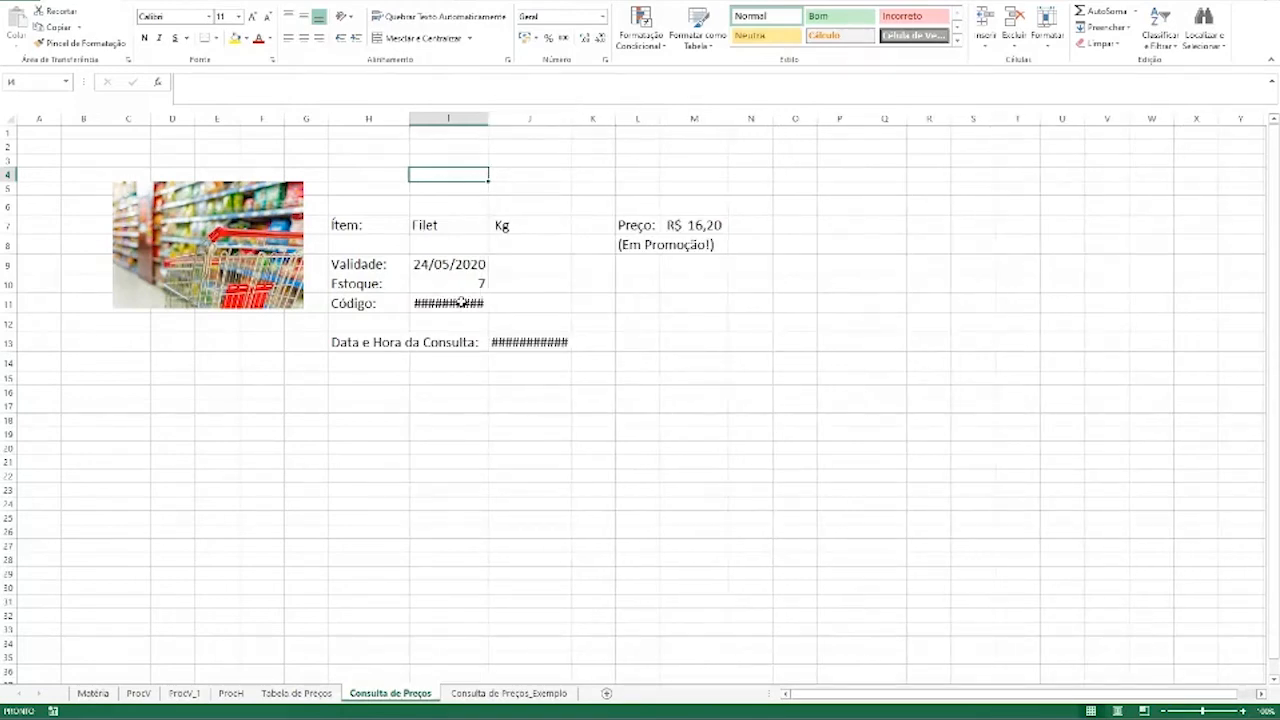
pyautogui.click(453, 303)
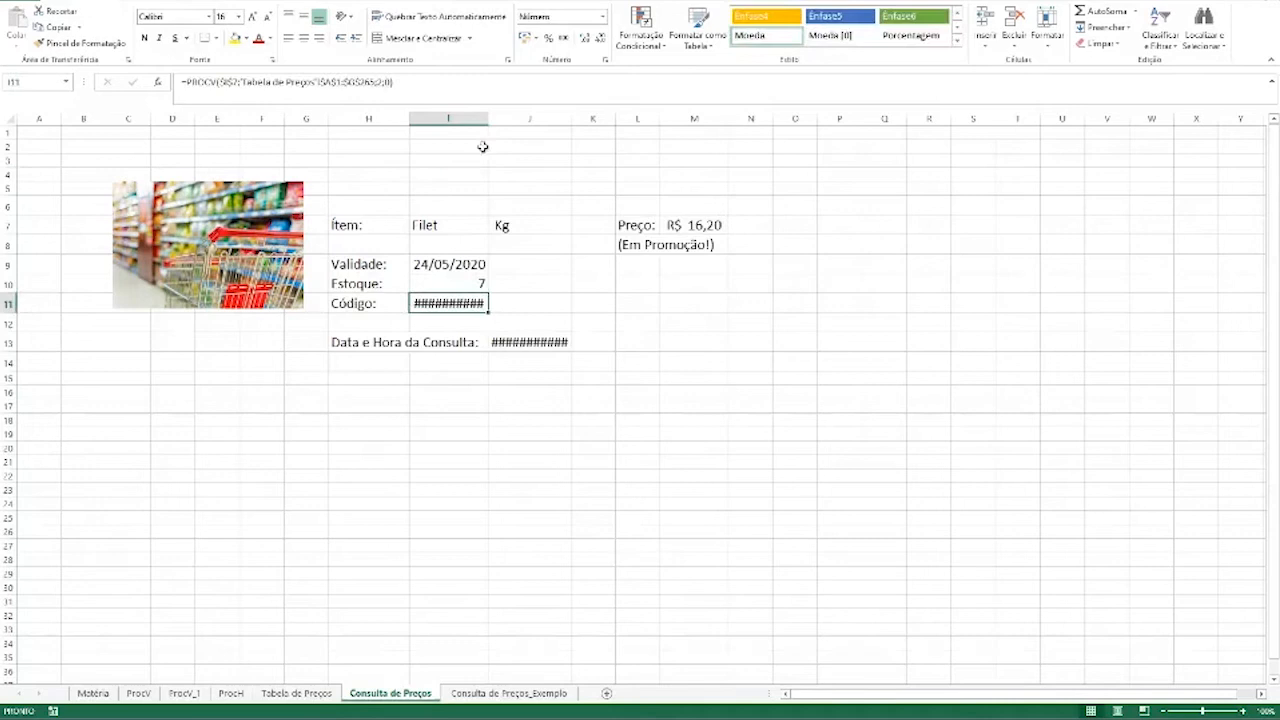
pyautogui.moveTo(493, 119); pyautogui.dragTo(507, 119)
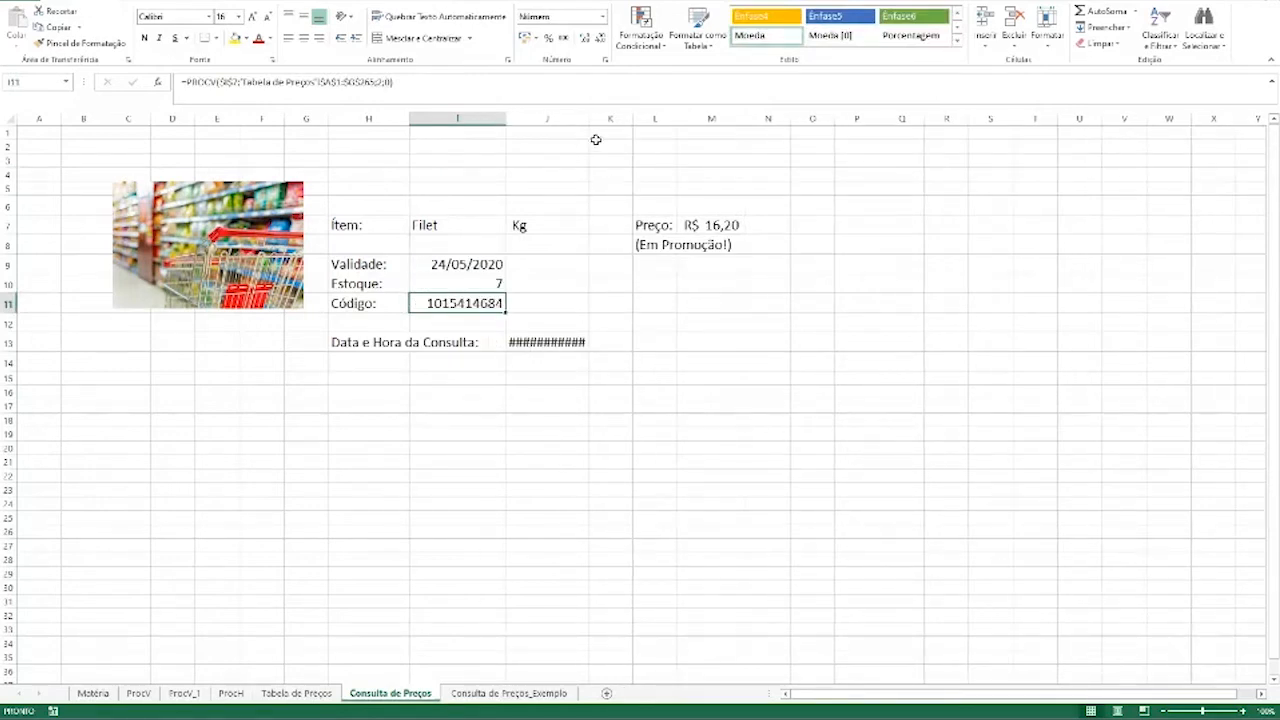
pyautogui.moveTo(591, 119); pyautogui.dragTo(643, 119)
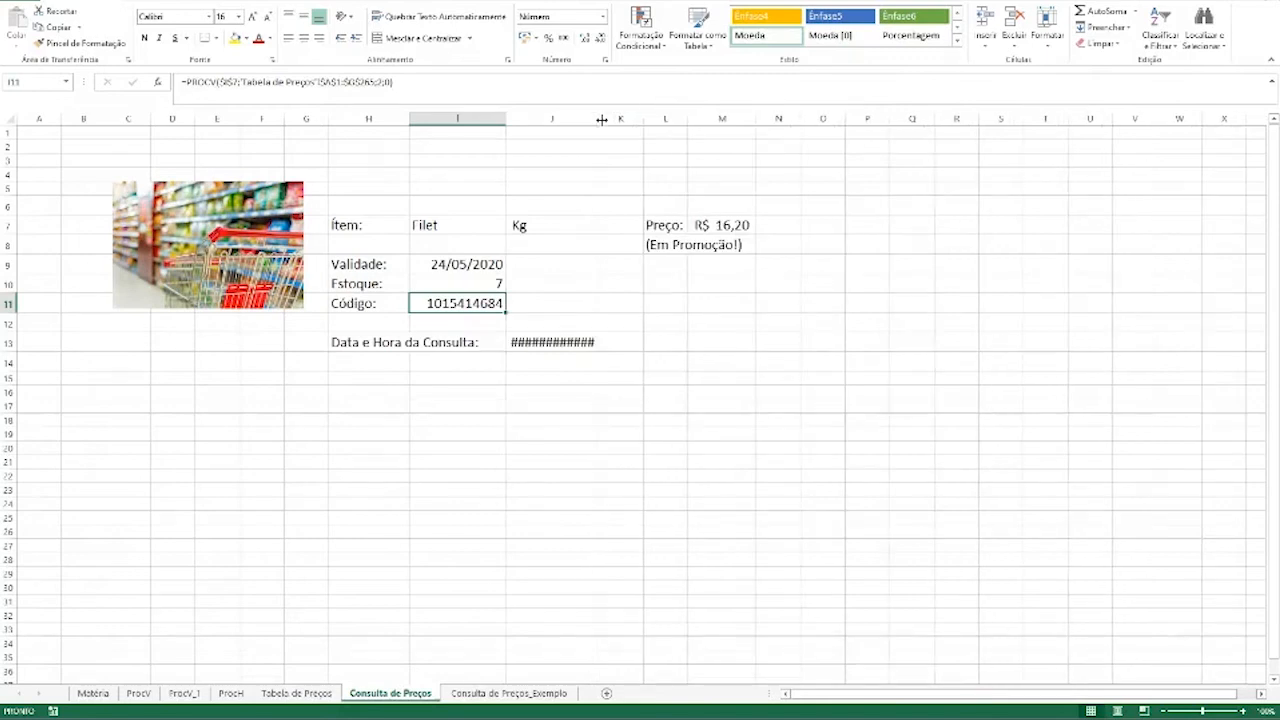
# Move the AGORA formula from J13 to L13 and narrow column J
pyautogui.click(565, 341)
pyautogui.hotkey('ctrl', 'c')
pyautogui.click(610, 340)
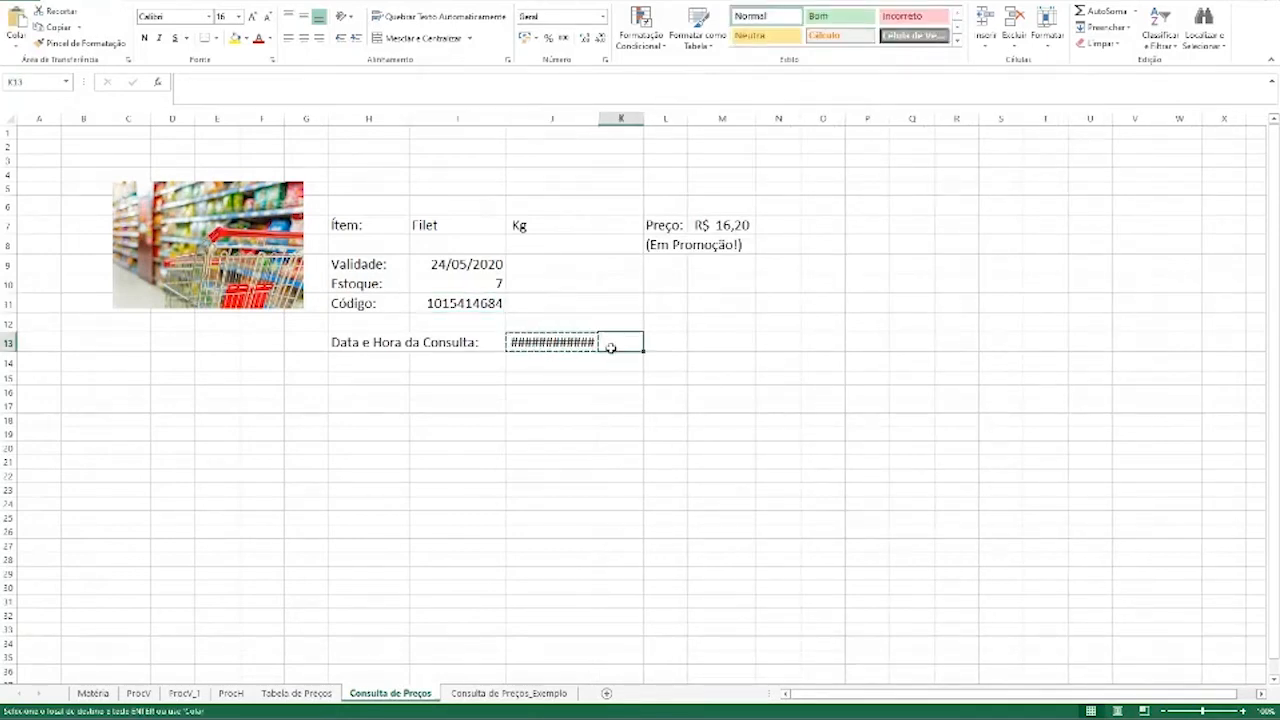
pyautogui.hotkey('ctrl', 'v')
pyautogui.click(625, 386)
pyautogui.moveTo(600, 119); pyautogui.dragTo(540, 115)
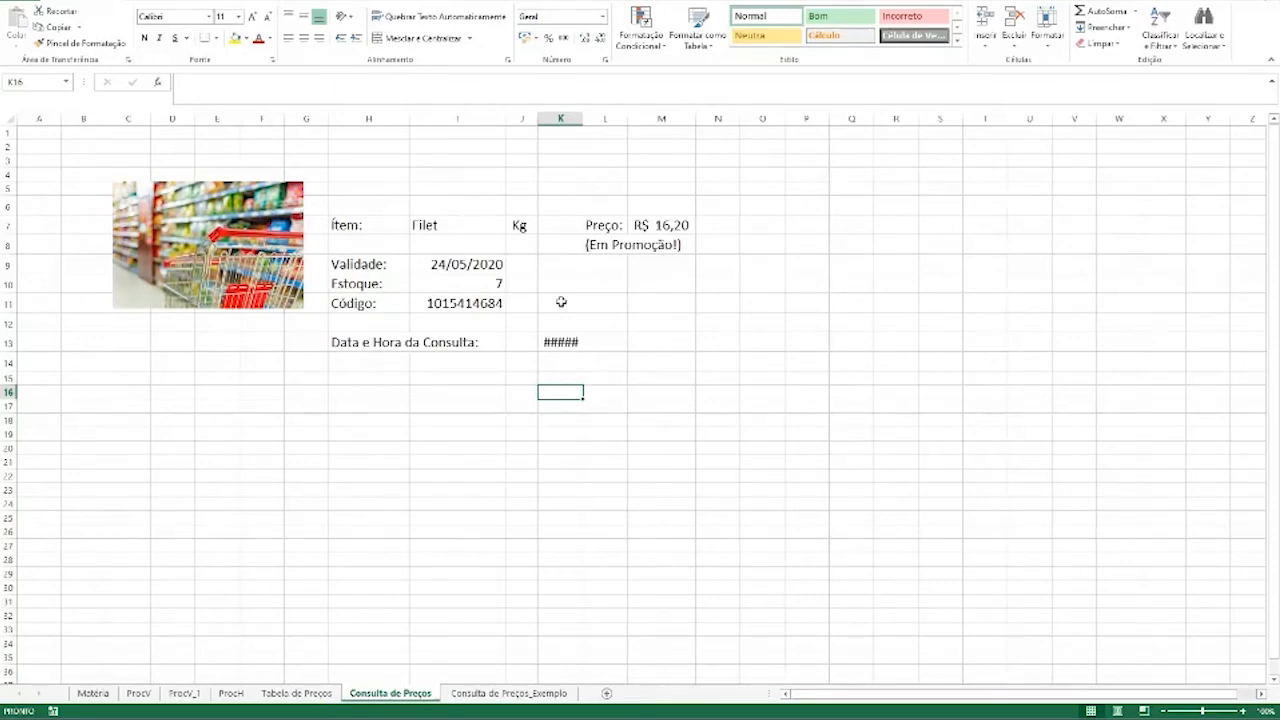
pyautogui.click(570, 338)
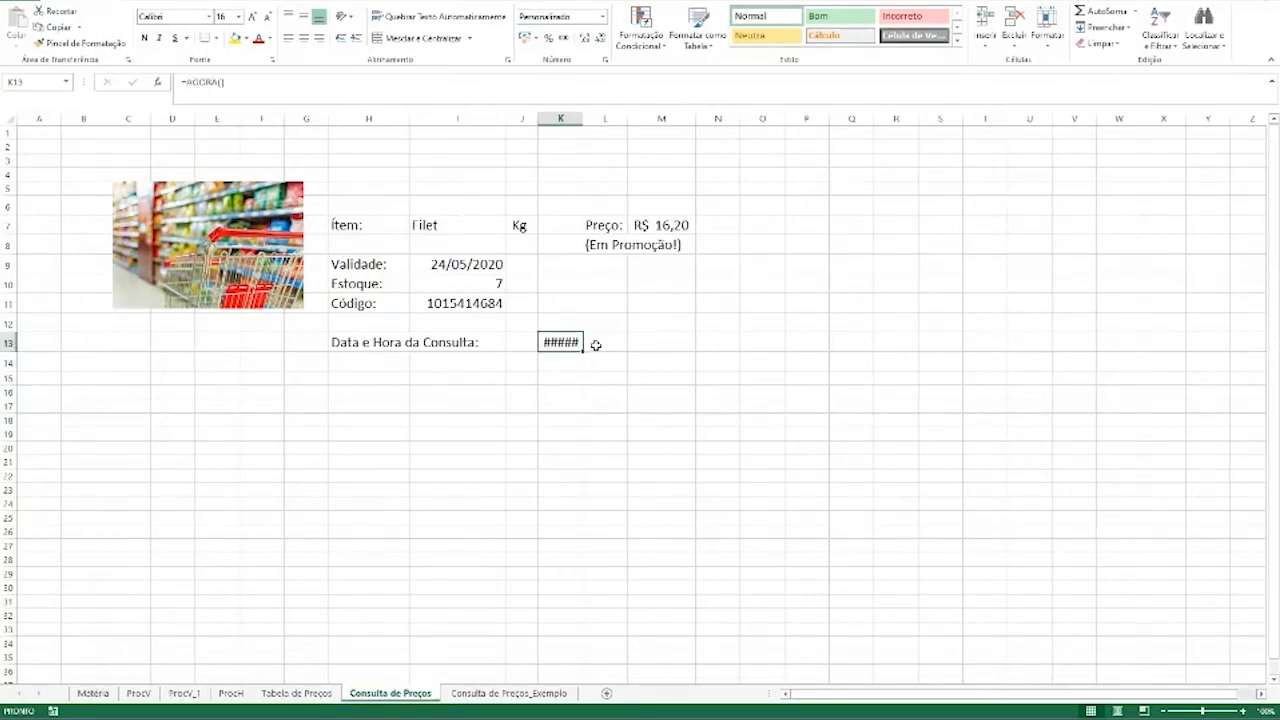
# Merge and centre L13:M13 and widen column L to fit the query date and time
pyautogui.moveTo(603, 343); pyautogui.dragTo(637, 345)
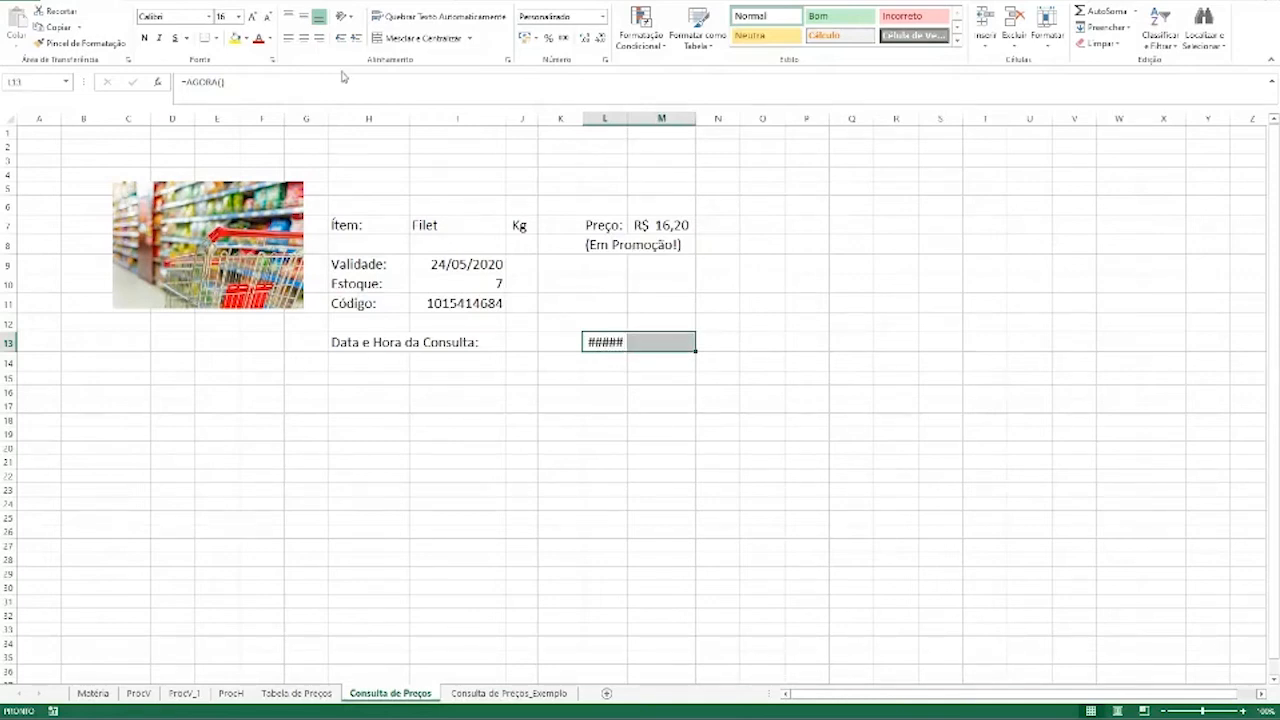
pyautogui.click(385, 39)
pyautogui.moveTo(626, 119); pyautogui.dragTo(649, 119)
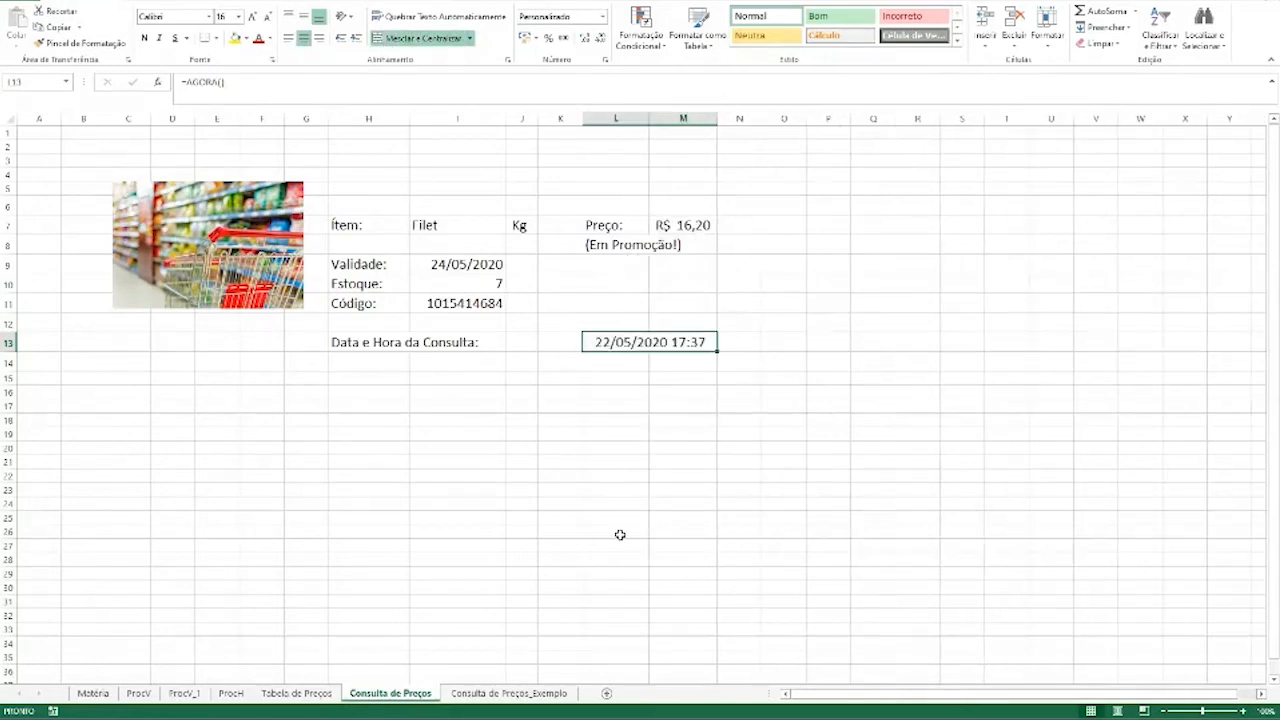
pyautogui.click(658, 404)
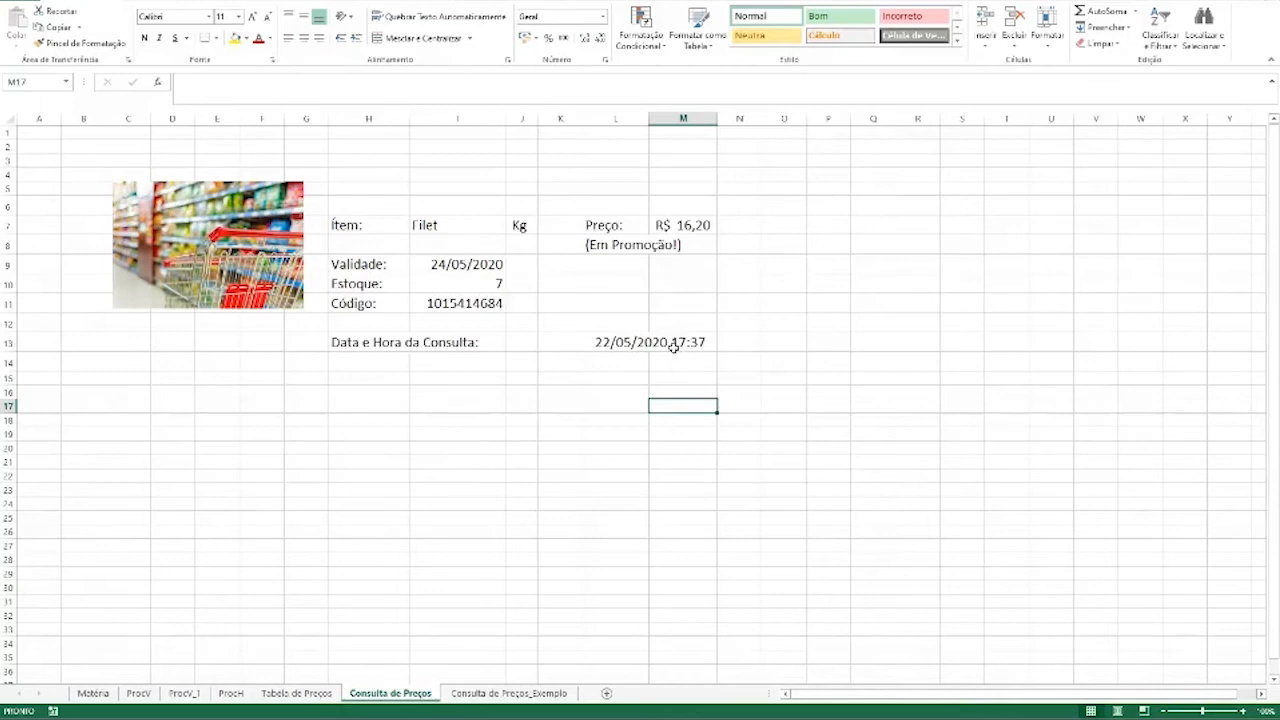
pyautogui.click(591, 392)
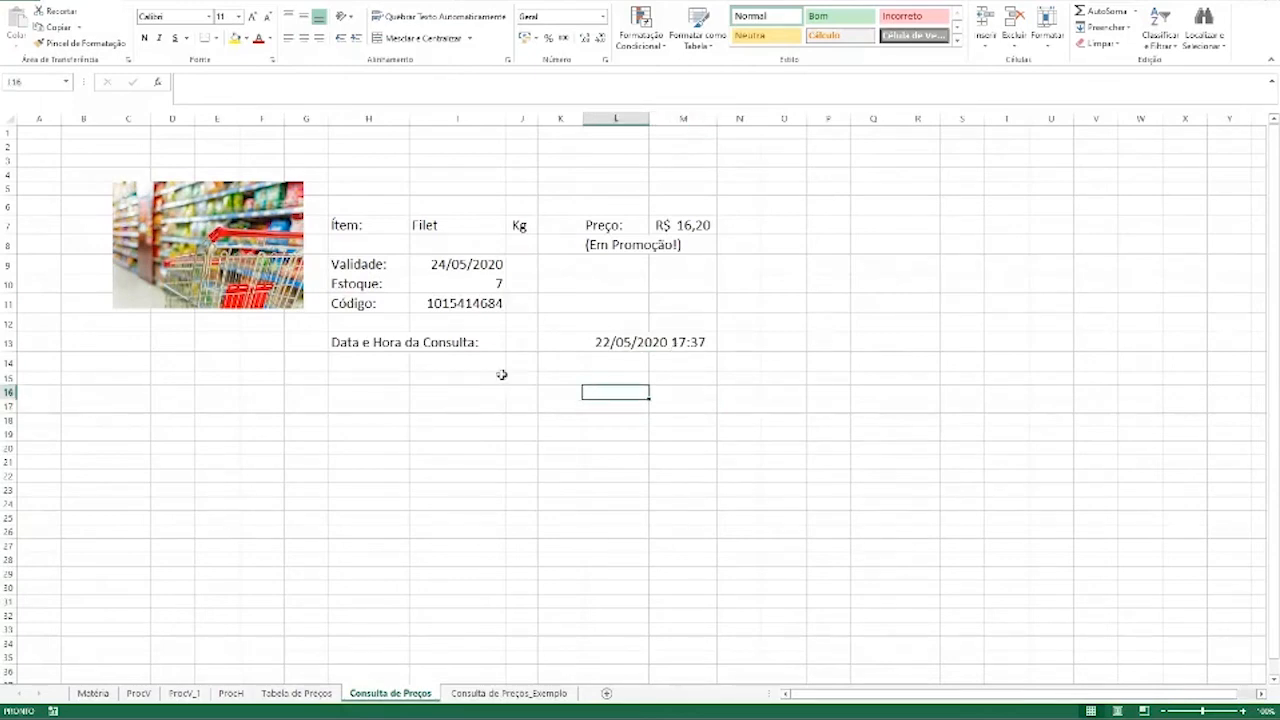
# Merge and centre the Data e Hora da Consulta label across H13:K13
pyautogui.click(374, 341)
pyautogui.moveTo(374, 341); pyautogui.dragTo(549, 340)
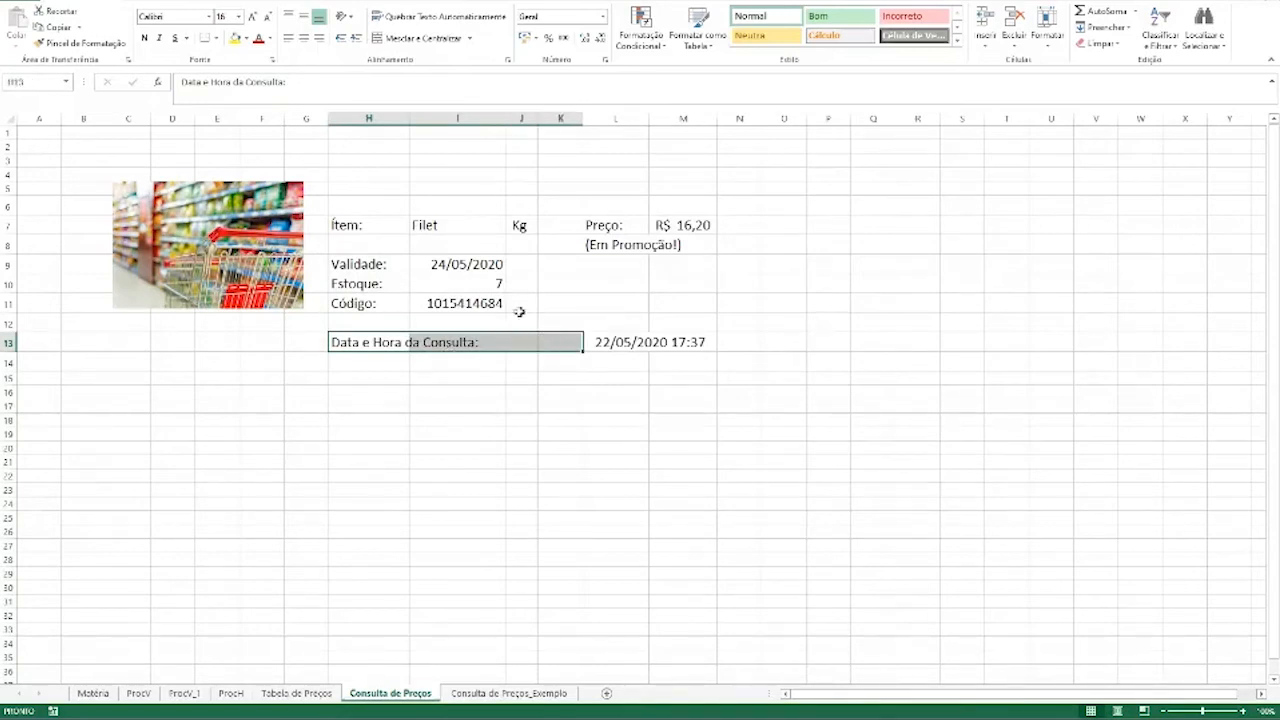
pyautogui.click(397, 45)
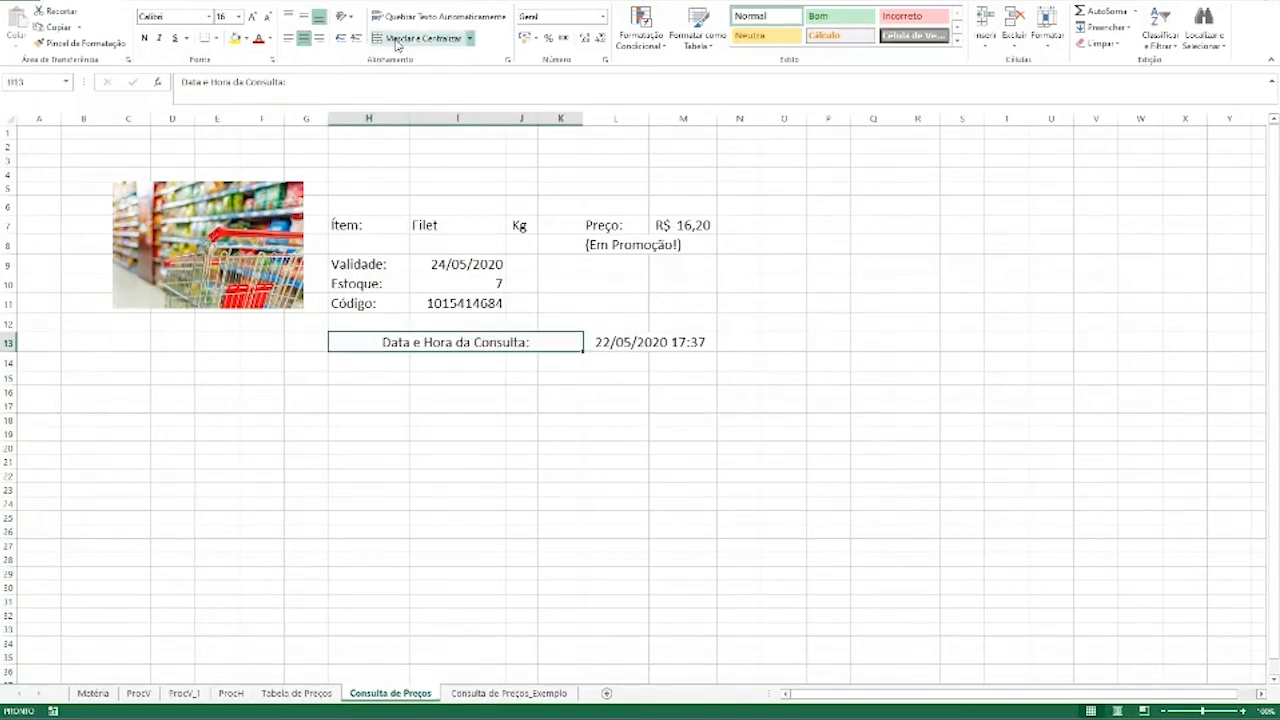
pyautogui.click(700, 491)
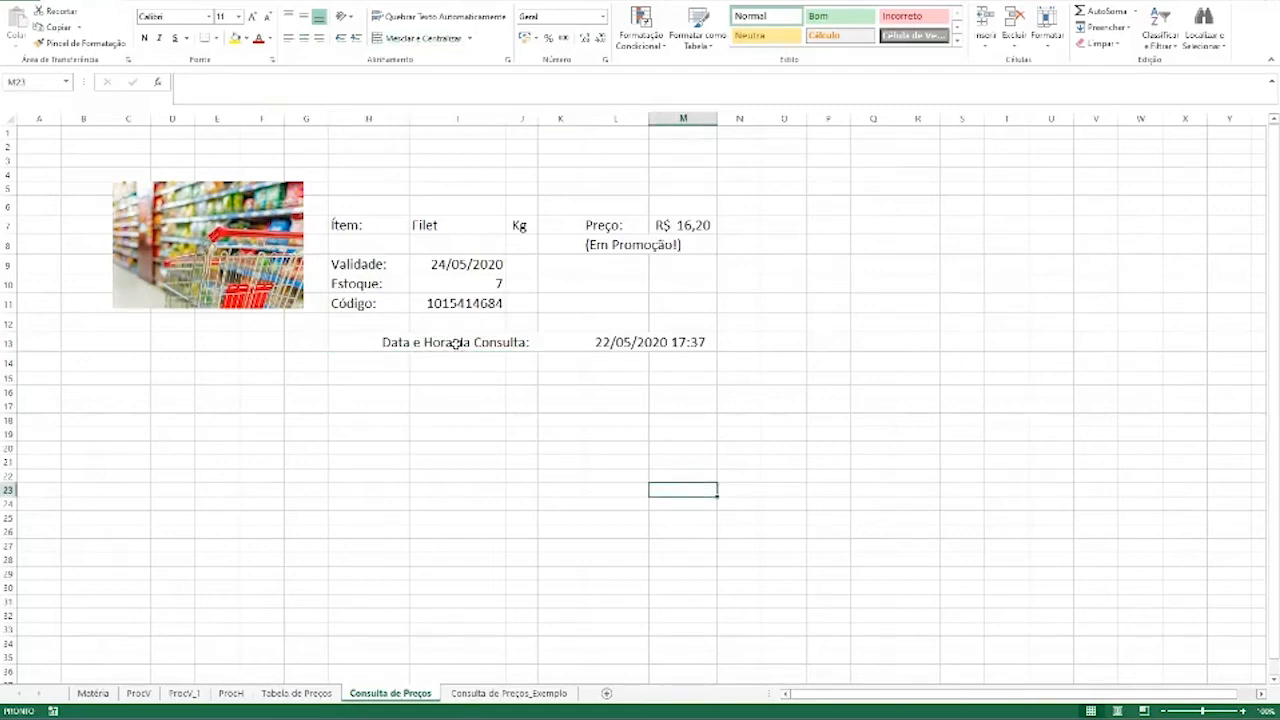
# Merge and centre the promotion lookup across L8:M8 below the price
pyautogui.moveTo(457, 343); pyautogui.dragTo(606, 349)
pyautogui.click(609, 346)
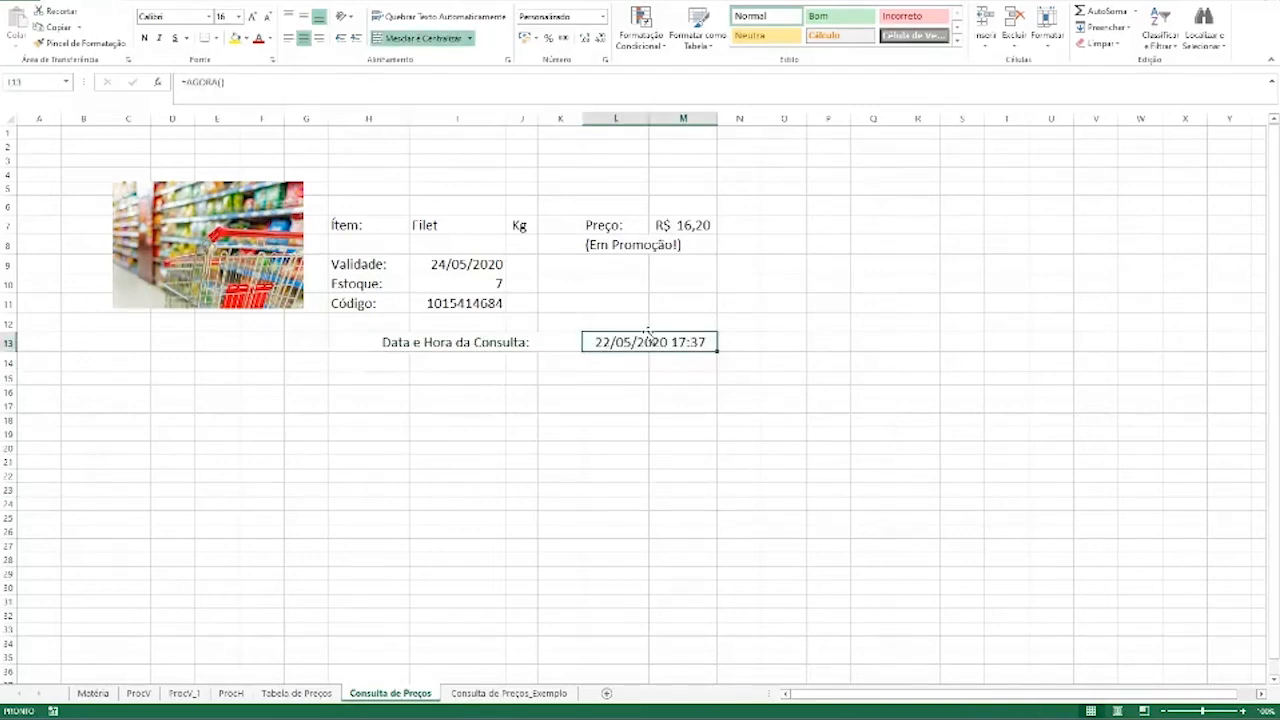
pyautogui.click(620, 244)
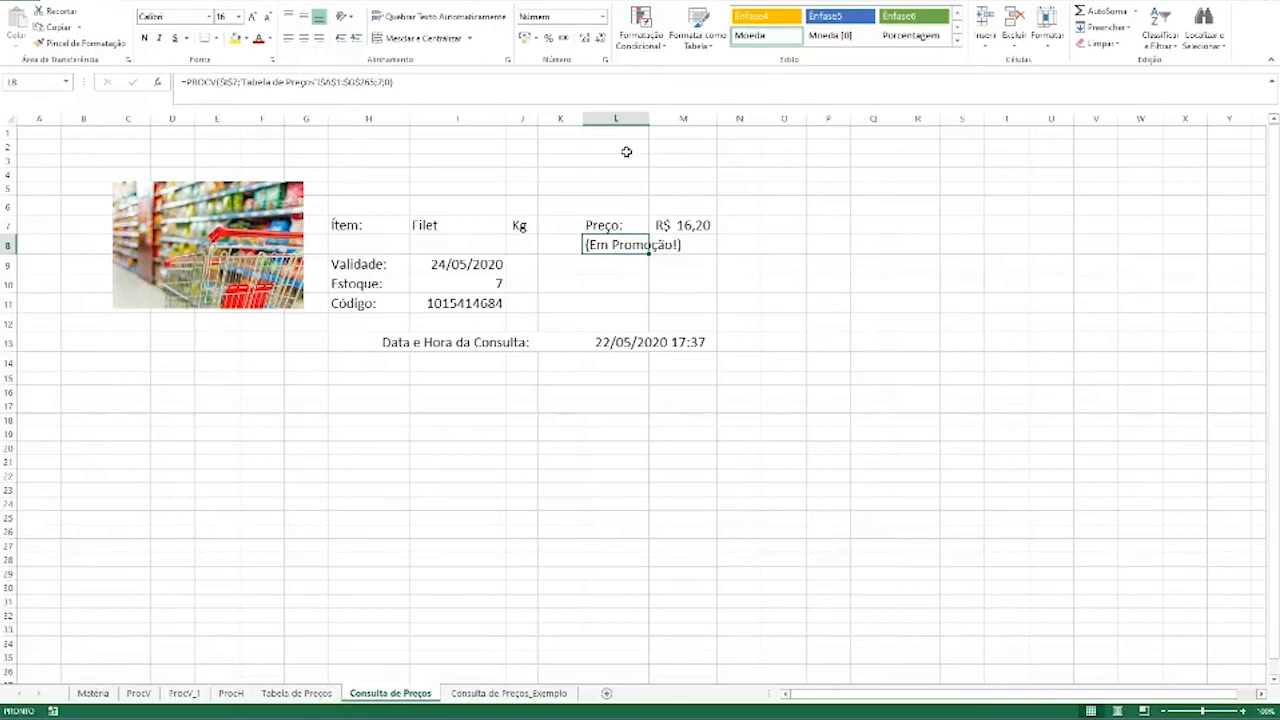
pyautogui.moveTo(620, 247); pyautogui.dragTo(661, 244)
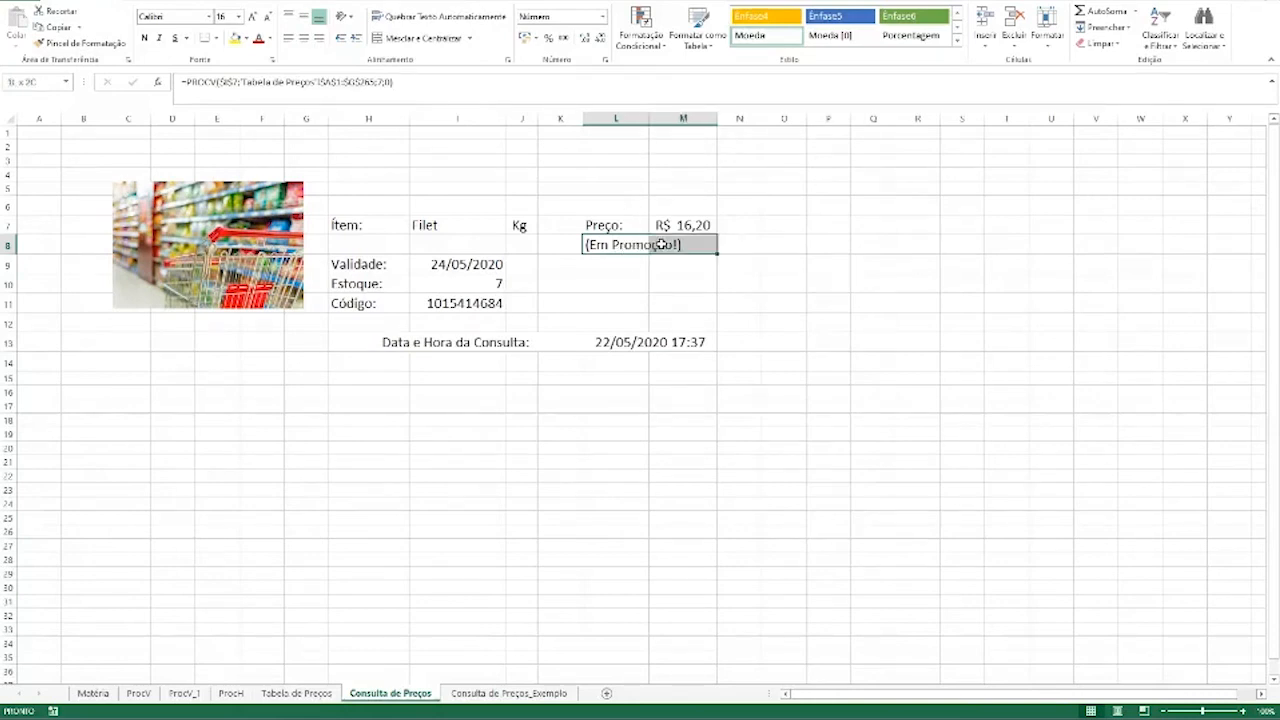
pyautogui.click(420, 37)
pyautogui.click(699, 391)
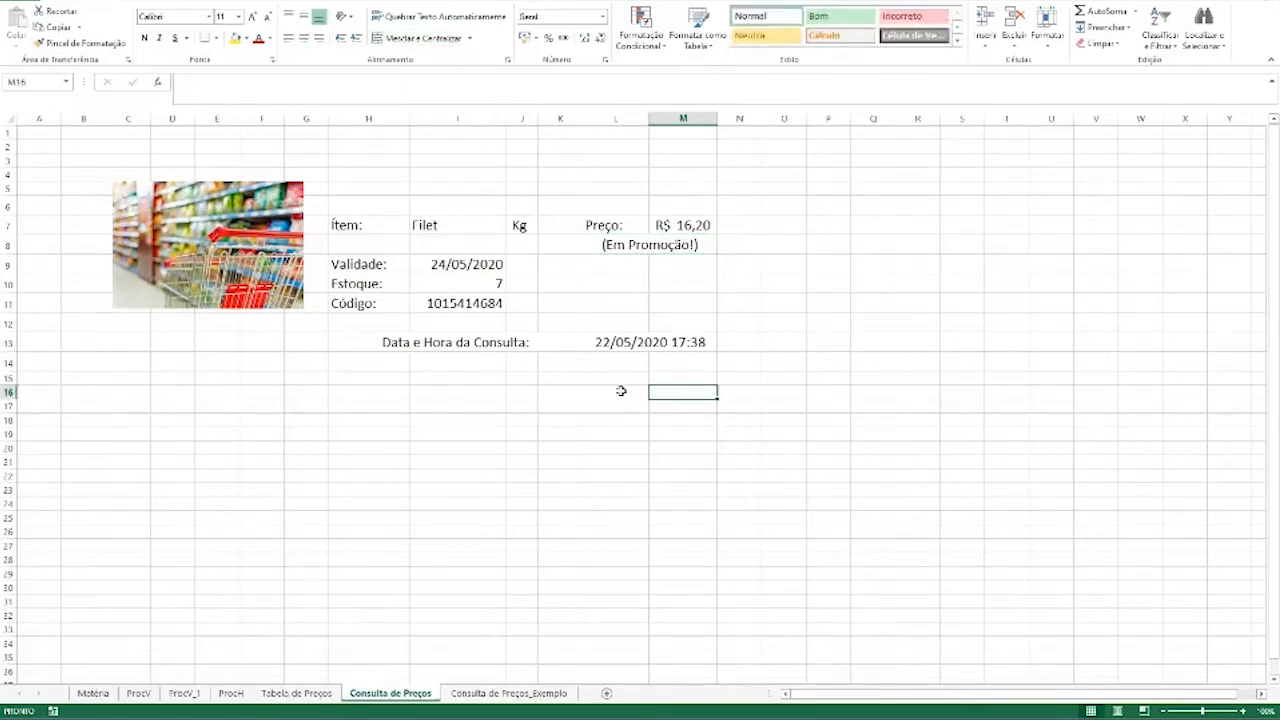
# Move the shopping cart picture down and slightly right so it lines up with the lookup block in rows 7 to 13
pyautogui.moveTo(213, 230); pyautogui.dragTo(240, 272)
pyautogui.click(617, 430)
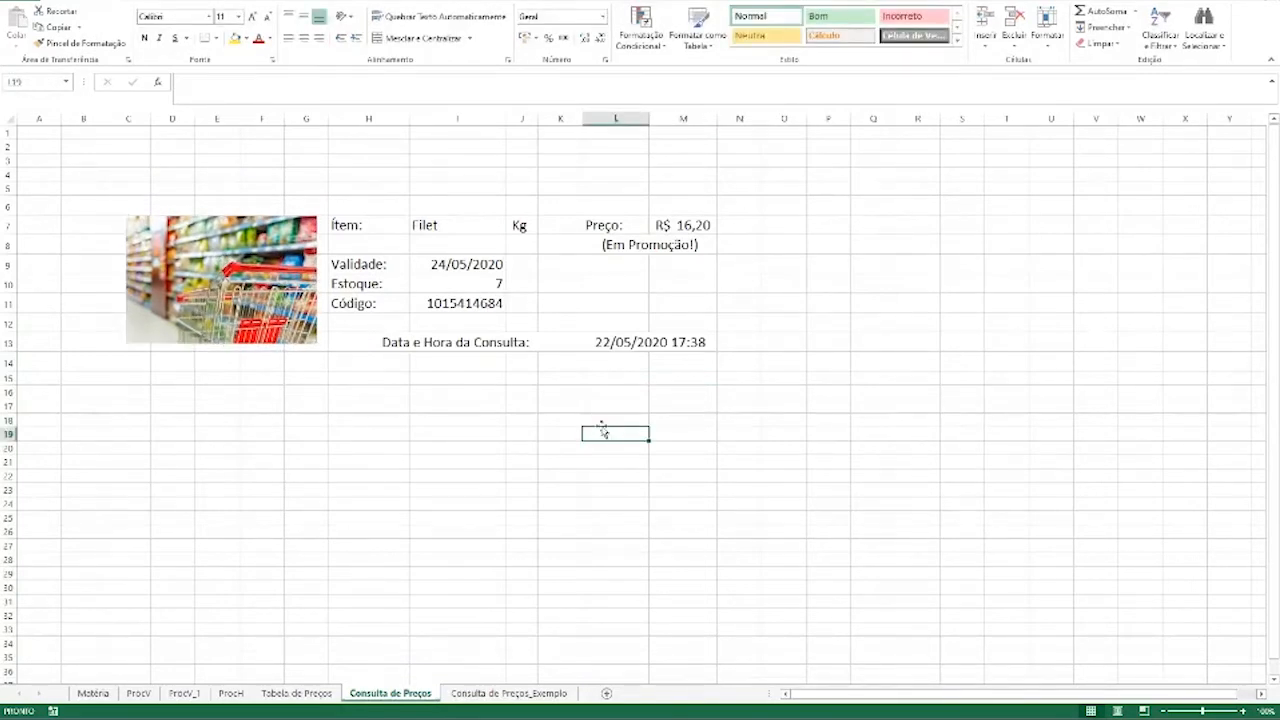
# Make the Ítem, Validade, Estoque, Código, Preço and Data e Hora da Consulta labels bold
pyautogui.moveTo(382, 226); pyautogui.dragTo(378, 305)
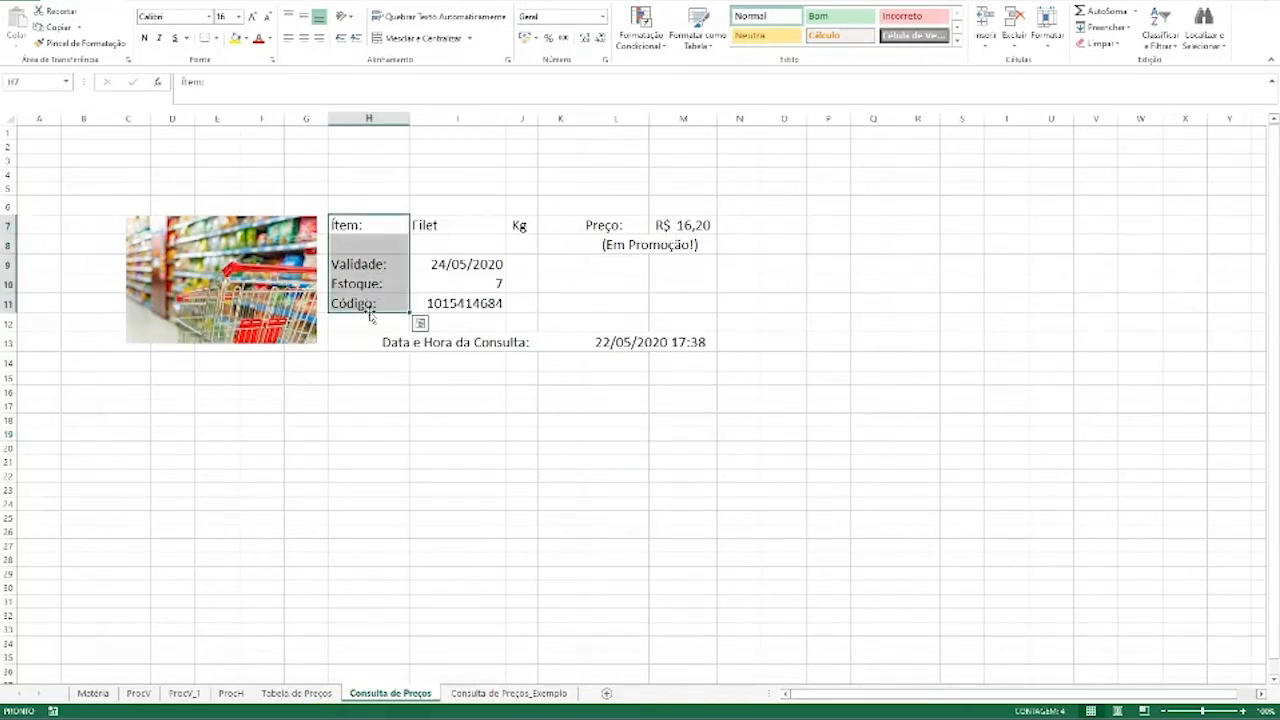
pyautogui.click(144, 37)
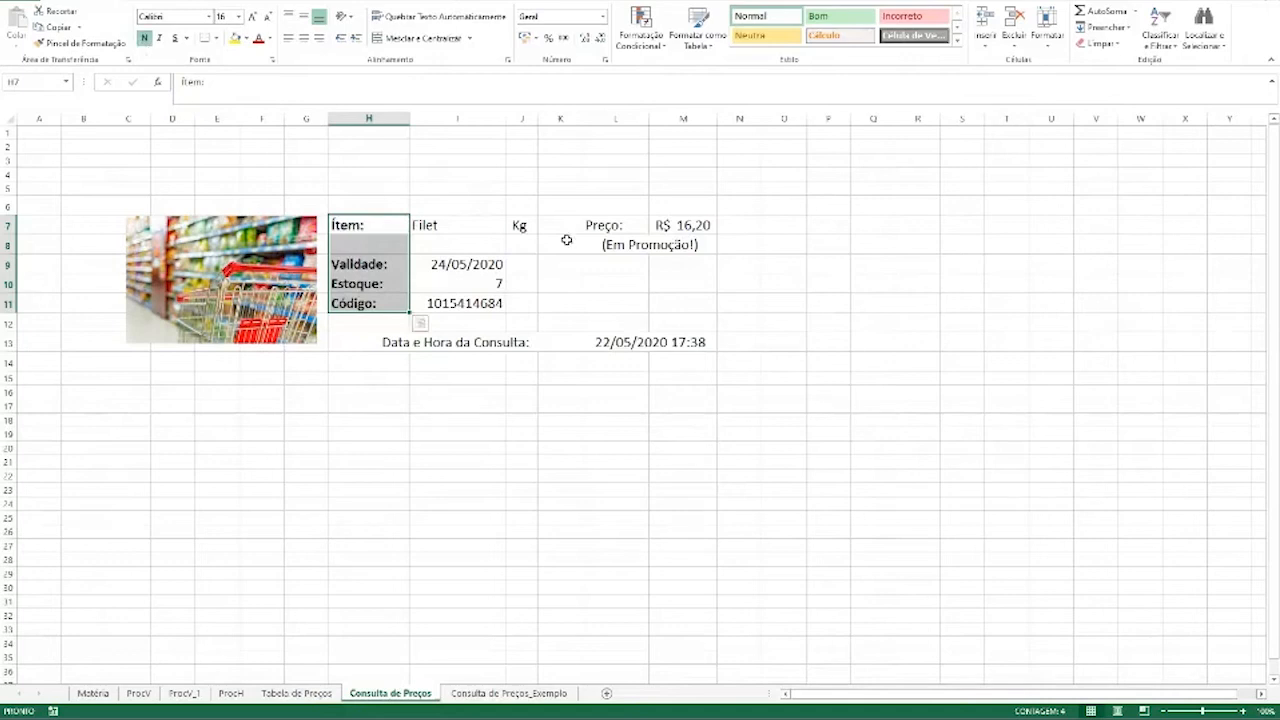
pyautogui.click(614, 226)
pyautogui.click(144, 37)
pyautogui.click(493, 340)
pyautogui.click(144, 37)
# Enter the title "Sistema de Consulta de Preço" in H6, above the Ítem label
pyautogui.click(403, 212)
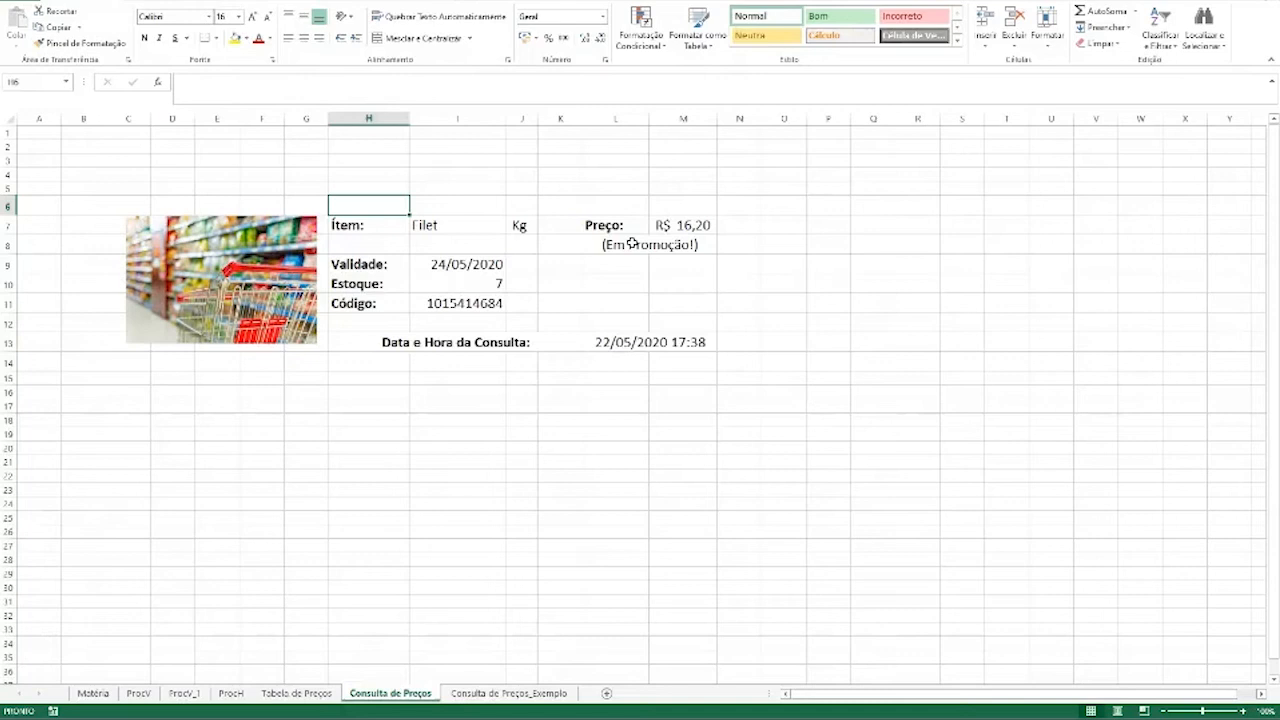
pyautogui.write('Sistema de Consultas')
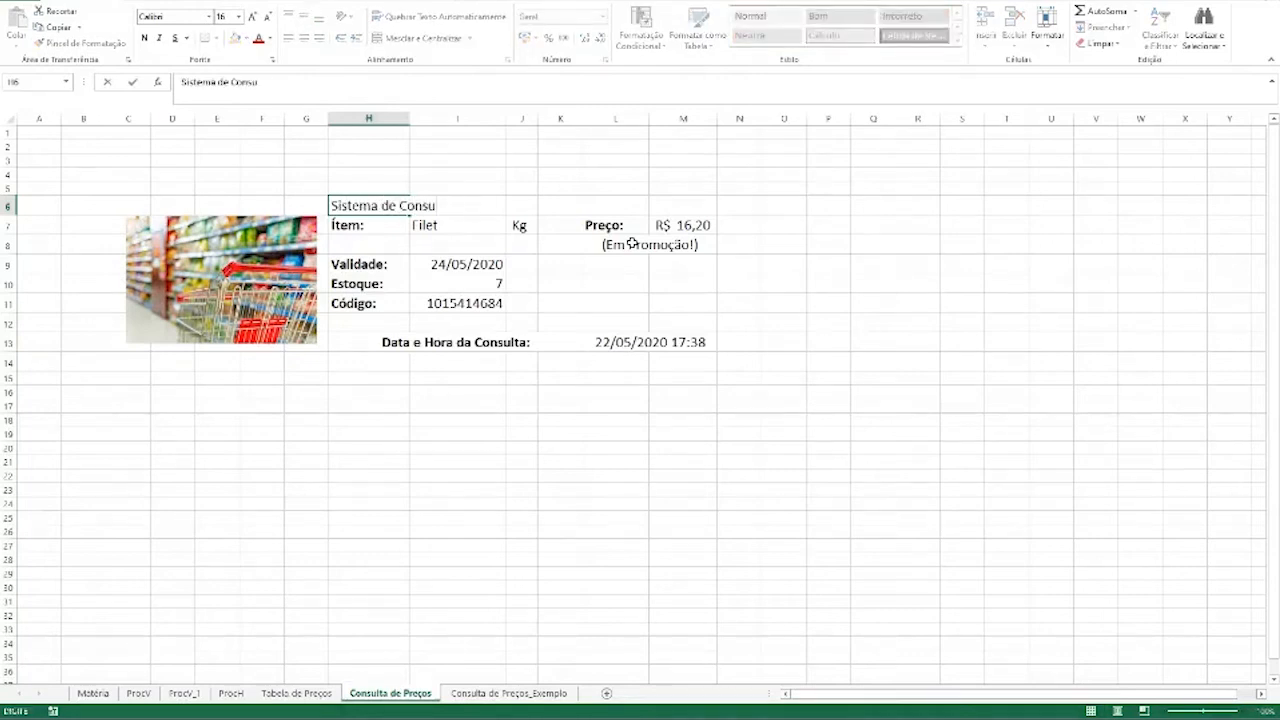
pyautogui.press('Return')
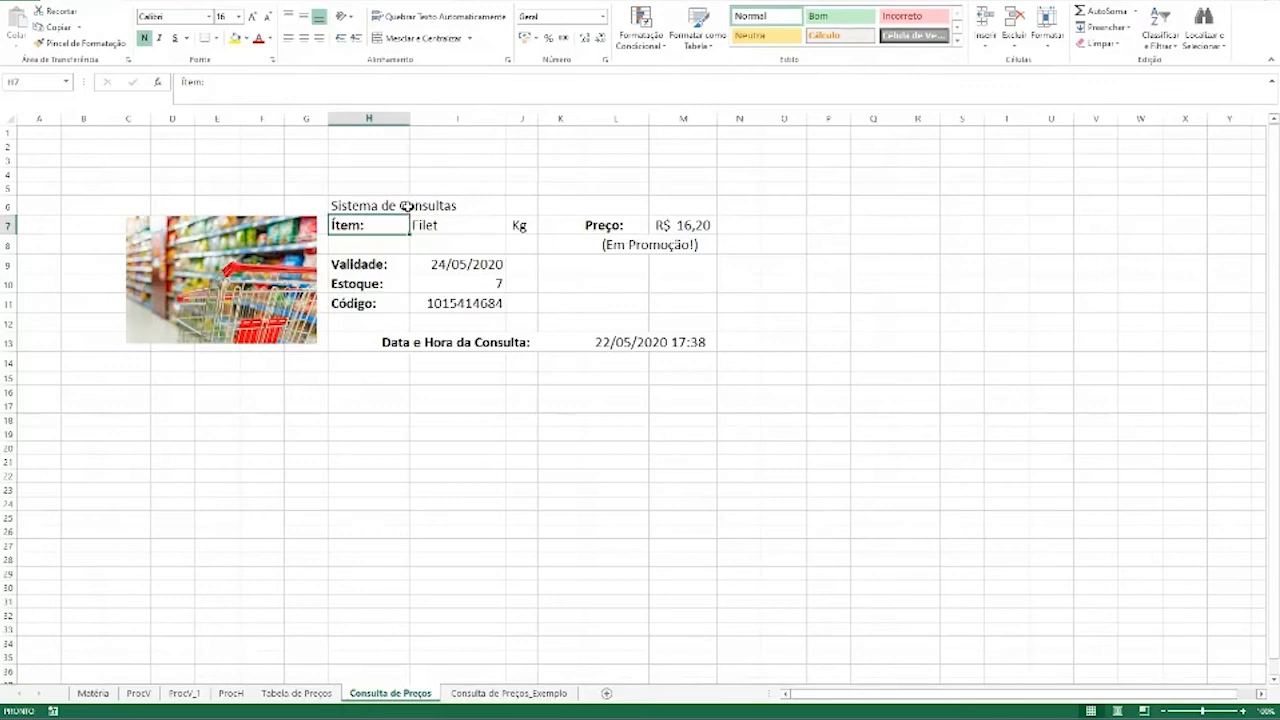
pyautogui.click(404, 206)
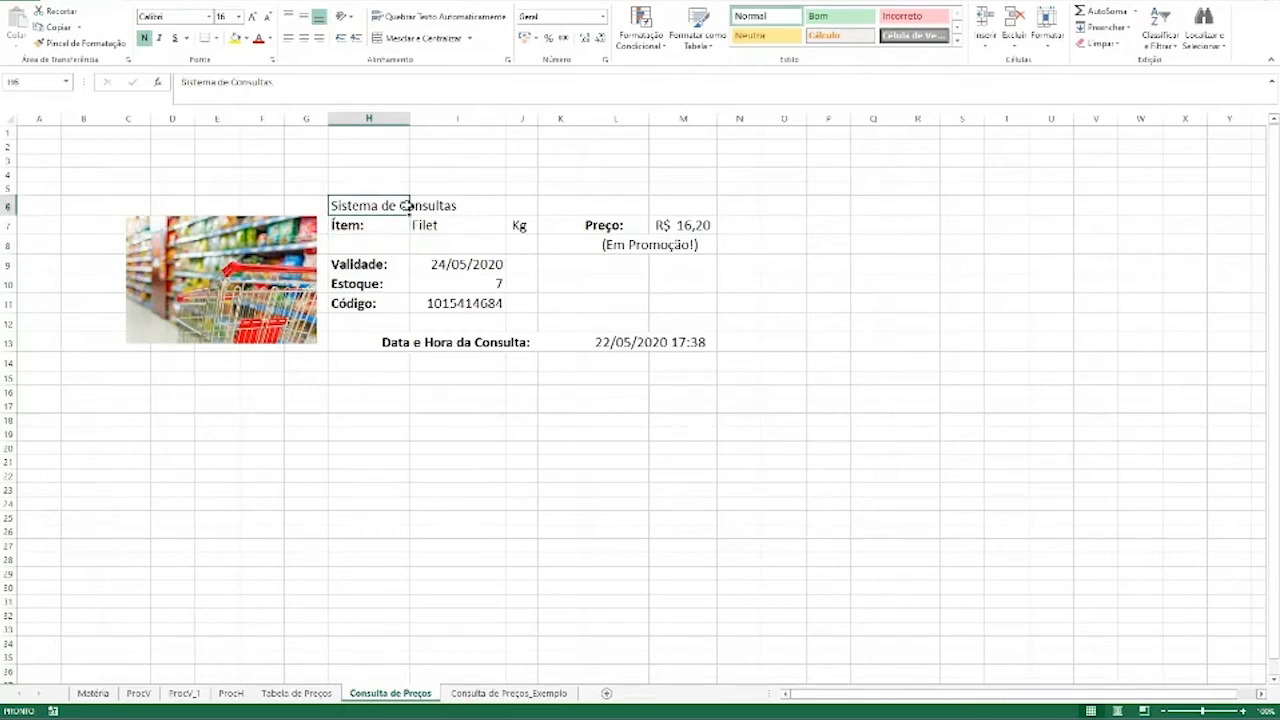
pyautogui.click(359, 97)
pyautogui.press('BackSpace')
pyautogui.write('de')
pyautogui.press('BackSpace')
pyautogui.press('BackSpace')
pyautogui.write('Preço')
pyautogui.press('Return')
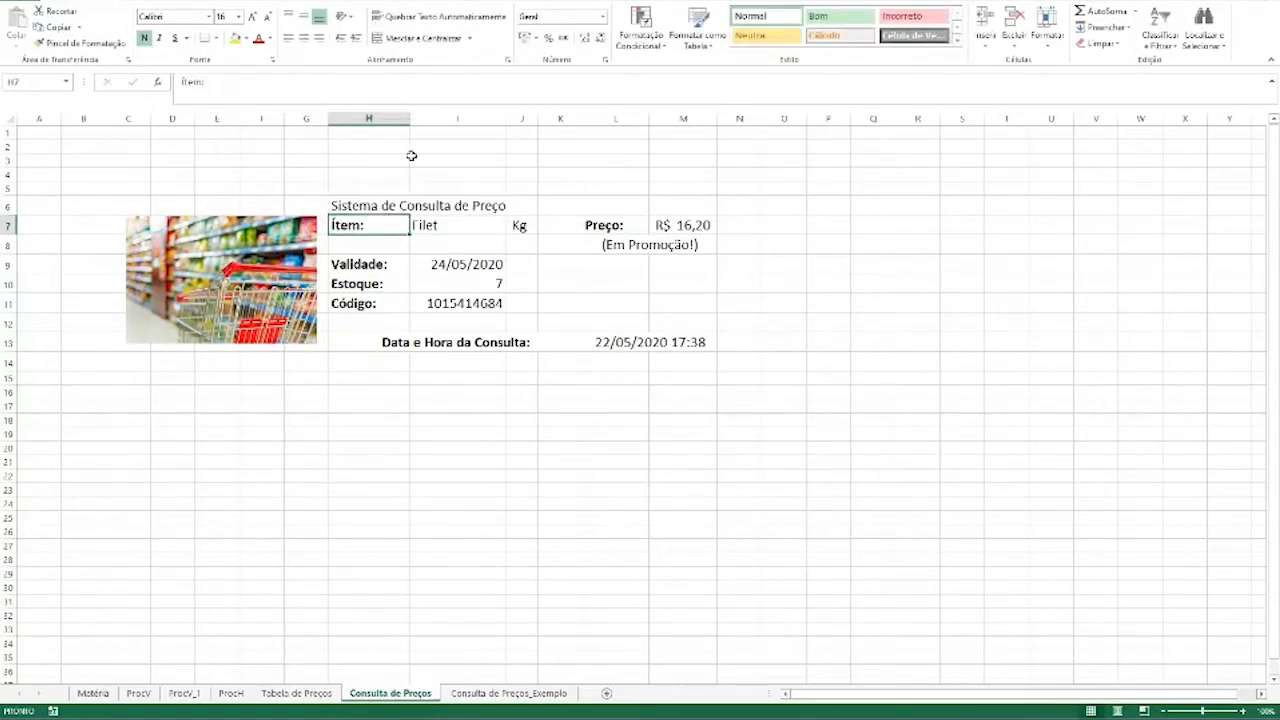
# Merge and centre the title across H6:M6 and format it in bold at font size 18
pyautogui.click(400, 205)
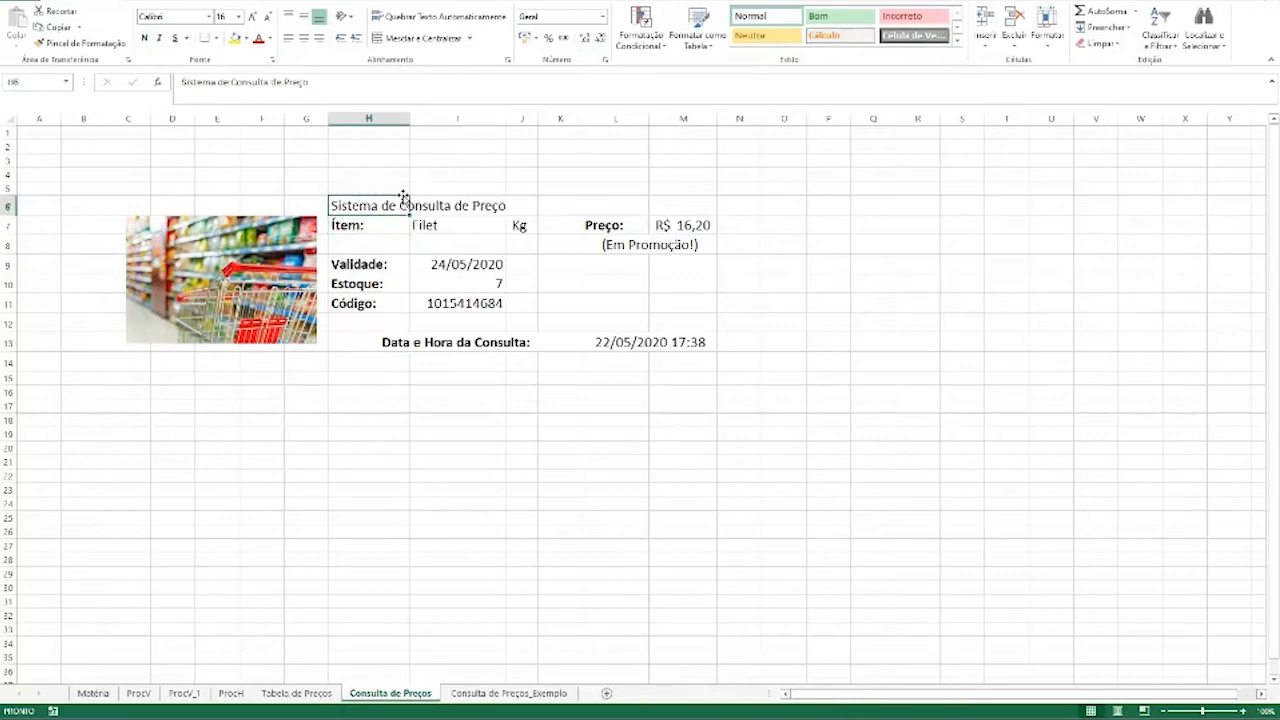
pyautogui.moveTo(400, 205); pyautogui.dragTo(674, 198)
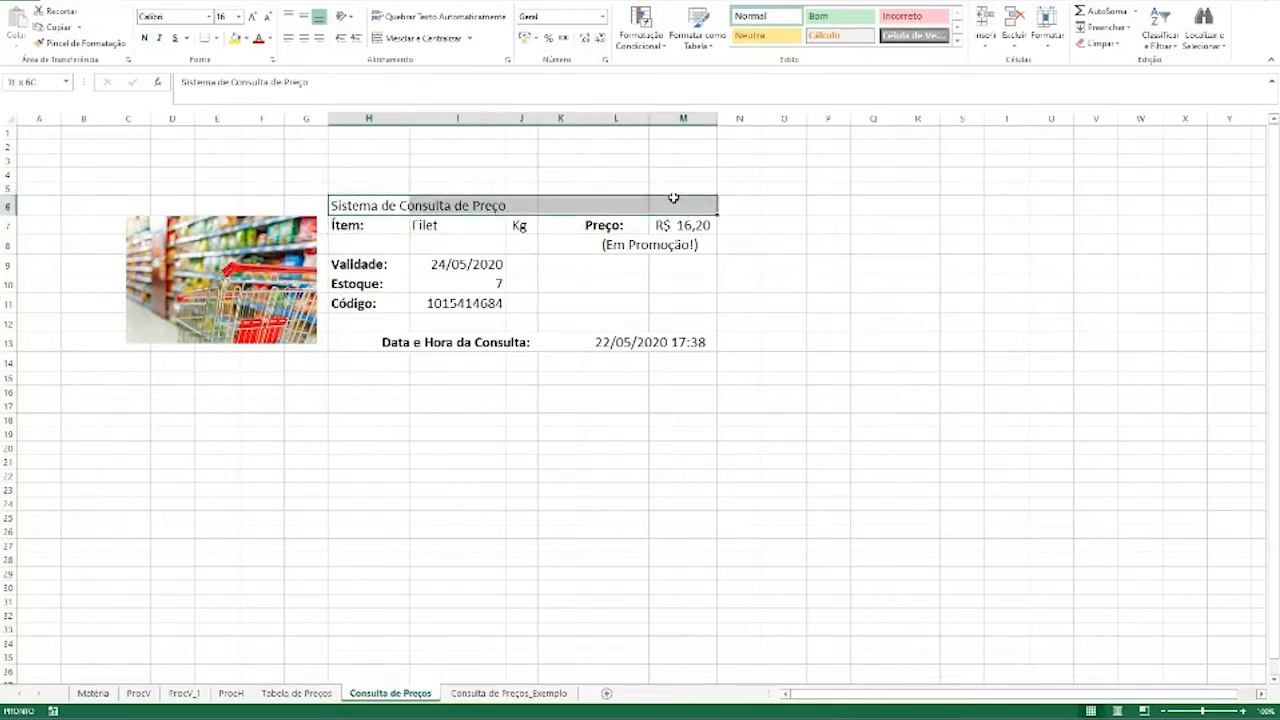
pyautogui.click(420, 38)
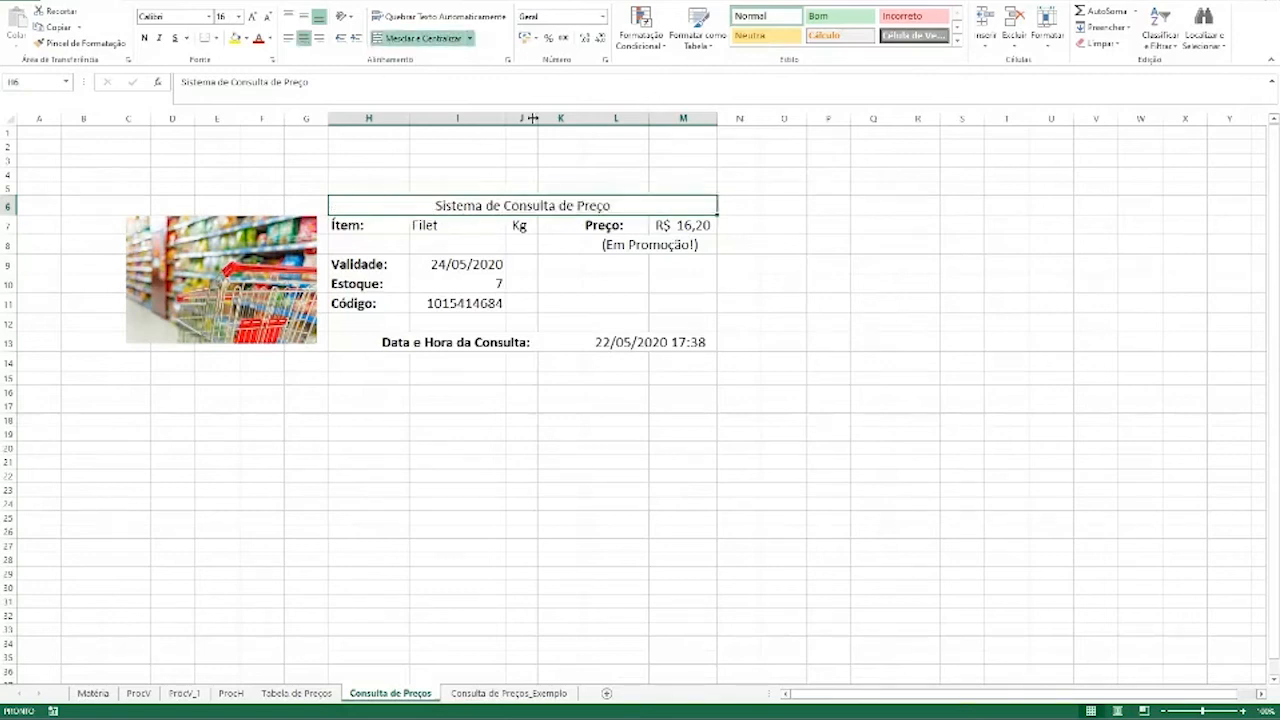
pyautogui.click(254, 18)
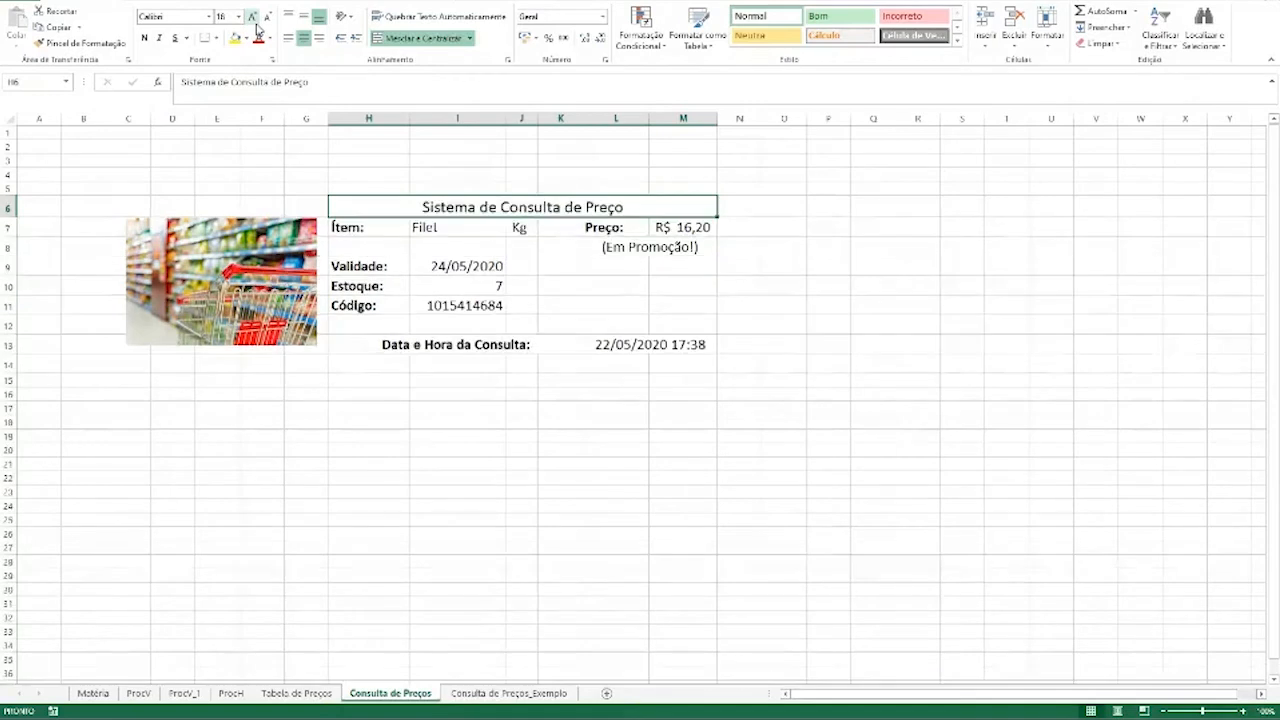
pyautogui.click(144, 38)
pyautogui.click(592, 366)
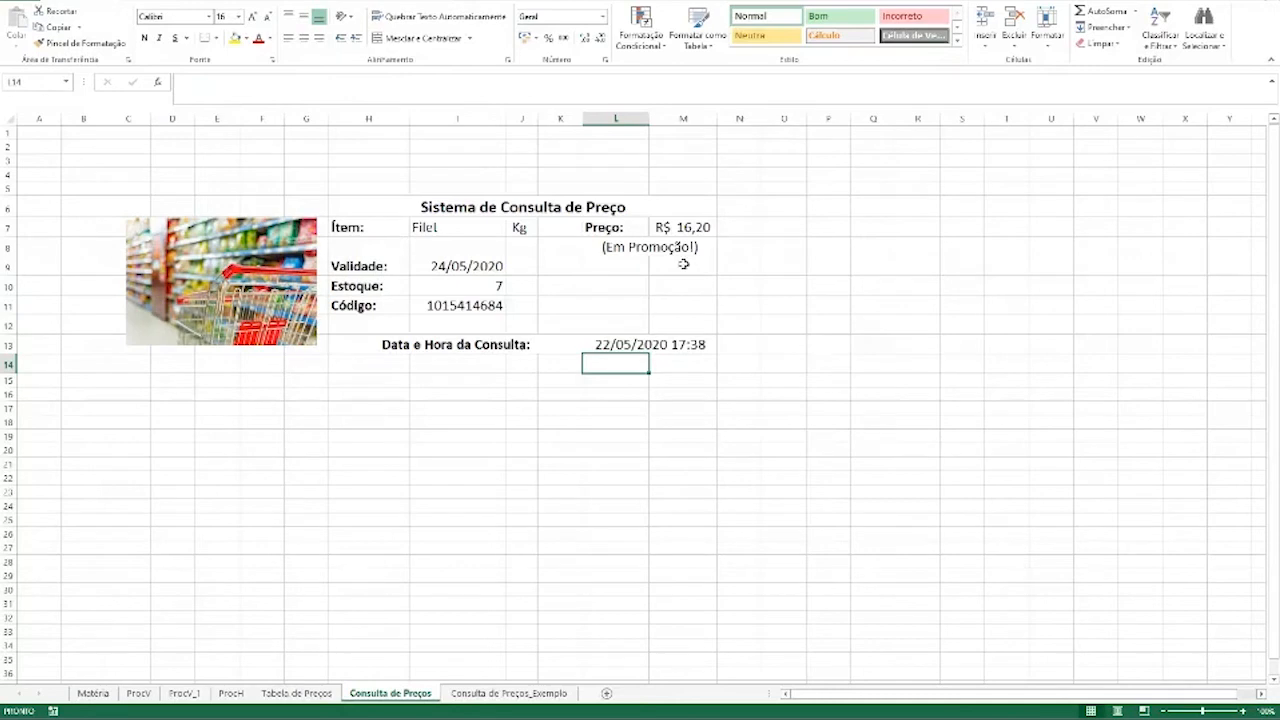
# Move the merged title up one row to row 5, leaving a blank row above the item details
pyautogui.click(638, 202)
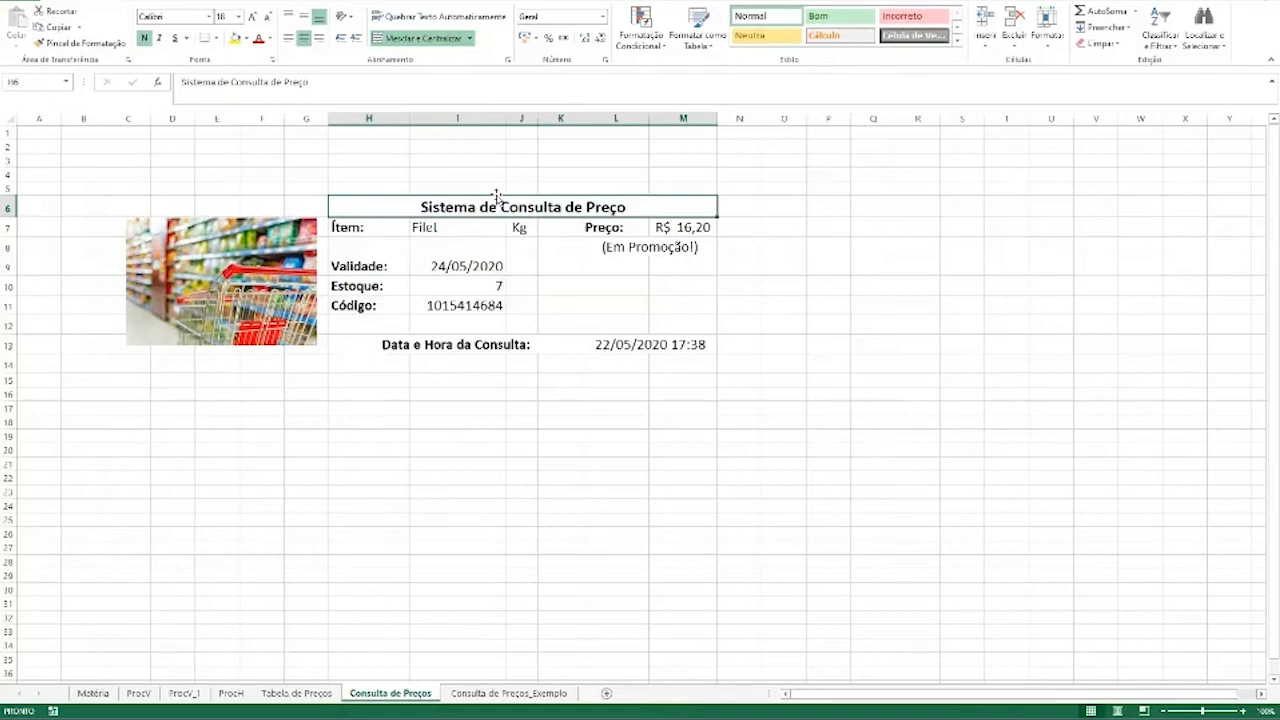
pyautogui.moveTo(496, 196); pyautogui.dragTo(499, 189)
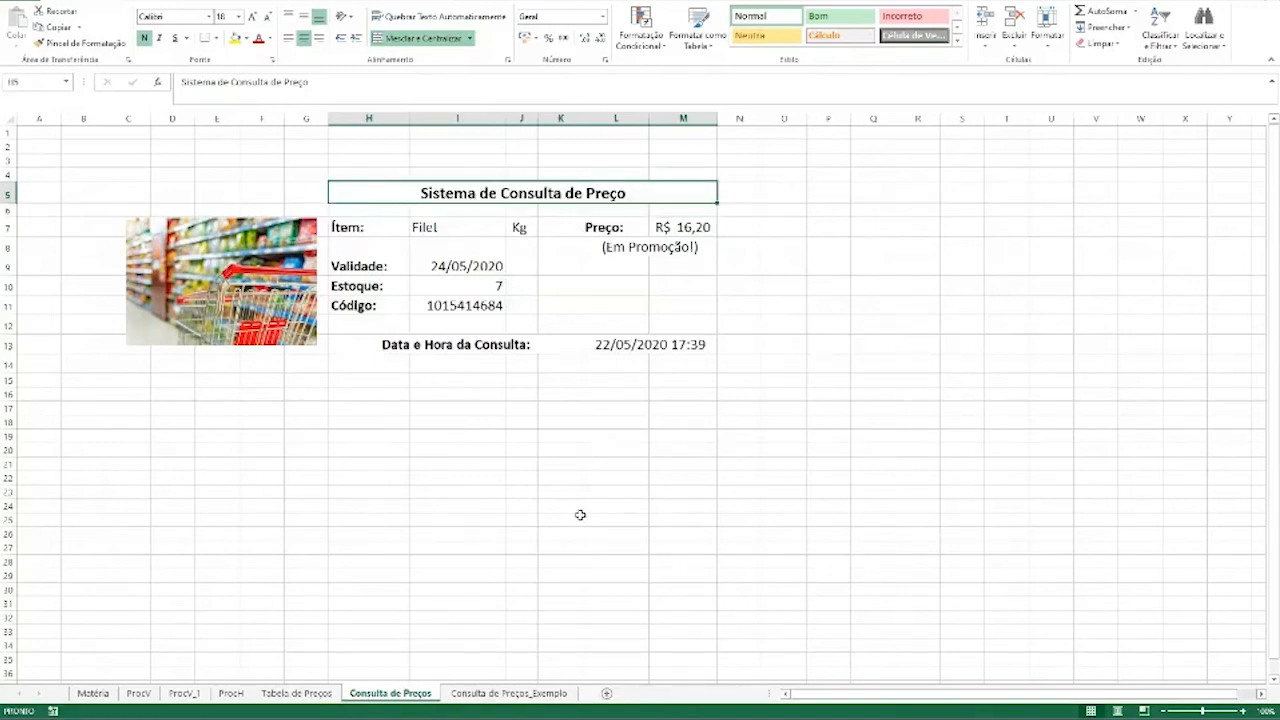
pyautogui.click(561, 382)
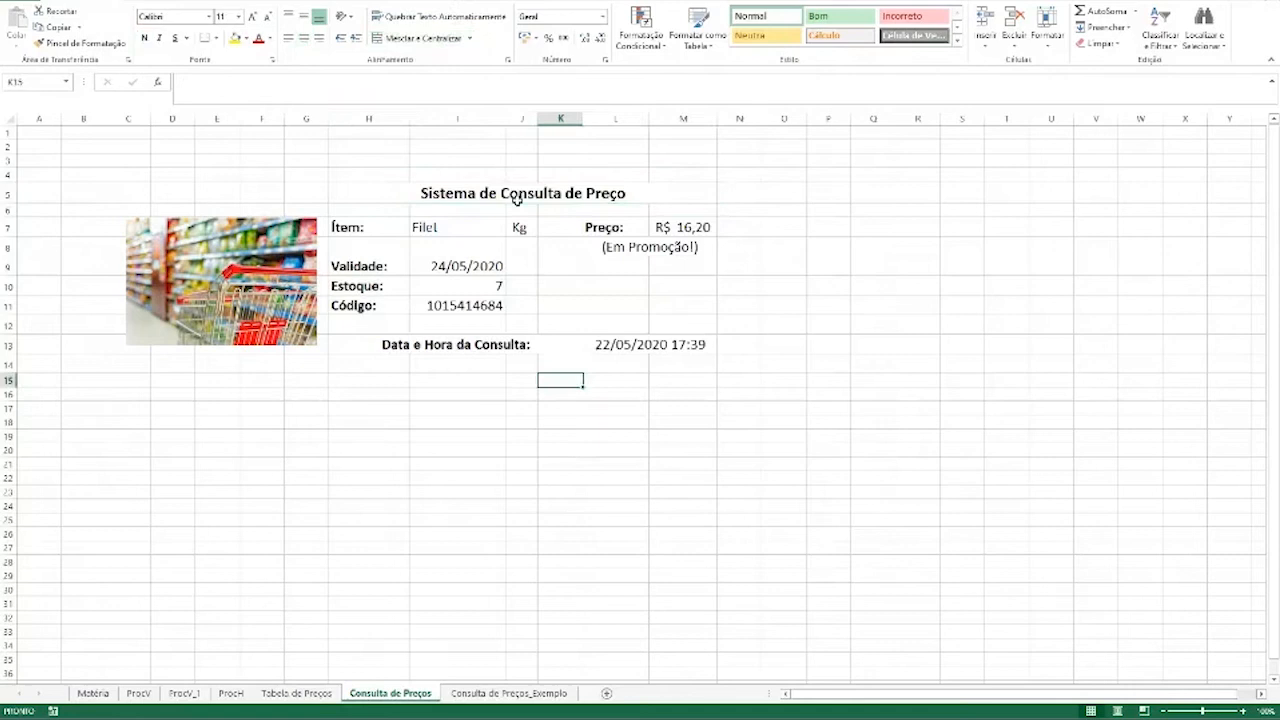
pyautogui.click(490, 207)
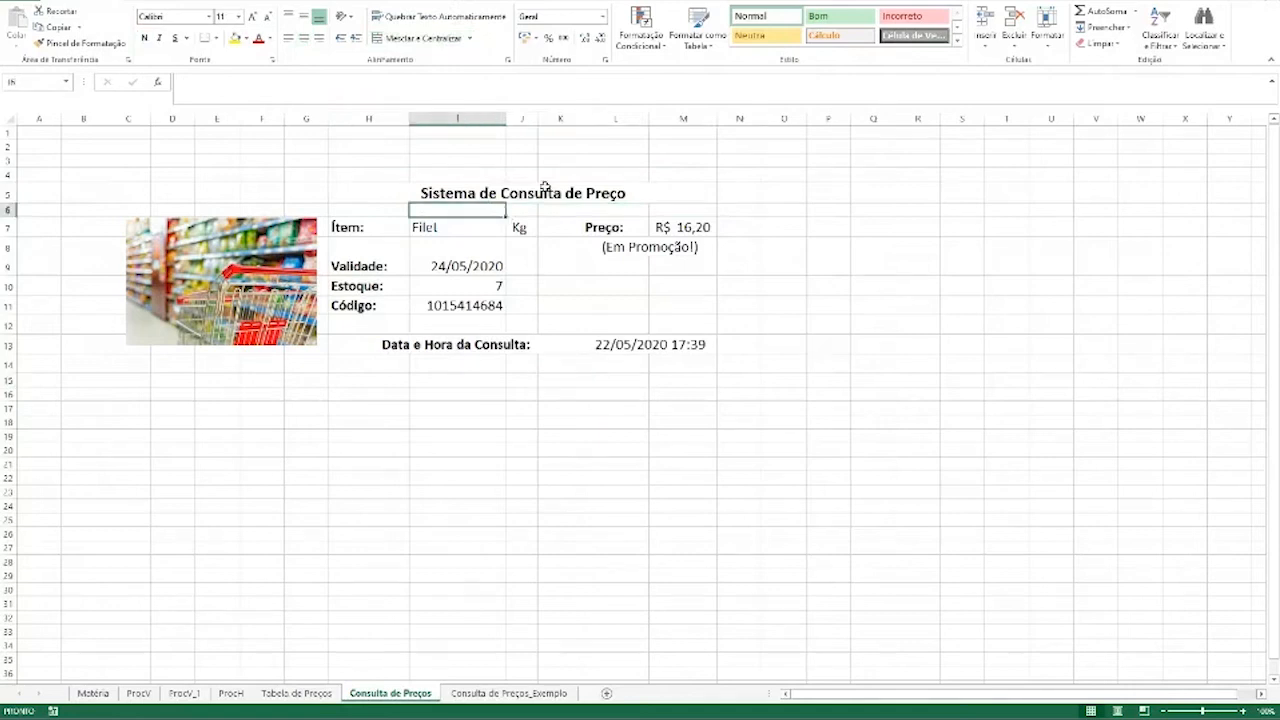
pyautogui.click(628, 210)
pyautogui.moveTo(340, 207); pyautogui.dragTo(674, 205)
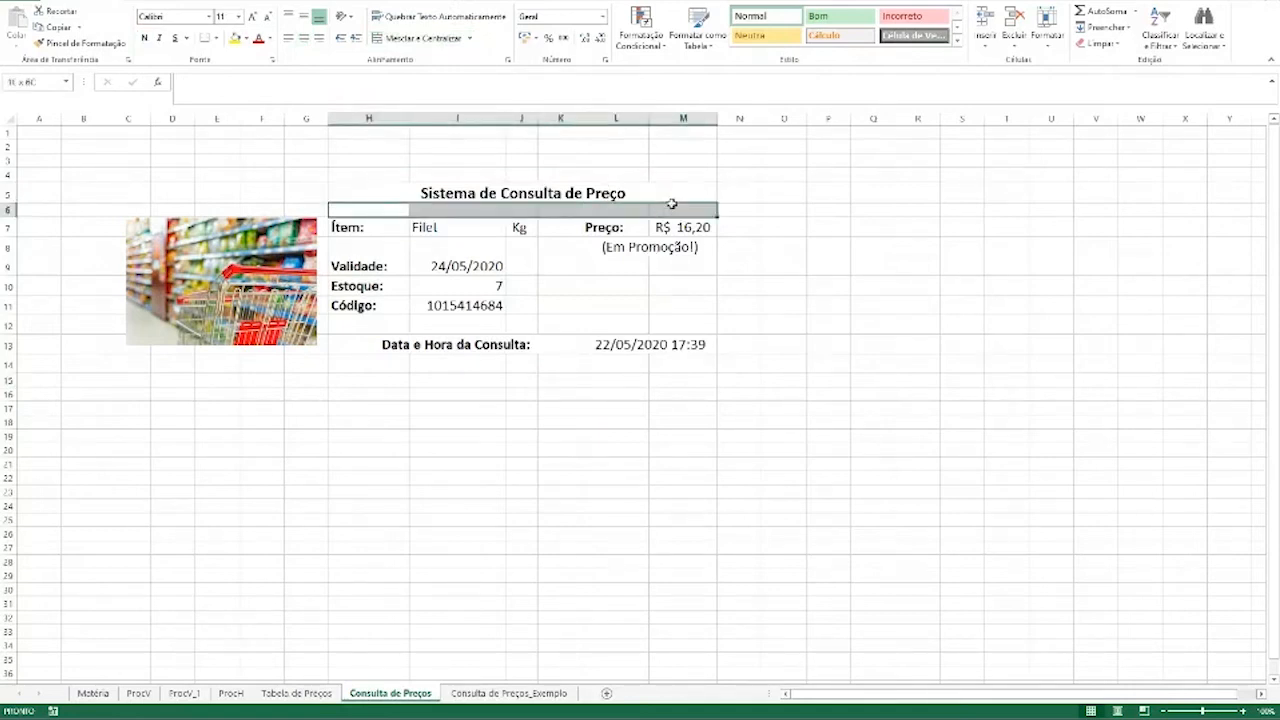
pyautogui.click(674, 206)
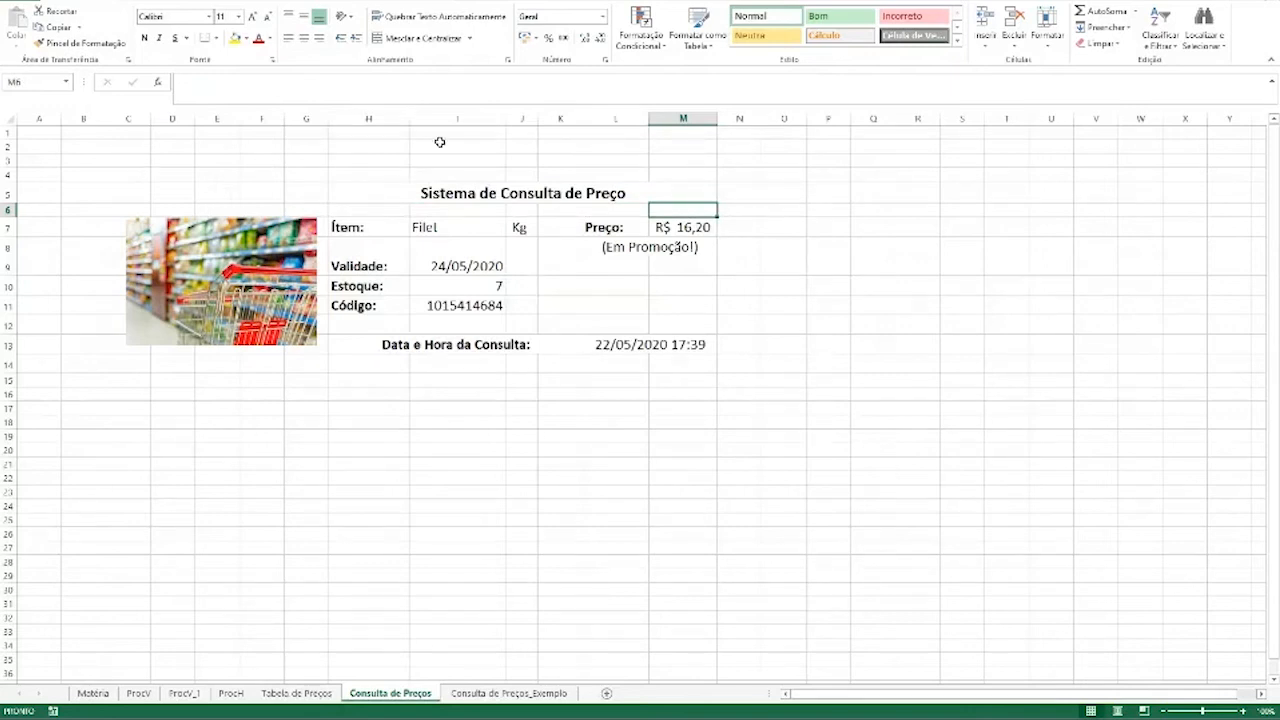
# Insert five blank rows at the top of the sheet, above the whole lookup block
pyautogui.click(8, 132)
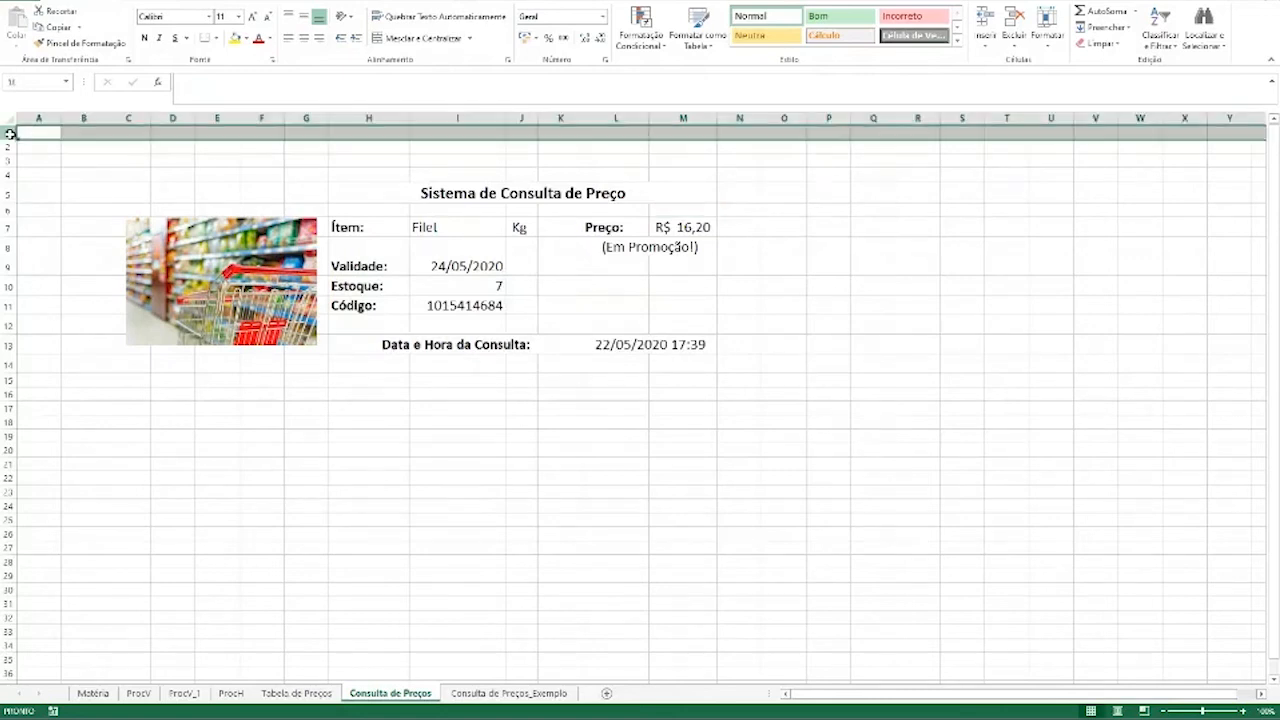
pyautogui.moveTo(10, 133); pyautogui.dragTo(8, 193)
pyautogui.rightClick(8, 193)
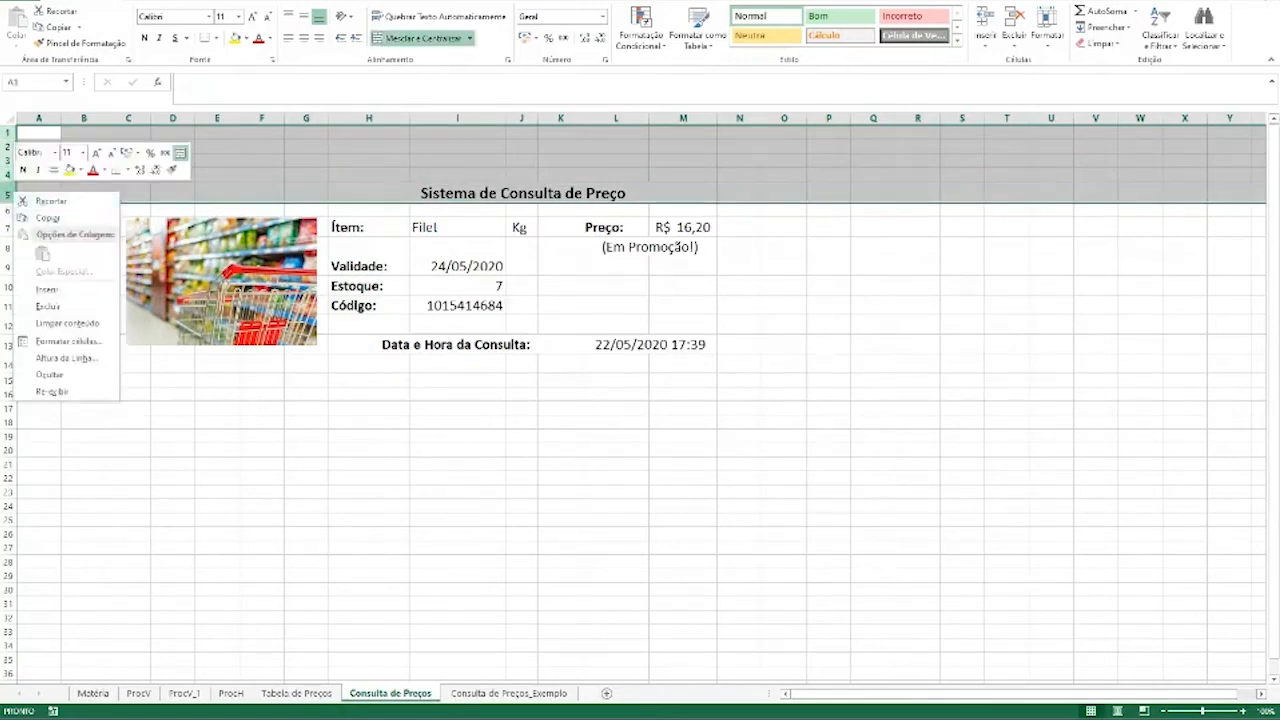
pyautogui.click(71, 291)
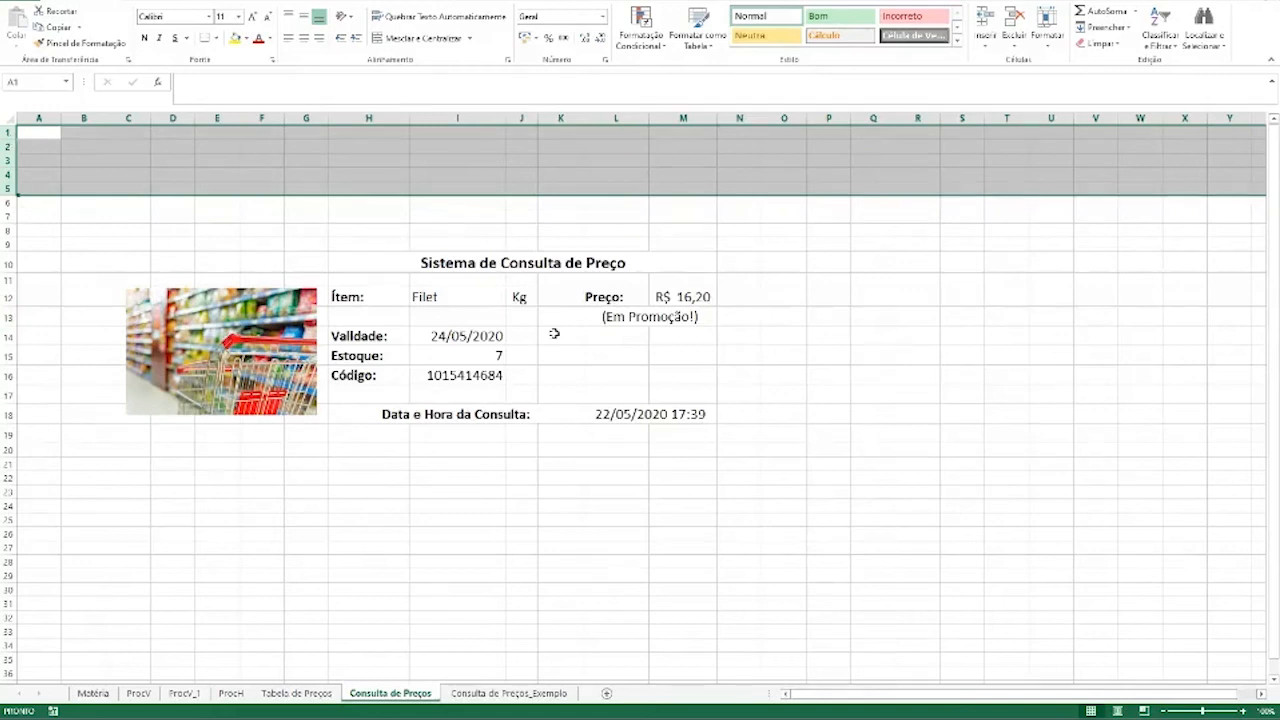
pyautogui.click(793, 213)
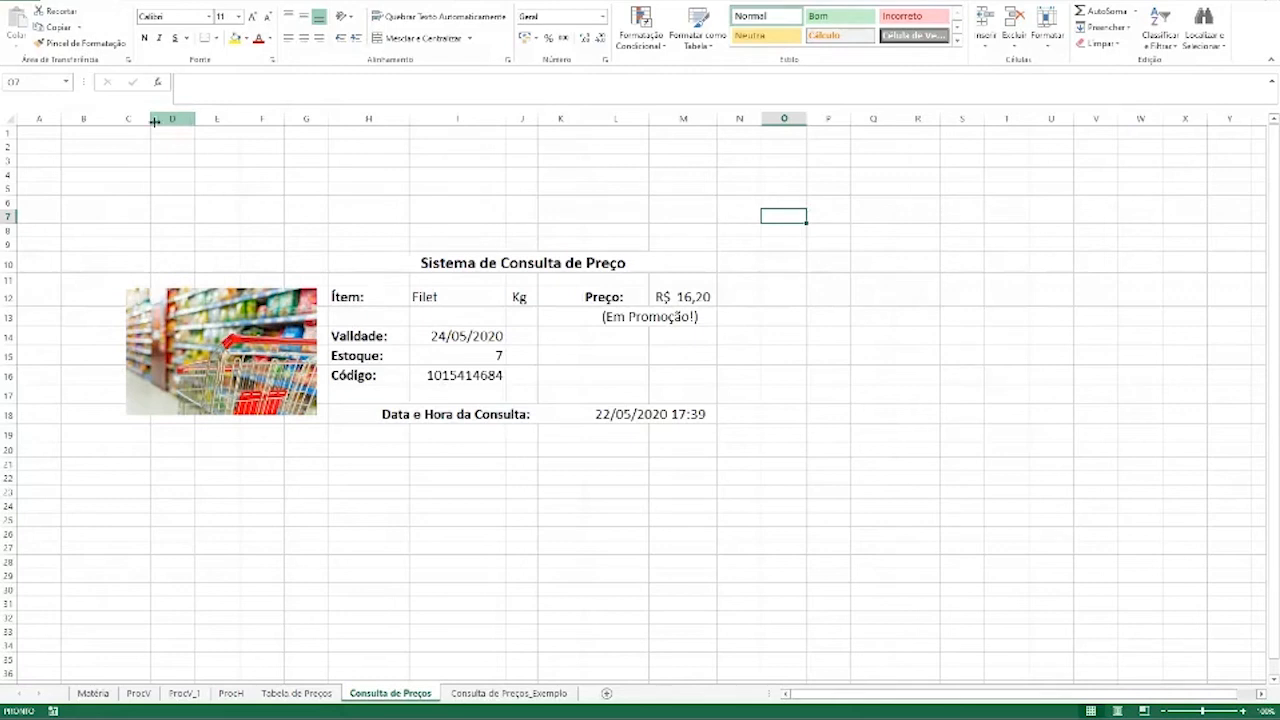
# Insert three blank columns before column A to shift the lookup block away from the sheet's edge
pyautogui.moveTo(38, 119); pyautogui.dragTo(114, 120)
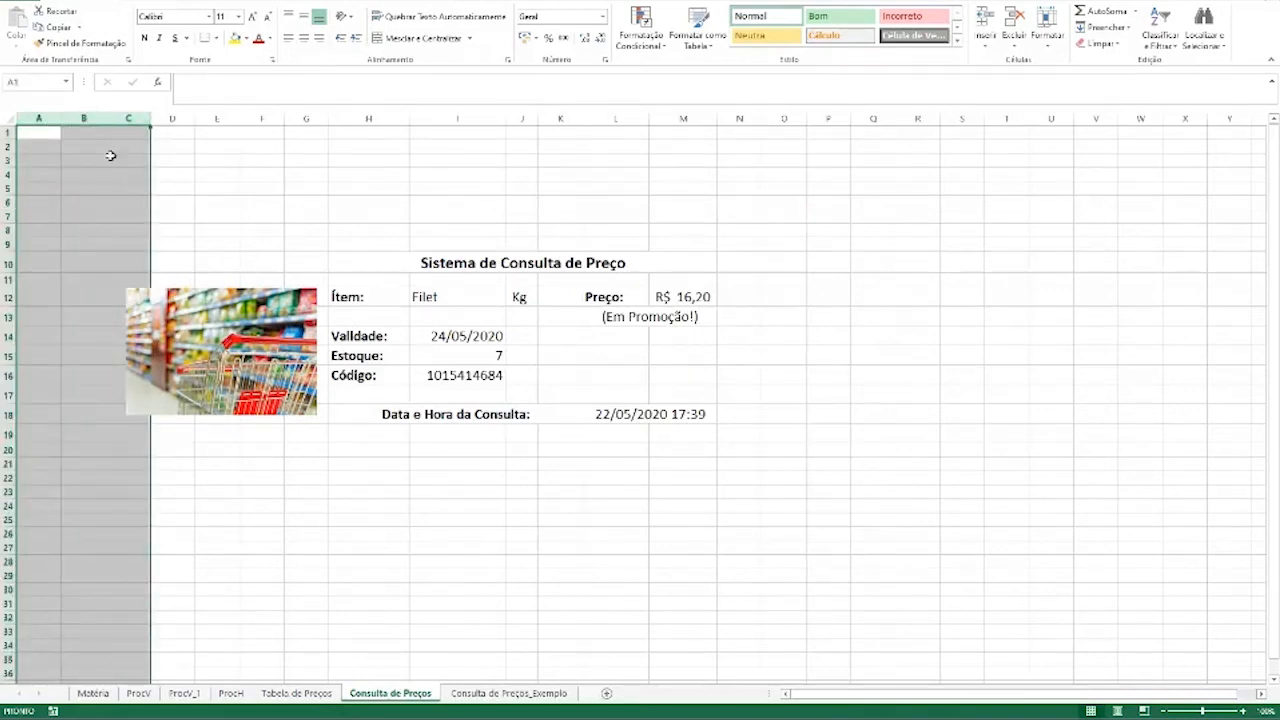
pyautogui.rightClick(114, 119)
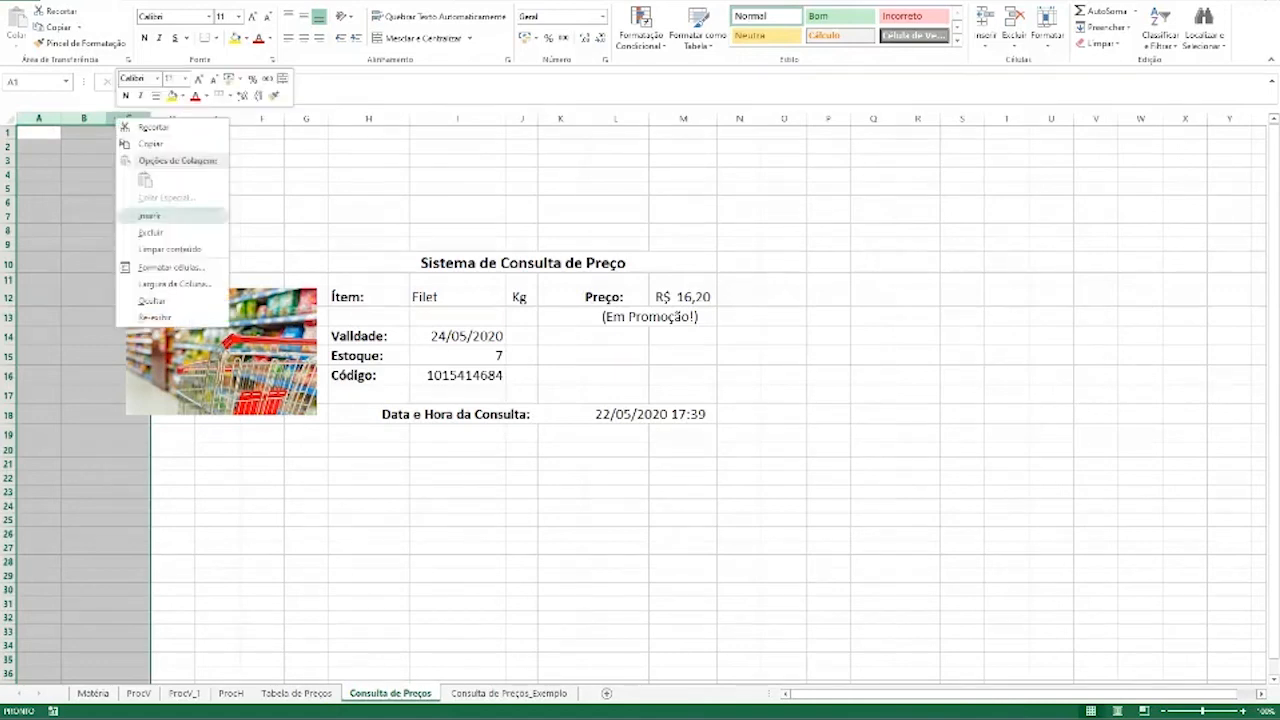
pyautogui.click(152, 214)
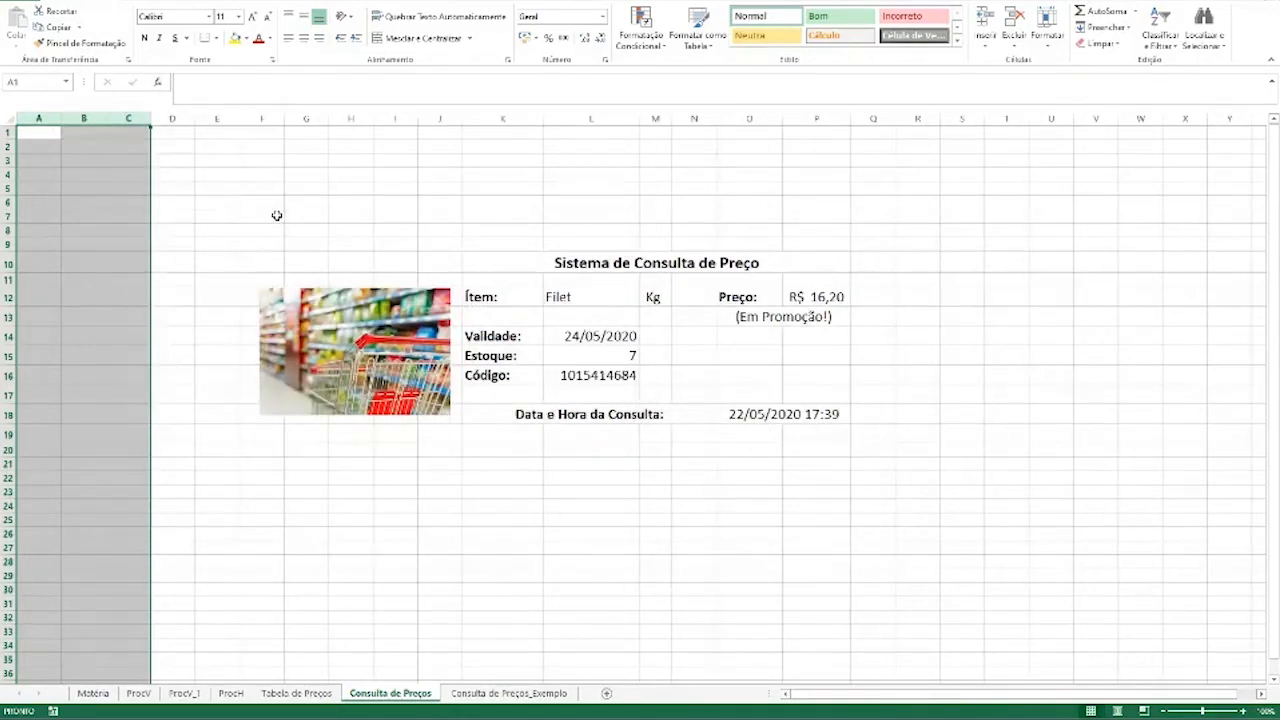
pyautogui.click(277, 215)
# Nudge the shopping cart picture down and enlarge it to span columns E to J, from the title row to the query date row
pyautogui.click(426, 383)
pyautogui.moveTo(427, 387); pyautogui.dragTo(432, 394)
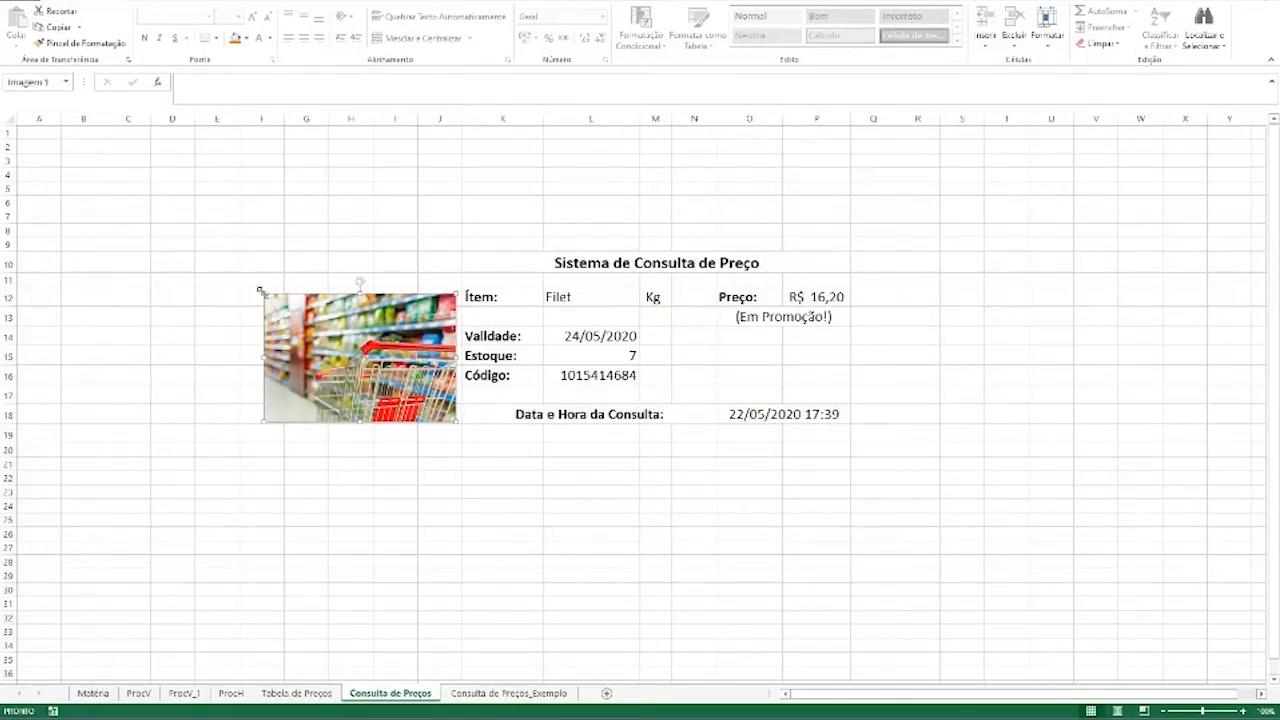
pyautogui.moveTo(262, 292); pyautogui.dragTo(211, 249)
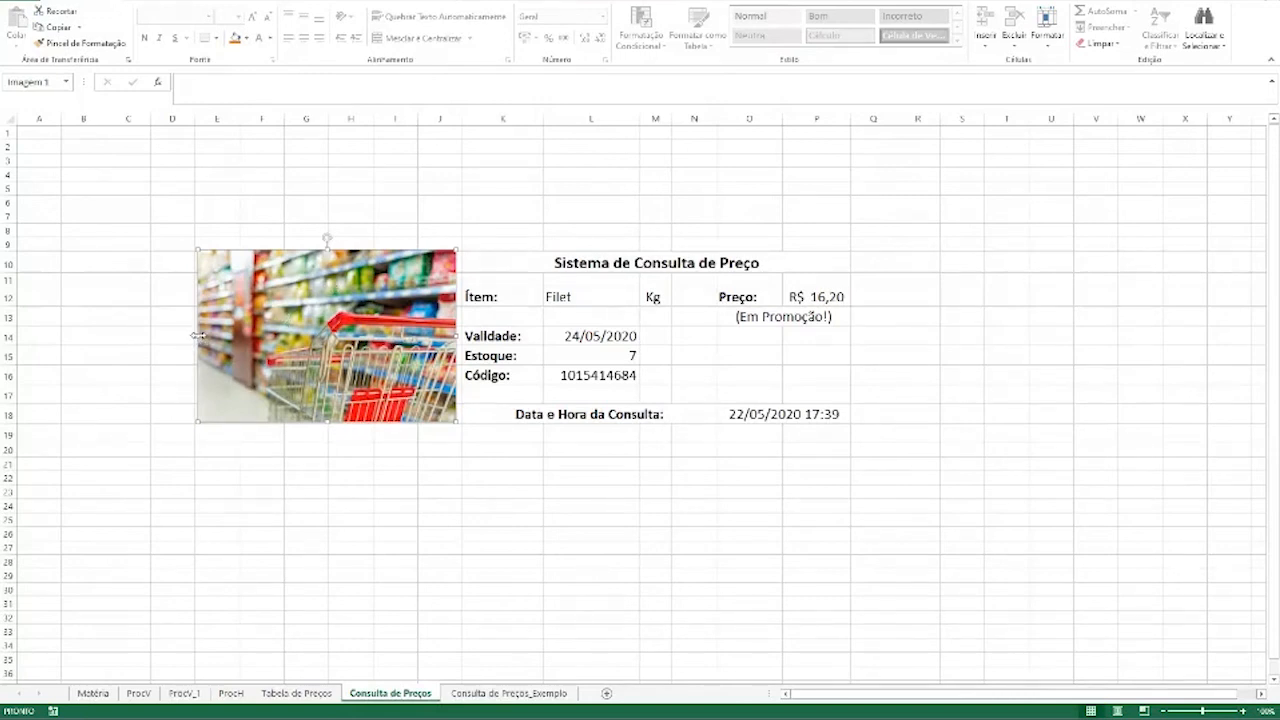
pyautogui.moveTo(199, 335)
pyautogui.mouseDown()
pyautogui.moveTo(429, 316)
pyautogui.moveTo(194, 310)
pyautogui.mouseUp()
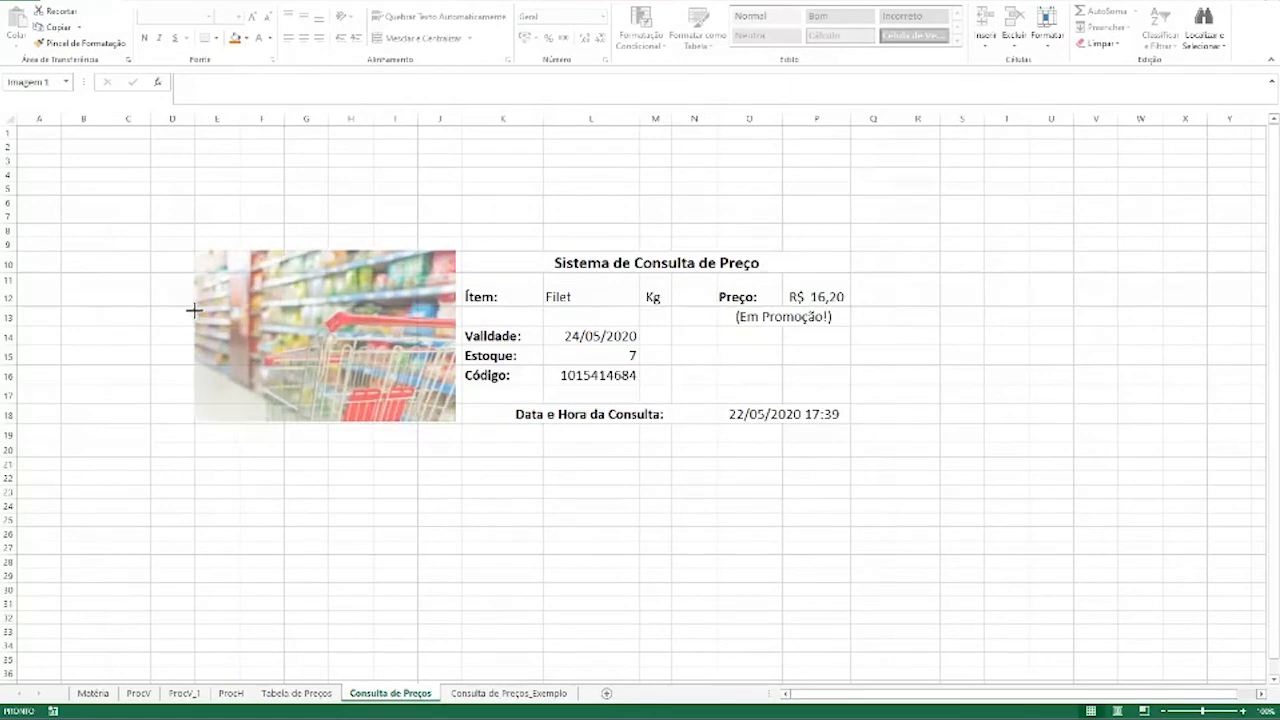
pyautogui.moveTo(194, 251)
pyautogui.mouseDown()
pyautogui.moveTo(240, 293)
pyautogui.moveTo(199, 262)
pyautogui.mouseUp()
pyautogui.click(554, 232)
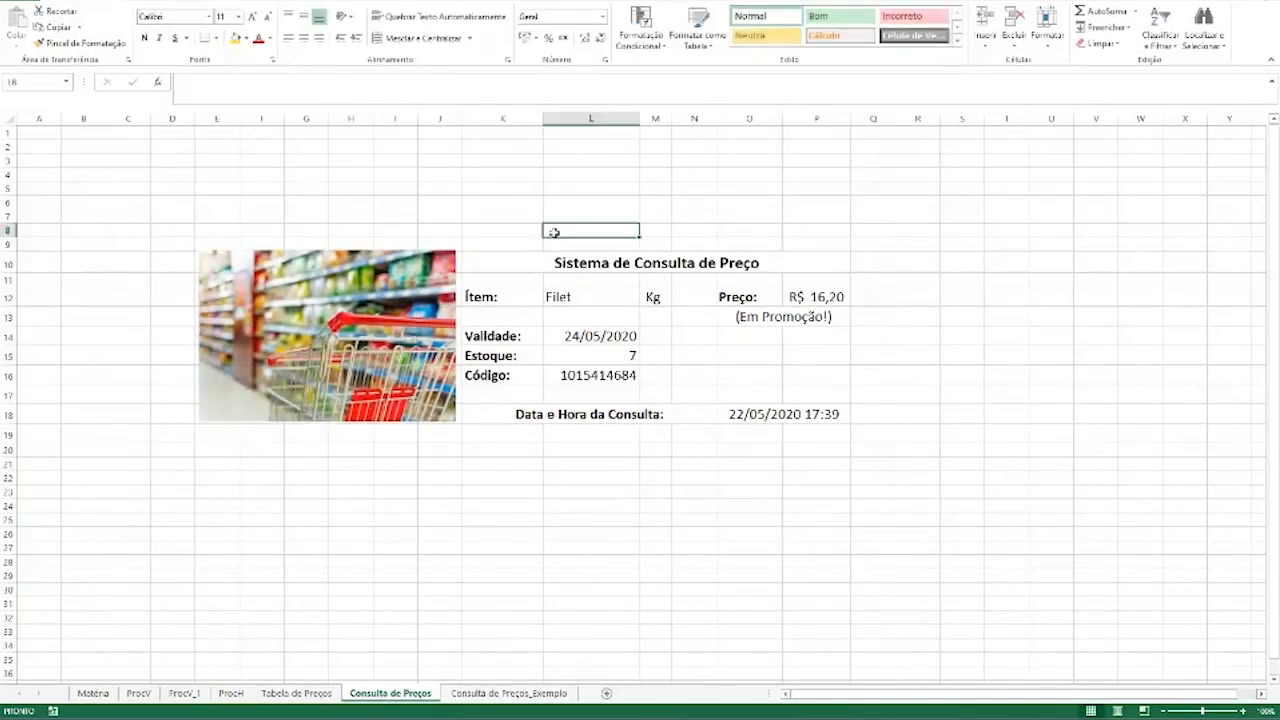
# Fill D8:Q20, the area around the picture and lookup block, with a light blue-grey theme colour
pyautogui.click(188, 228)
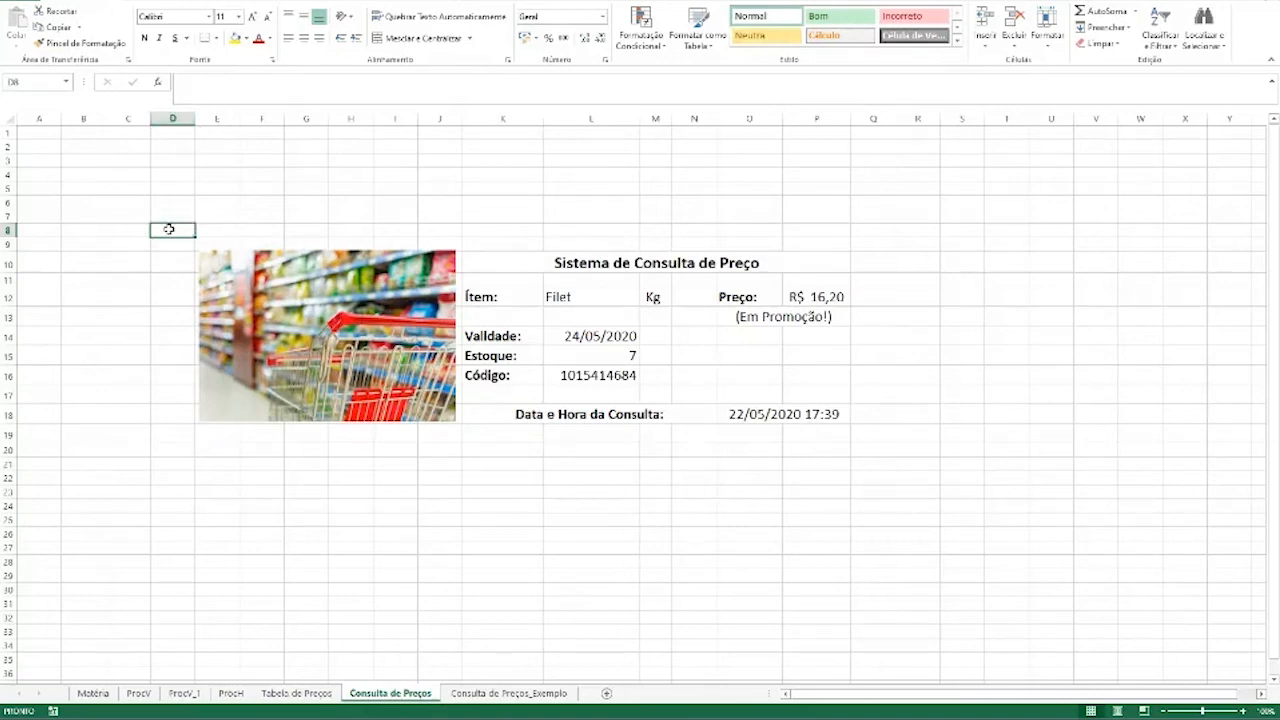
pyautogui.moveTo(169, 229)
pyautogui.mouseDown()
pyautogui.moveTo(800, 300)
pyautogui.moveTo(837, 371)
pyautogui.moveTo(911, 431)
pyautogui.moveTo(886, 450)
pyautogui.mouseUp()
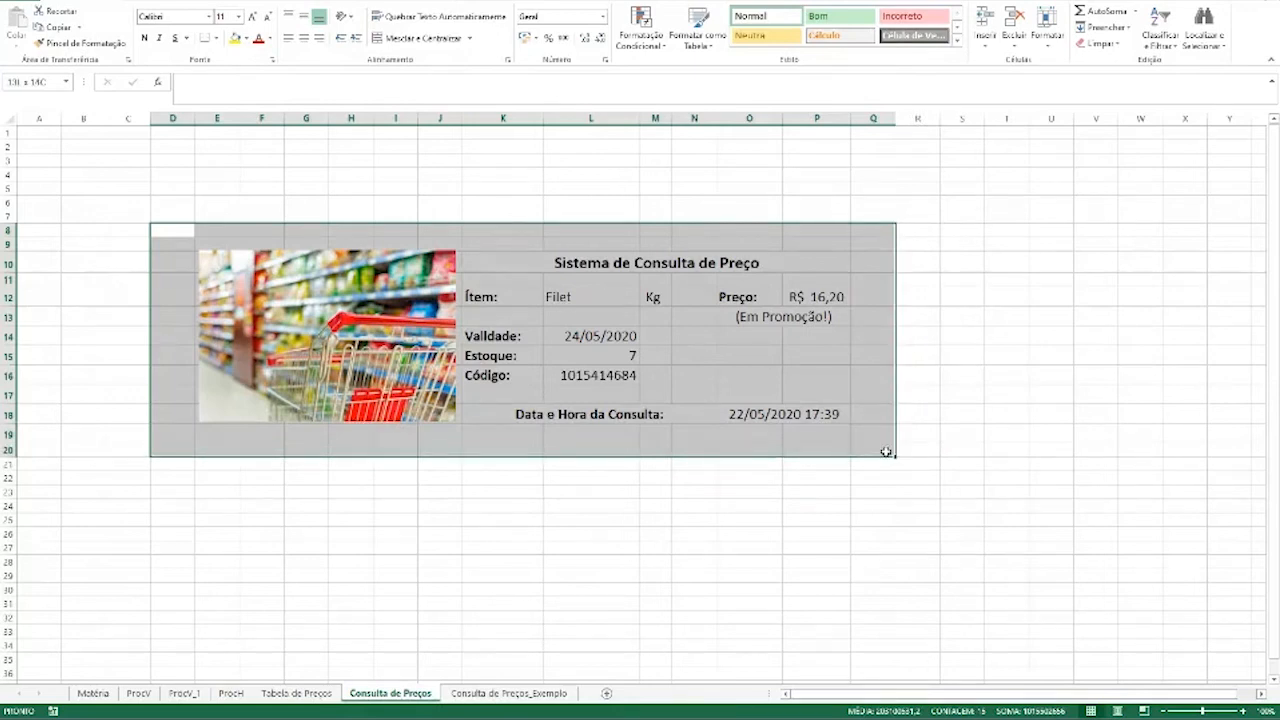
pyautogui.moveTo(885, 452); pyautogui.dragTo(886, 452)
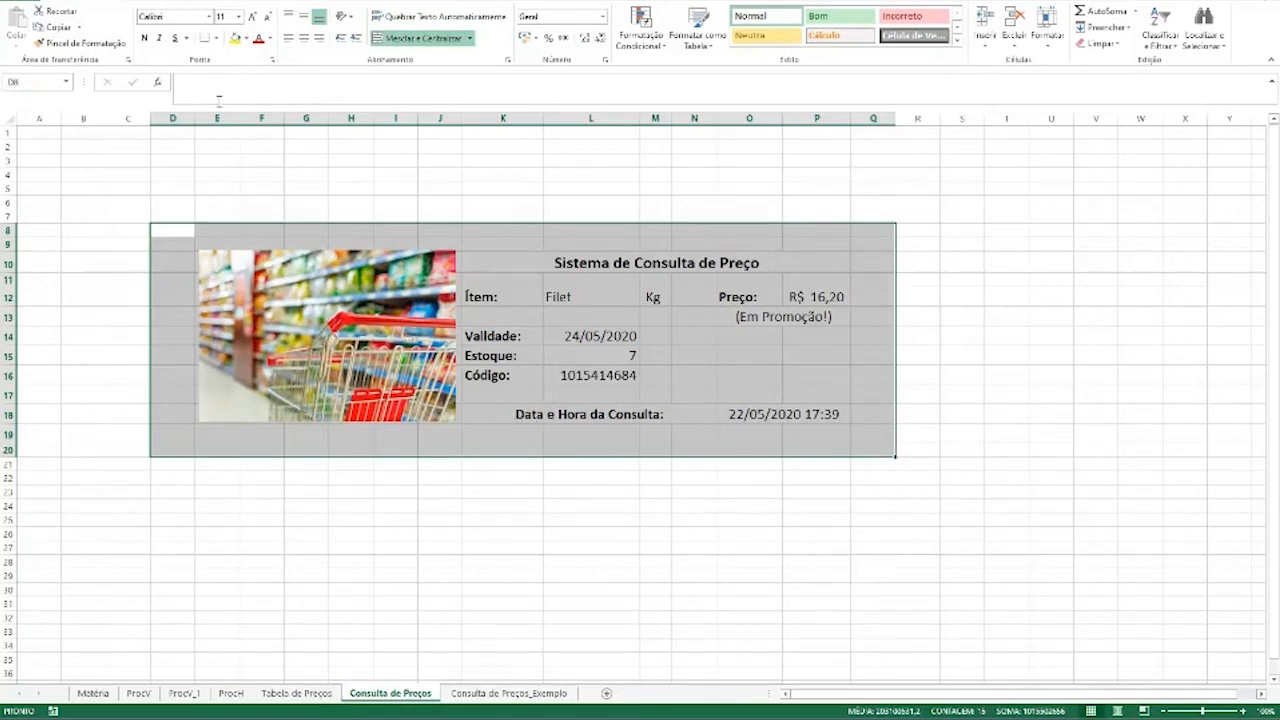
pyautogui.click(246, 38)
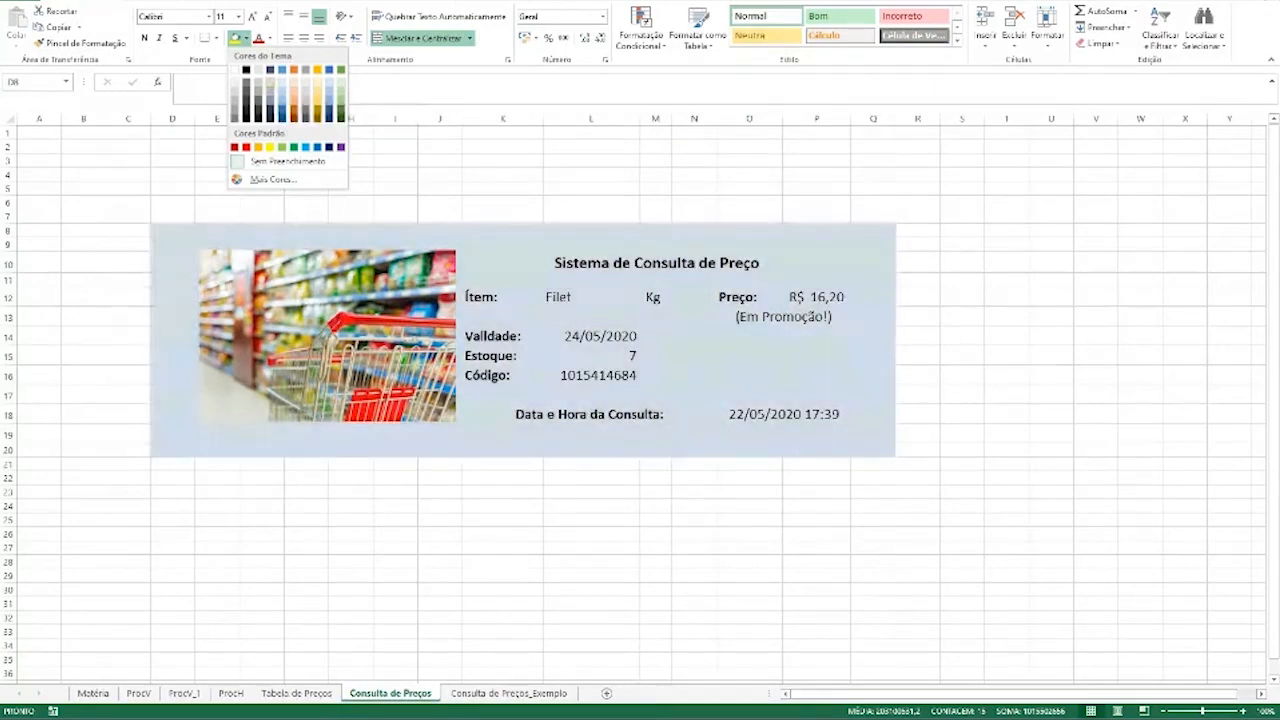
pyautogui.click(271, 81)
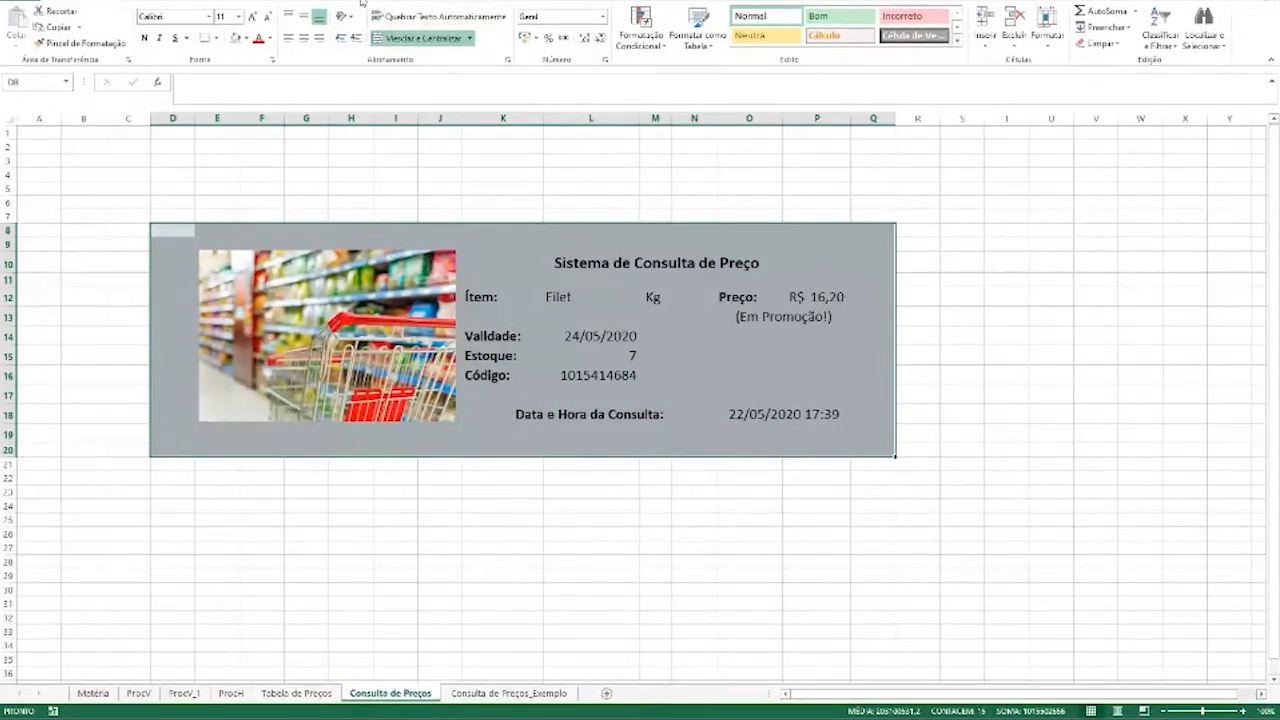
pyautogui.click(153, 3)
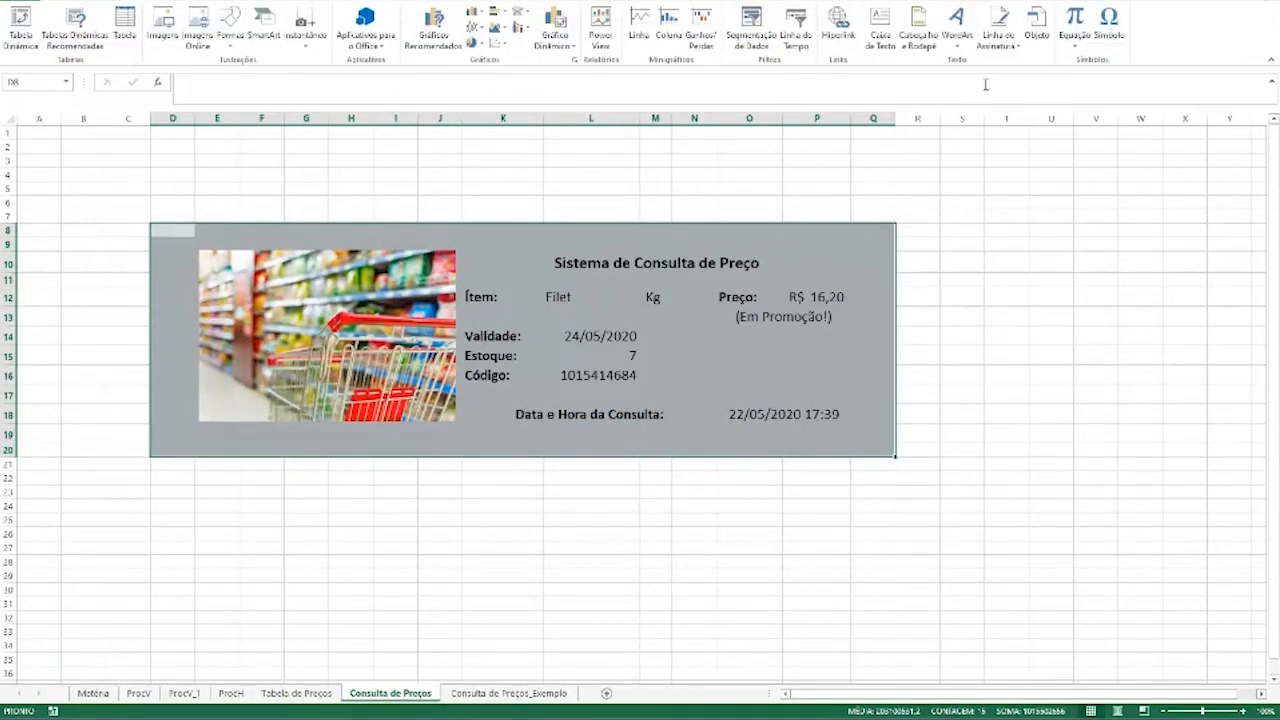
# Insert a bevelled light-blue WordArt title above the lookup block reading "Supermercado da Luna"
pyautogui.click(958, 36)
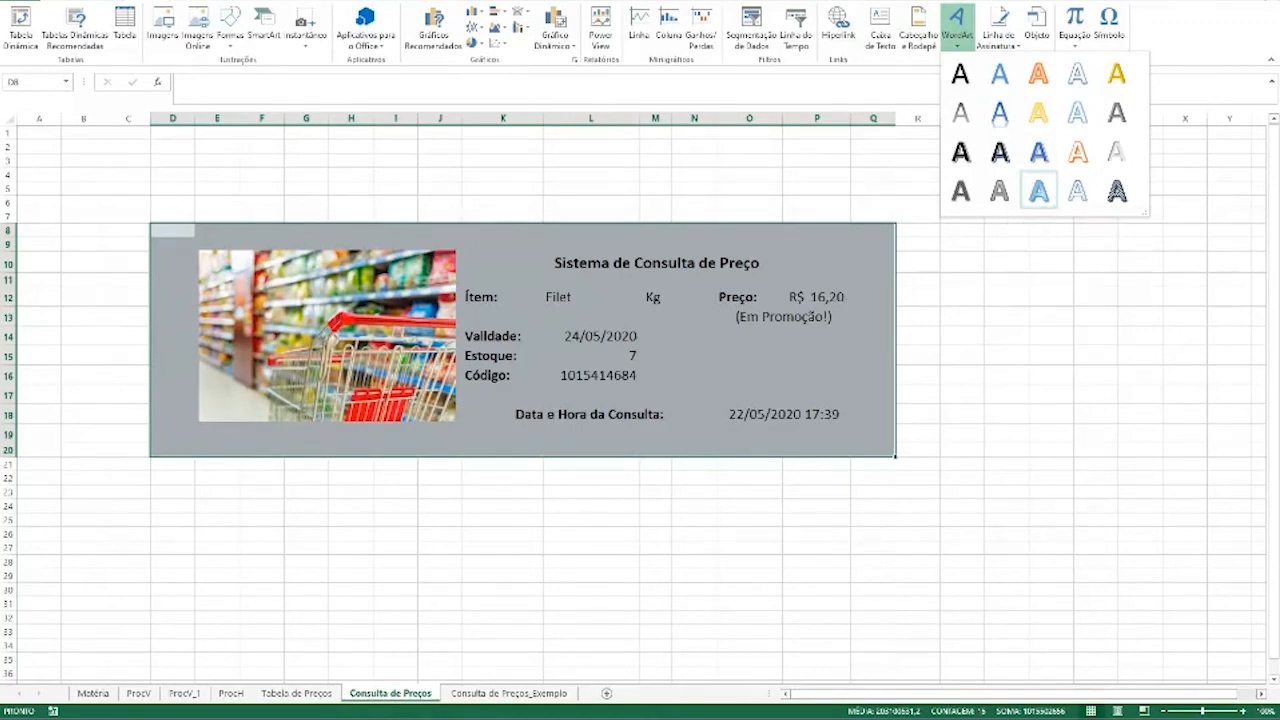
pyautogui.click(1040, 190)
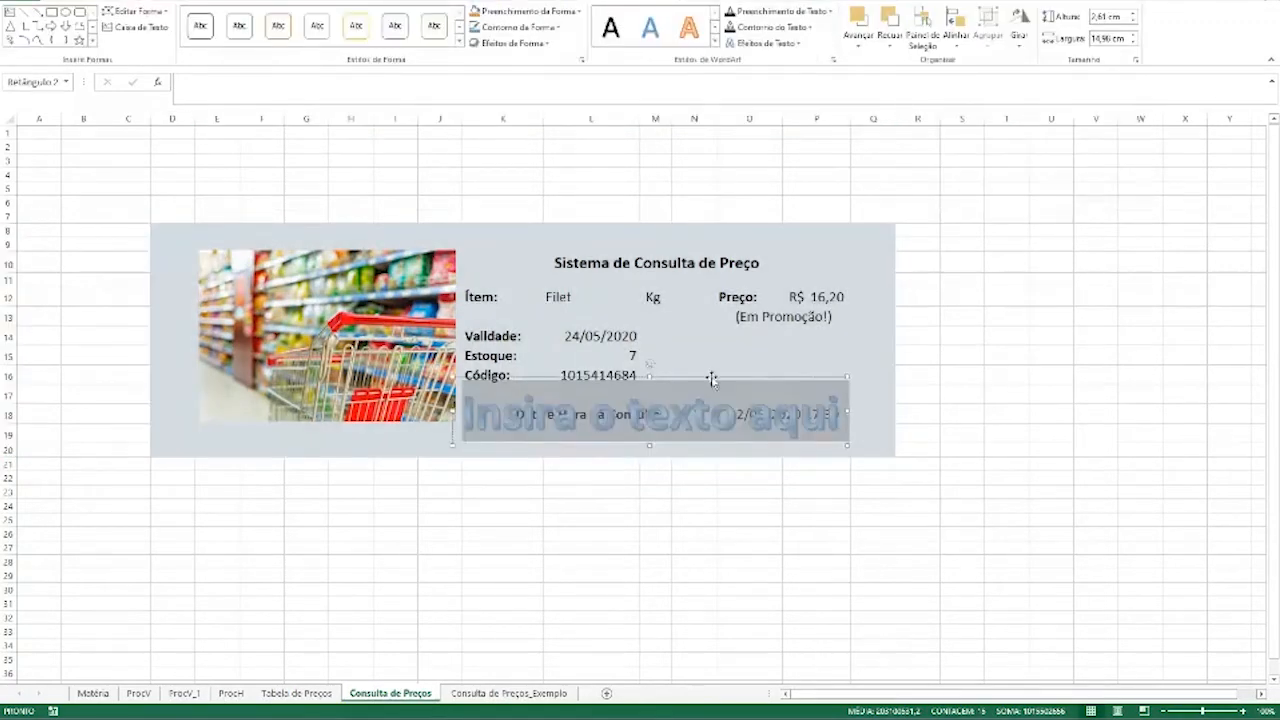
pyautogui.moveTo(711, 376); pyautogui.dragTo(451, 143)
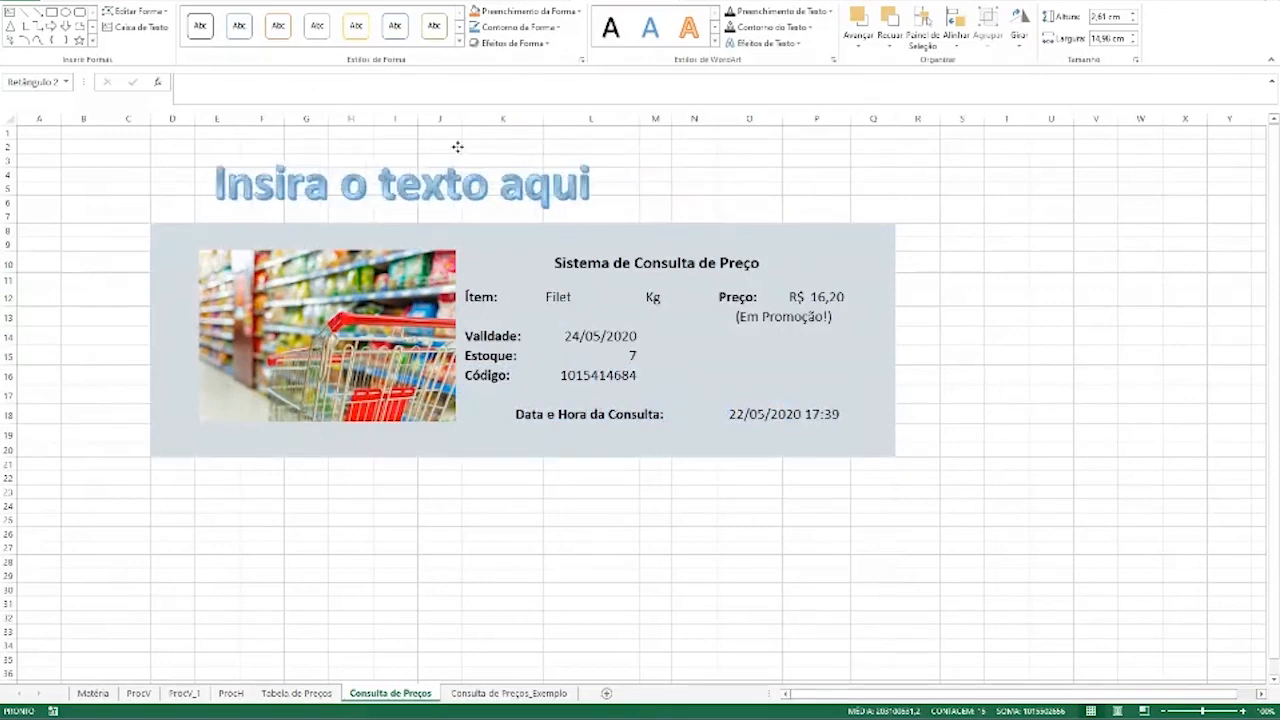
pyautogui.moveTo(200, 185); pyautogui.dragTo(749, 166)
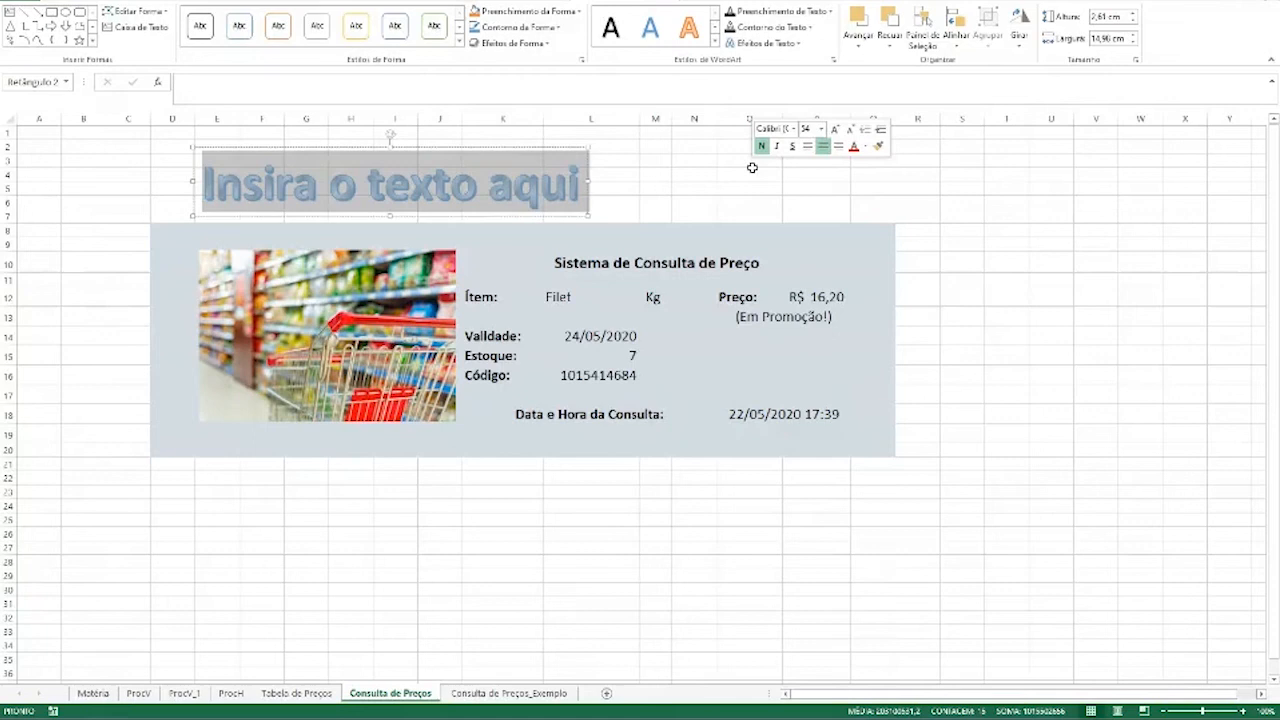
pyautogui.write('Supermercado da L')
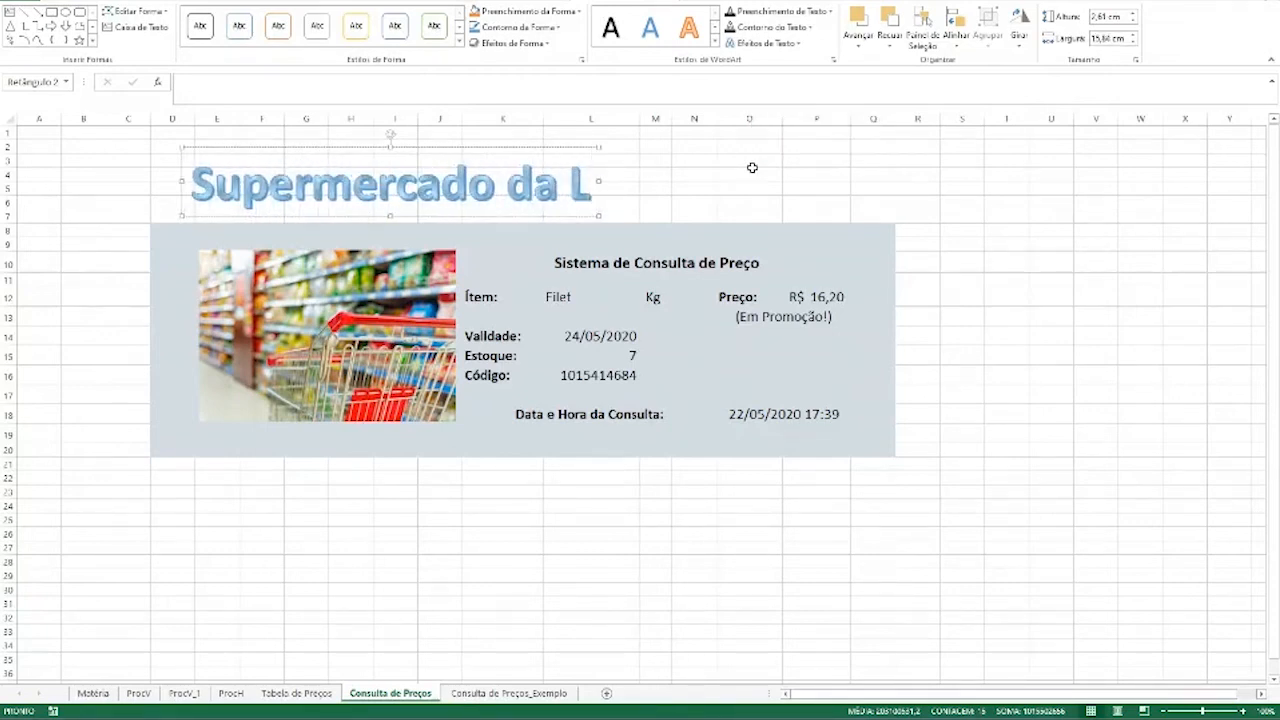
pyautogui.write('una')
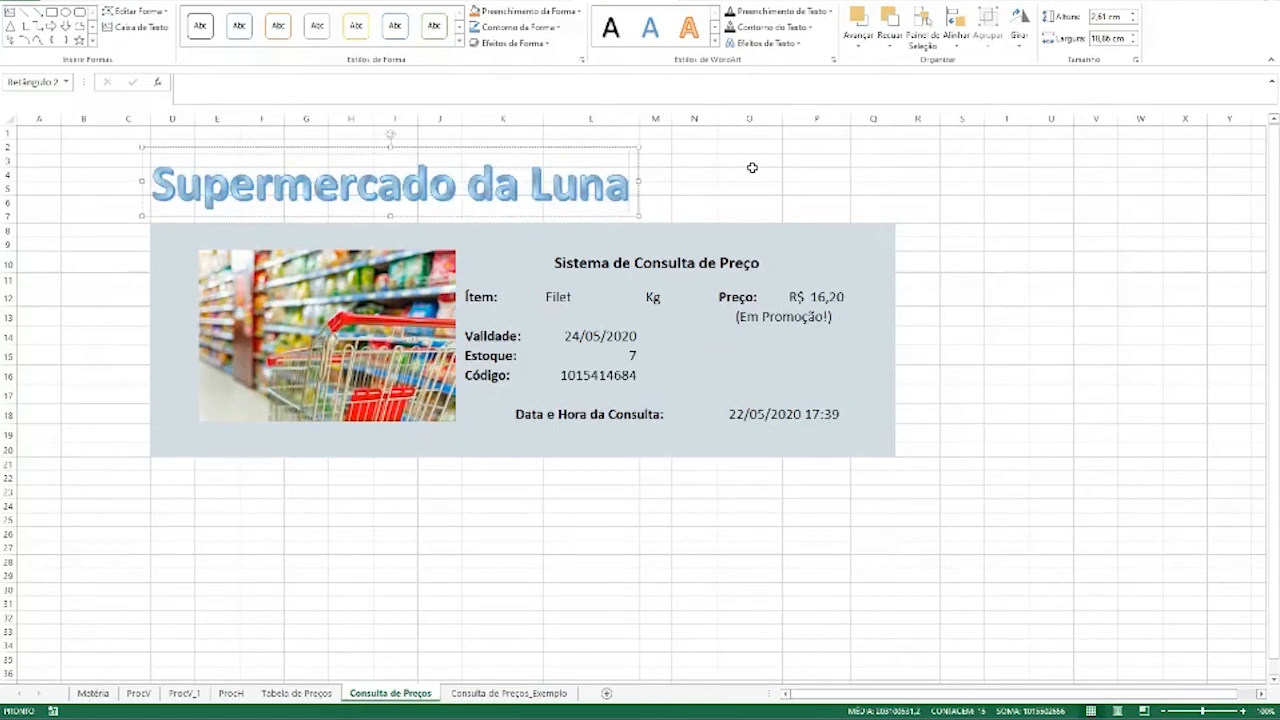
# Enlarge the WordArt title's text to 60 pt and centre it above the shaded lookup block
pyautogui.click(622, 148)
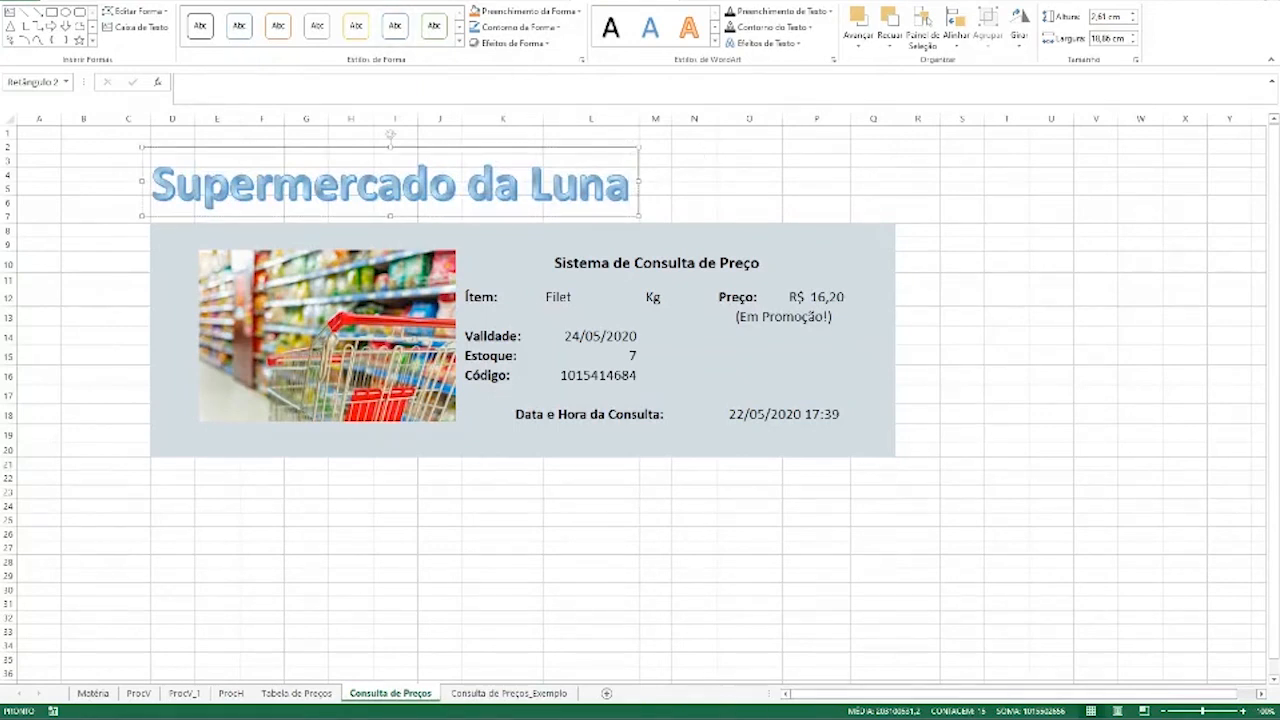
pyautogui.click(76, 1)
pyautogui.click(258, 17)
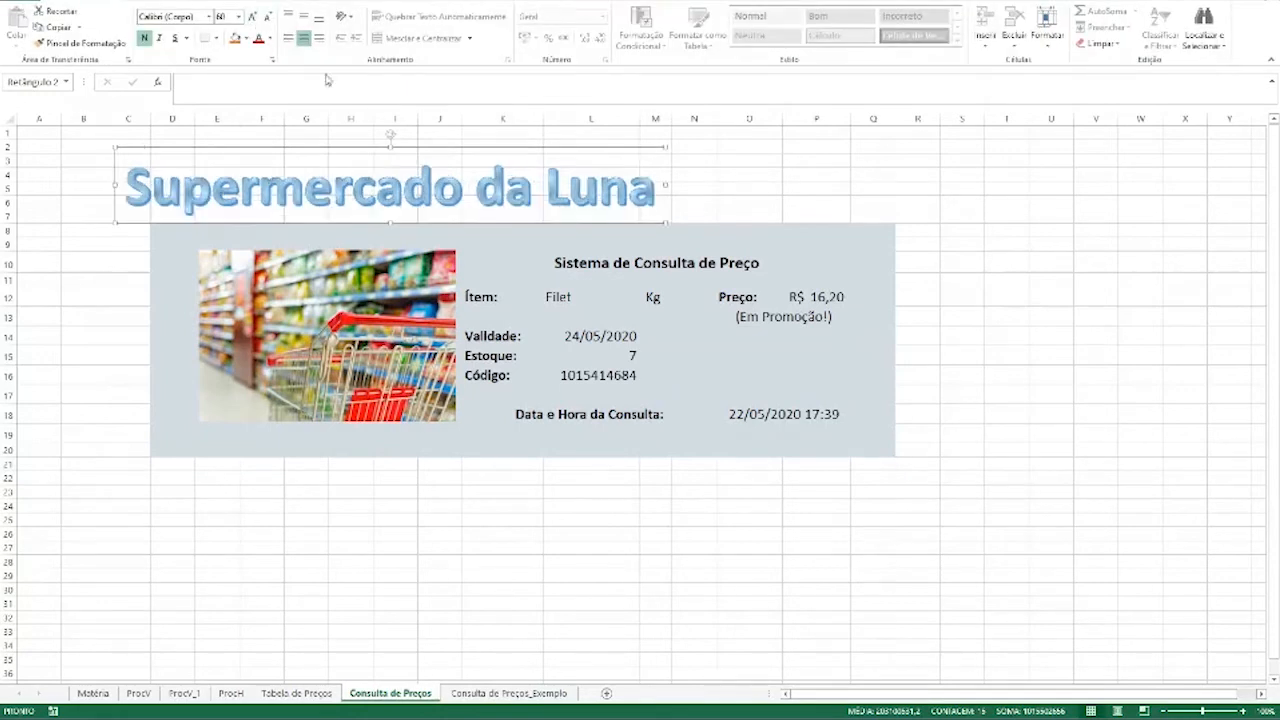
pyautogui.moveTo(484, 149); pyautogui.dragTo(611, 148)
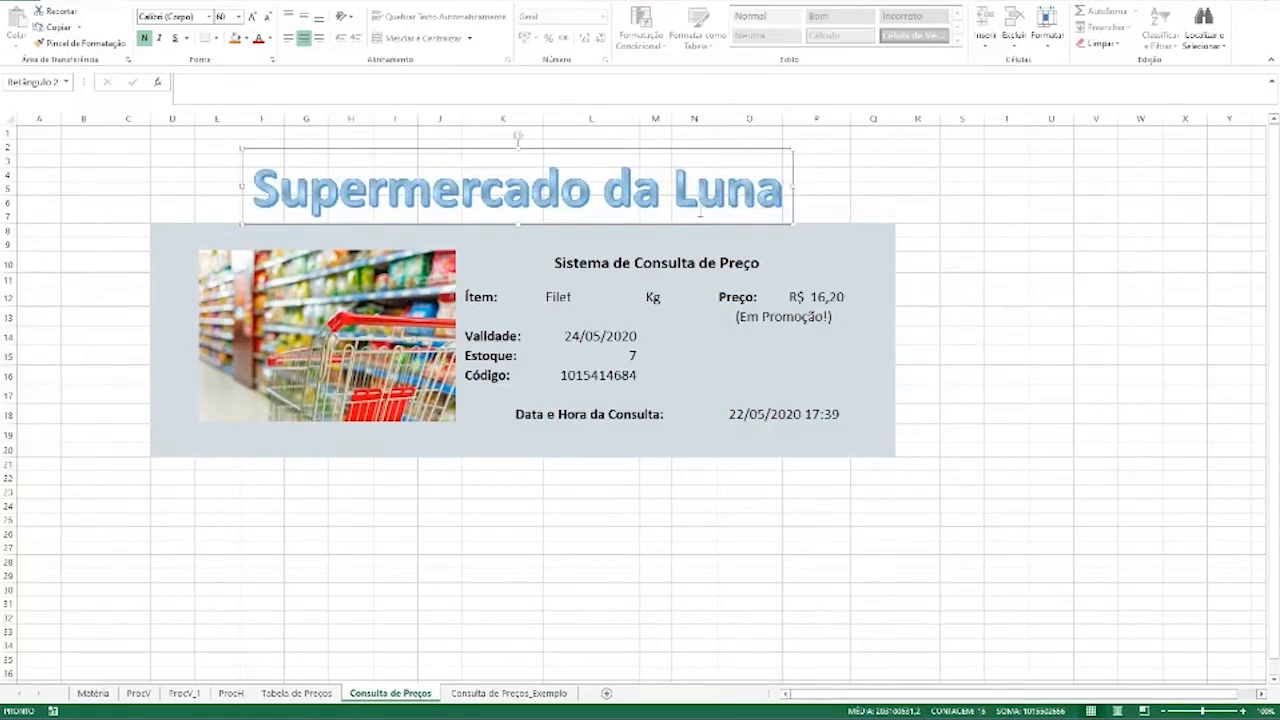
pyautogui.click(72, 158)
pyautogui.click(104, 278)
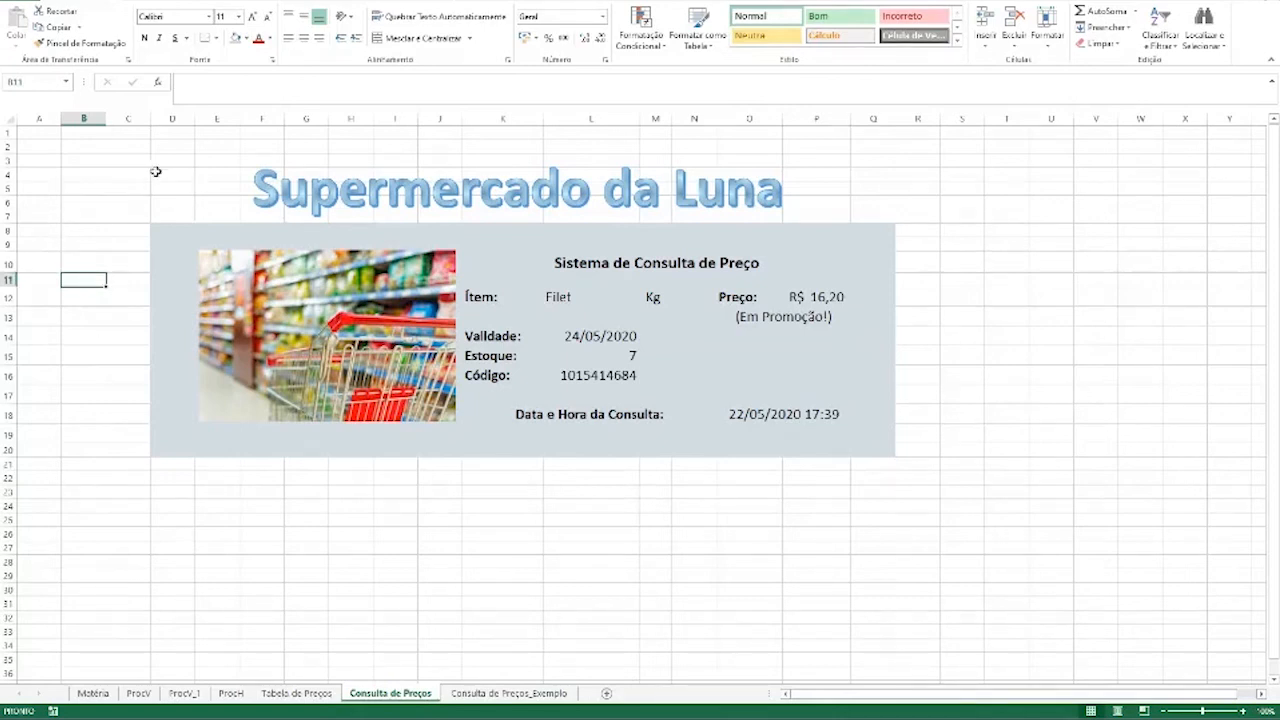
# Hide the gridlines on the Consulta de Preços sheet
pyautogui.click(457, 4)
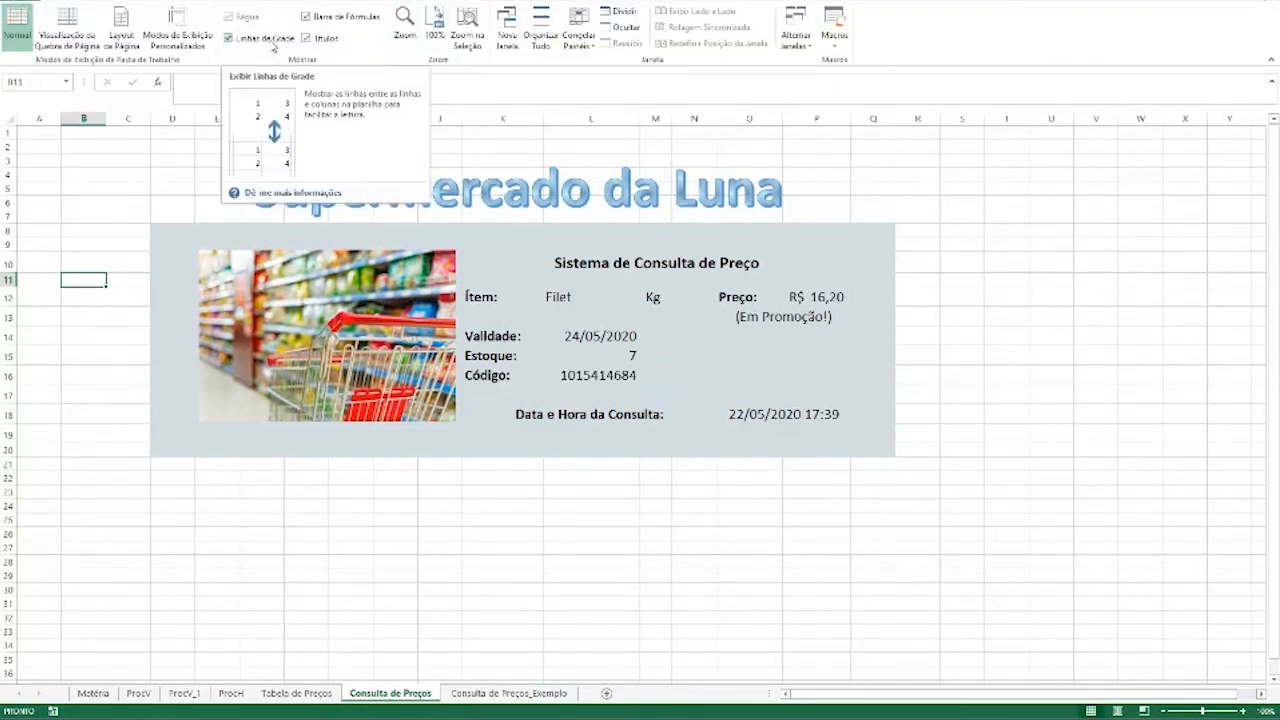
pyautogui.click(273, 44)
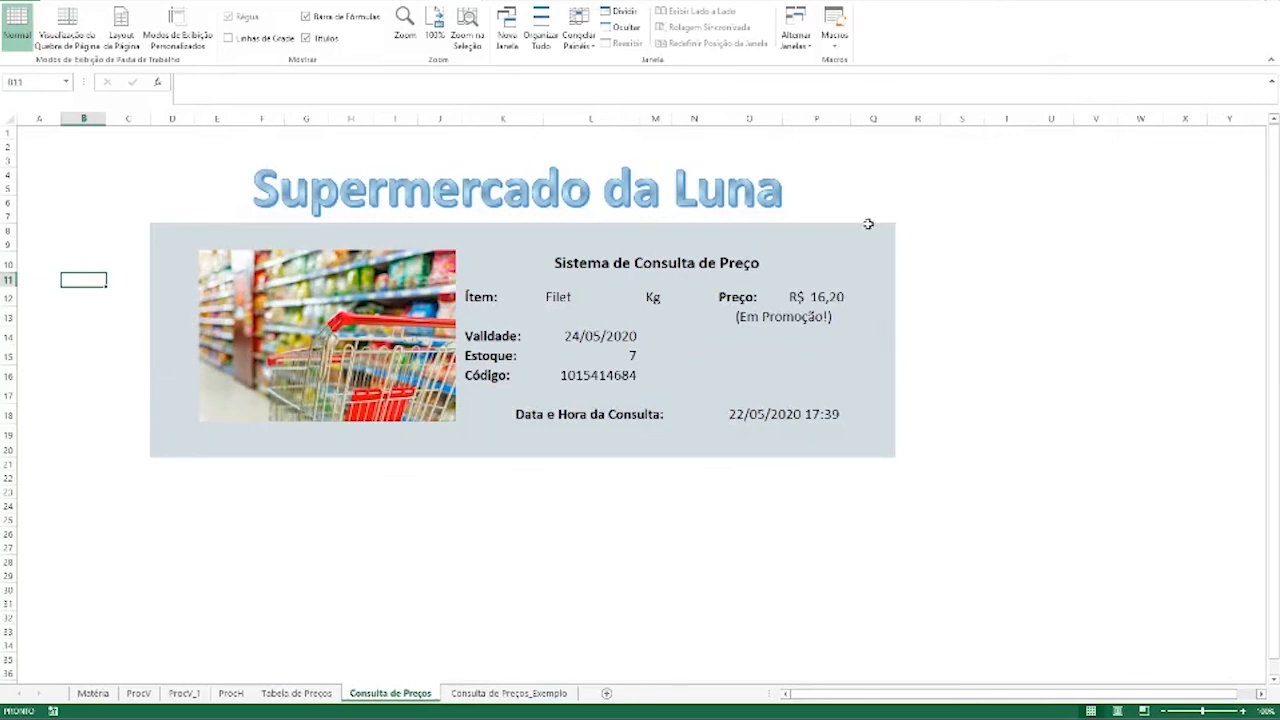
pyautogui.click(94, 4)
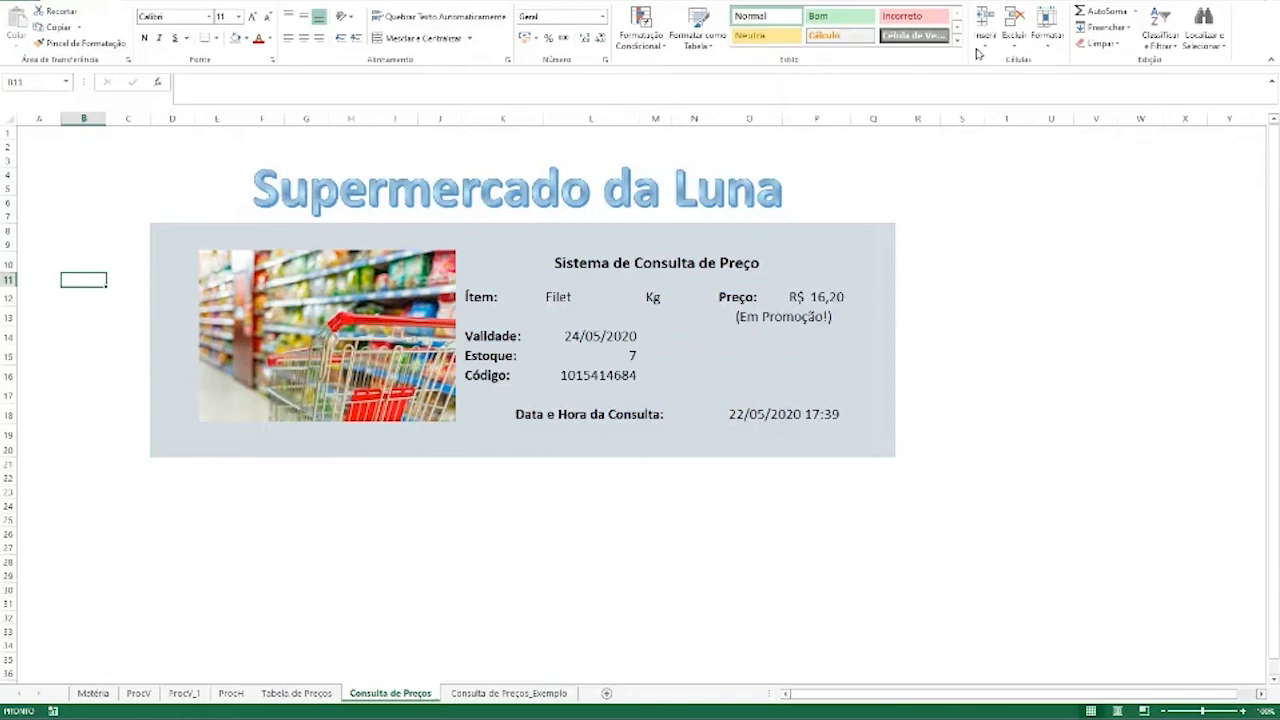
# Collapse the ribbon and reduce the formula bar to a single line
pyautogui.click(1271, 59)
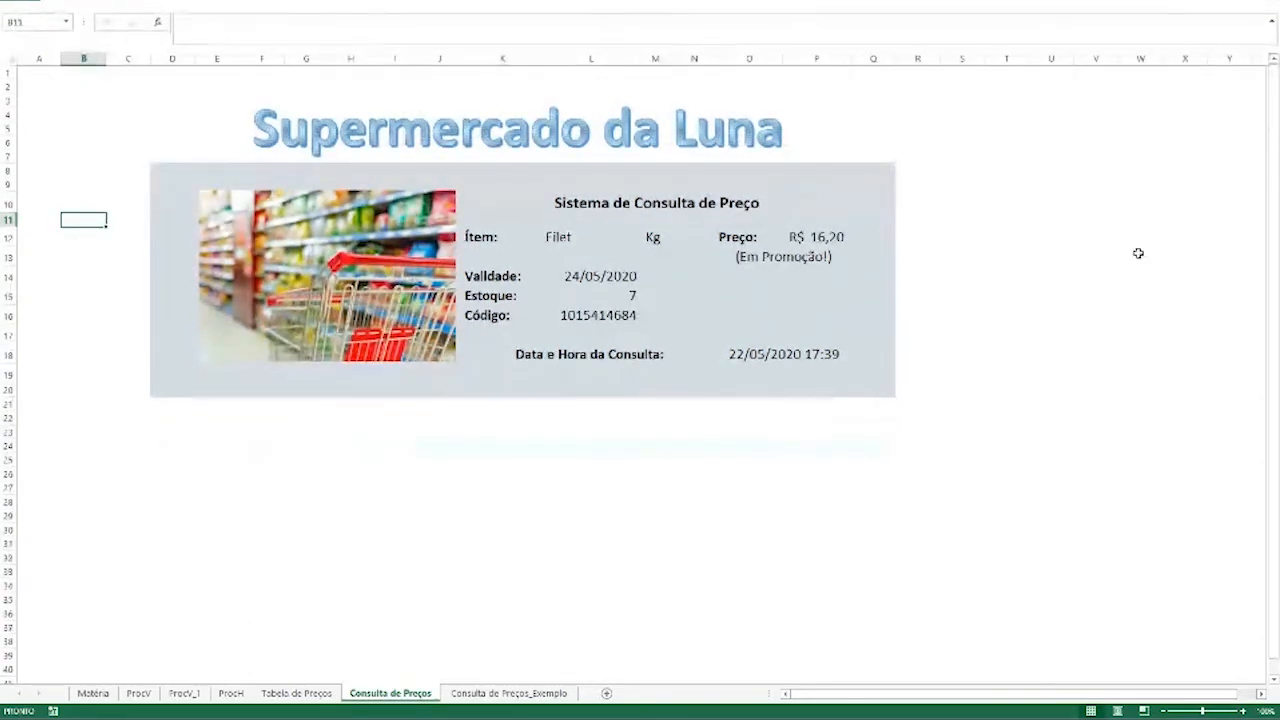
pyautogui.moveTo(766, 44); pyautogui.dragTo(763, 11)
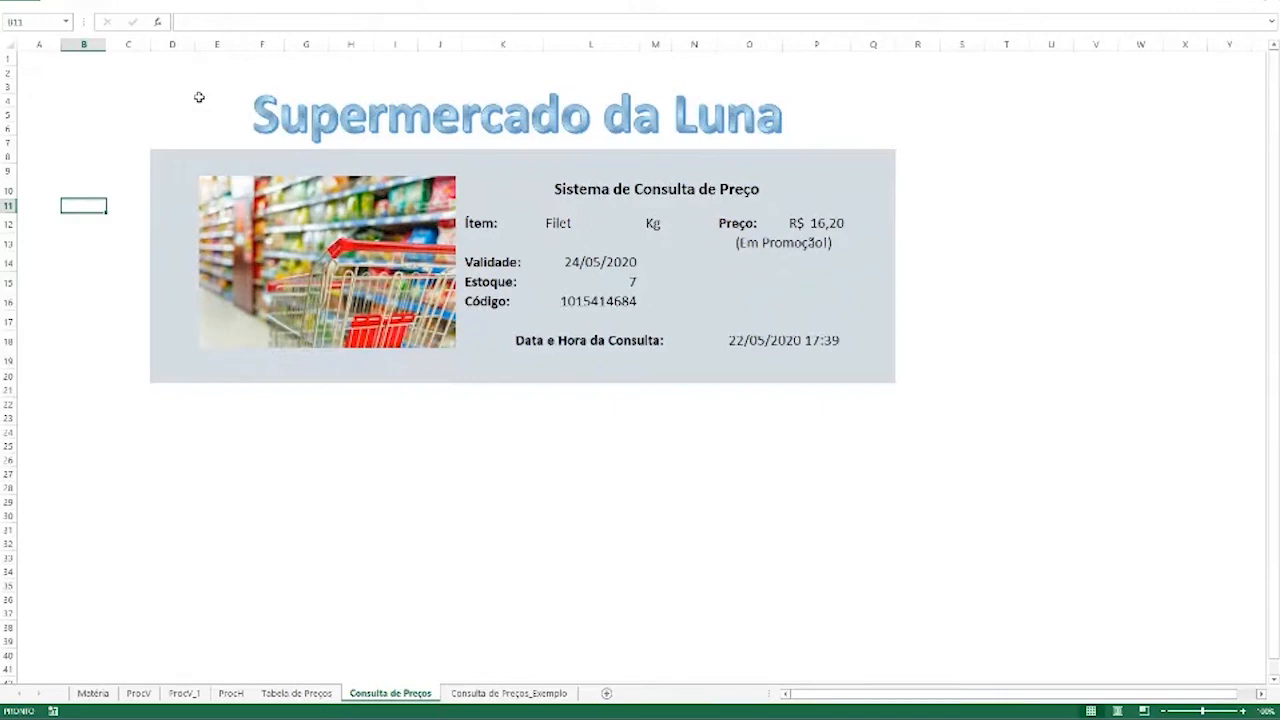
pyautogui.click(903, 114)
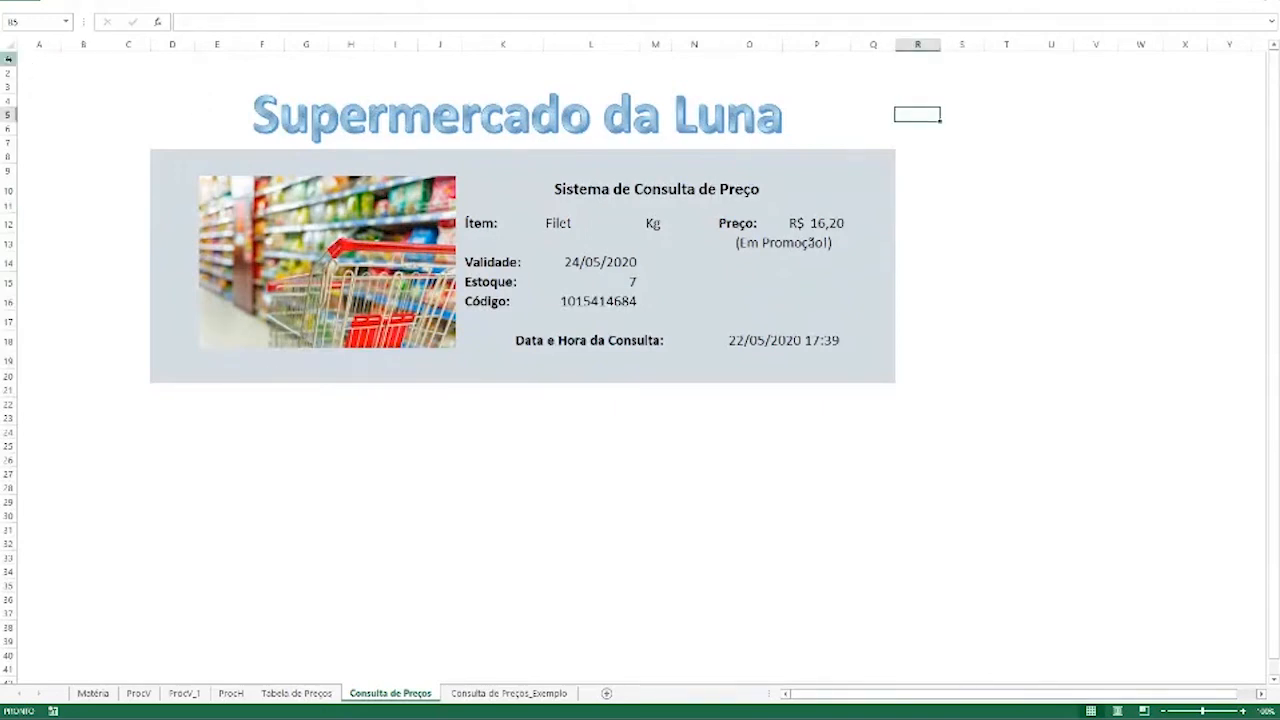
# Insert five blank rows above row 1 to move the title and lookup block down
pyautogui.moveTo(8, 58); pyautogui.dragTo(10, 116)
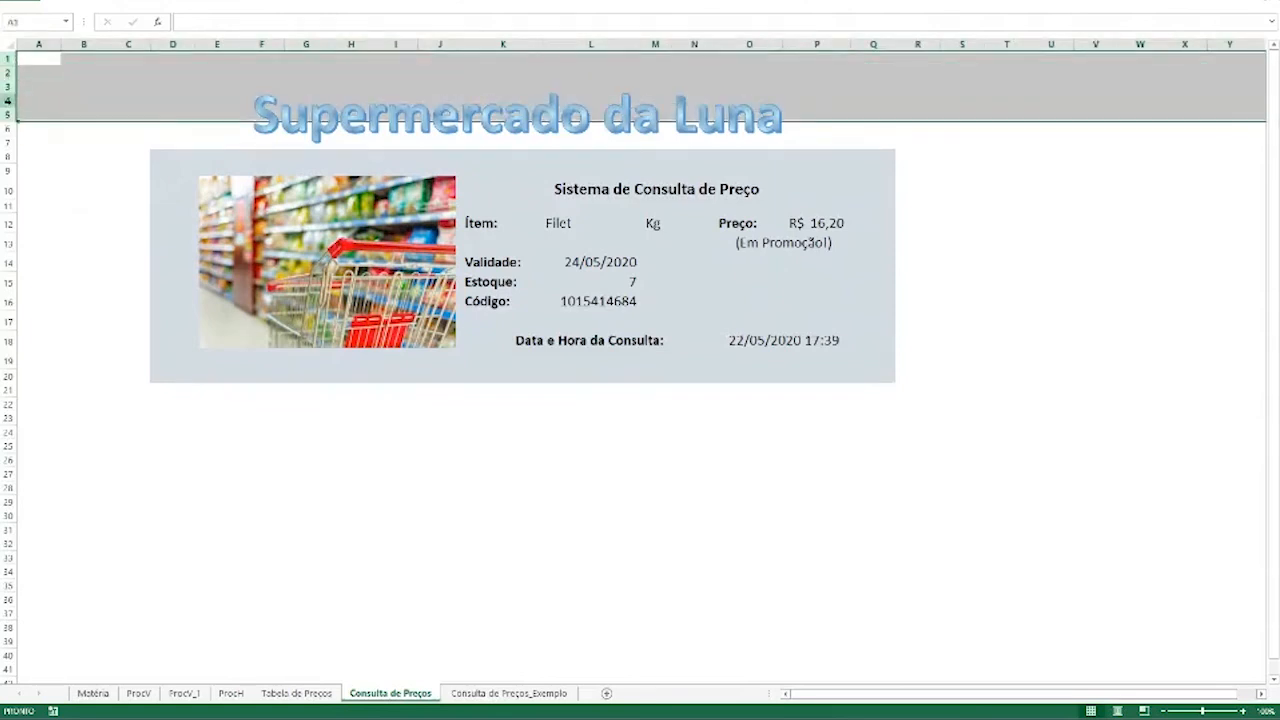
pyautogui.rightClick(8, 101)
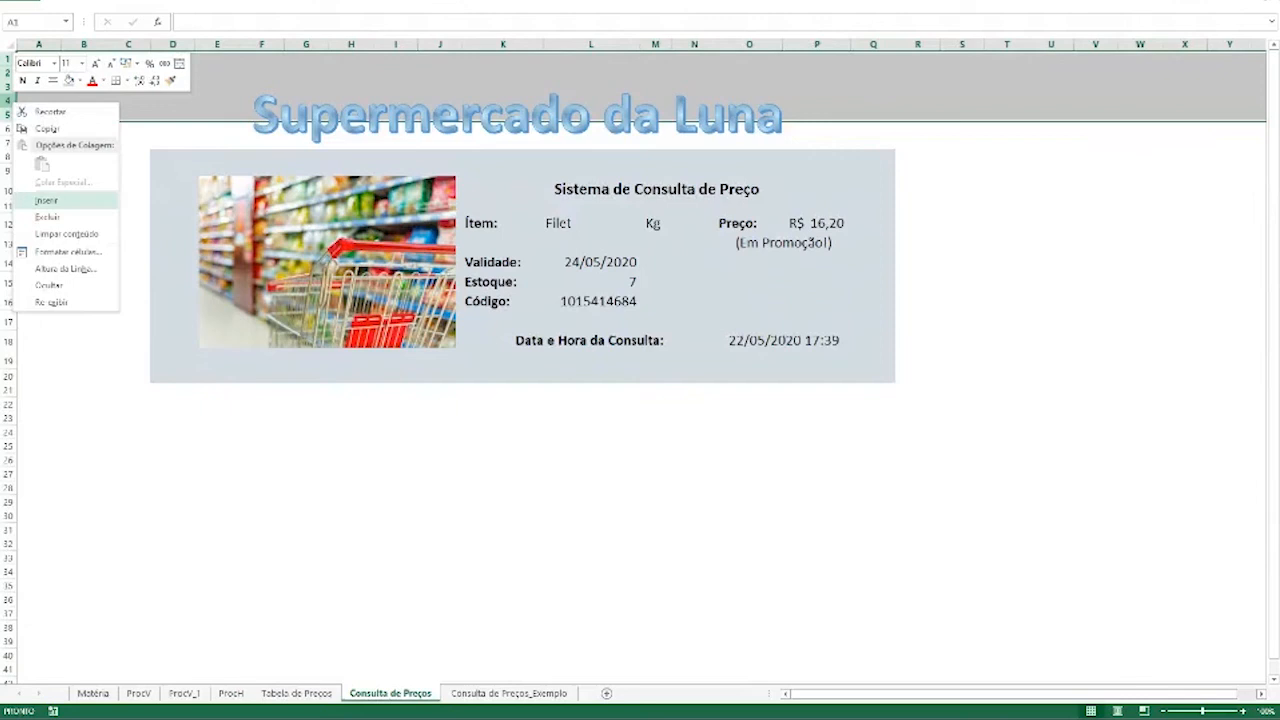
pyautogui.click(46, 200)
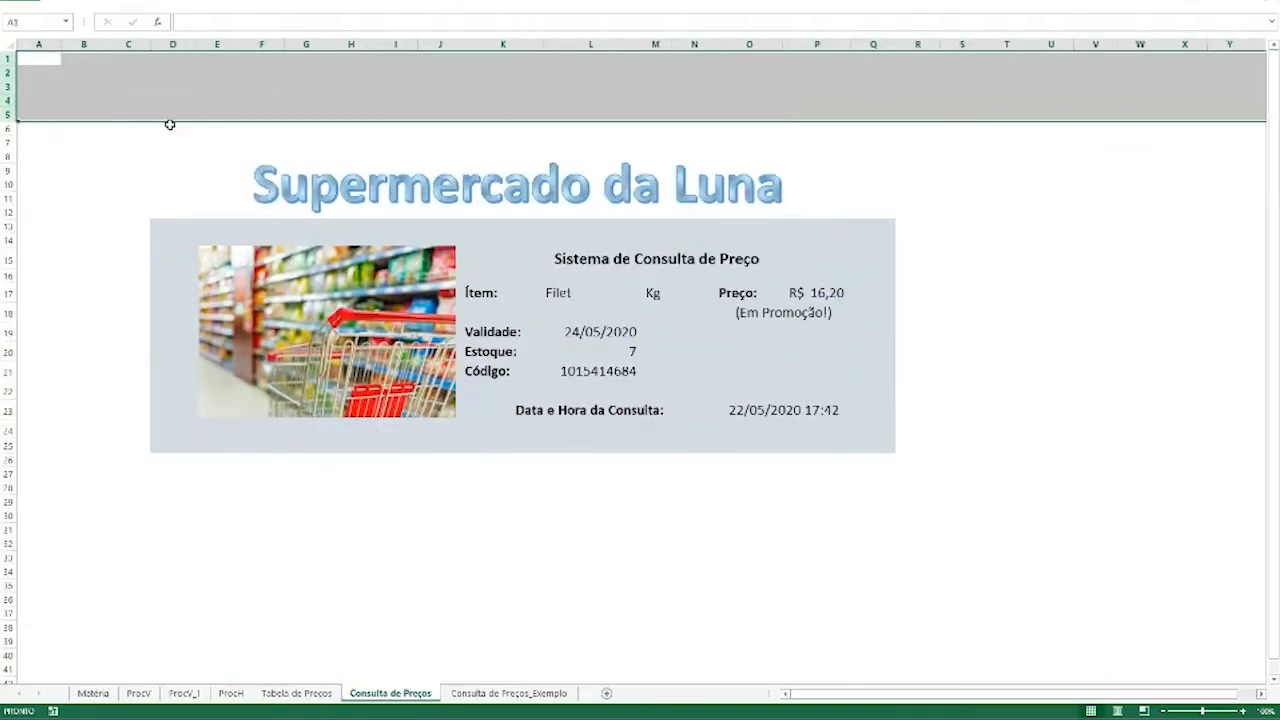
pyautogui.click(183, 131)
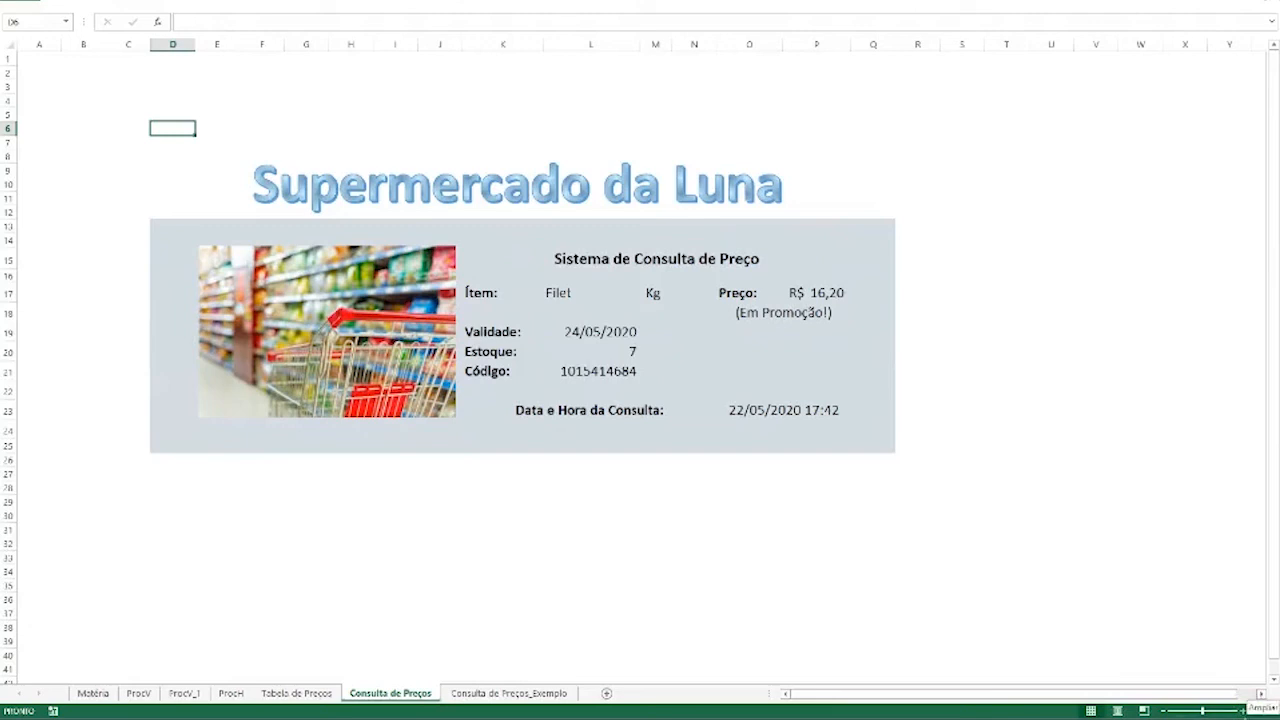
# Zoom the sheet to 120% and centre the lookup block in view
pyautogui.click(1241, 711)
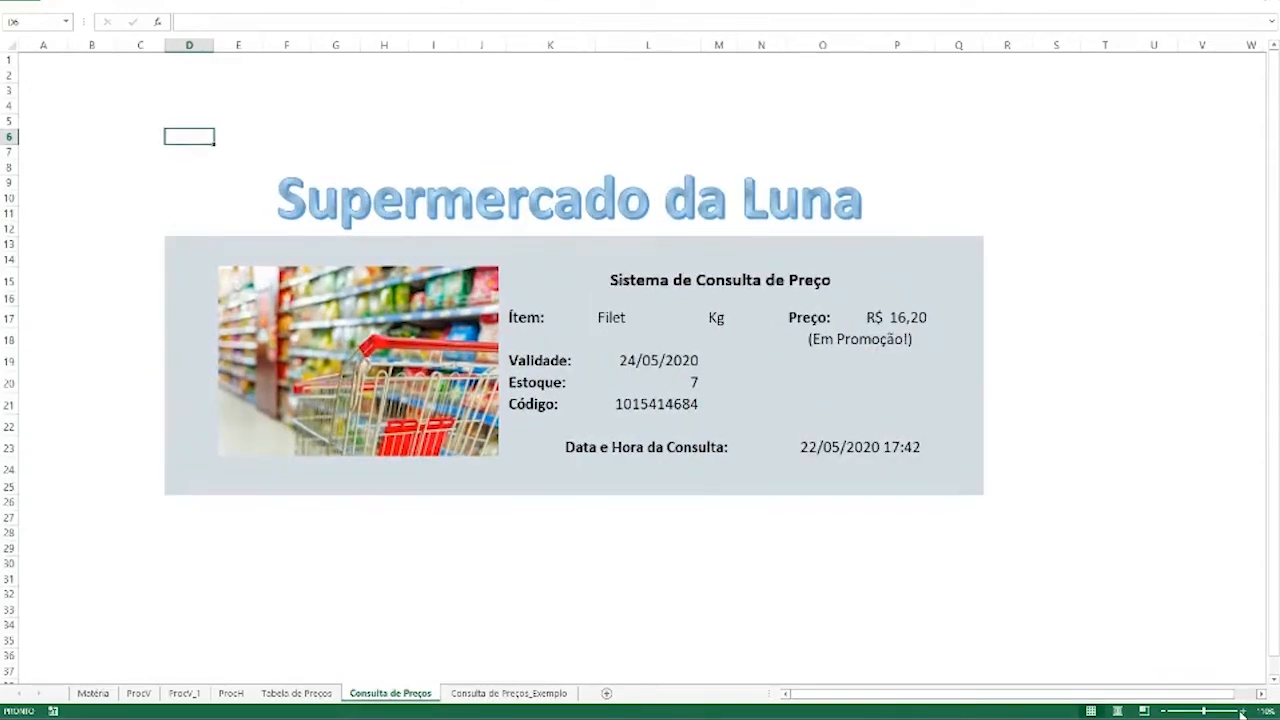
pyautogui.click(1241, 711)
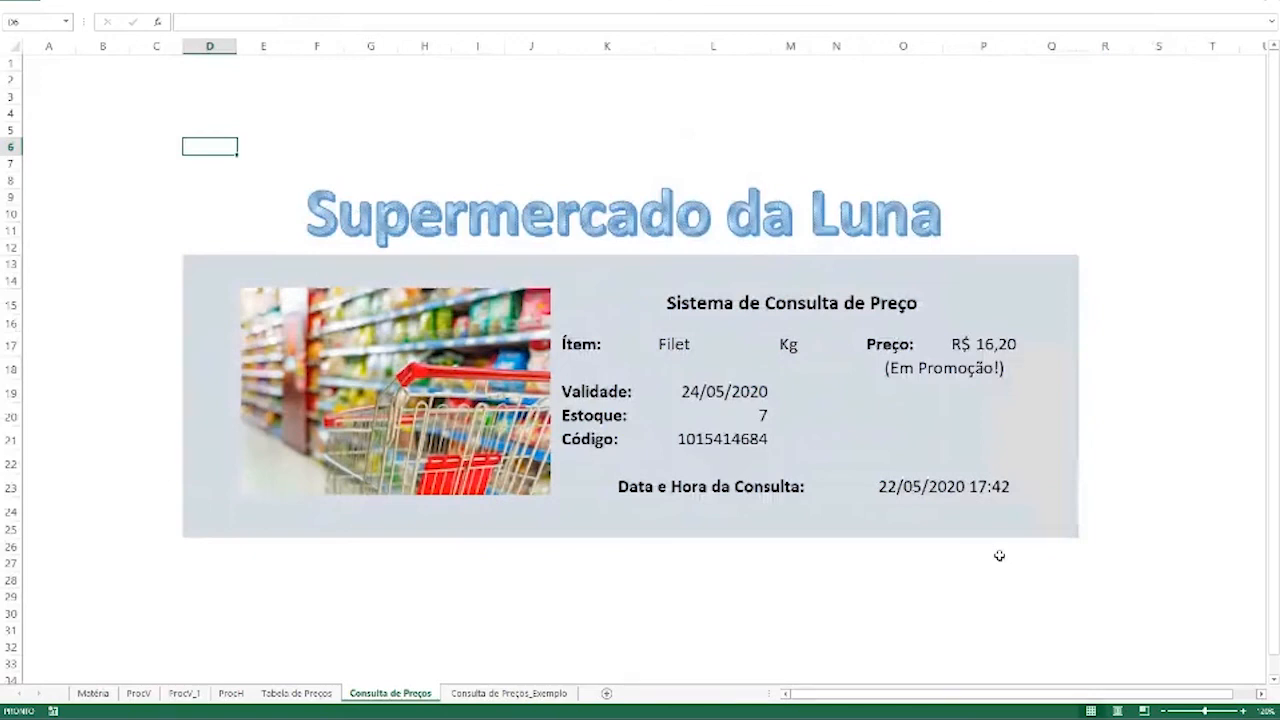
pyautogui.hscroll(1, 869, 423)
pyautogui.scroll(-1, 869, 423)
pyautogui.scroll(1, 869, 422)
pyautogui.click(1104, 395)
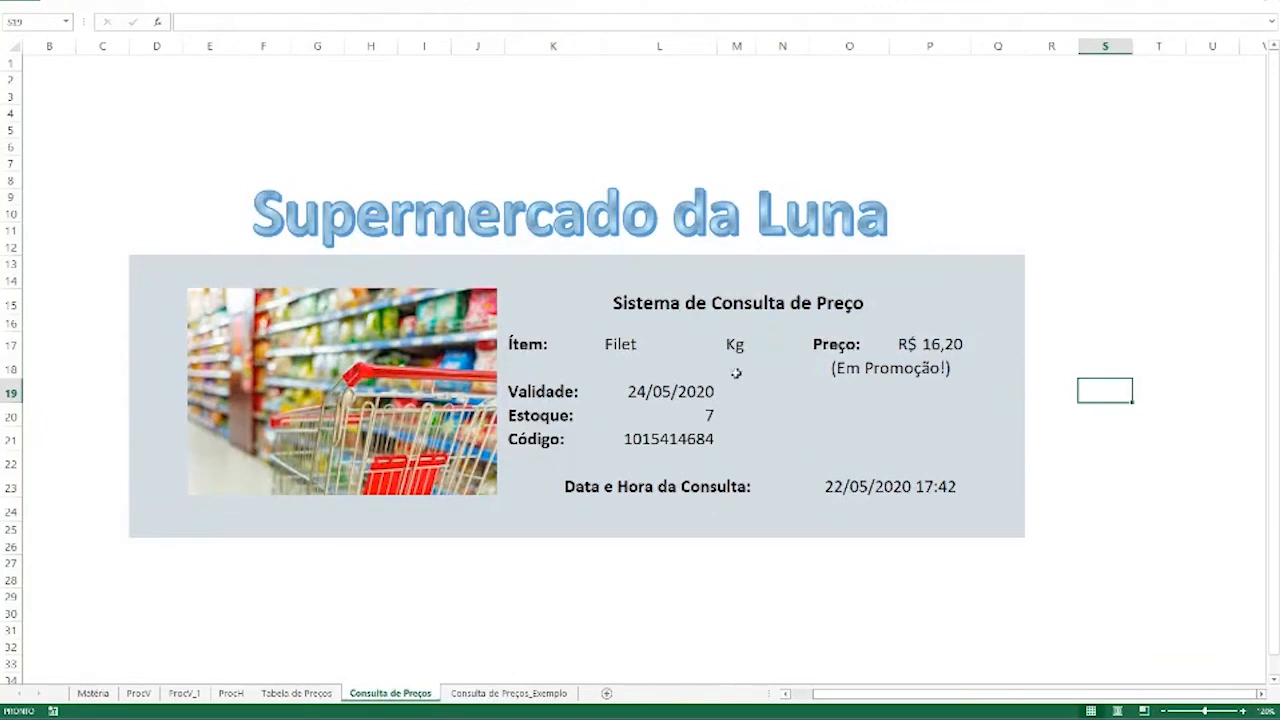
# Choose Gelo cubo as the product in the Ítem list in L17
pyautogui.click(677, 347)
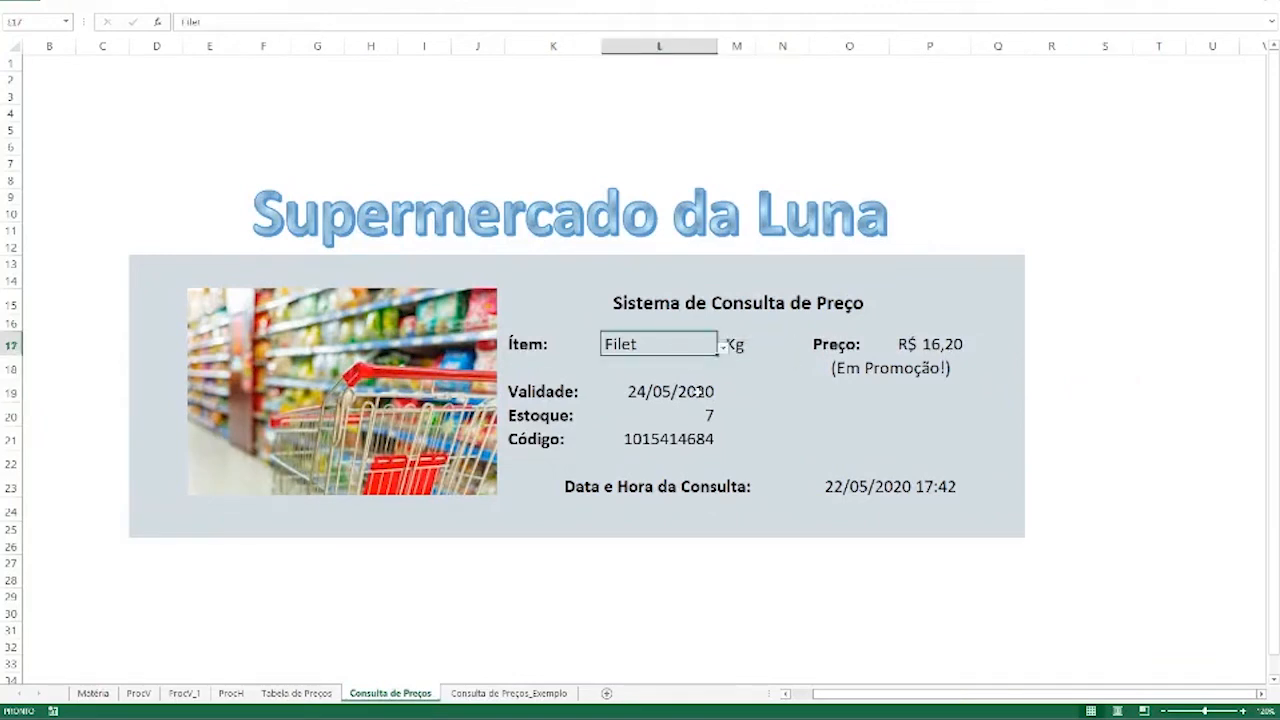
pyautogui.click(723, 346)
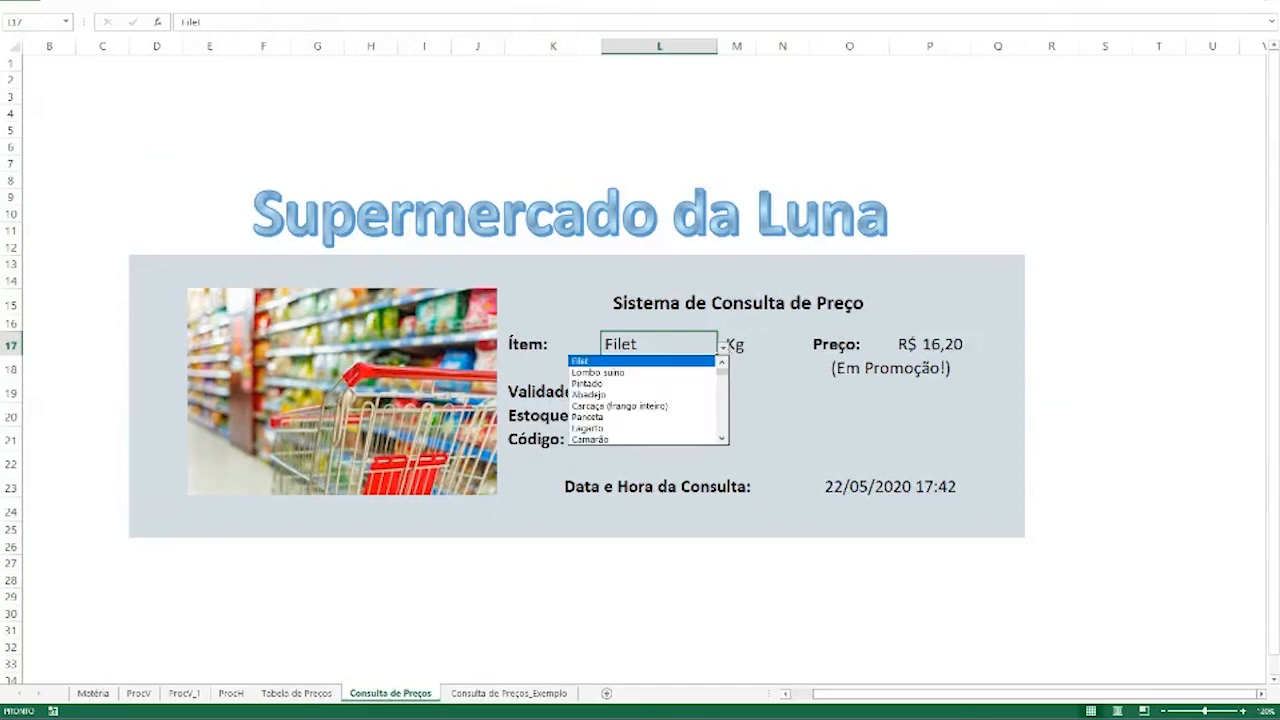
pyautogui.scroll(-10, 648, 400)
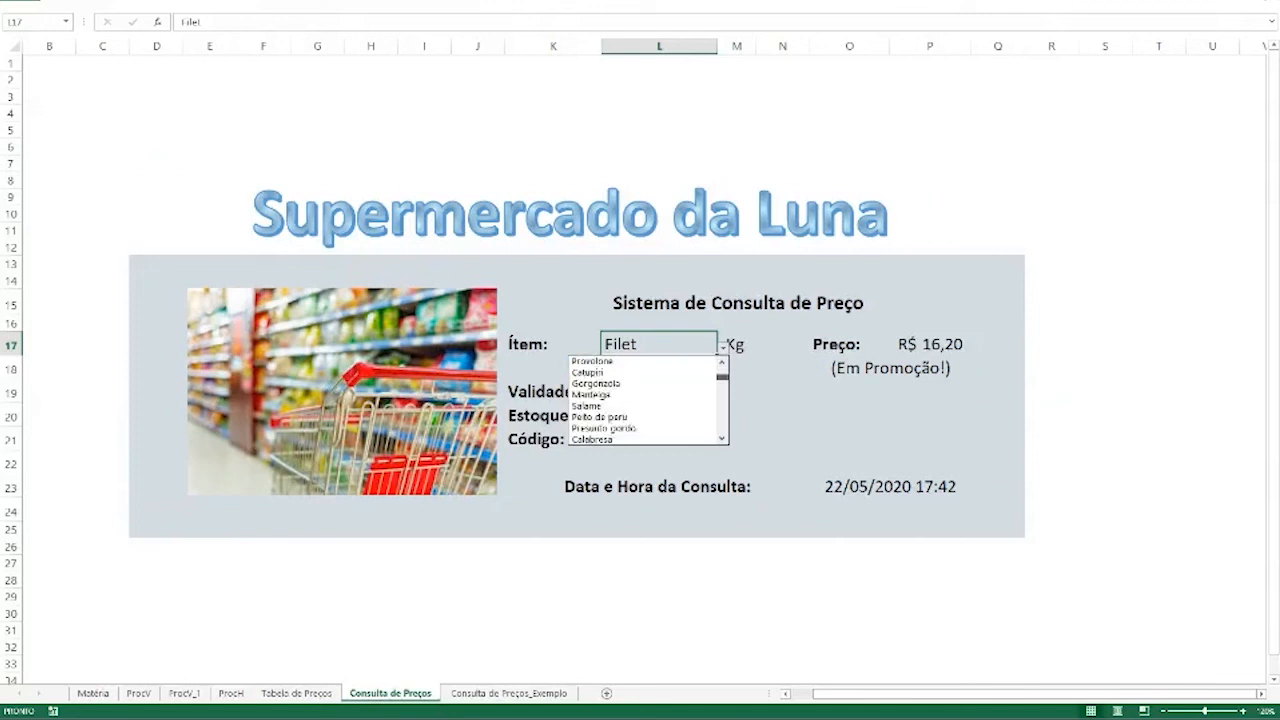
pyautogui.scroll(-6, 648, 400)
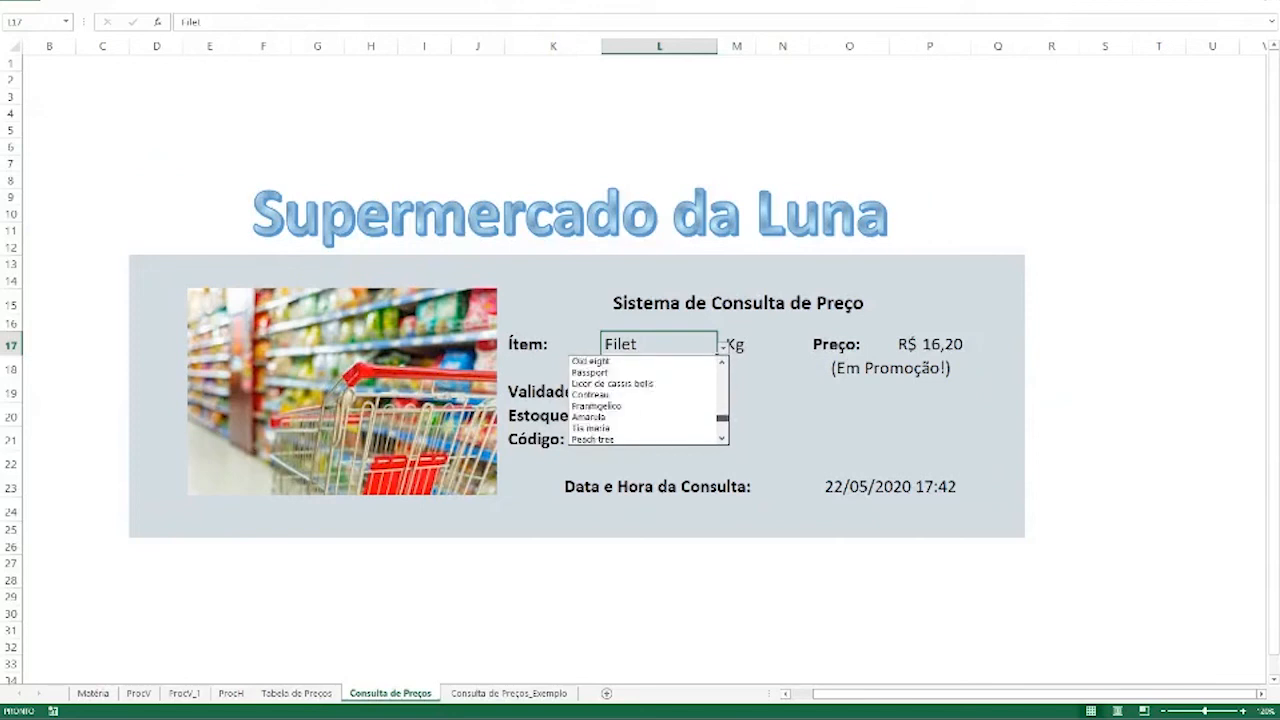
pyautogui.scroll(-2, 648, 400)
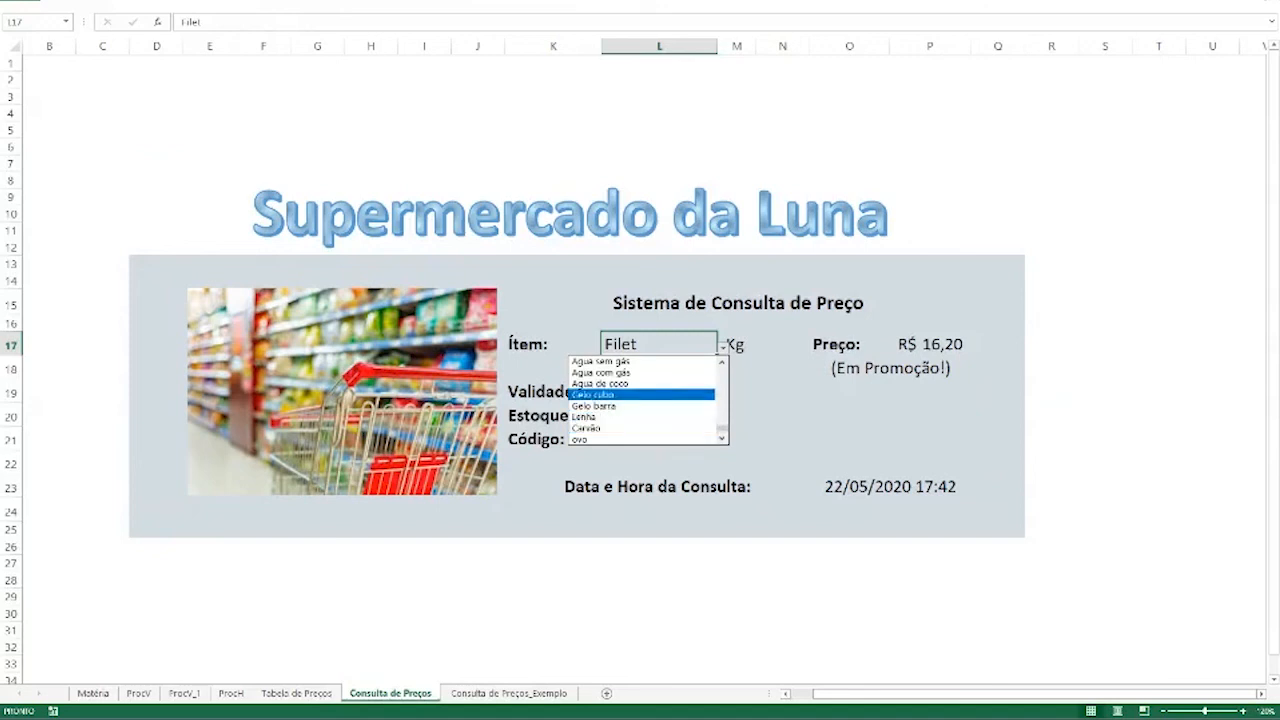
pyautogui.click(671, 394)
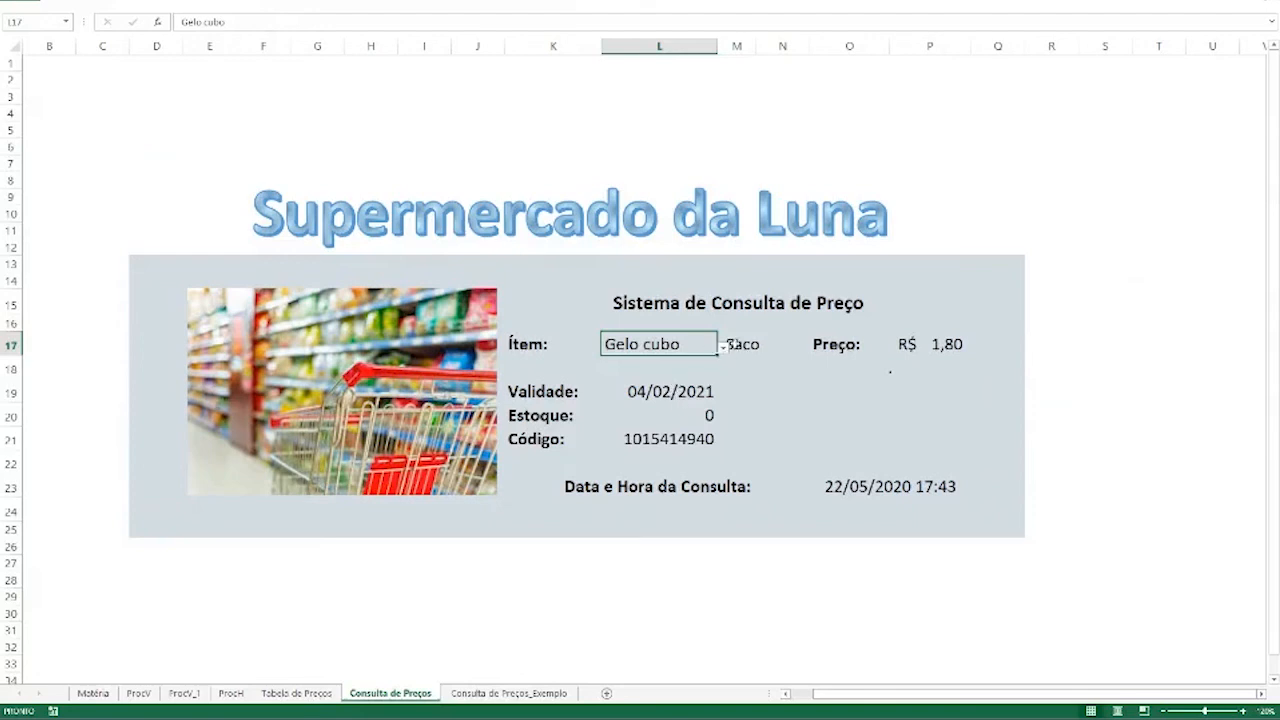
# Examine the PROCV cells for unit, price, promotion, expiry, stock and code, plus the query date and time formula
pyautogui.click(738, 344)
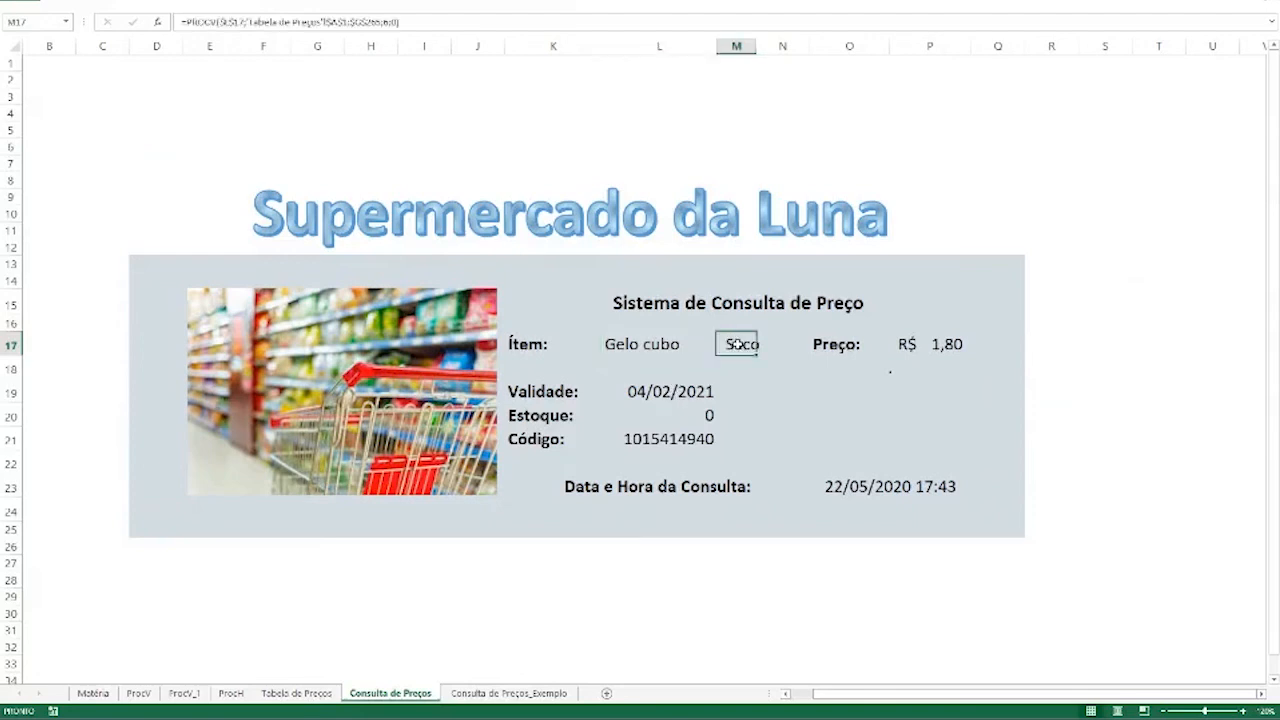
pyautogui.click(932, 346)
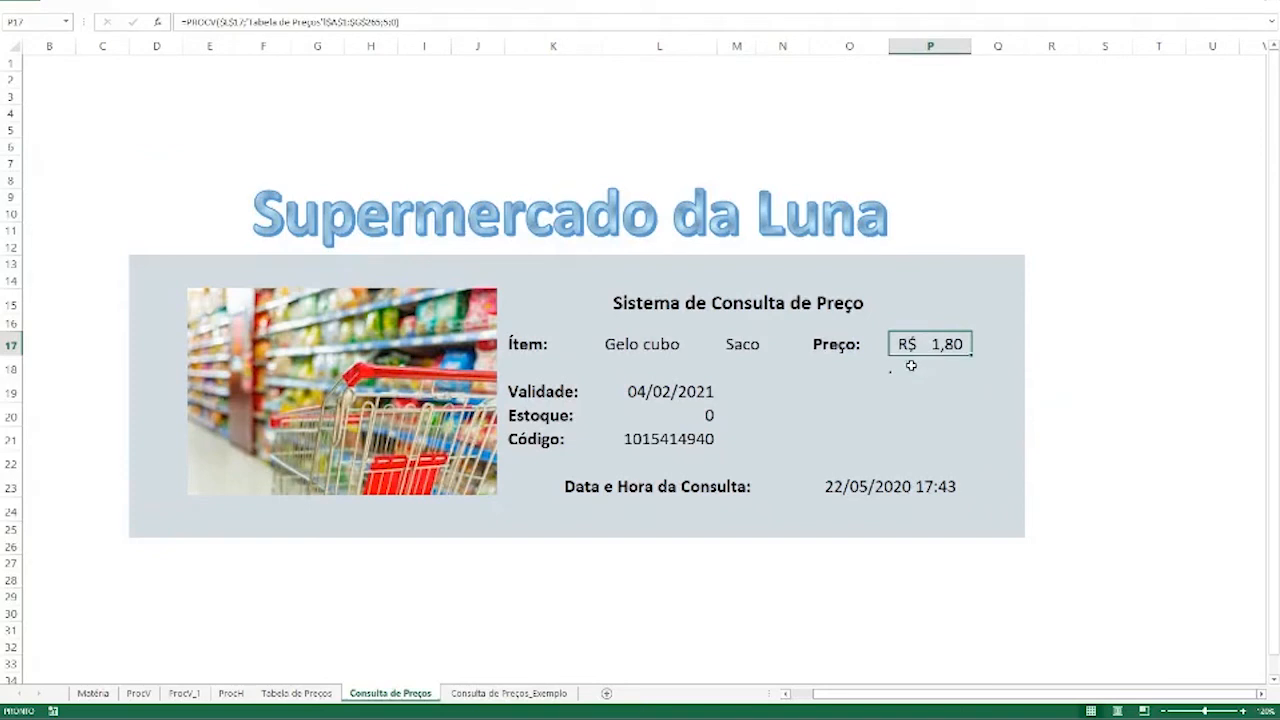
pyautogui.click(910, 366)
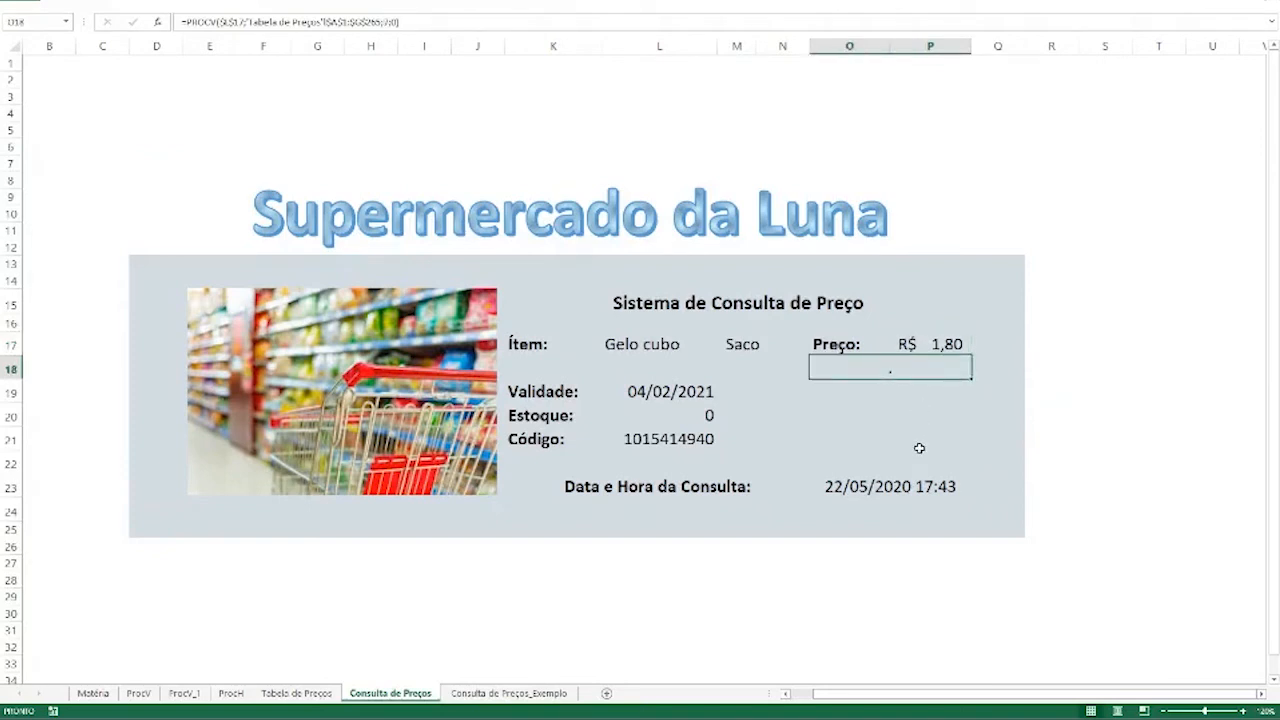
pyautogui.click(706, 392)
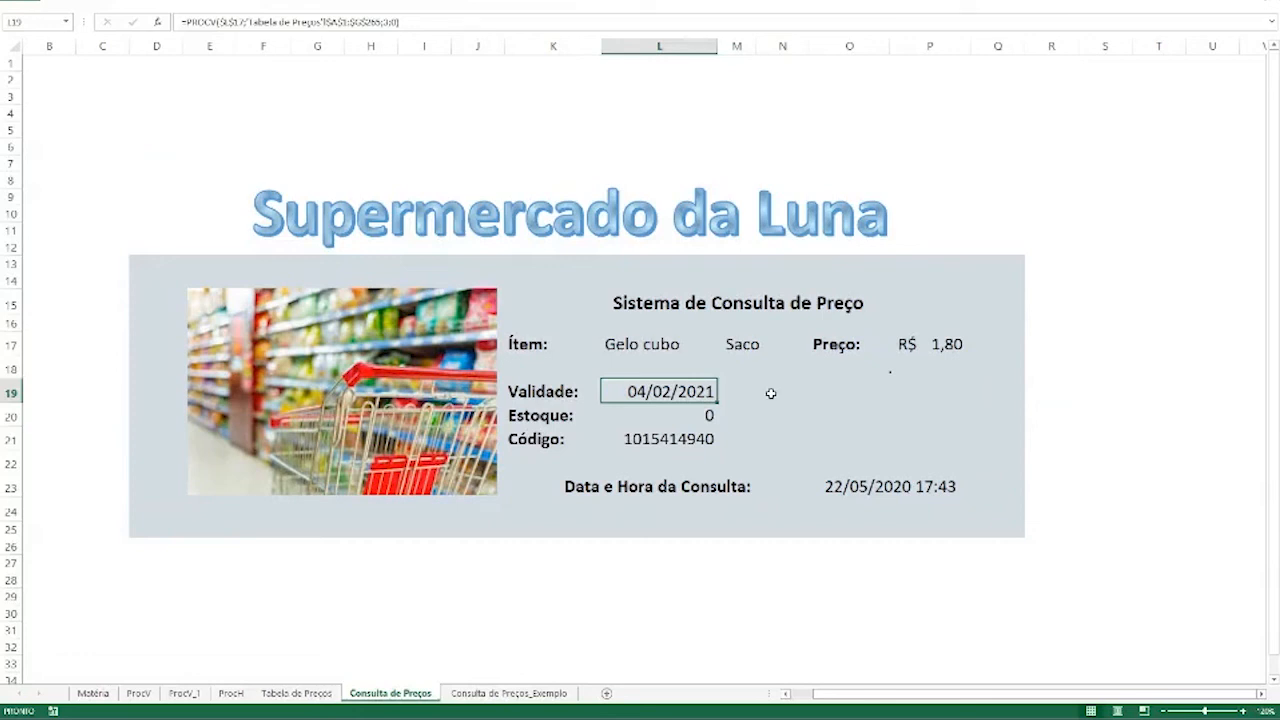
pyautogui.click(700, 417)
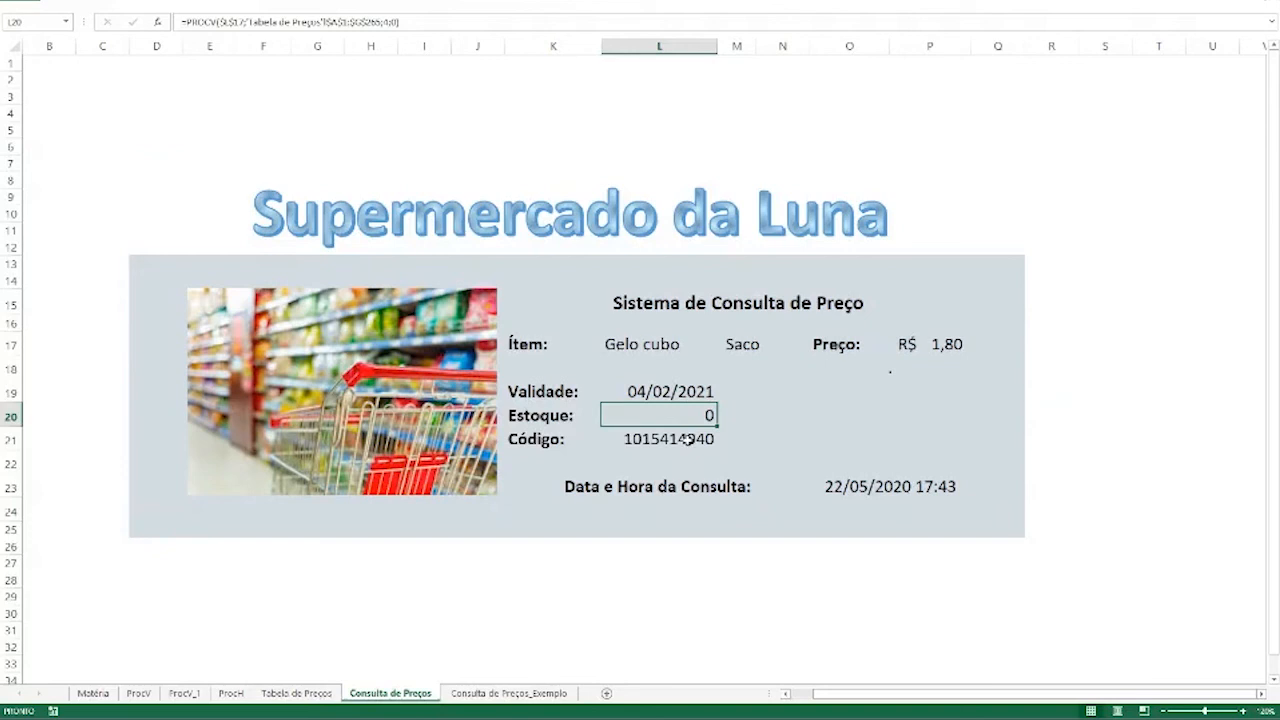
pyautogui.click(688, 438)
pyautogui.click(862, 489)
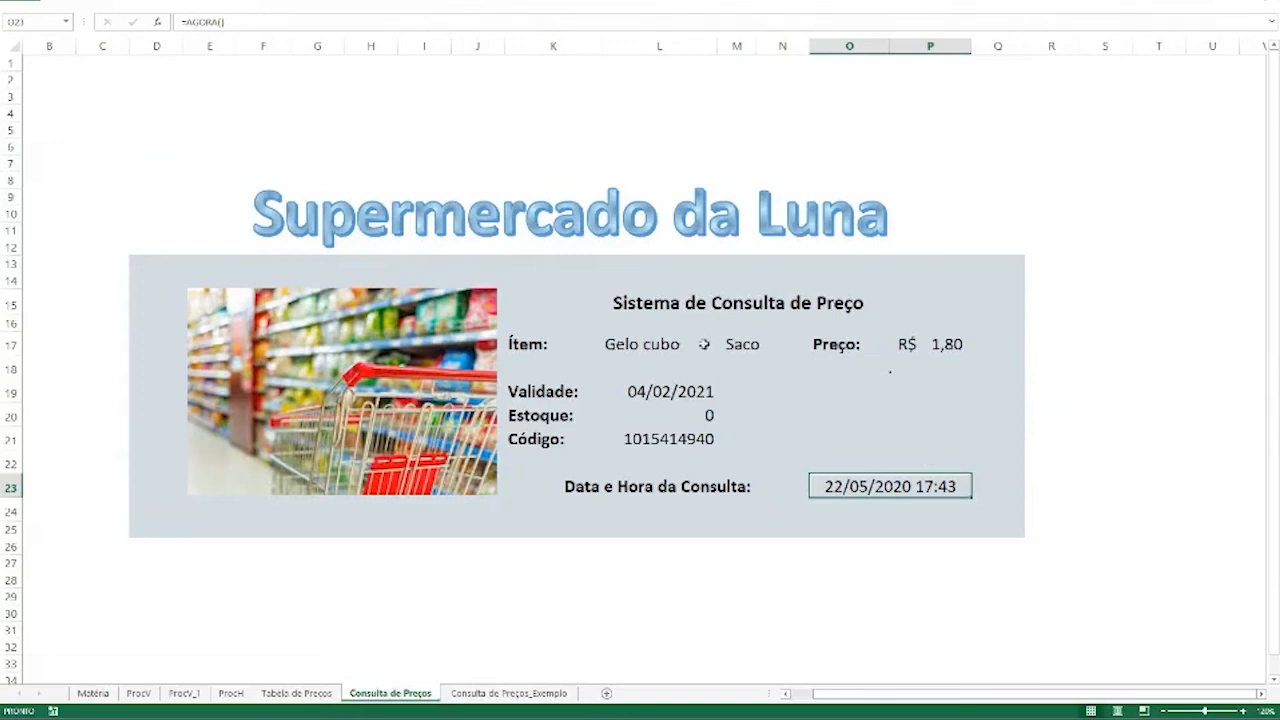
# Change the product in the Ítem list in L17 to Agua de coco
pyautogui.click(695, 344)
pyautogui.click(721, 347)
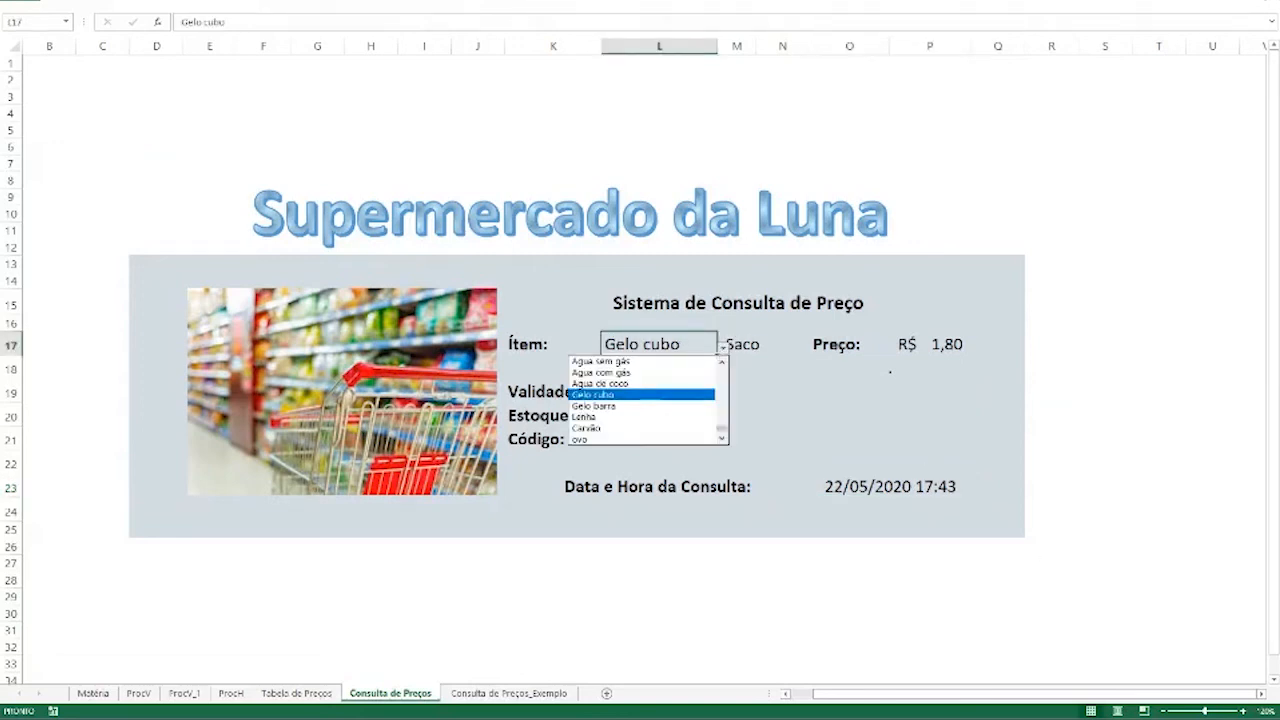
pyautogui.press('Down')
pyautogui.press('Up')
pyautogui.press('Up')
pyautogui.press('Up')
pyautogui.press('Up')
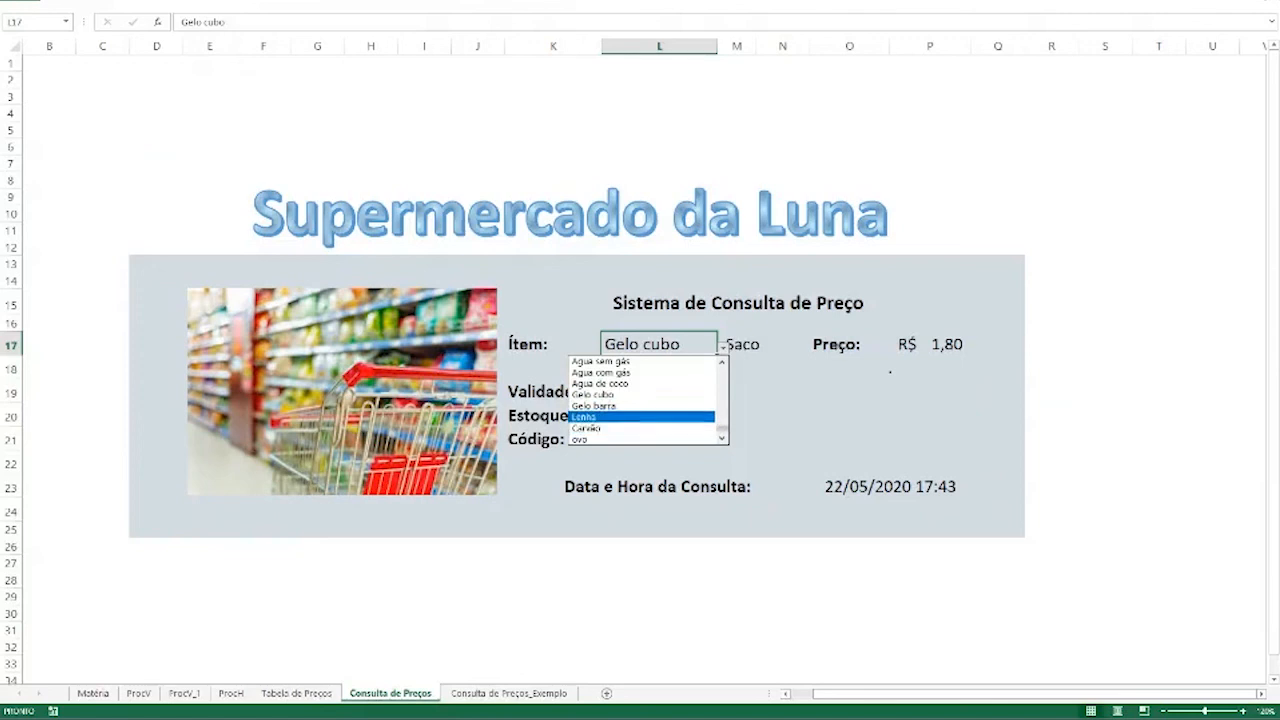
pyautogui.press('Return')
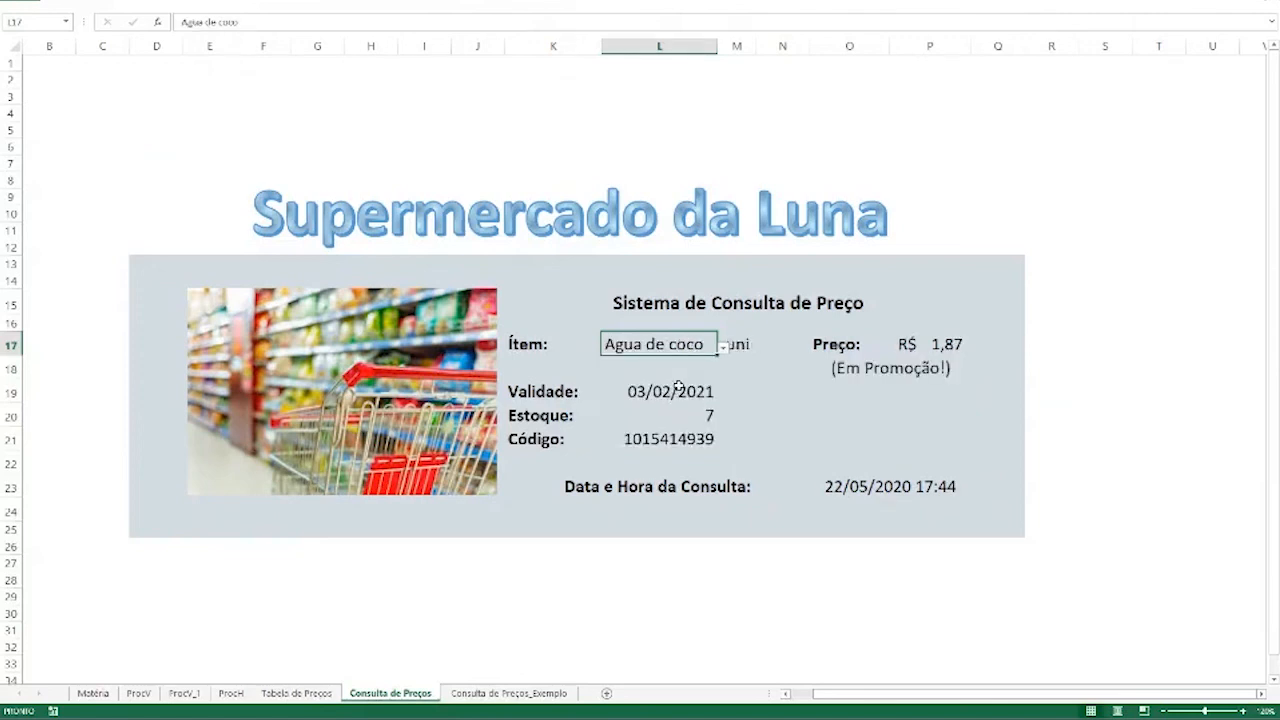
# Check the lookup cells for Agua de coco: unit, price, promotion, expiry, stock and code, plus the query date and time
pyautogui.click(752, 344)
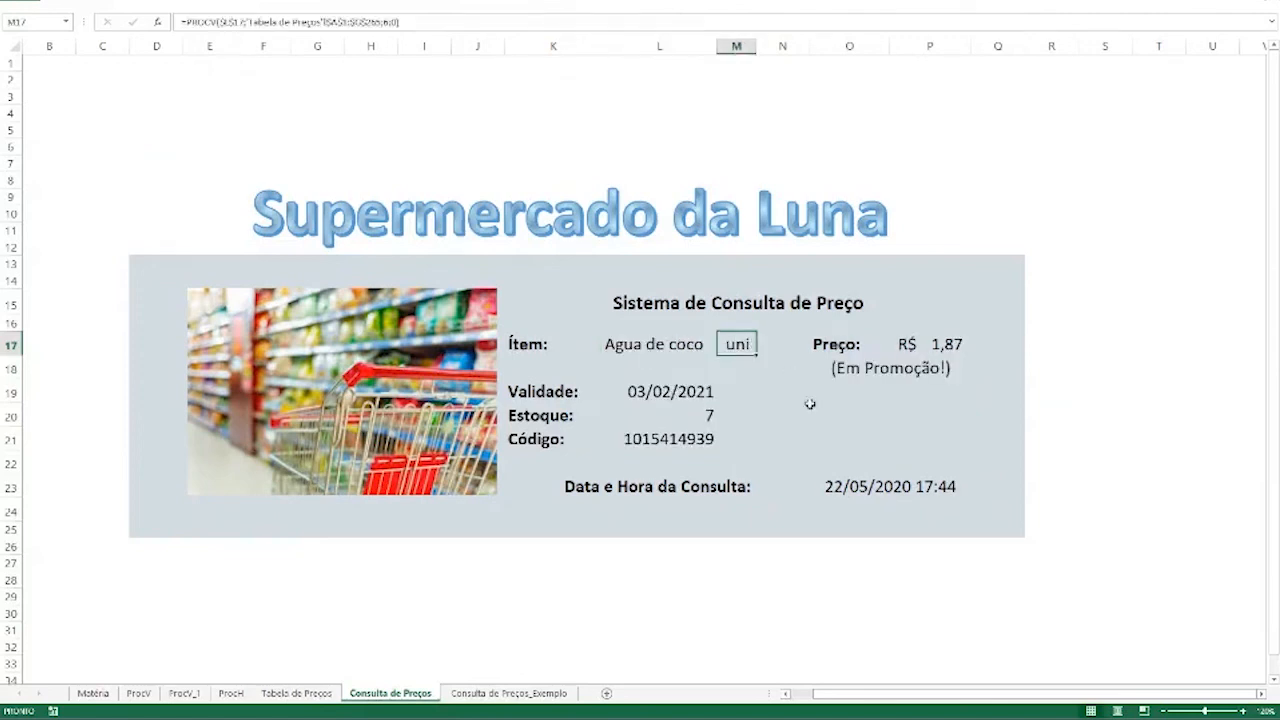
pyautogui.click(914, 349)
pyautogui.click(864, 370)
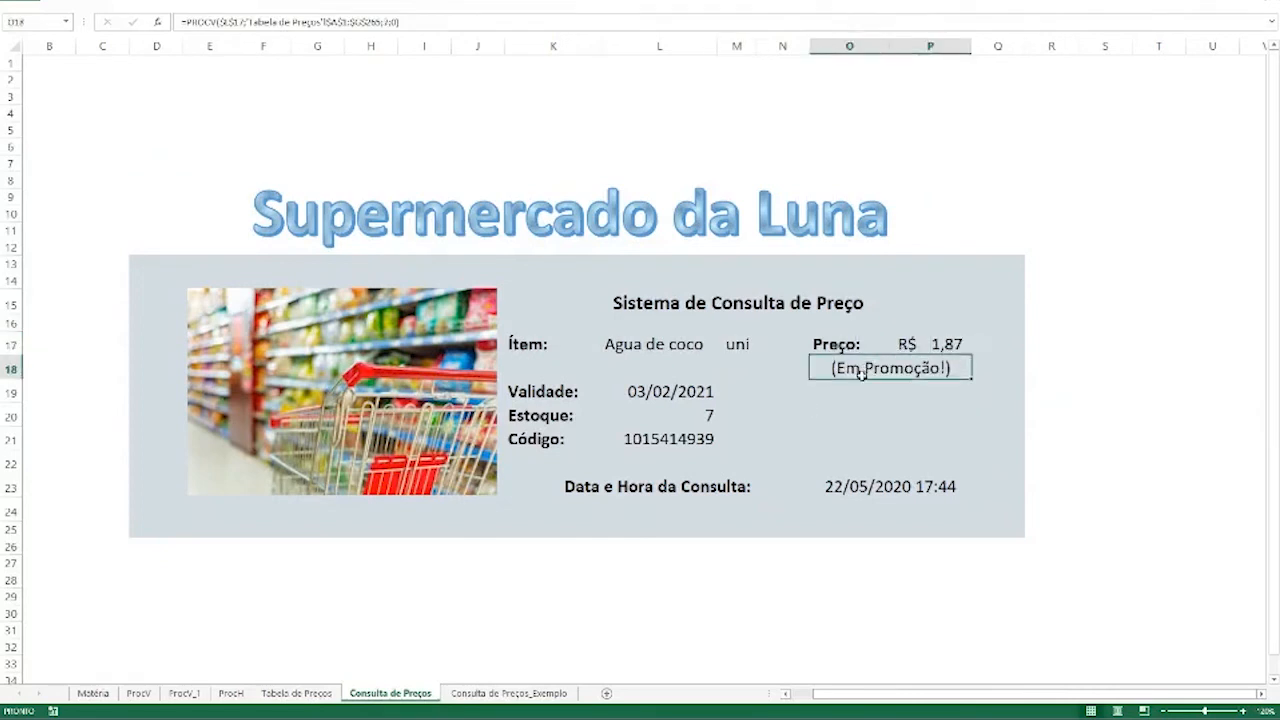
pyautogui.click(705, 392)
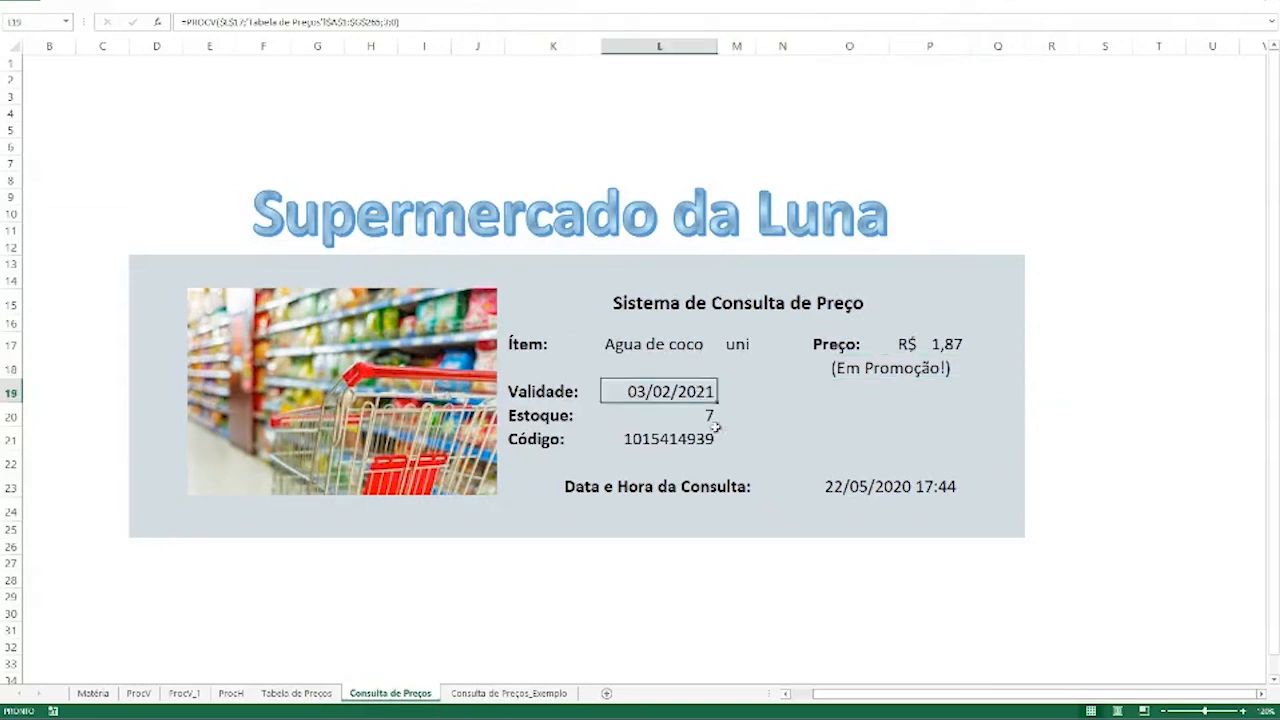
pyautogui.click(710, 416)
pyautogui.click(708, 438)
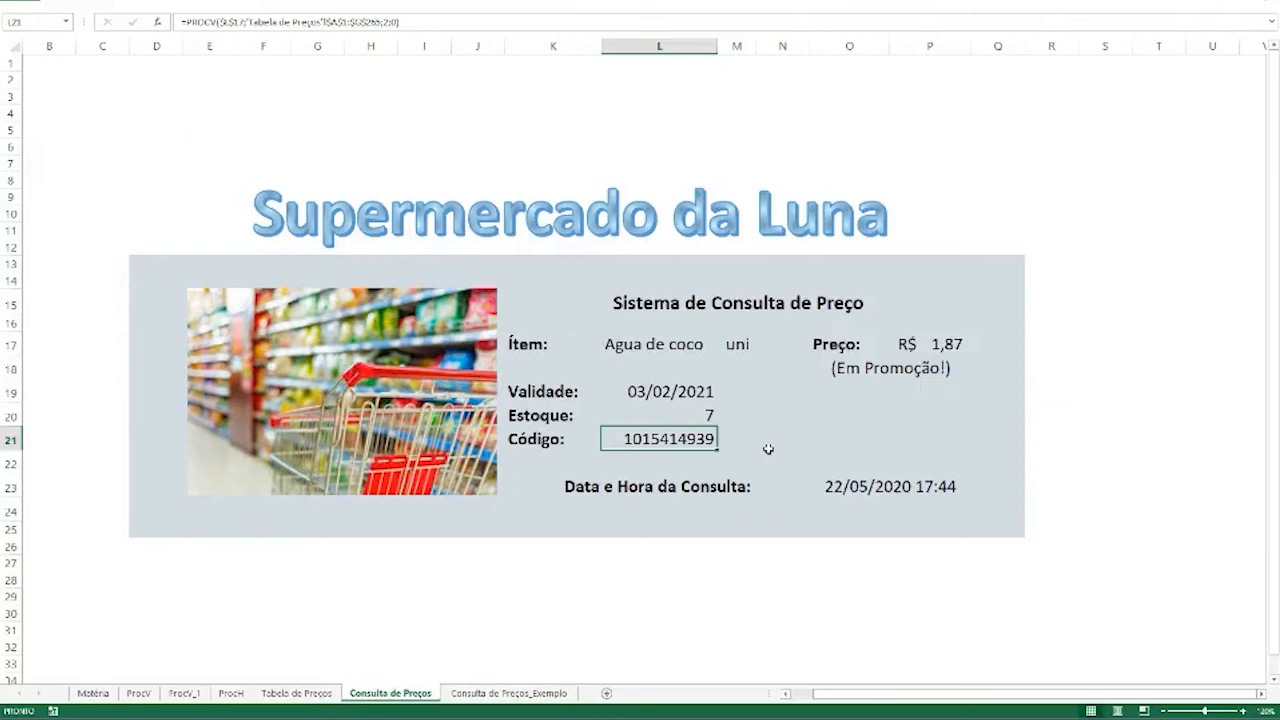
pyautogui.click(675, 485)
pyautogui.click(818, 487)
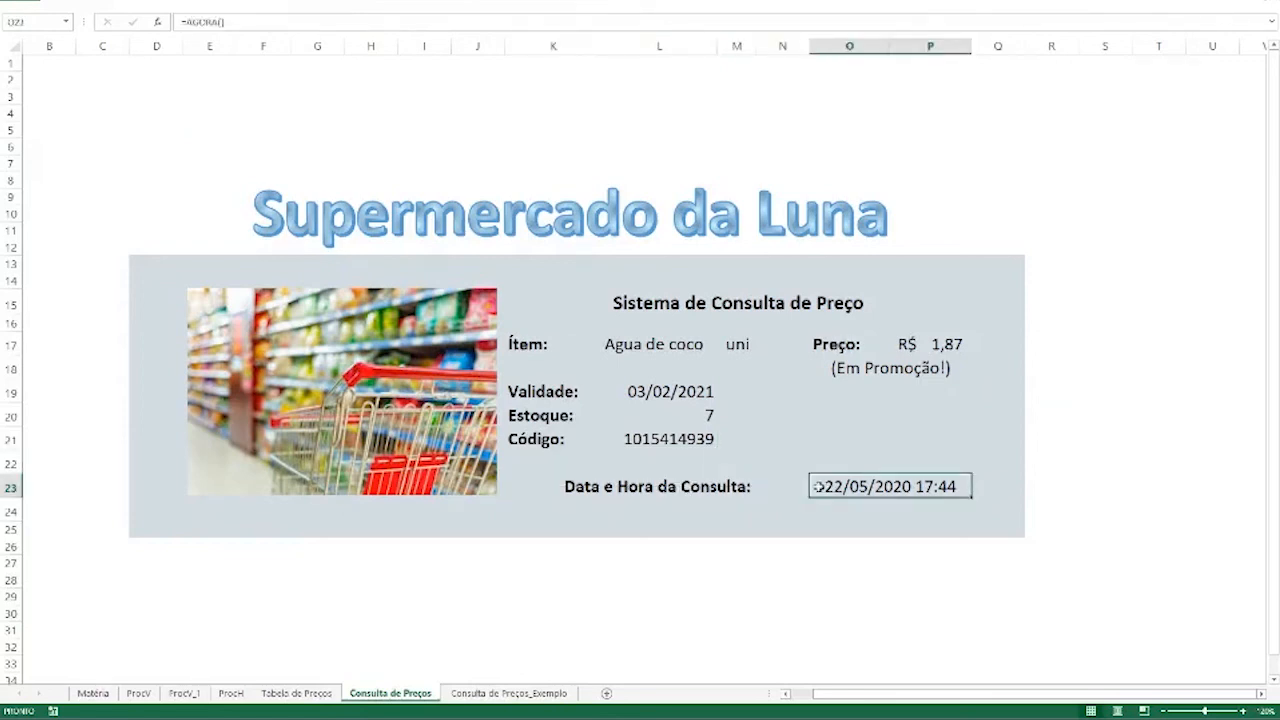